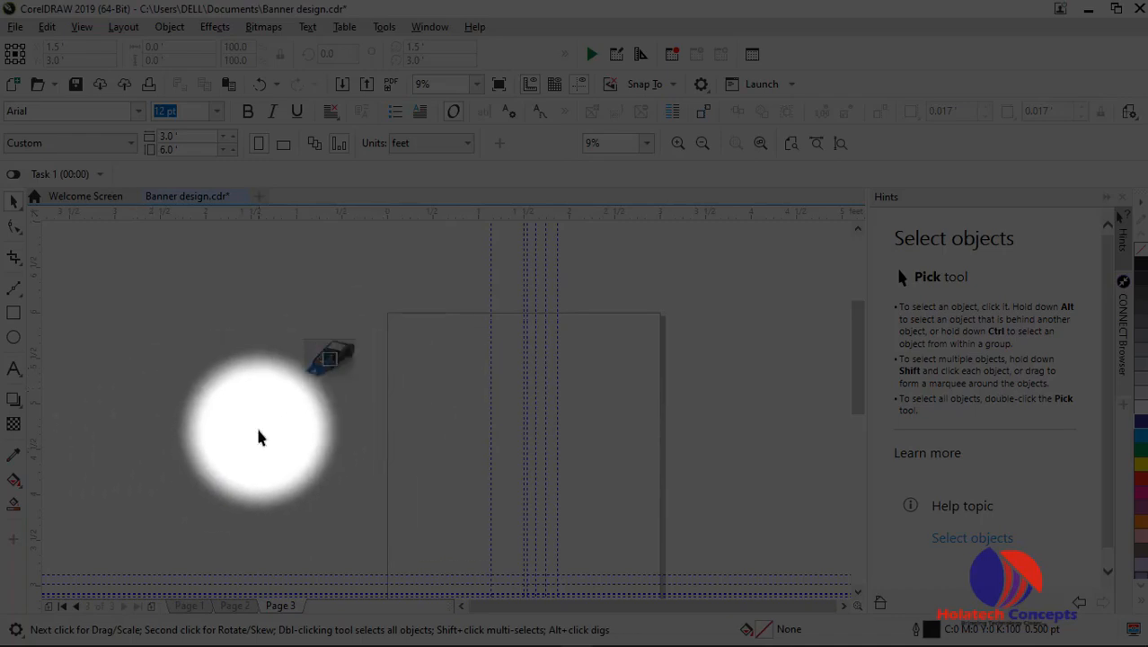
Add a rectangle framing the whole 3 by 6 ft page and give it a blue outline
{"action": "left_click", "coordinate": [13, 314]}
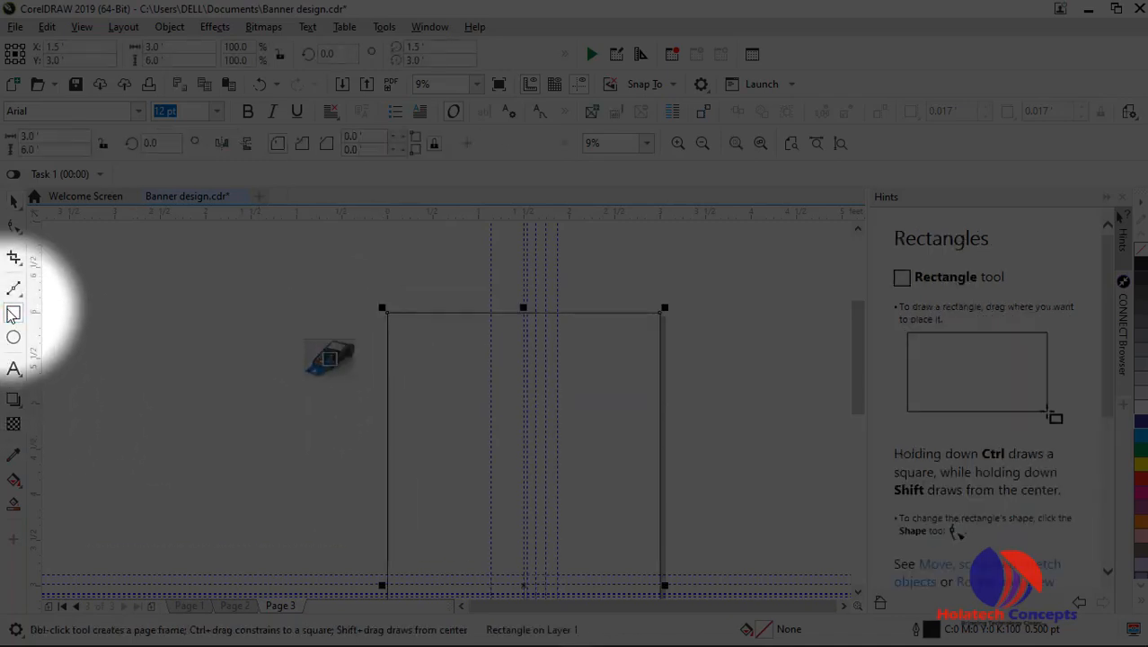
{"action": "left_click", "coordinate": [23, 206]}
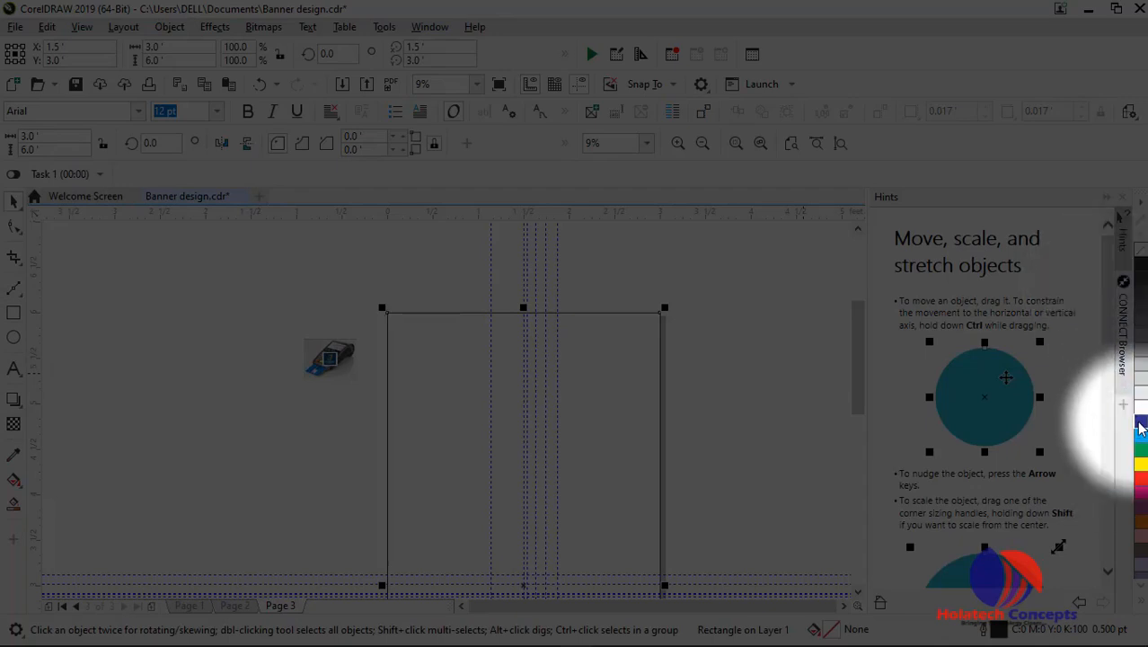
{"action": "right_click", "coordinate": [1141, 429]}
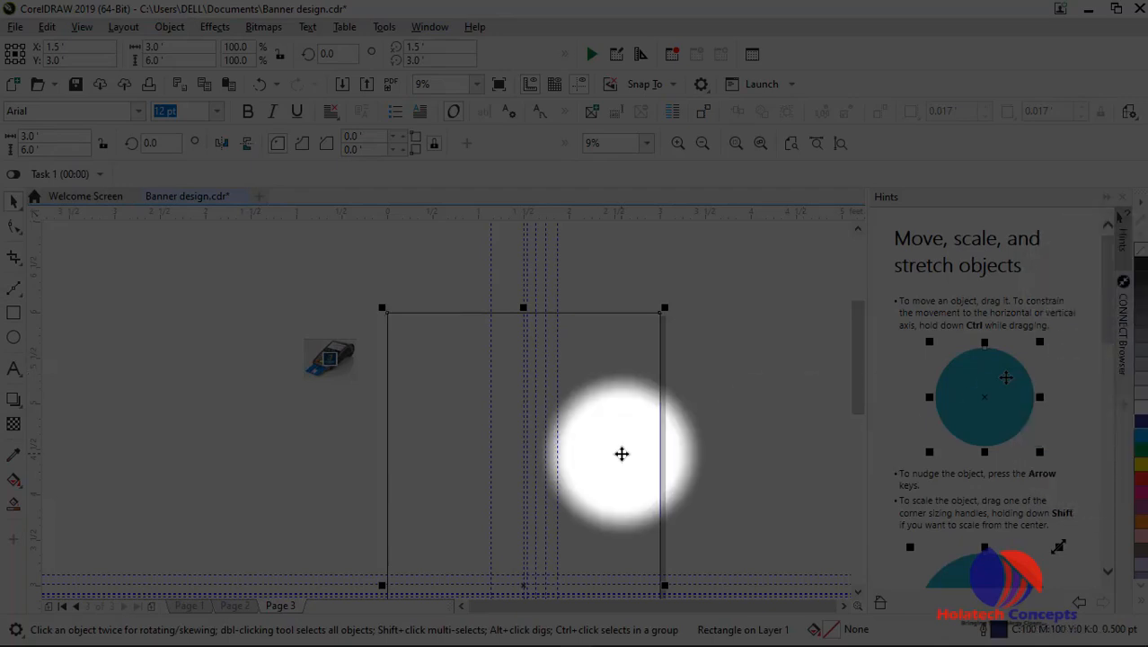
Set the page frame's outline width to 4 pt, with the outline behind the fill and scaling with the object
{"action": "key", "text": "F12"}
{"action": "left_click", "coordinate": [469, 265]}
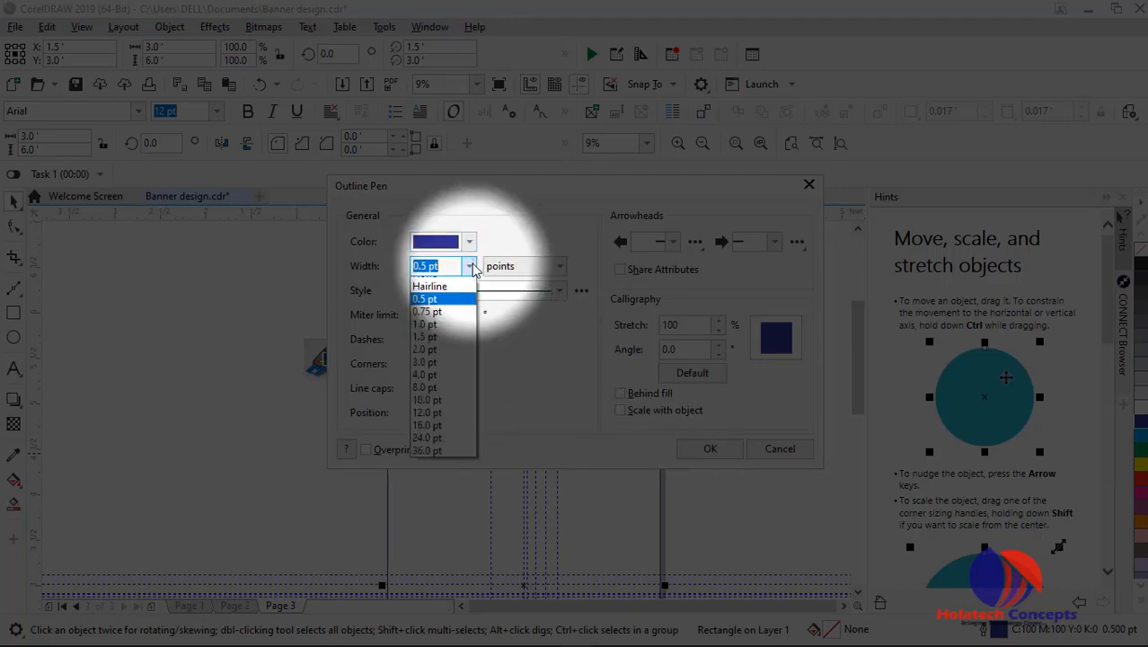
{"action": "left_click", "coordinate": [429, 384]}
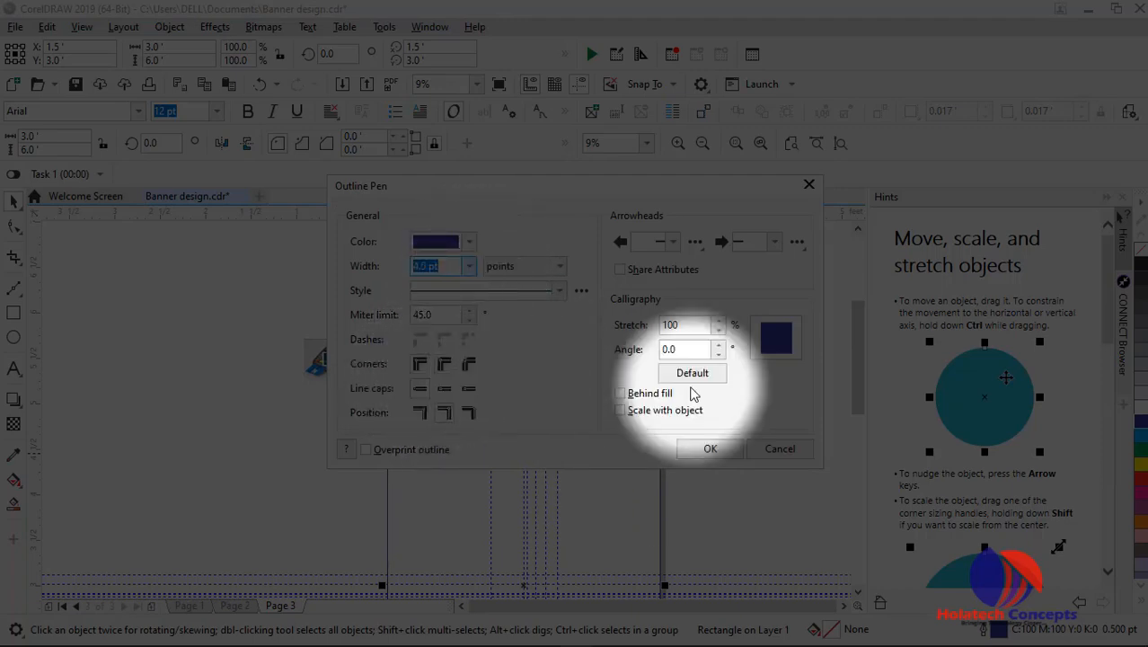
{"action": "left_click", "coordinate": [619, 392]}
{"action": "left_click", "coordinate": [620, 410]}
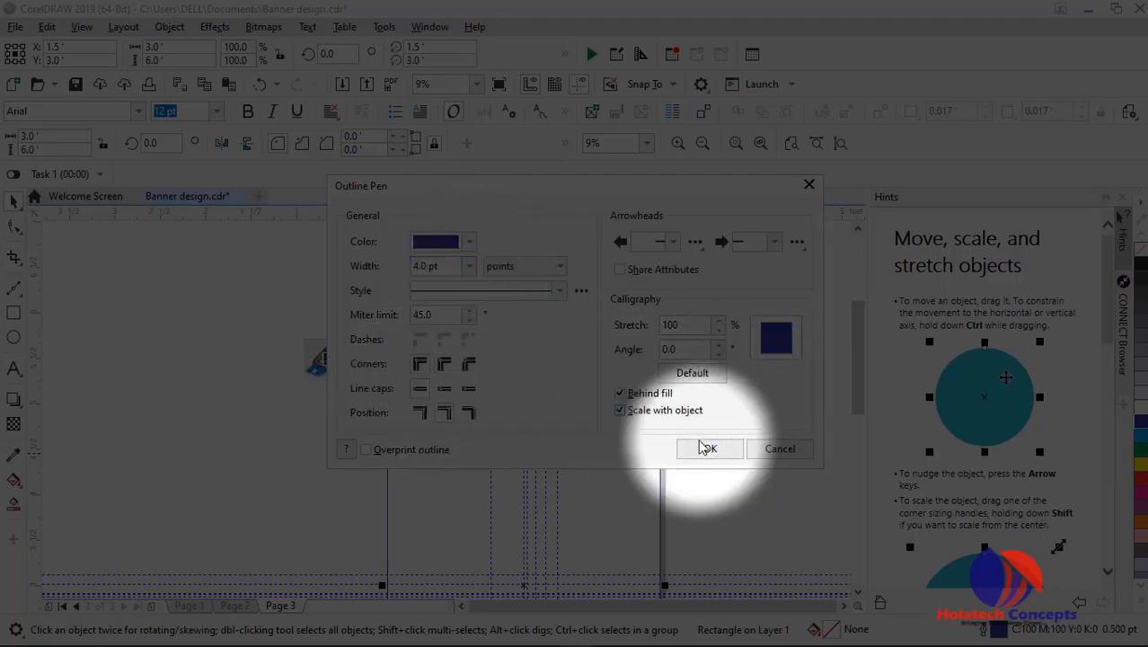
{"action": "left_click", "coordinate": [709, 449]}
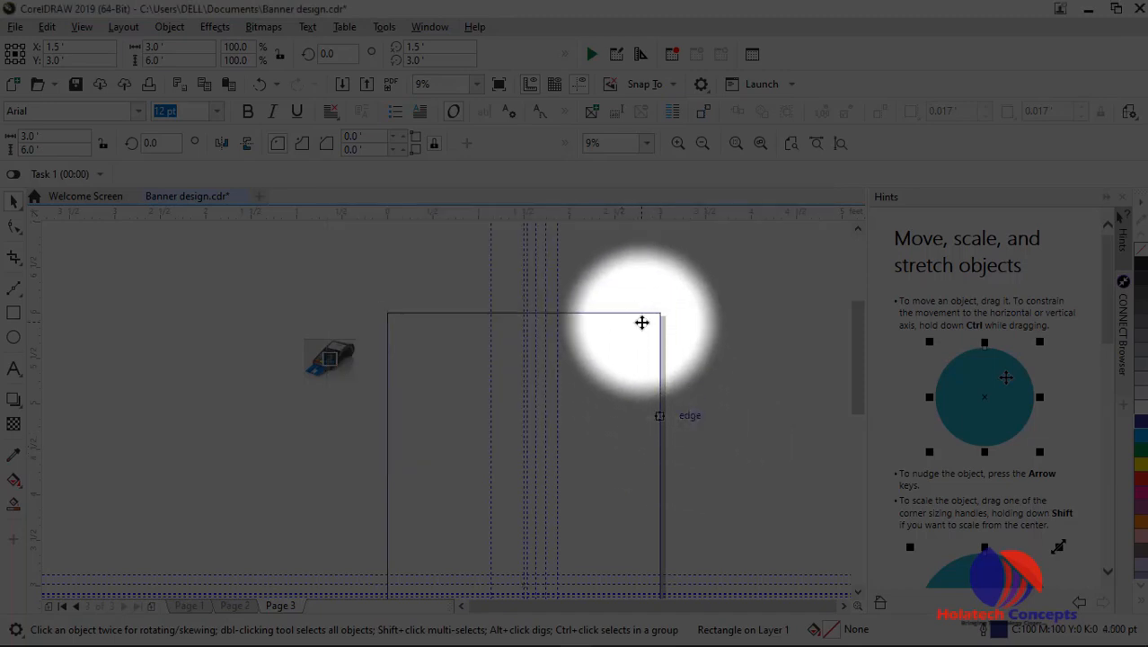
Set the page frame's outline width to 8 pt
{"action": "left_click", "coordinate": [641, 321]}
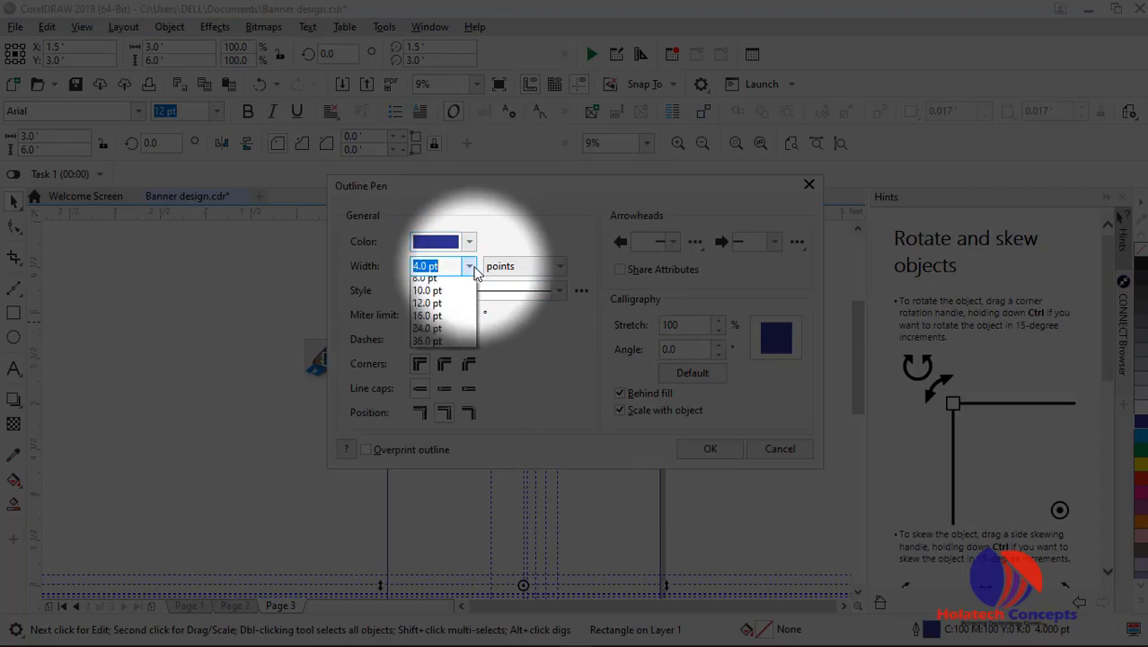
{"action": "left_click", "coordinate": [440, 401]}
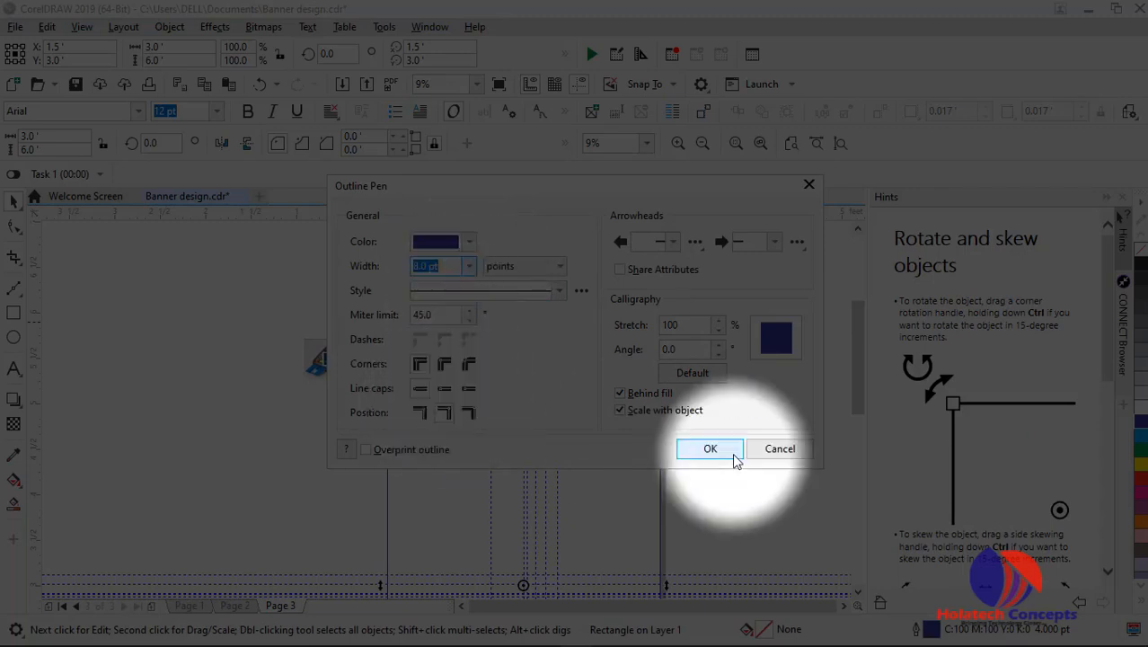
{"action": "left_click", "coordinate": [714, 450]}
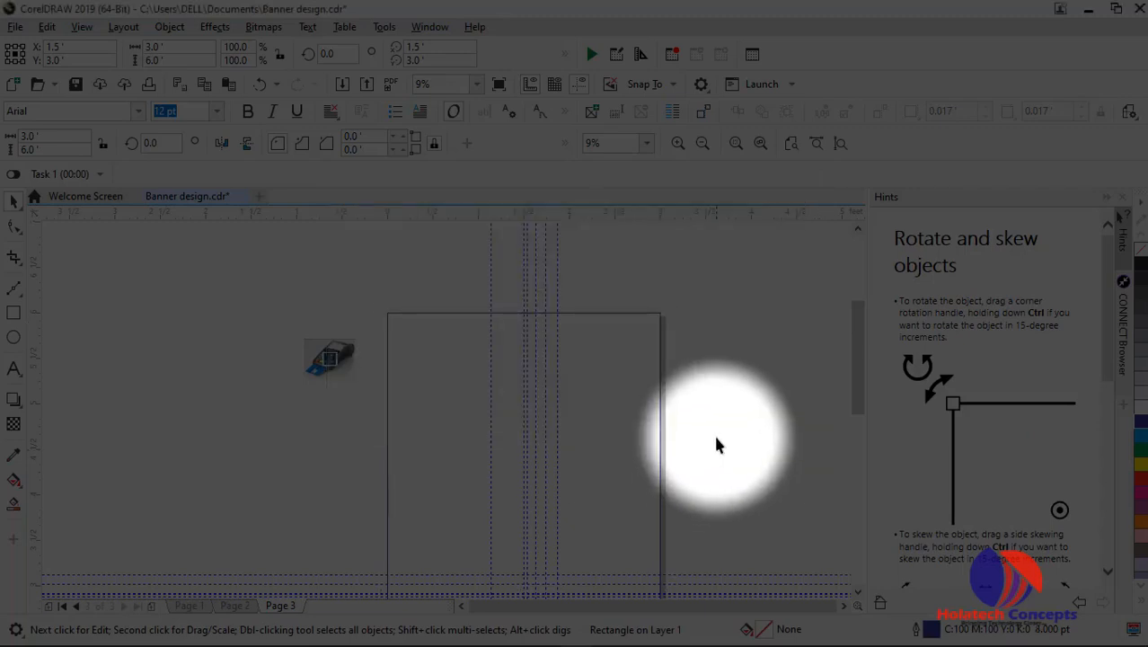
Set the page frame's outline width to 16 pt and deselect the frame
{"action": "left_click", "coordinate": [620, 314]}
{"action": "key", "text": "F12"}
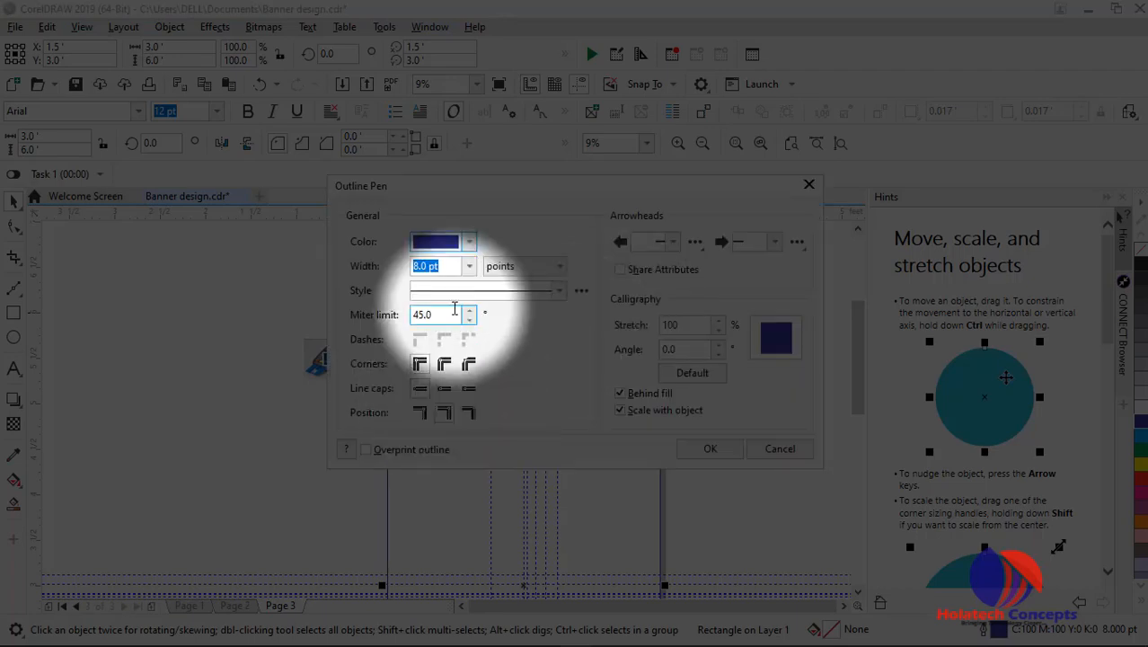
{"action": "left_click", "coordinate": [469, 266]}
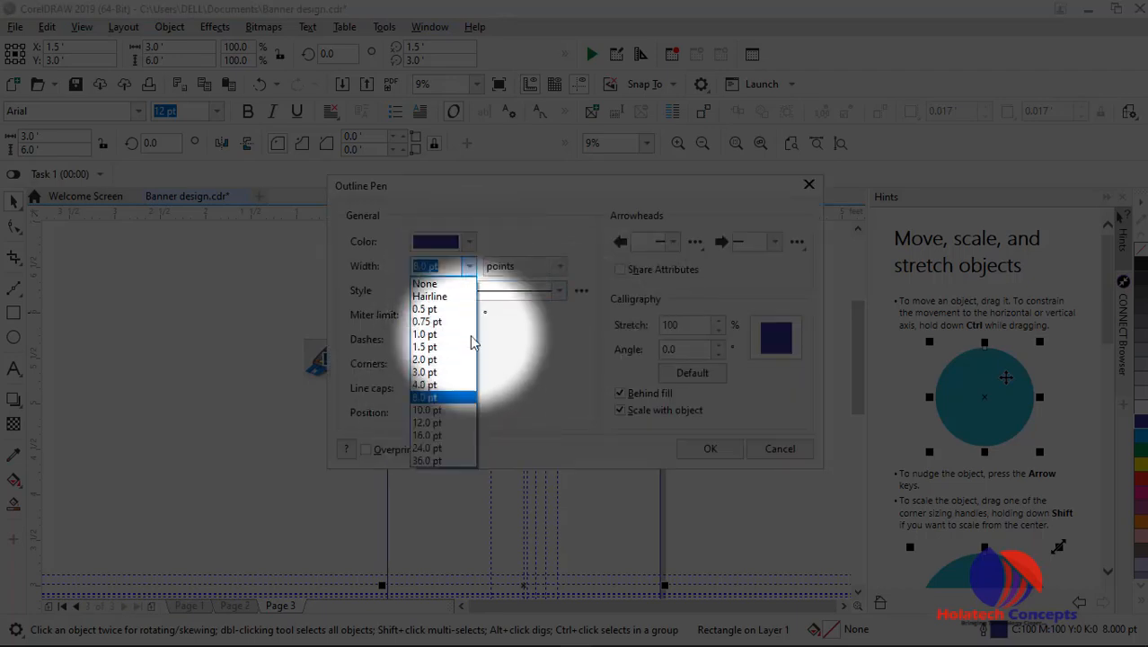
{"action": "left_click", "coordinate": [447, 439]}
{"action": "left_click", "coordinate": [723, 450]}
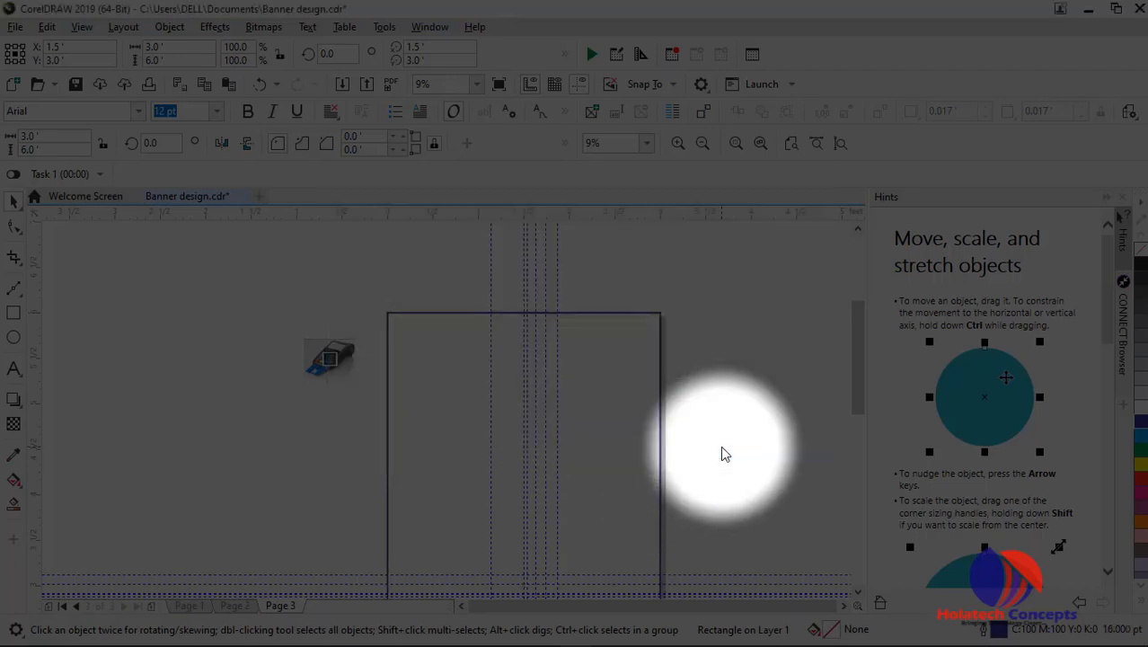
{"action": "left_click", "coordinate": [705, 391]}
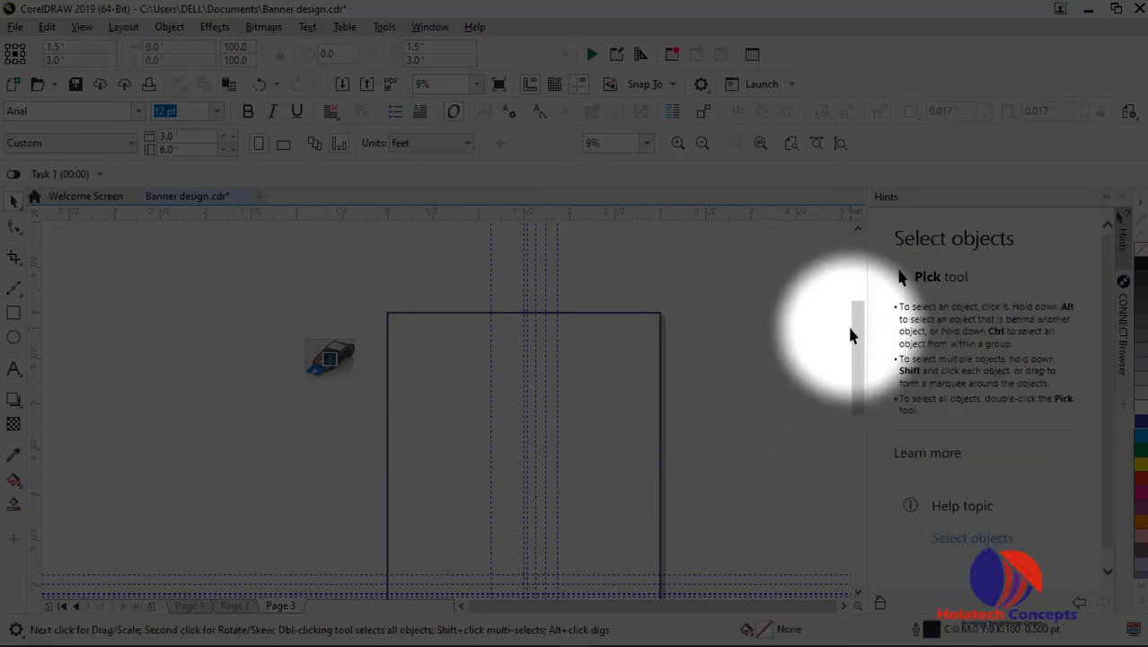
Sample the dark blue of the FirstBank logo with the Color eyedropper and apply it to the page frame's outline
{"action": "scroll", "coordinate": [330, 357], "scroll_direction": "up", "scroll_amount": 5}
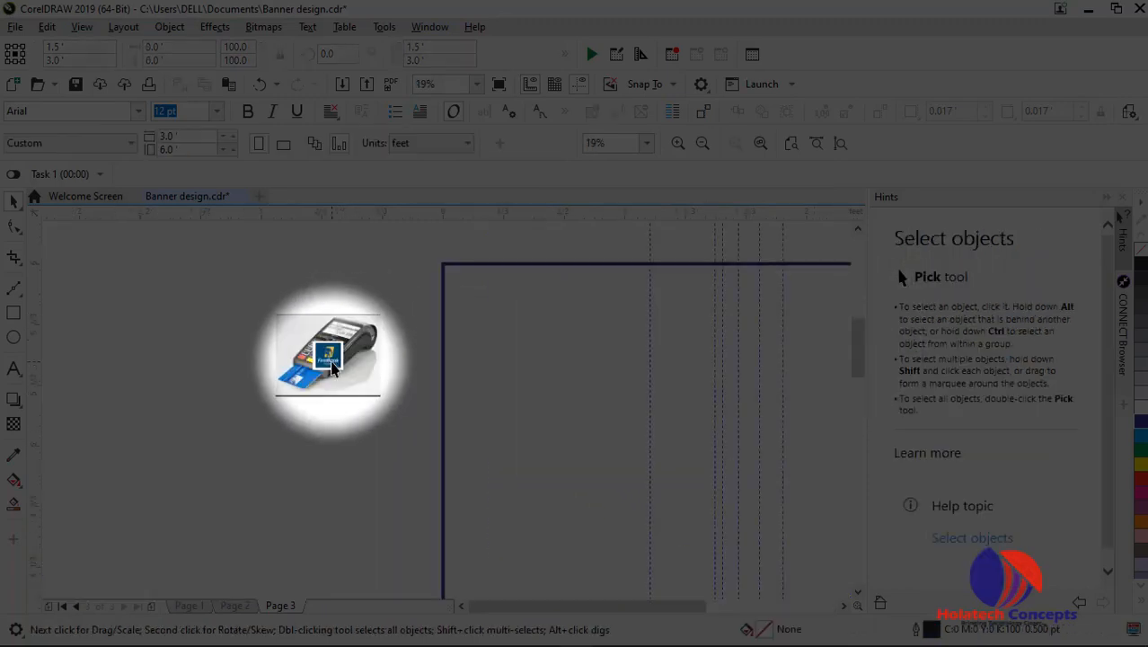
{"action": "left_click", "coordinate": [332, 357]}
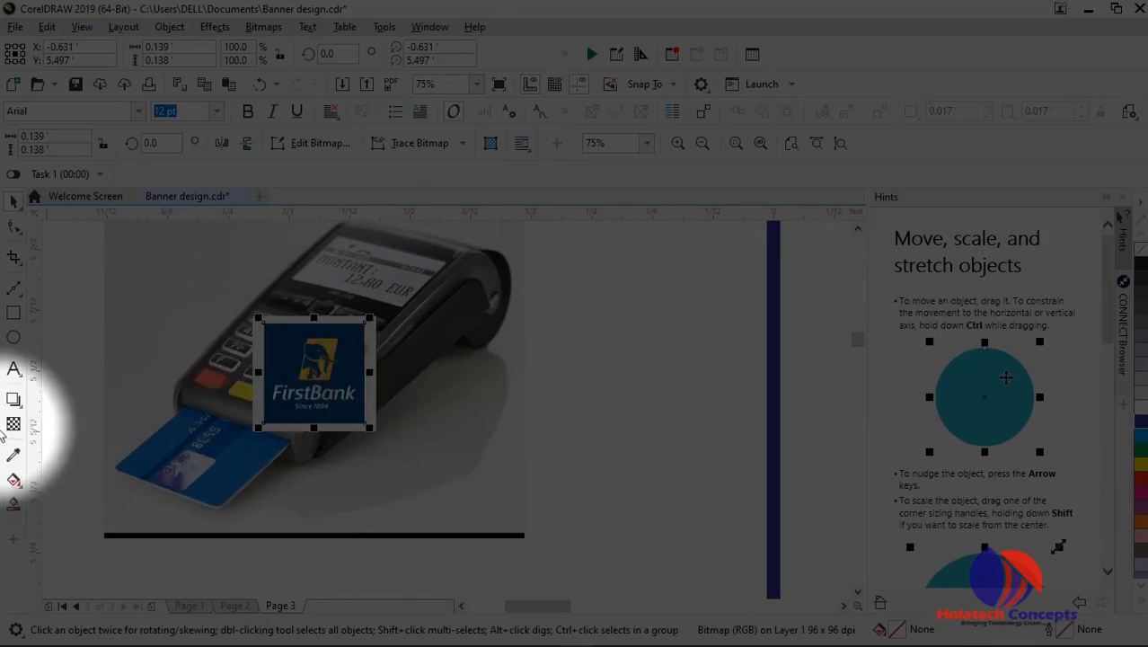
{"action": "left_click", "coordinate": [14, 456]}
{"action": "left_click", "coordinate": [346, 355]}
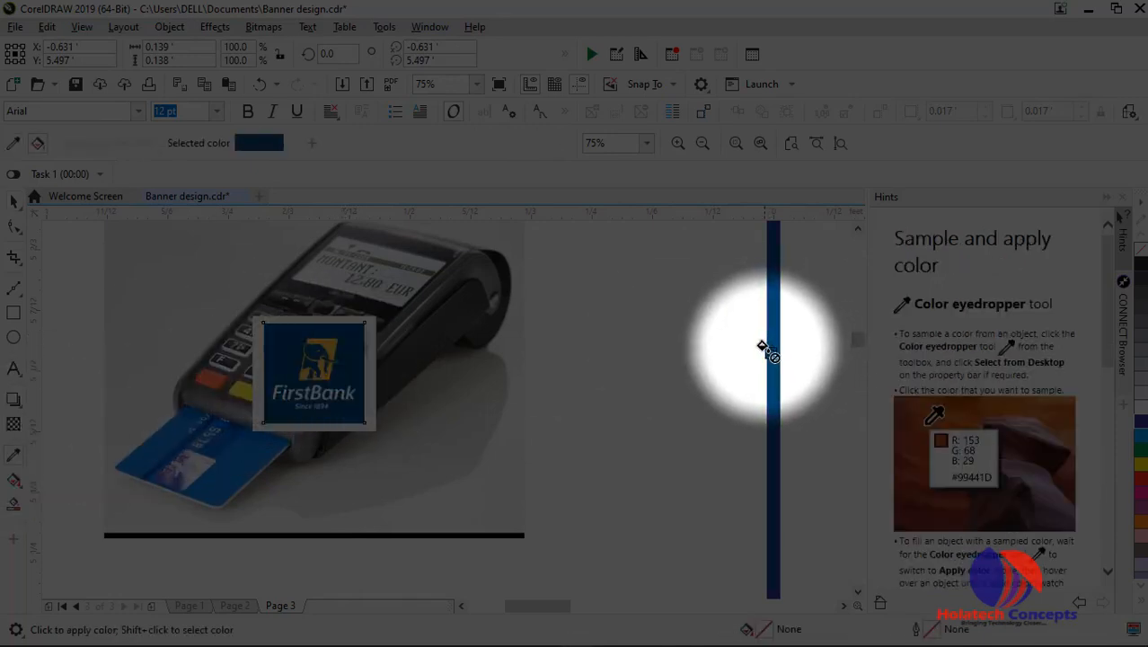
{"action": "scroll", "coordinate": [764, 346], "scroll_direction": "down", "scroll_amount": 2}
{"action": "scroll", "coordinate": [591, 333], "scroll_direction": "up", "scroll_amount": 2}
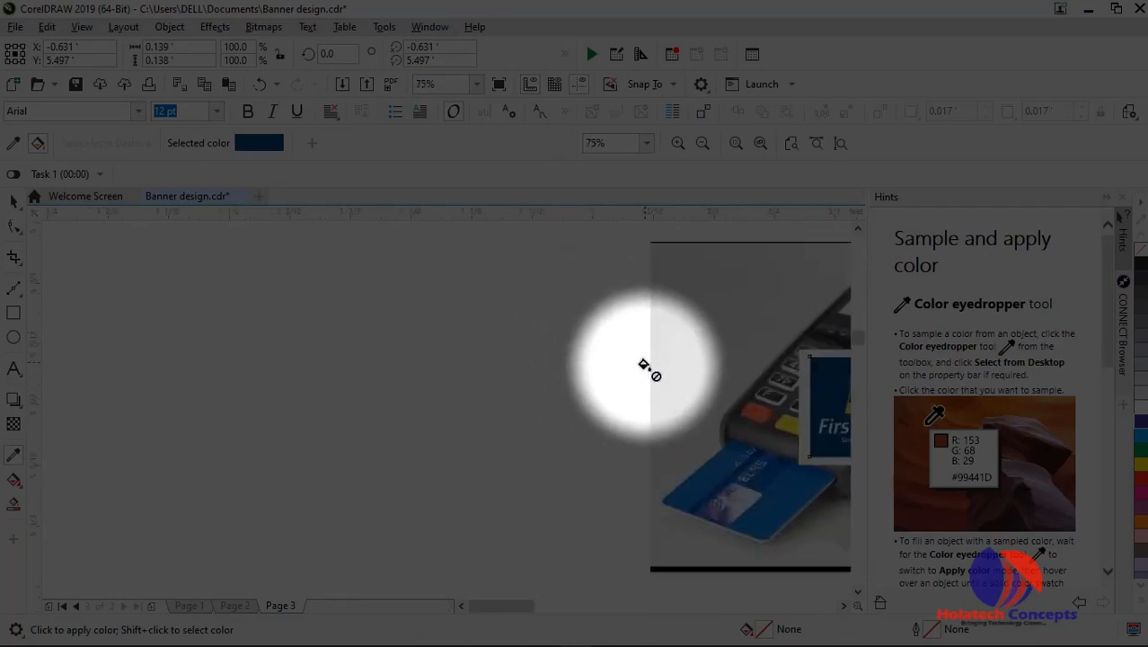
{"action": "scroll", "coordinate": [629, 359], "scroll_direction": "down", "scroll_amount": 2}
{"action": "left_click", "coordinate": [14, 202]}
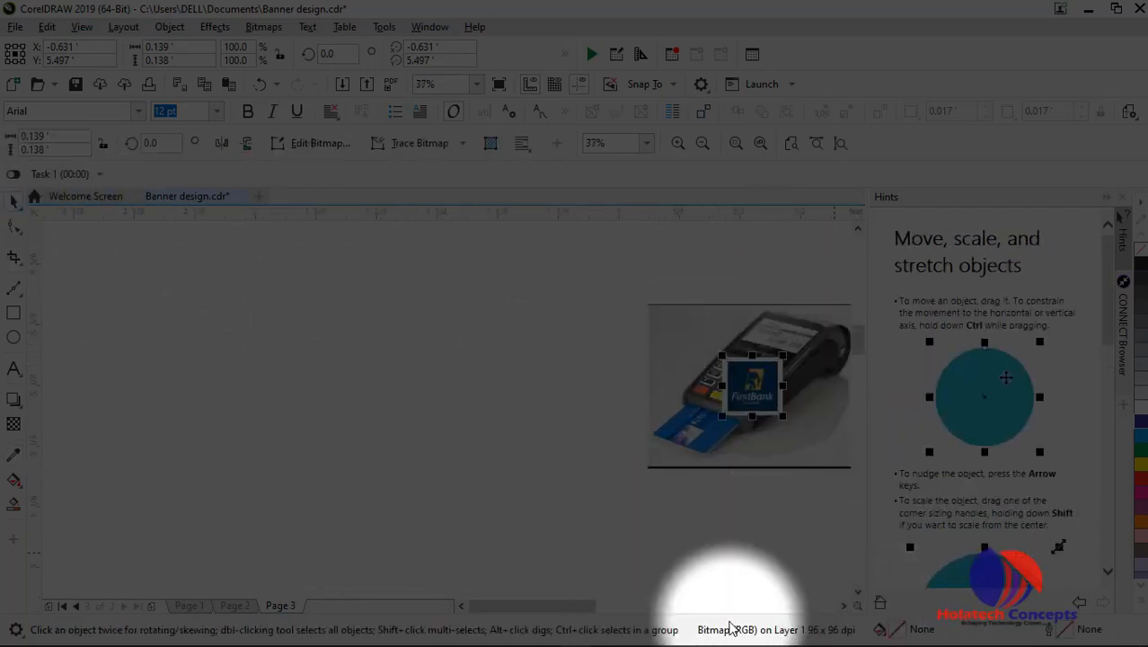
Draw a rectangle about 1.11 ft wide and 2.93 ft high in the middle of the page's upper half and shift it slightly down
{"action": "left_click_drag", "start_coordinate": [575, 606], "coordinate": [641, 613]}
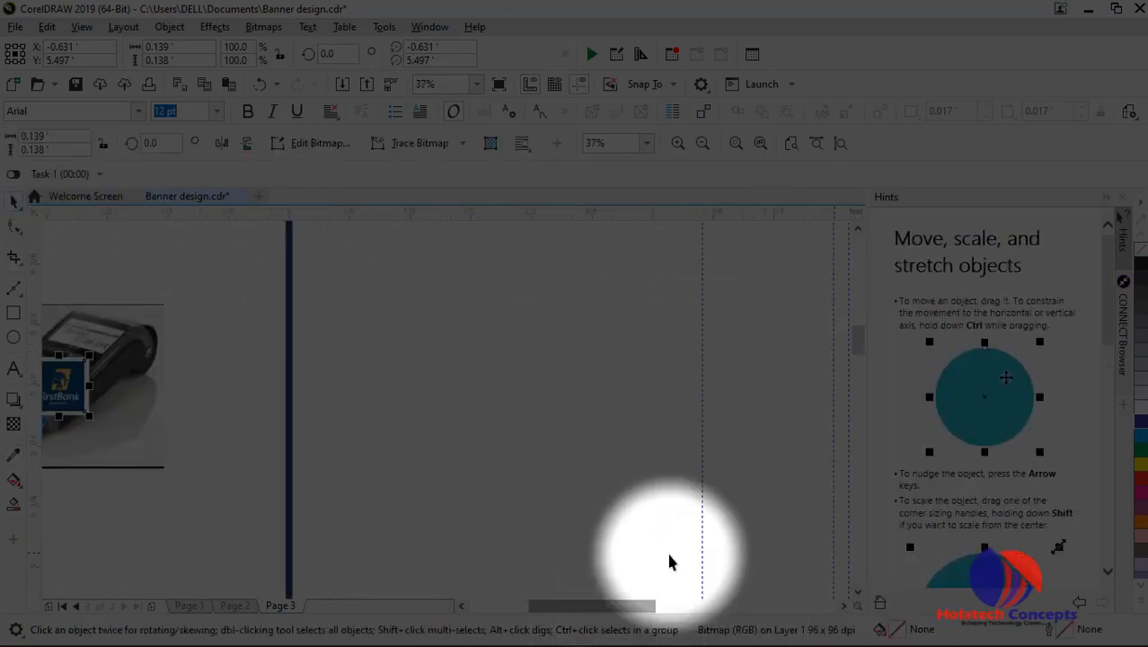
{"action": "scroll", "coordinate": [666, 508], "scroll_direction": "down", "scroll_amount": 2}
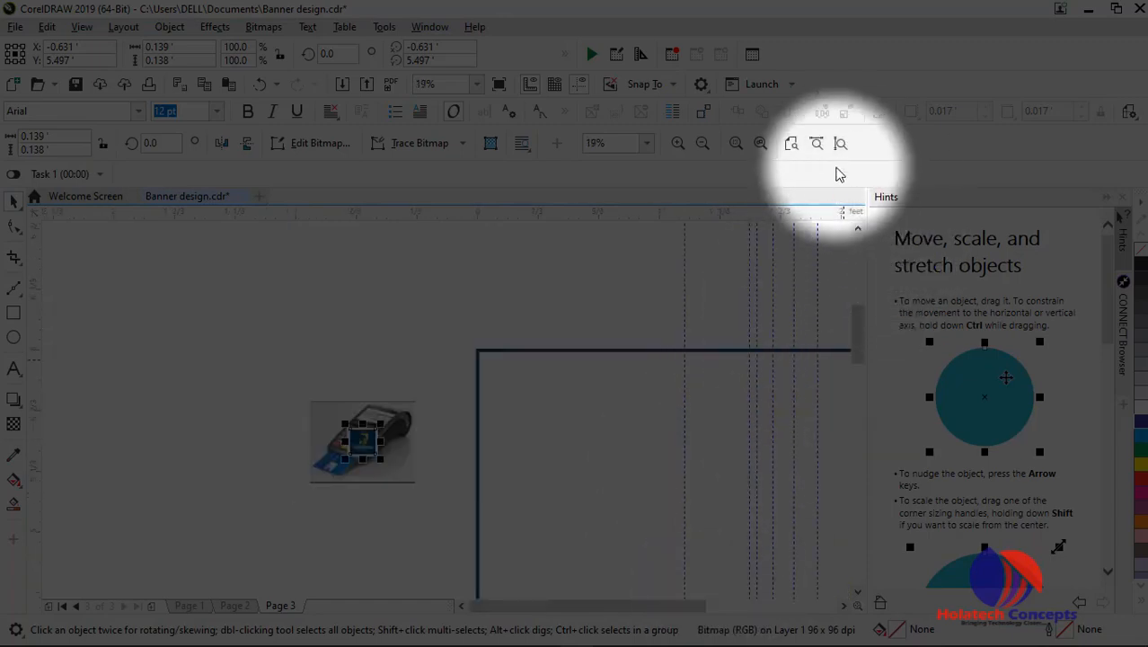
{"action": "left_click", "coordinate": [841, 144]}
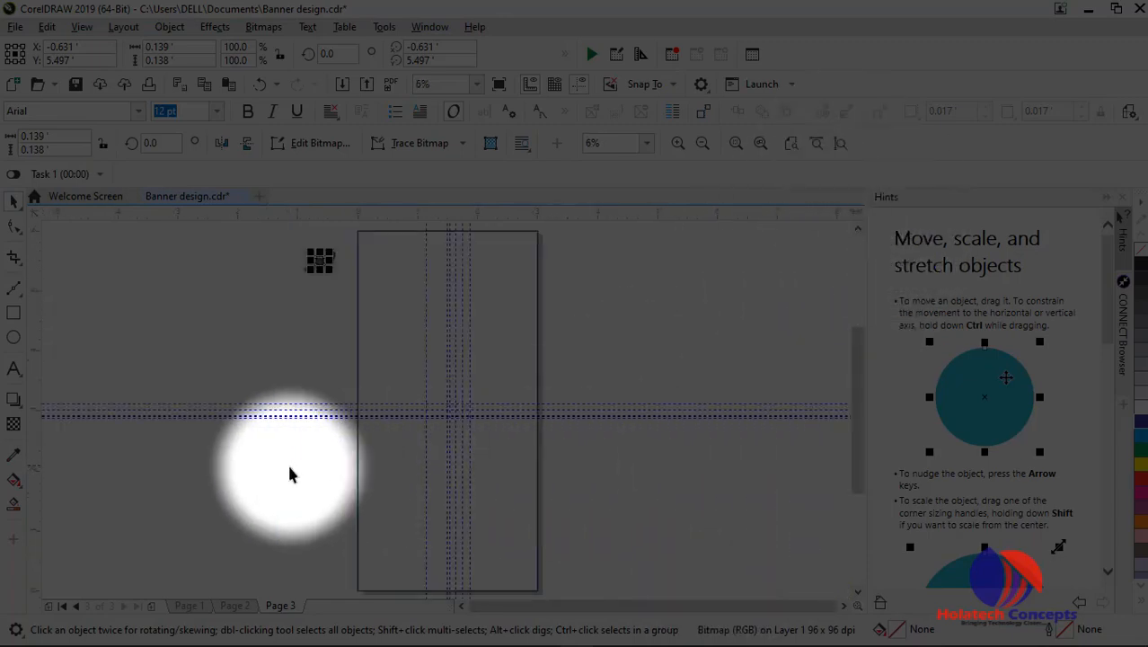
{"action": "left_click", "coordinate": [13, 313]}
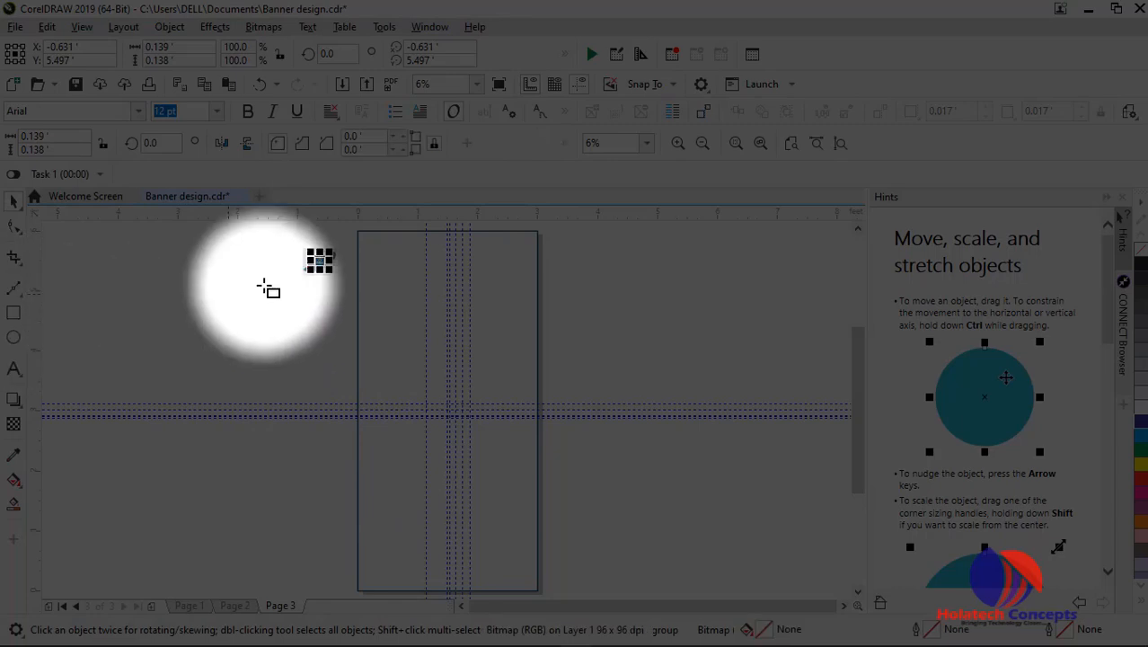
{"action": "left_click_drag", "start_coordinate": [414, 247], "coordinate": [481, 418]}
{"action": "left_click", "coordinate": [14, 203]}
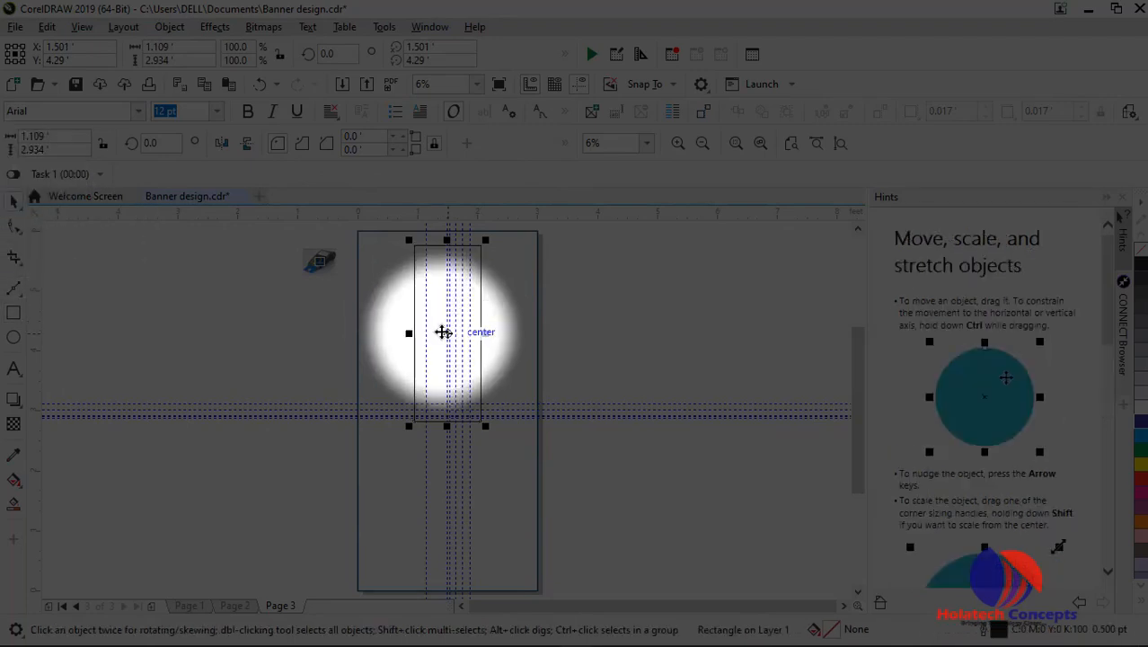
{"action": "left_click_drag", "start_coordinate": [441, 330], "coordinate": [452, 358]}
{"action": "scroll", "coordinate": [315, 295], "scroll_direction": "up", "scroll_amount": 1}
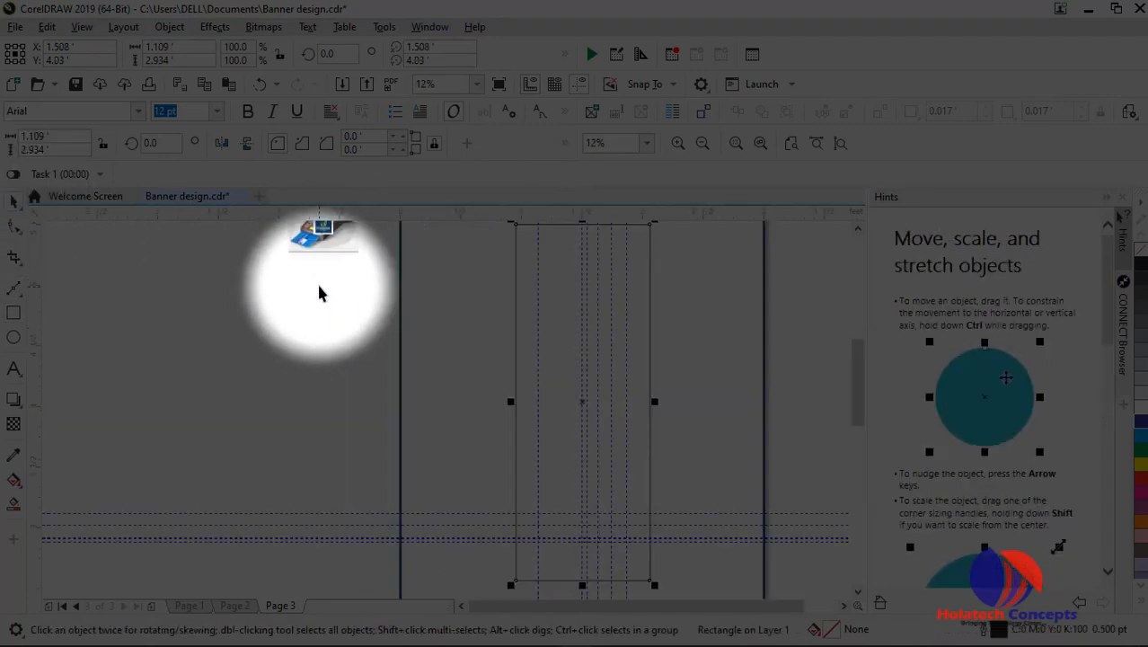
{"action": "left_click", "coordinate": [327, 255]}
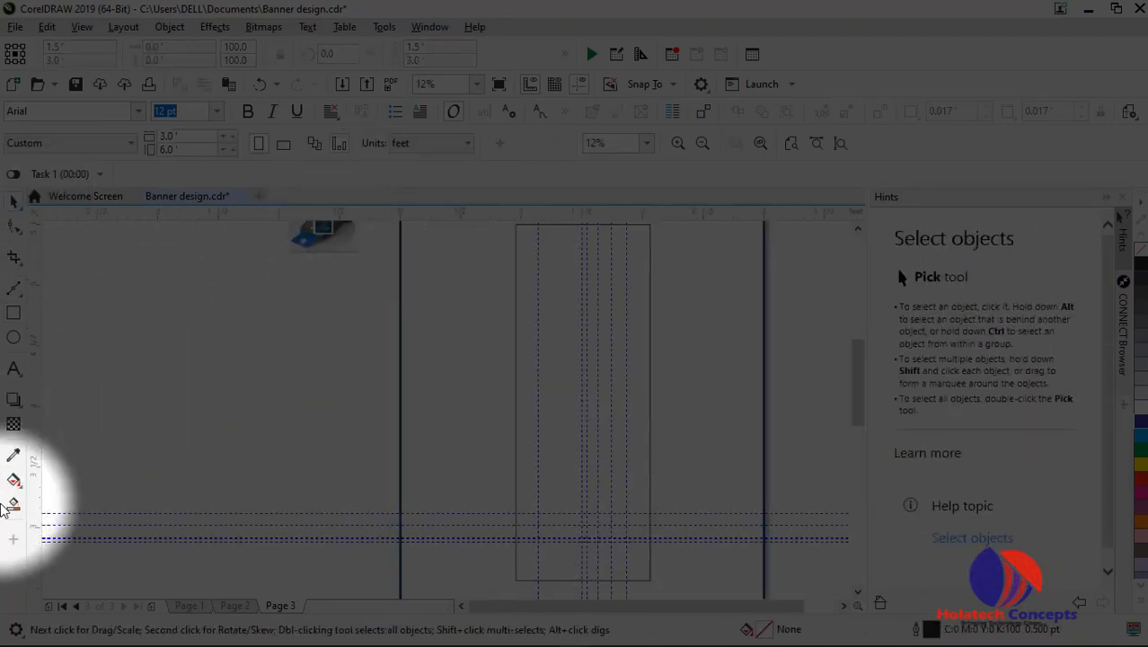
{"action": "left_click", "coordinate": [14, 456]}
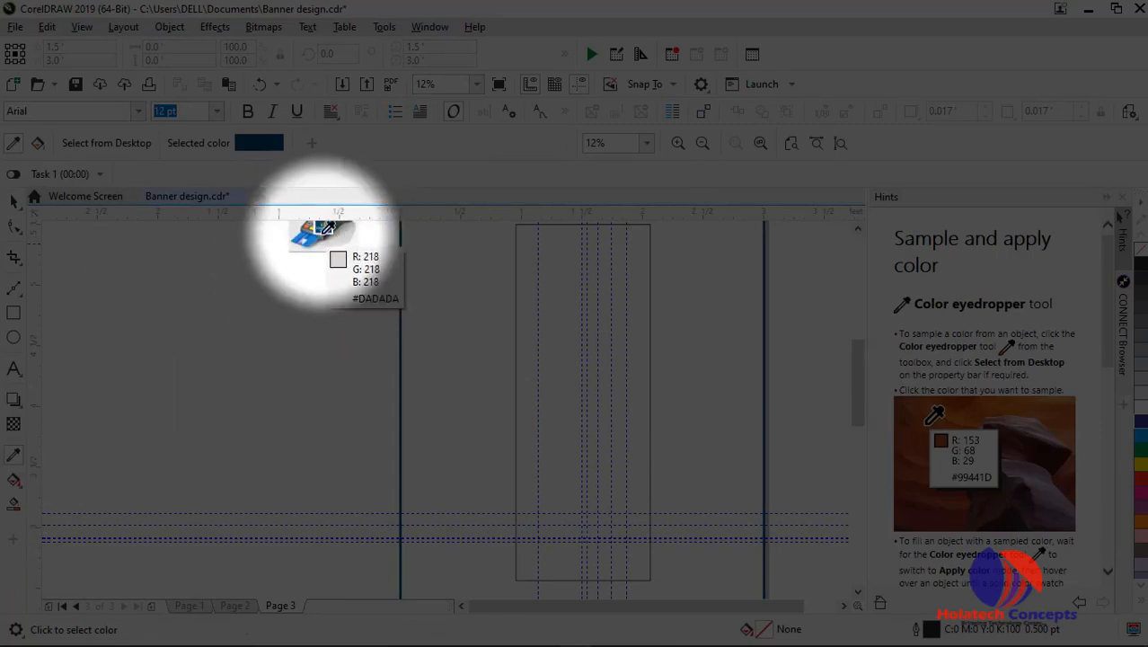
{"action": "left_click", "coordinate": [537, 313]}
{"action": "left_click", "coordinate": [13, 201]}
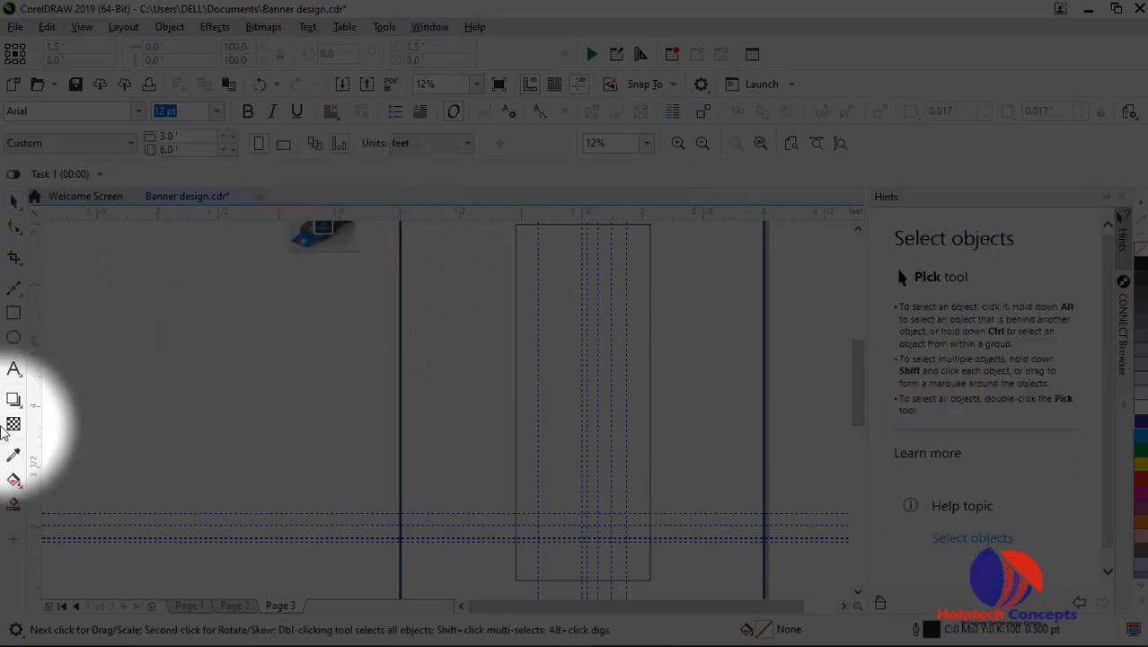
Fill the tall central rectangle with the dark blue #03476E sampled from the FirstBank logo
{"action": "left_click", "coordinate": [13, 455]}
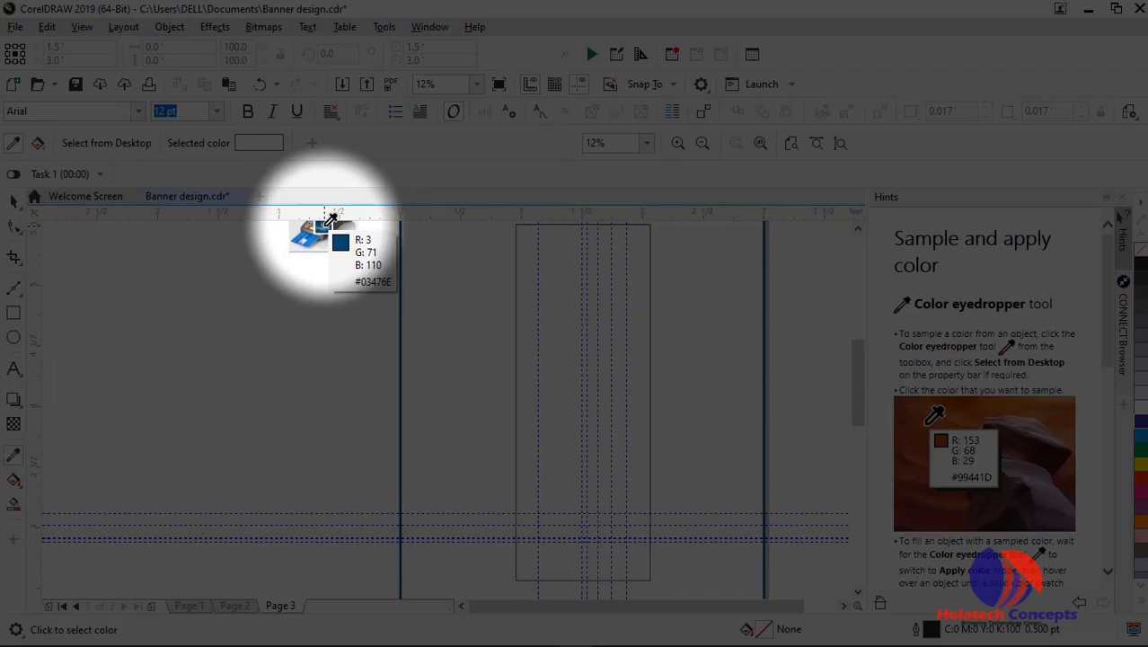
{"action": "left_click", "coordinate": [328, 225]}
{"action": "left_click", "coordinate": [561, 298]}
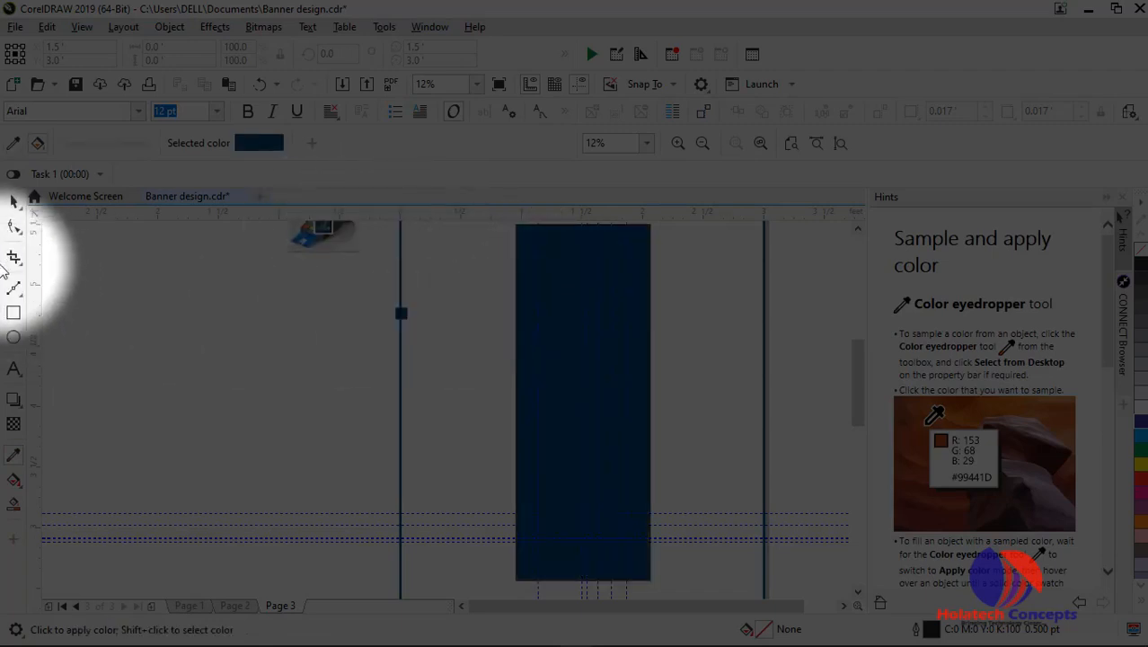
{"action": "left_click", "coordinate": [13, 201]}
{"action": "left_click", "coordinate": [592, 357]}
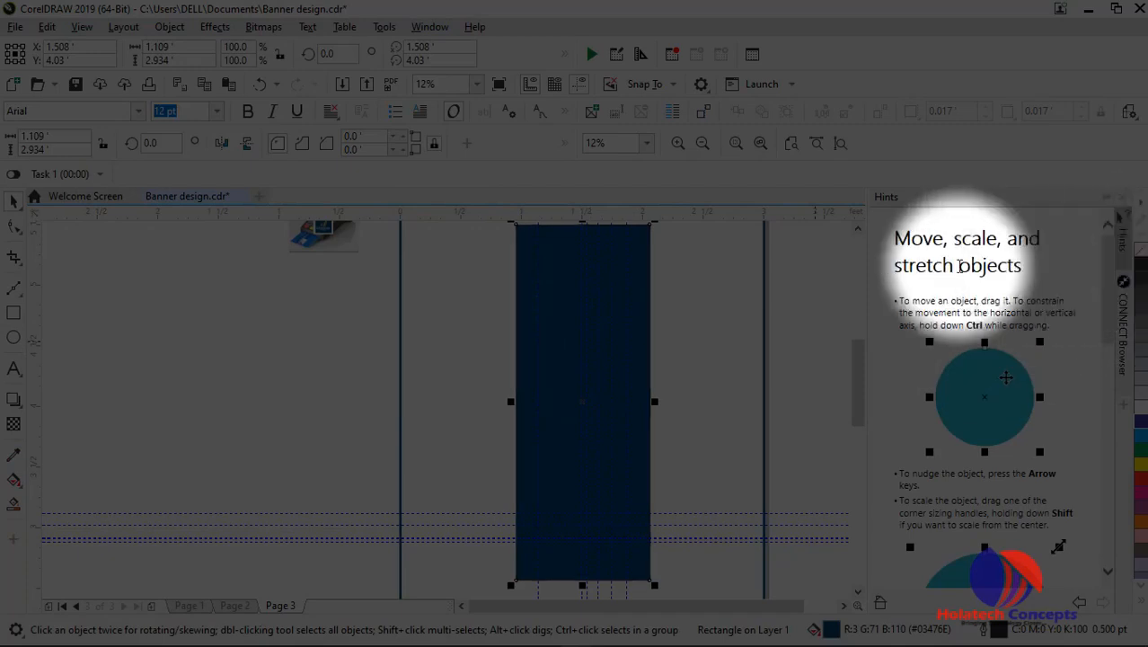
{"action": "scroll", "coordinate": [861, 290], "scroll_direction": "down", "scroll_amount": 1}
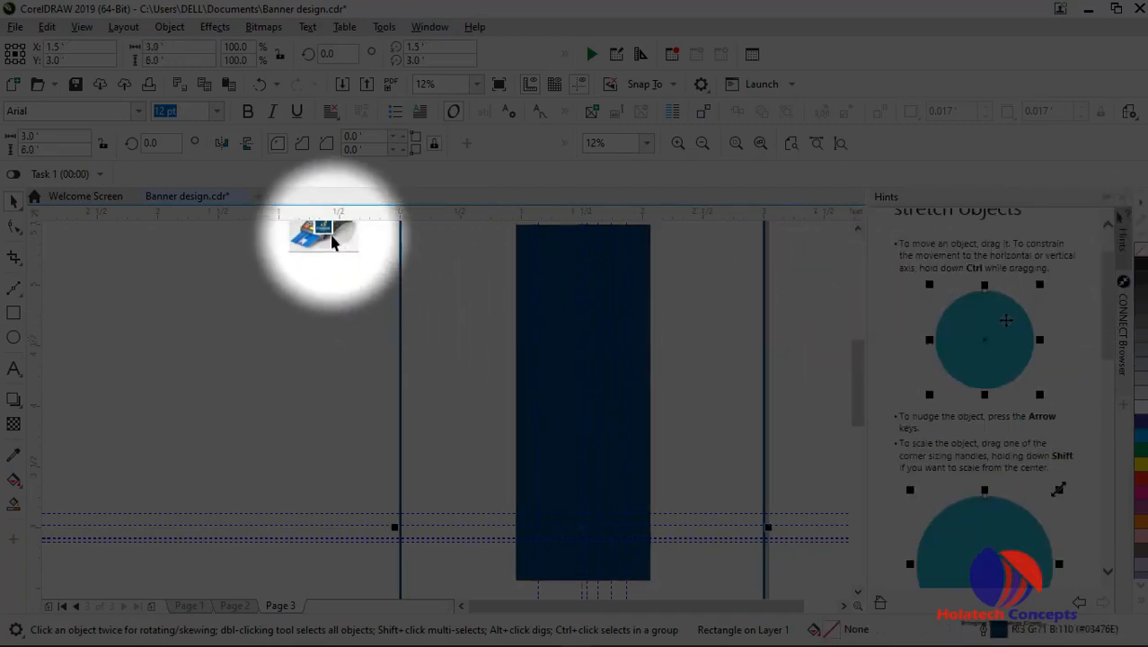
Move the FirstBank logo bitmap onto the middle of the blue rectangle and bring it to the front of the page
{"action": "left_click_drag", "start_coordinate": [320, 236], "coordinate": [581, 406]}
{"action": "scroll", "coordinate": [581, 406], "scroll_direction": "up", "scroll_amount": 1}
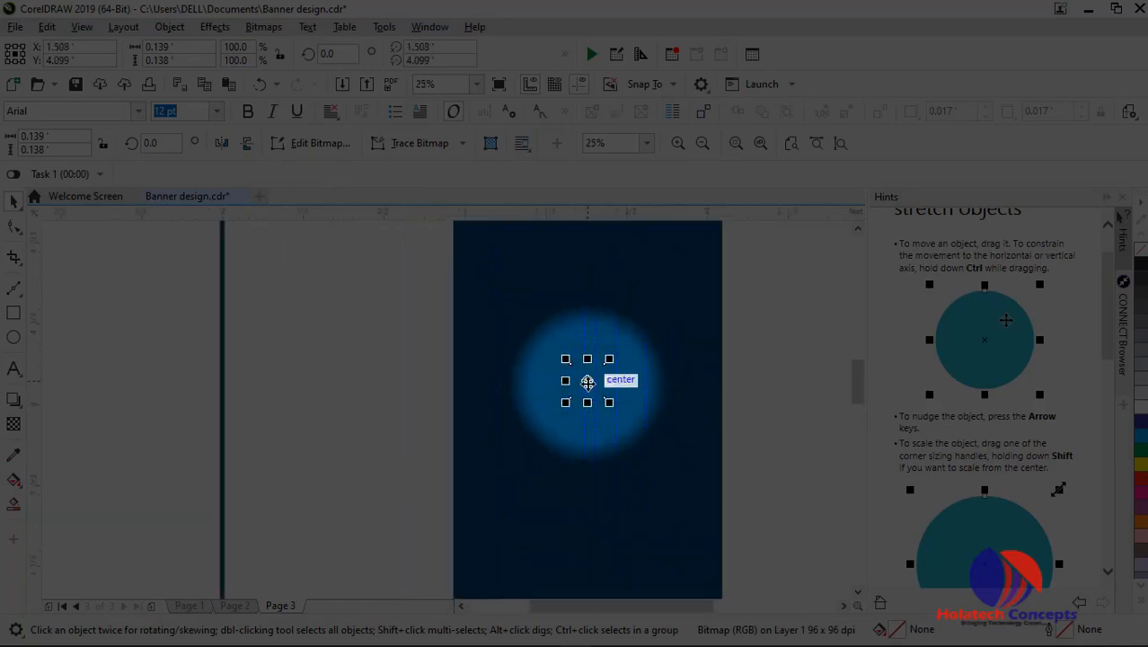
{"action": "right_click", "coordinate": [586, 383]}
{"action": "mouse_move", "coordinate": [707, 325]}
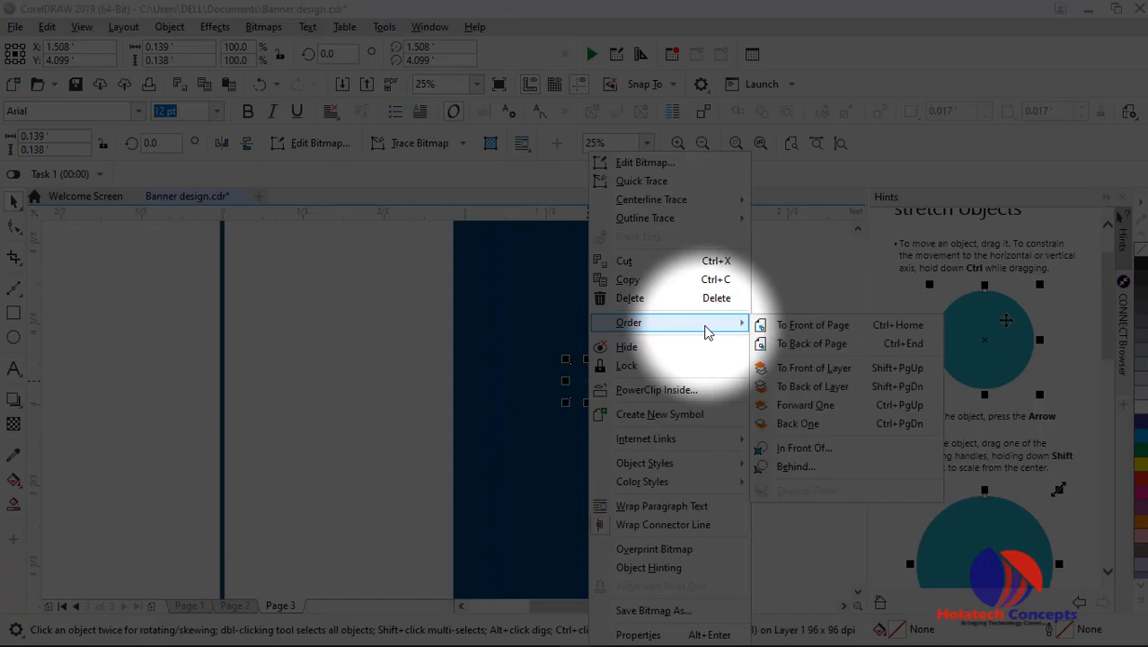
{"action": "left_click", "coordinate": [867, 328]}
Enlarge the FirstBank logo to about 0.83 by 0.82 ft and shift it slightly down within the blue rectangle
{"action": "left_click_drag", "start_coordinate": [609, 402], "coordinate": [692, 485]}
{"action": "left_click_drag", "start_coordinate": [611, 414], "coordinate": [614, 446]}
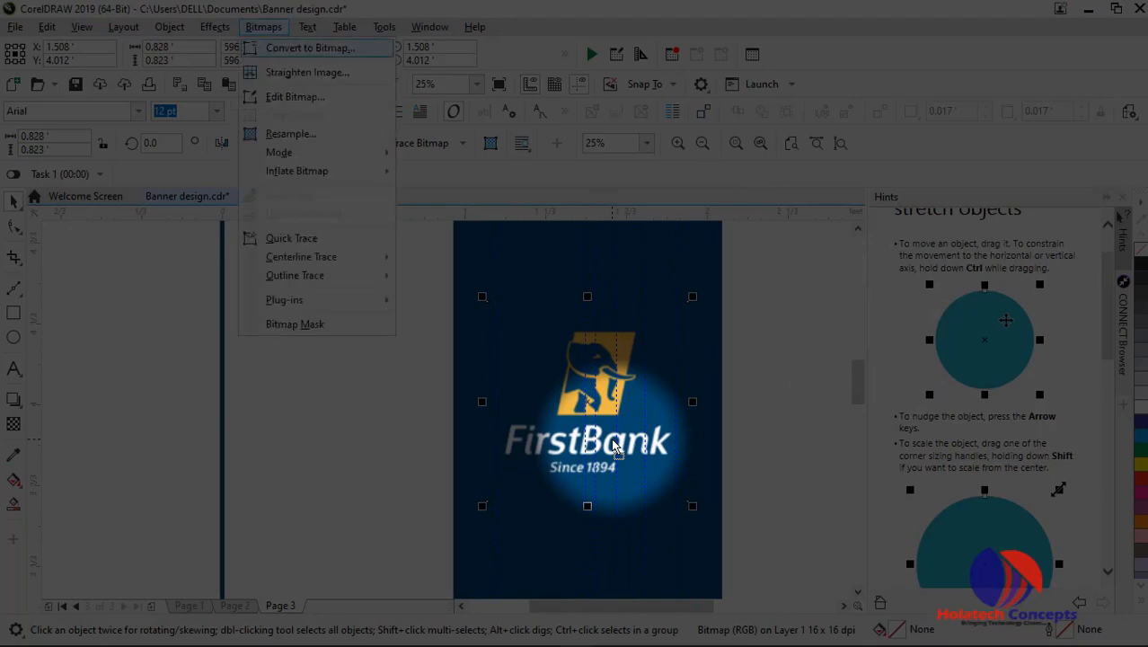
Convert the FirstBank logo to a 300 dpi CMYK bitmap with anti-aliasing and a transparent background
{"action": "key", "text": "alt+b"}
{"action": "key", "text": "p"}
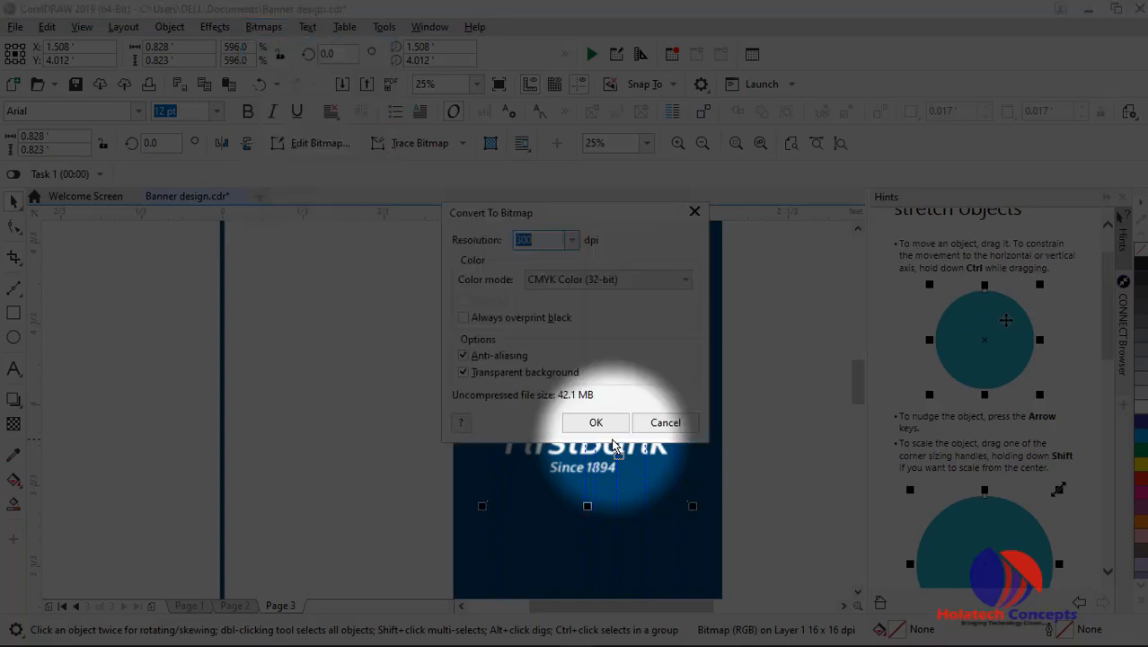
{"action": "key", "text": "Return"}
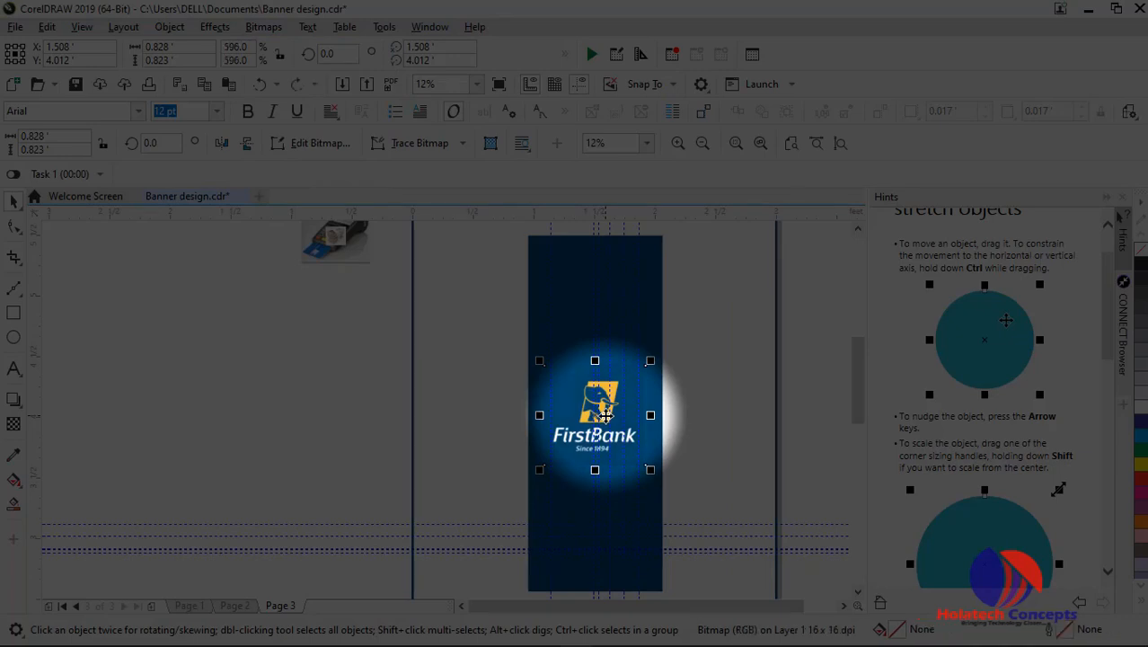
{"action": "key", "text": "alt+b"}
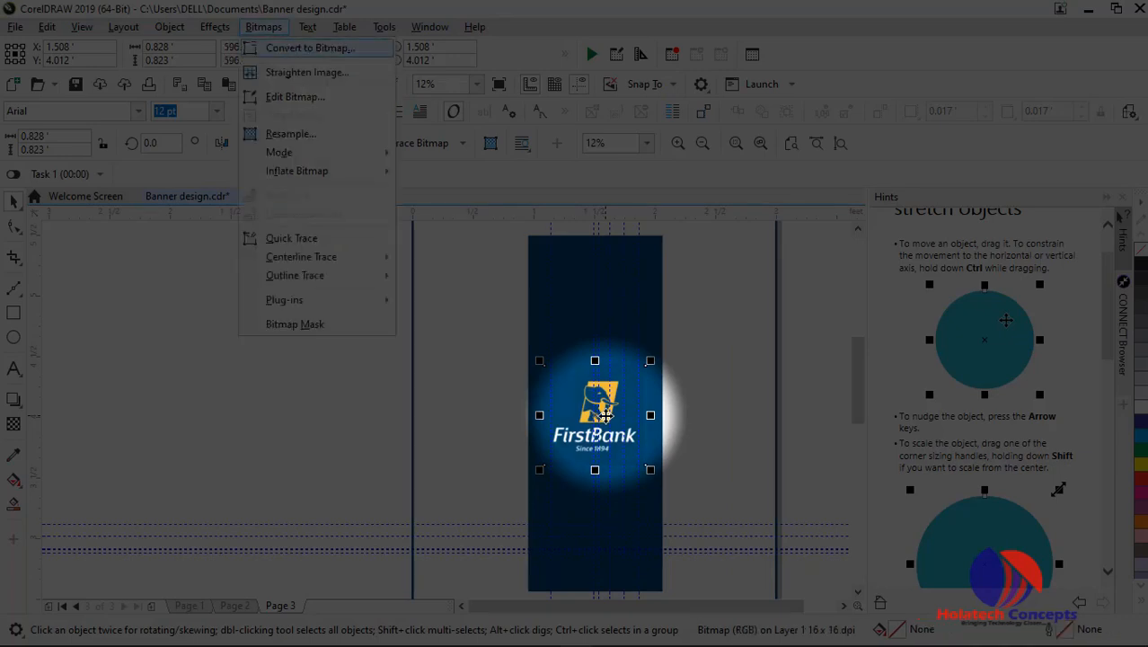
{"action": "key", "text": "Return"}
{"action": "left_click", "coordinate": [602, 415]}
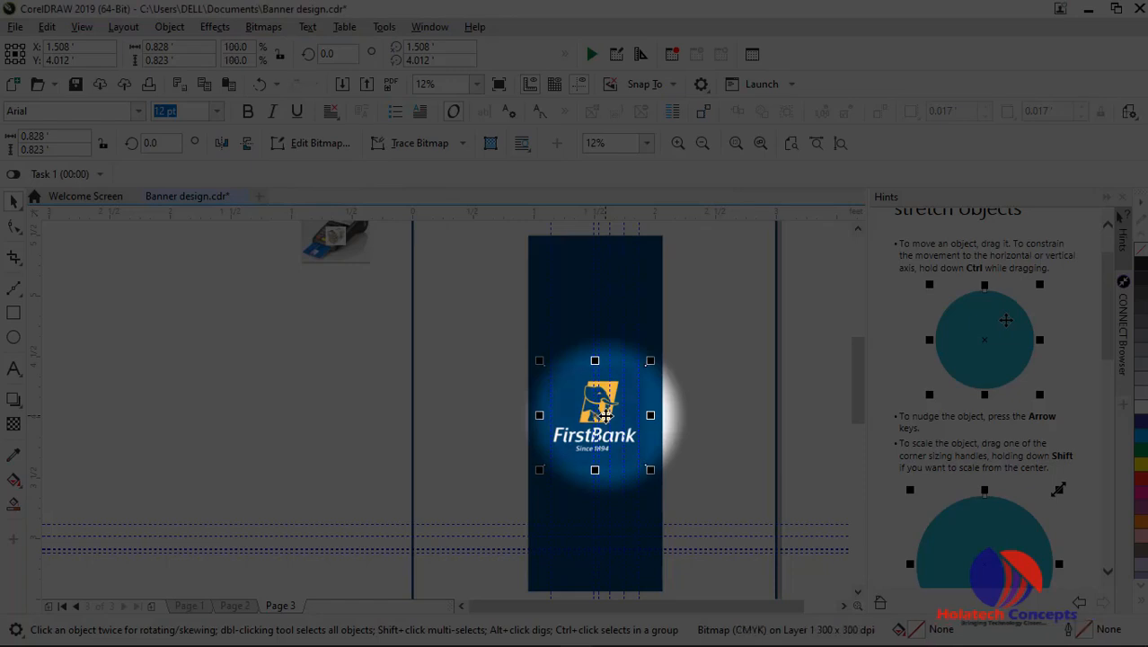
Sample the converted logo's background blue and apply it as the fill of the tall central rectangle
{"action": "left_click", "coordinate": [705, 409]}
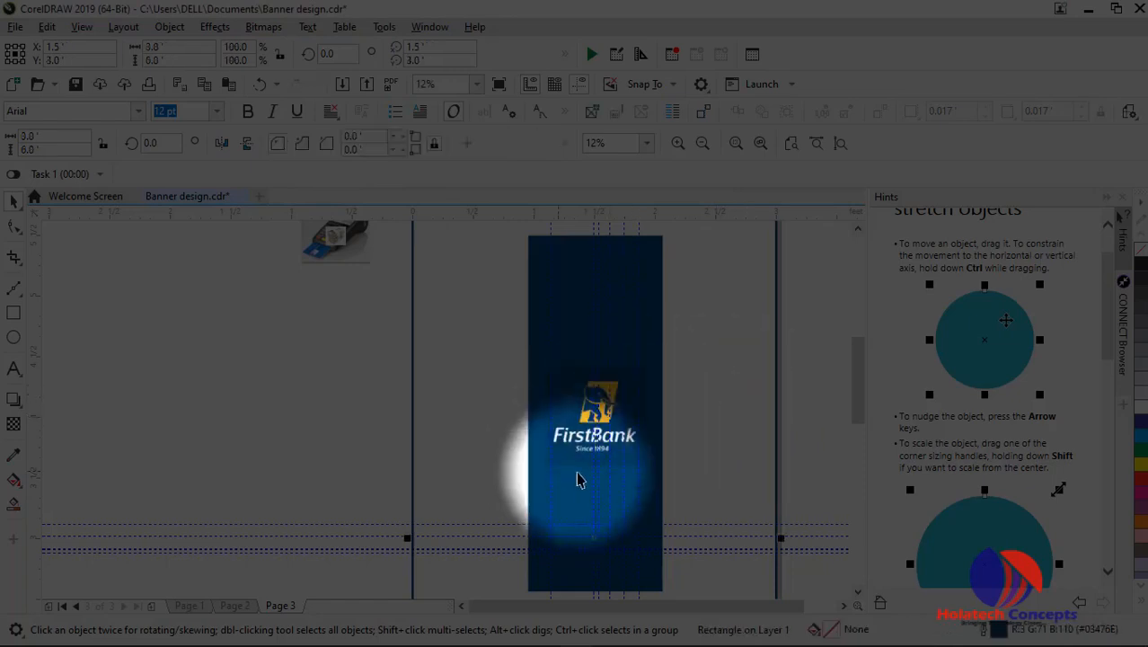
{"action": "left_click", "coordinate": [712, 379]}
{"action": "left_click", "coordinate": [243, 420]}
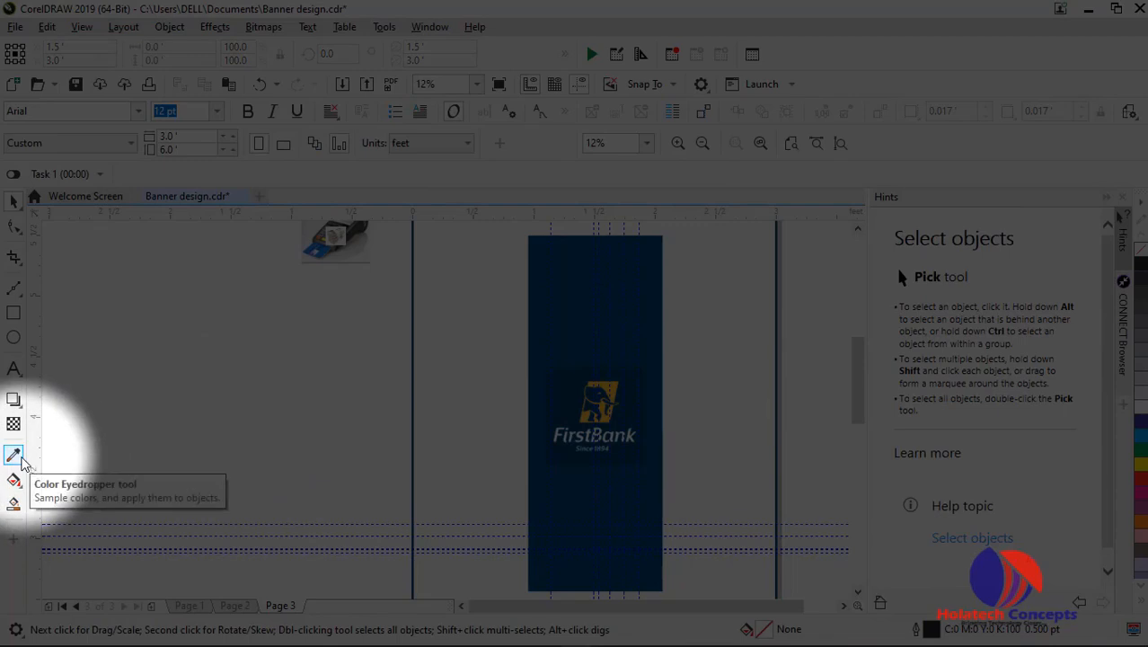
{"action": "left_click", "coordinate": [16, 457]}
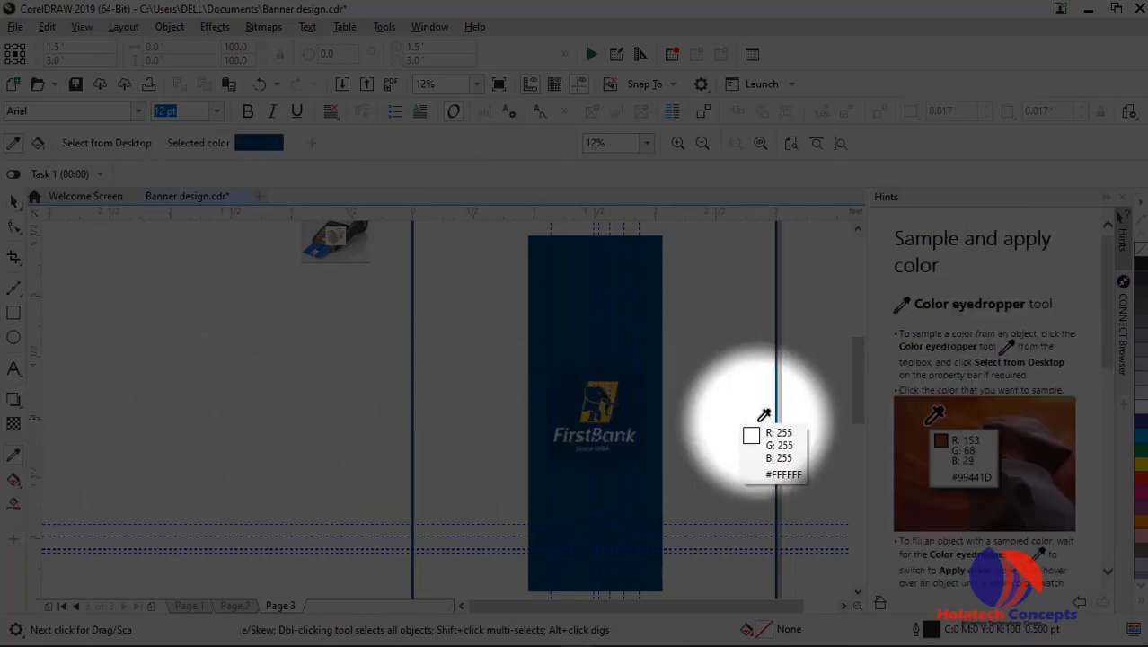
{"action": "left_click", "coordinate": [635, 376]}
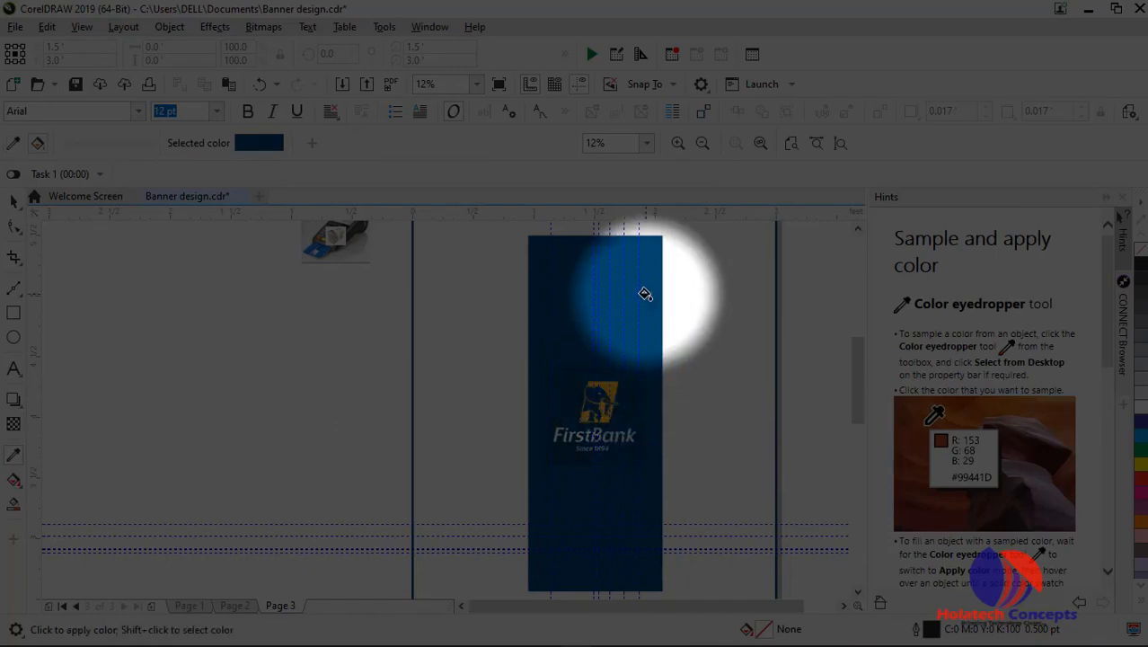
{"action": "left_click", "coordinate": [13, 202]}
Draw a circle about 1.72 ft in diameter on the empty area left of the page
{"action": "left_click", "coordinate": [447, 384]}
{"action": "scroll", "coordinate": [448, 382], "scroll_direction": "down", "scroll_amount": 2}
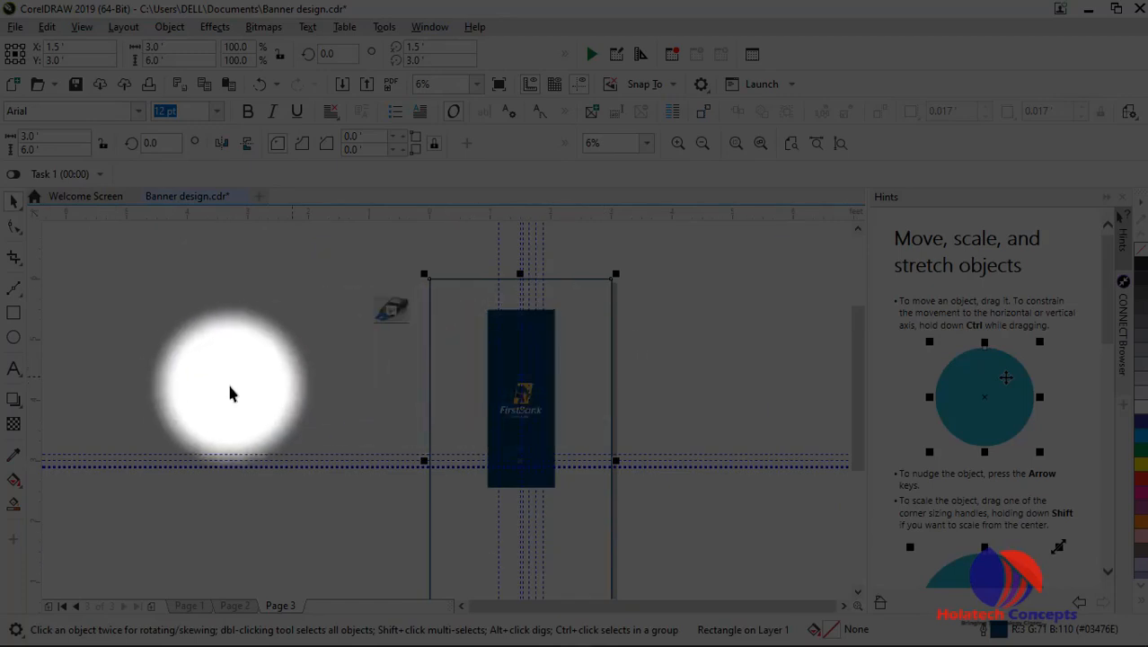
{"action": "left_click", "coordinate": [278, 385]}
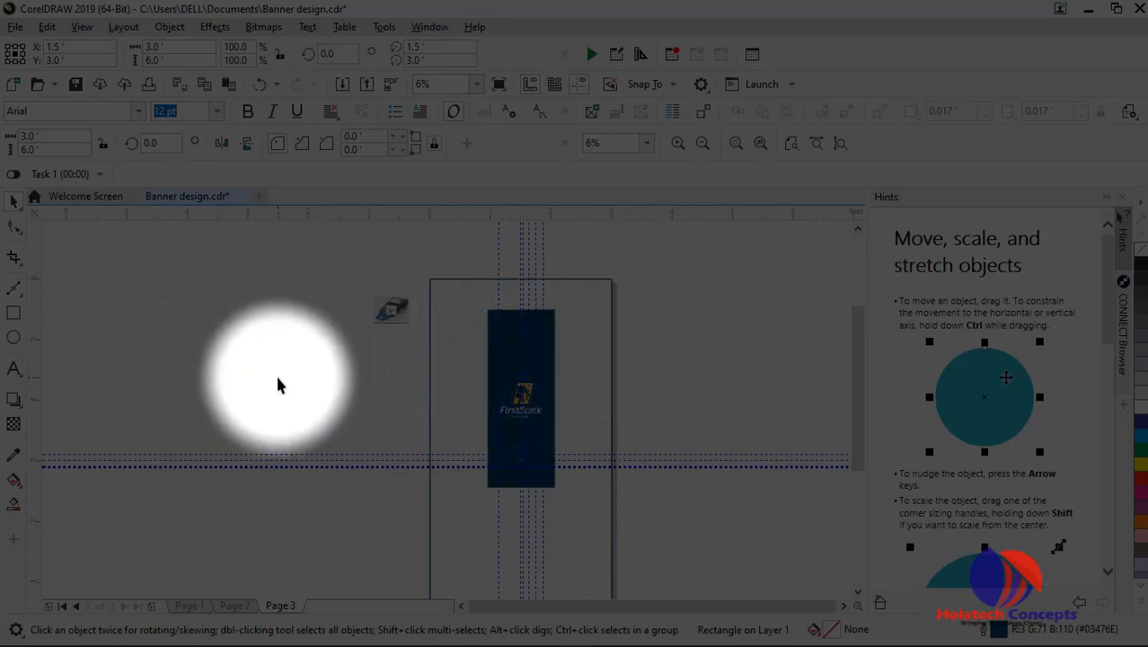
{"action": "scroll", "coordinate": [631, 359], "scroll_direction": "up", "scroll_amount": 2}
{"action": "scroll", "coordinate": [551, 349], "scroll_direction": "down", "scroll_amount": 2}
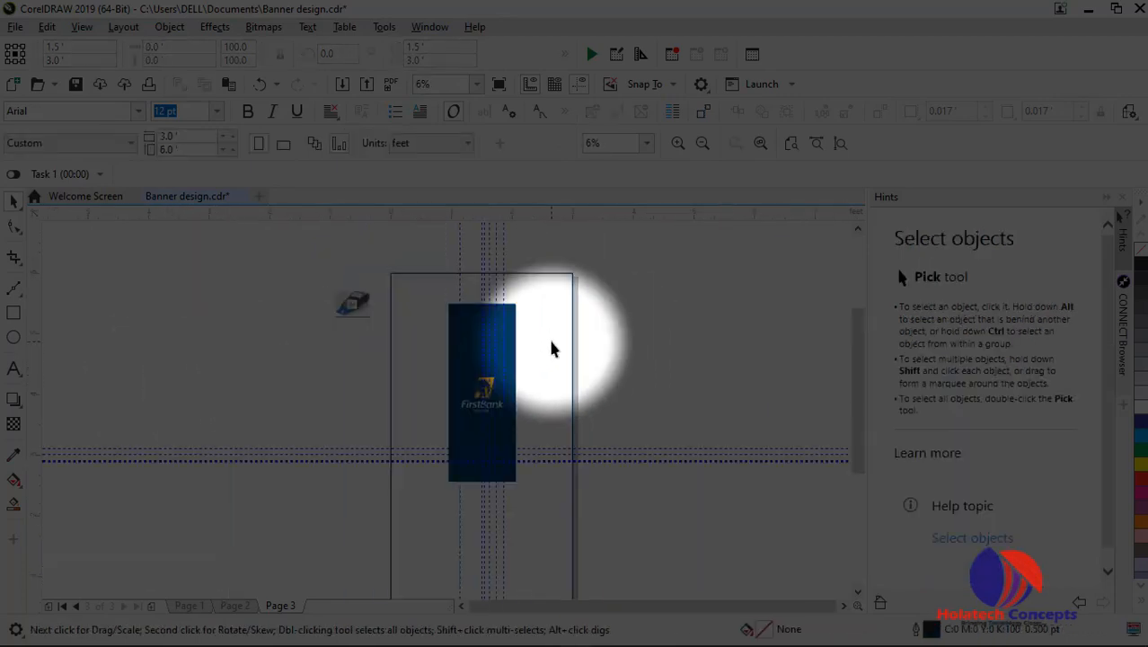
{"action": "left_click", "coordinate": [15, 338]}
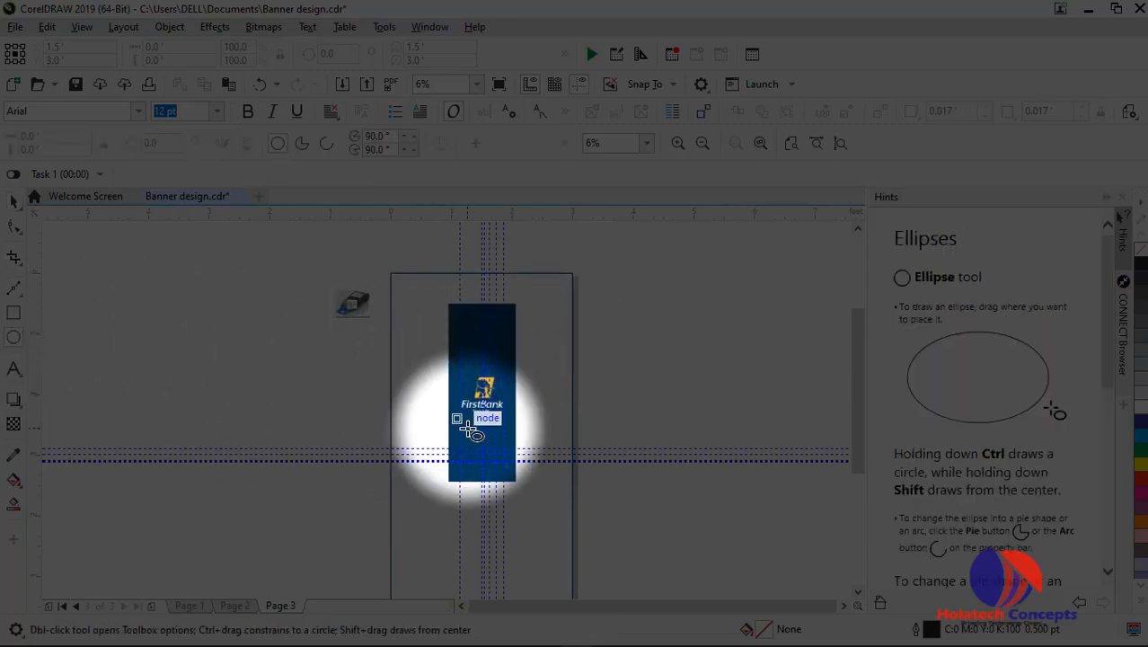
{"action": "left_click_drag", "start_coordinate": [276, 360], "coordinate": [363, 464]}
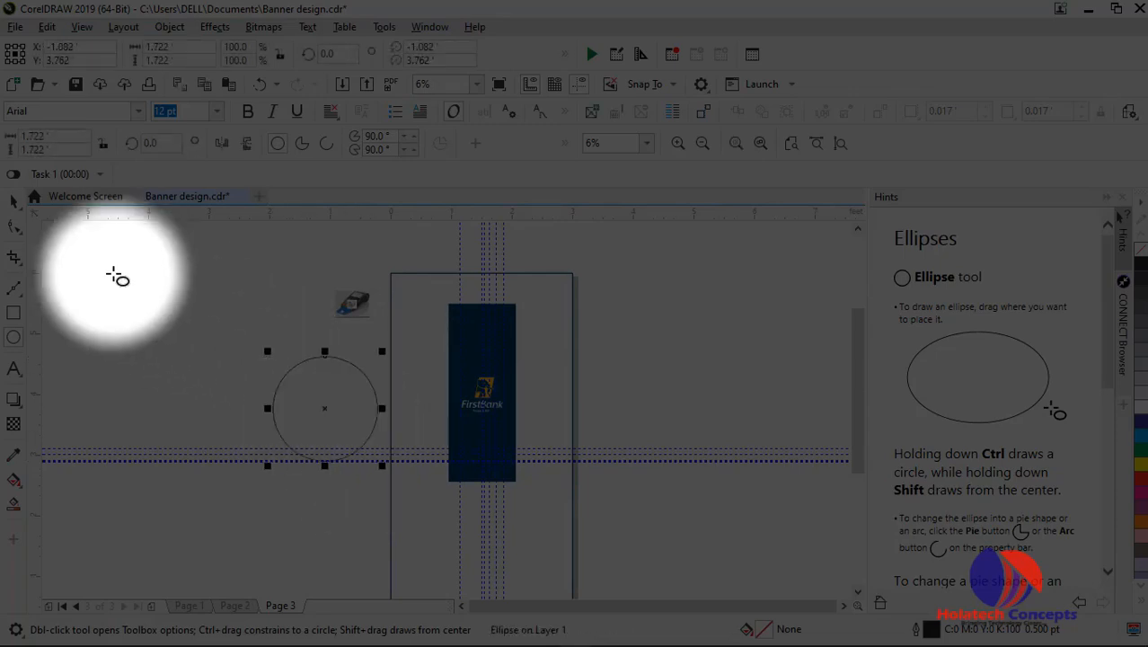
Move the circle onto the page's upper left, centred at about X 0.86 ft and Y 4.94 ft, overlapping the blue rectangle
{"action": "left_click", "coordinate": [14, 199]}
{"action": "left_click_drag", "start_coordinate": [324, 412], "coordinate": [442, 341]}
{"action": "scroll", "coordinate": [462, 338], "scroll_direction": "up", "scroll_amount": 2}
{"action": "scroll", "coordinate": [462, 338], "scroll_direction": "down", "scroll_amount": 1}
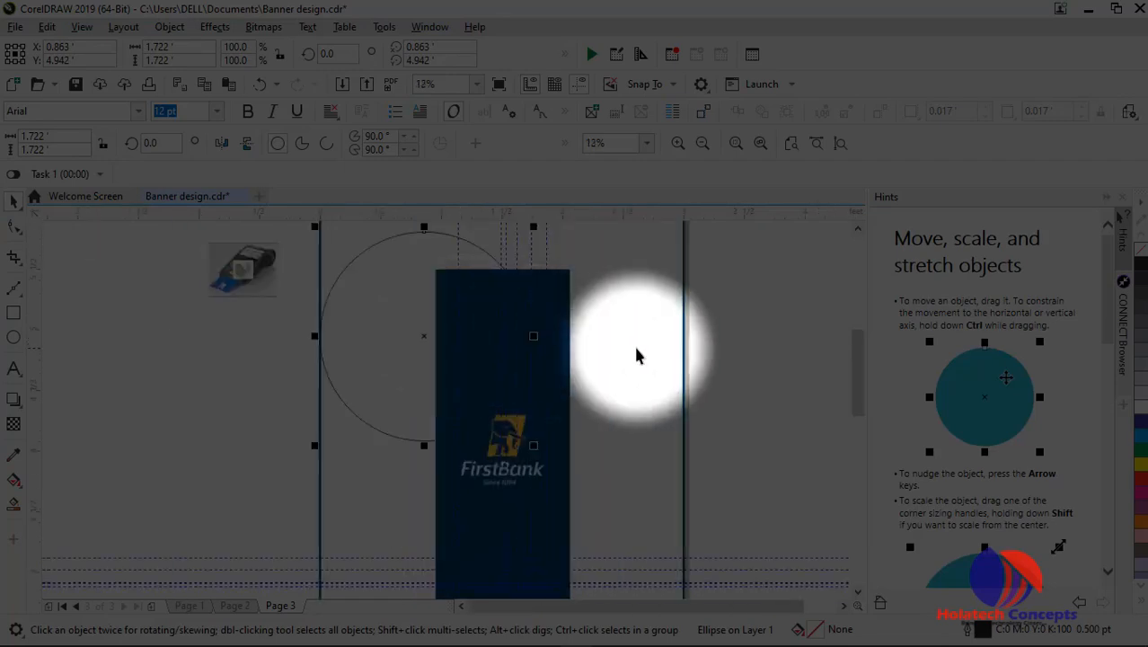
Set the page width to 4 ft with nothing selected
{"action": "left_click", "coordinate": [668, 343]}
{"action": "left_click", "coordinate": [262, 320]}
{"action": "left_click", "coordinate": [183, 323]}
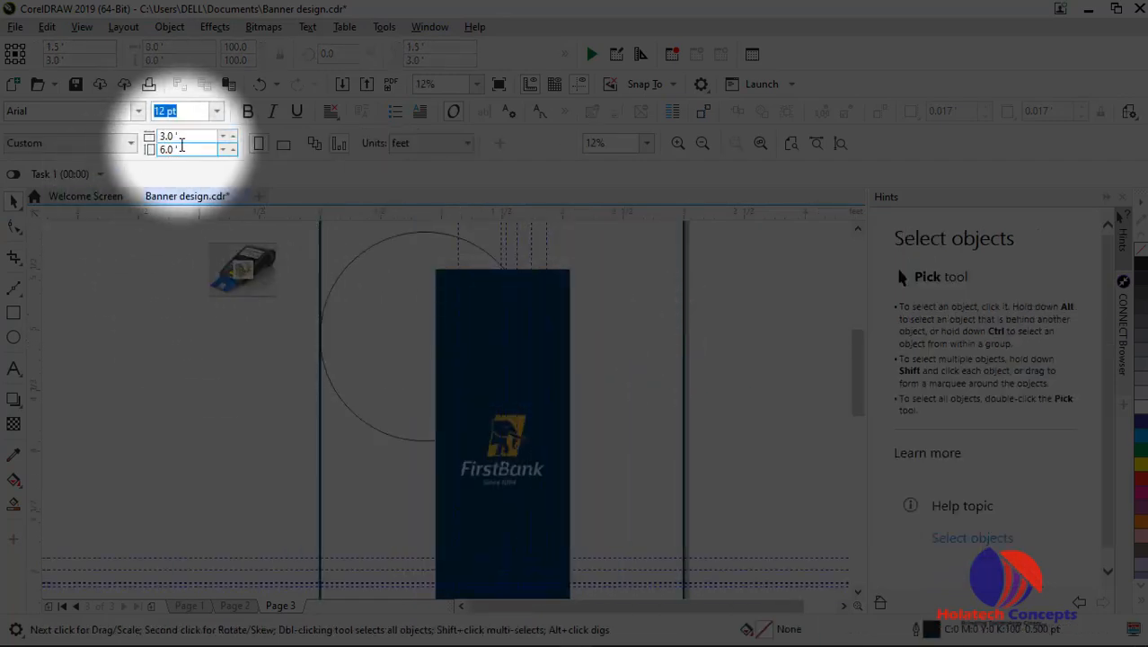
{"action": "double_click", "coordinate": [183, 137]}
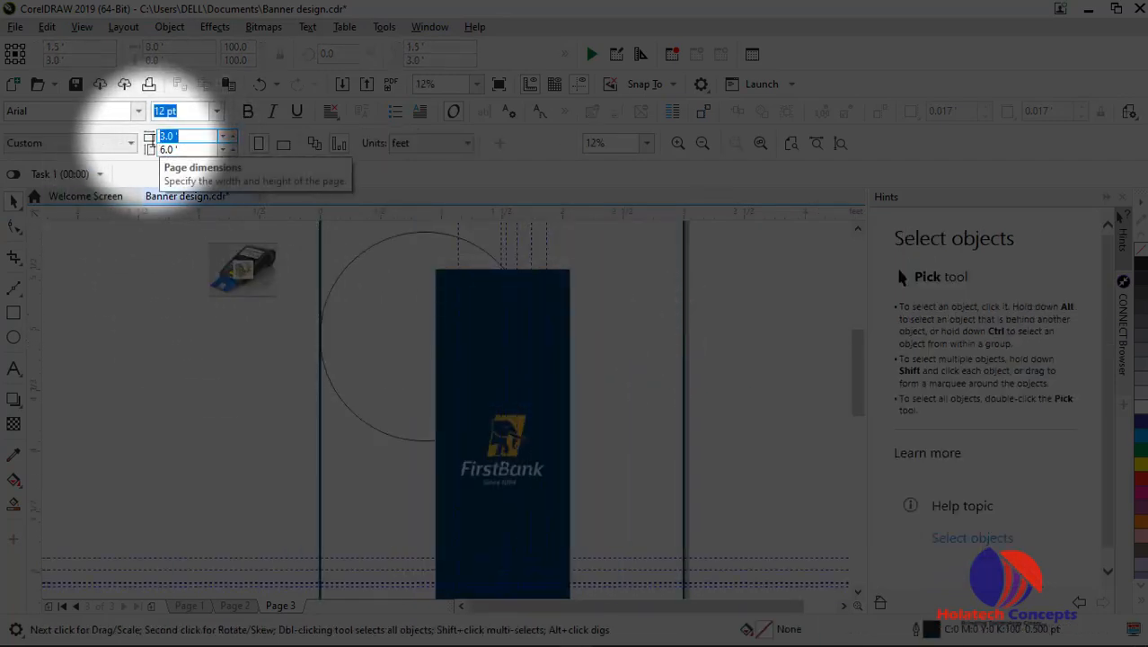
{"action": "type", "text": "4"}
{"action": "key", "text": "Return"}
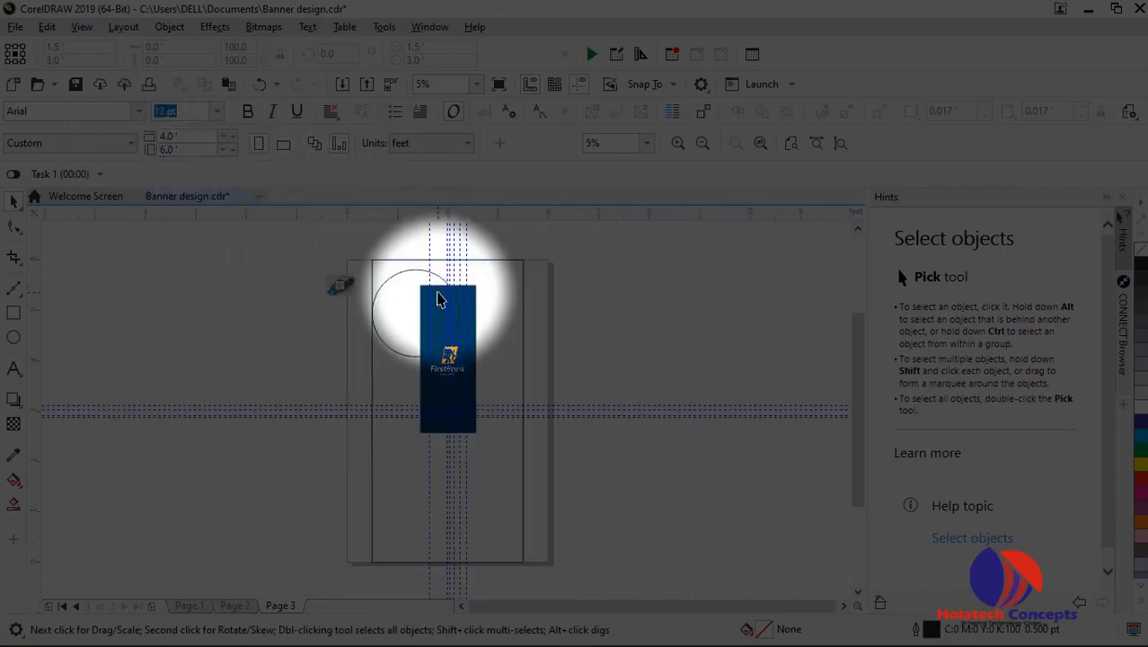
Shrink the circle to about 1.11 ft in diameter and centre it at about X 1.38 ft and Y 5.16 ft
{"action": "scroll", "coordinate": [438, 297], "scroll_direction": "up", "scroll_amount": 3}
{"action": "scroll", "coordinate": [439, 297], "scroll_direction": "down", "scroll_amount": 2}
{"action": "left_click", "coordinate": [448, 264]}
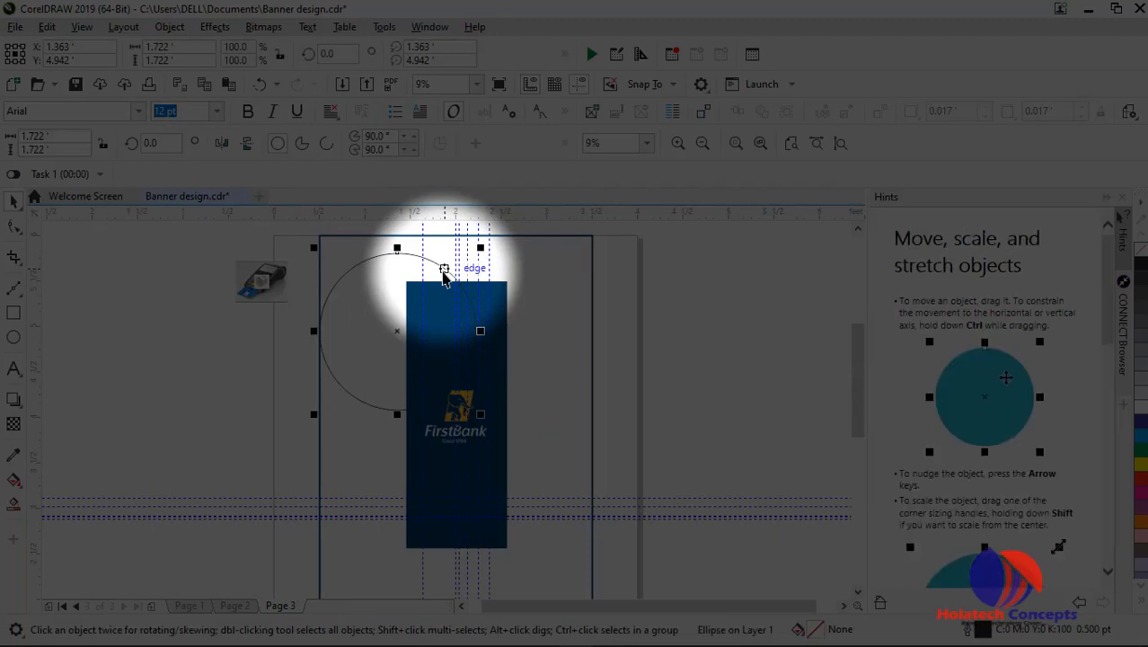
{"action": "left_click_drag", "start_coordinate": [479, 248], "coordinate": [461, 273]}
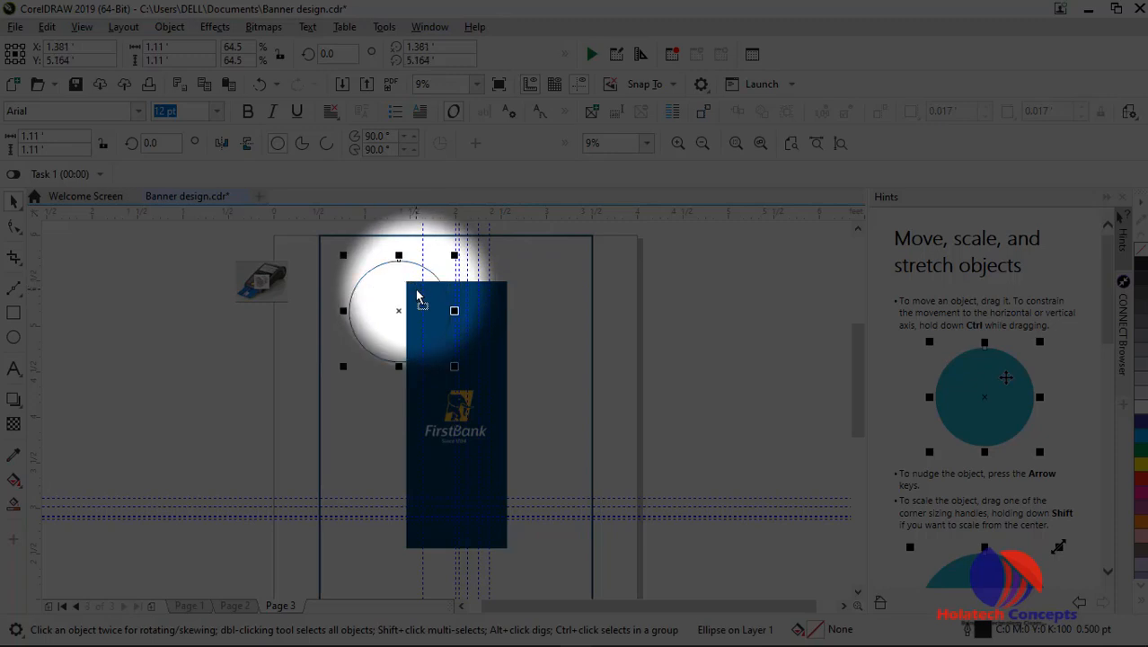
Place a horizontal guideline level with the top of the circle
{"action": "scroll", "coordinate": [400, 229], "scroll_direction": "up", "scroll_amount": 2}
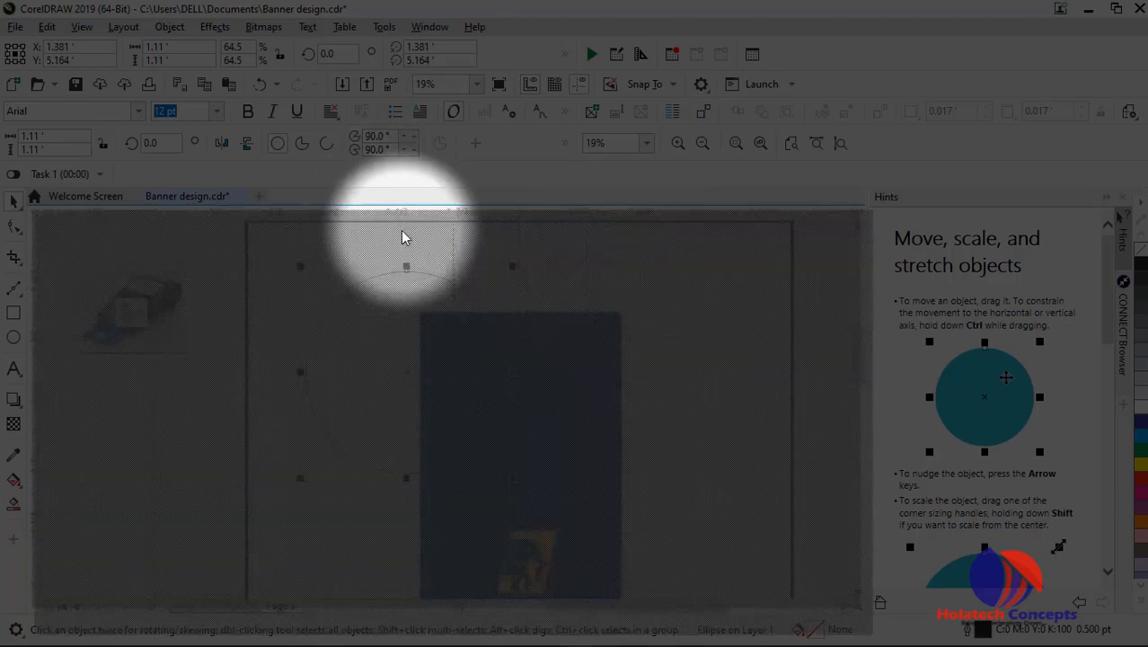
{"action": "mouse_move", "coordinate": [402, 231]}
{"action": "left_mouse_down"}
{"action": "mouse_move", "coordinate": [406, 246]}
{"action": "mouse_move", "coordinate": [382, 172]}
{"action": "mouse_move", "coordinate": [377, 192]}
{"action": "left_mouse_up"}
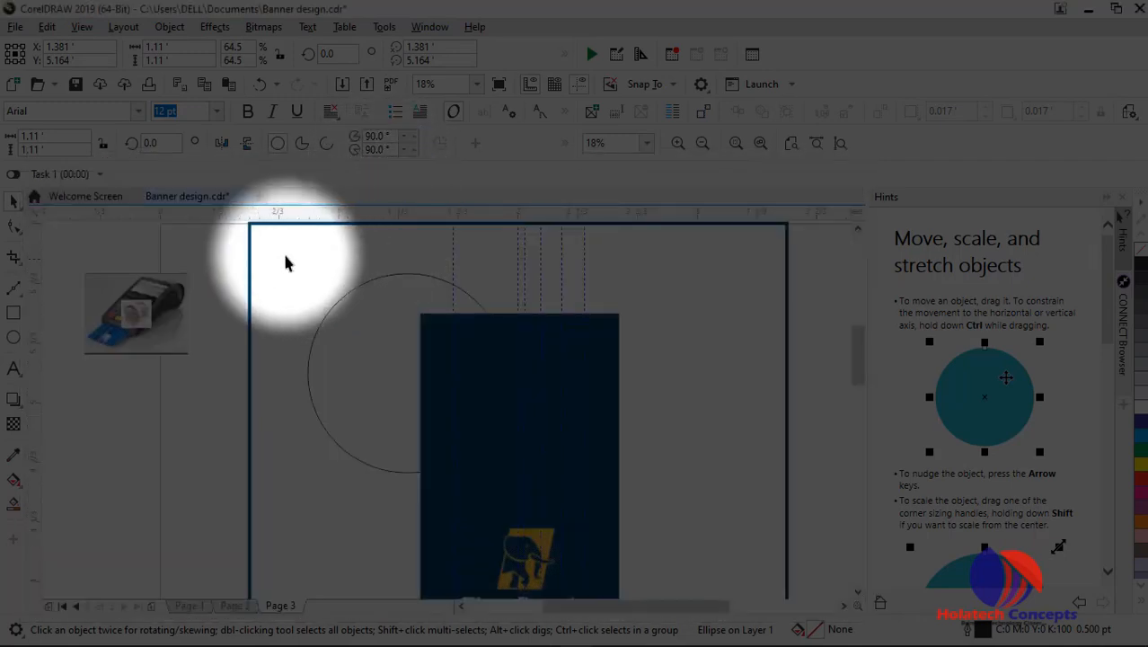
{"action": "left_click_drag", "start_coordinate": [107, 213], "coordinate": [170, 272]}
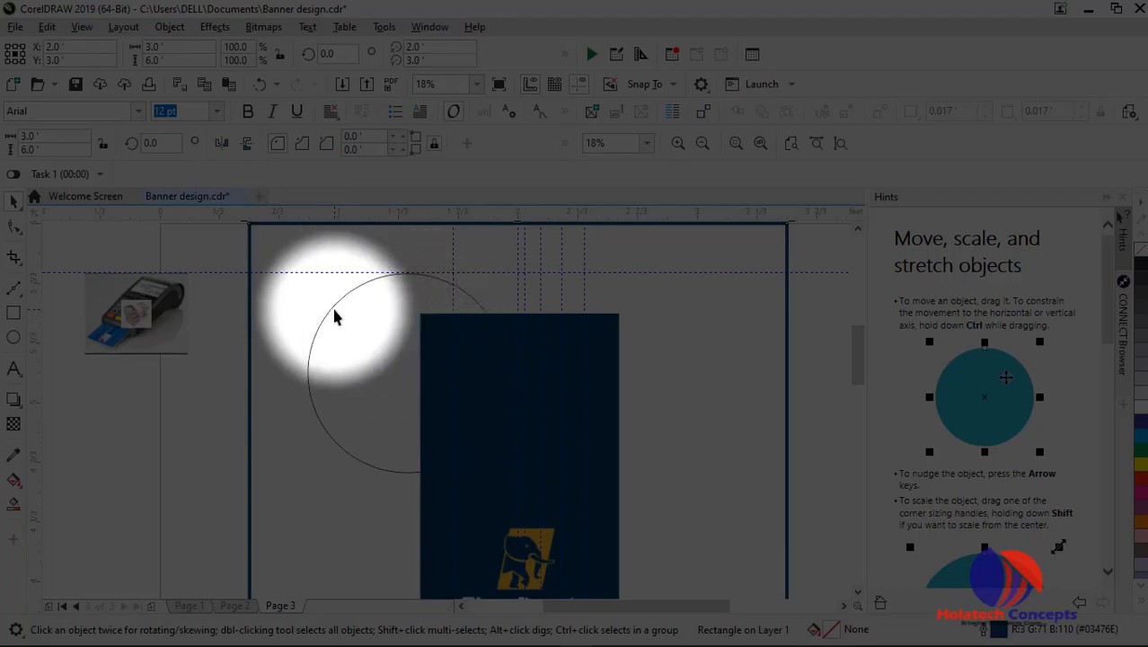
Fill the circle with the blue C100 M76 Y35 K27 sampled from the central rectangle and remove the circle's outline
{"action": "left_click", "coordinate": [320, 514]}
{"action": "left_click", "coordinate": [14, 458]}
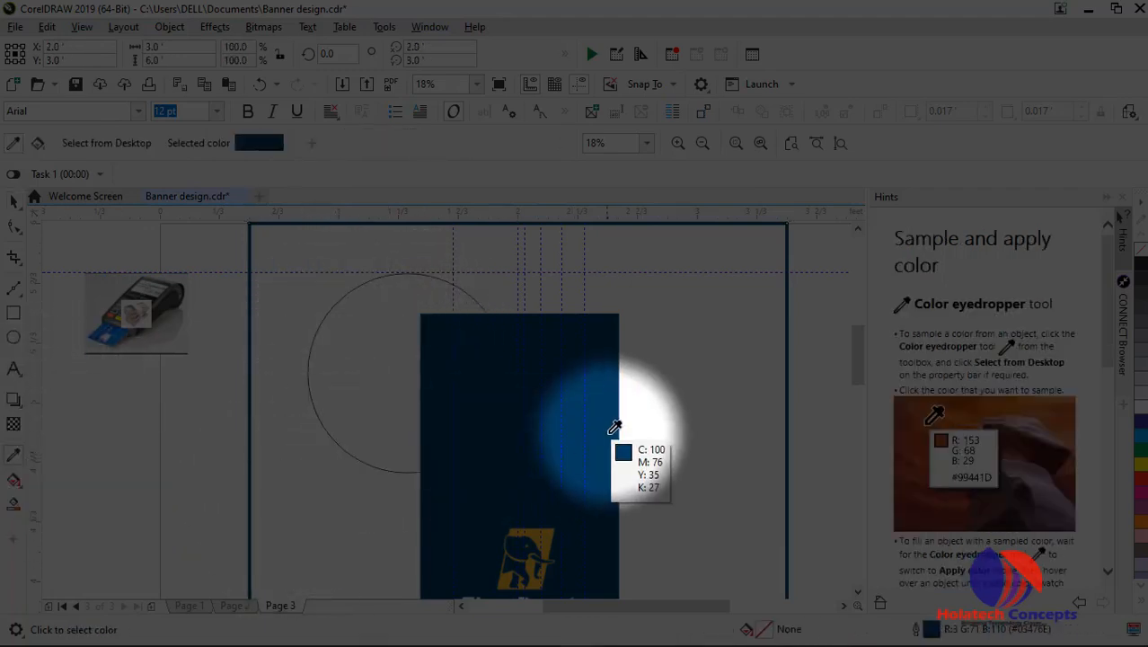
{"action": "left_click", "coordinate": [607, 415]}
{"action": "left_click", "coordinate": [404, 356]}
{"action": "left_click", "coordinate": [13, 201]}
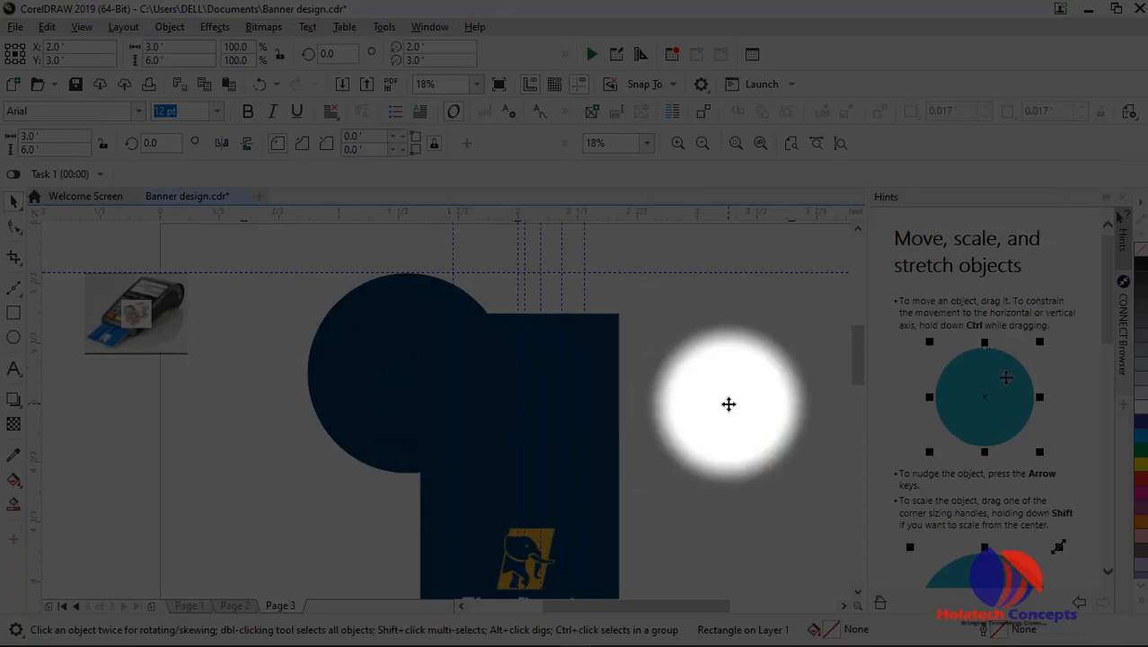
{"action": "left_click", "coordinate": [385, 406]}
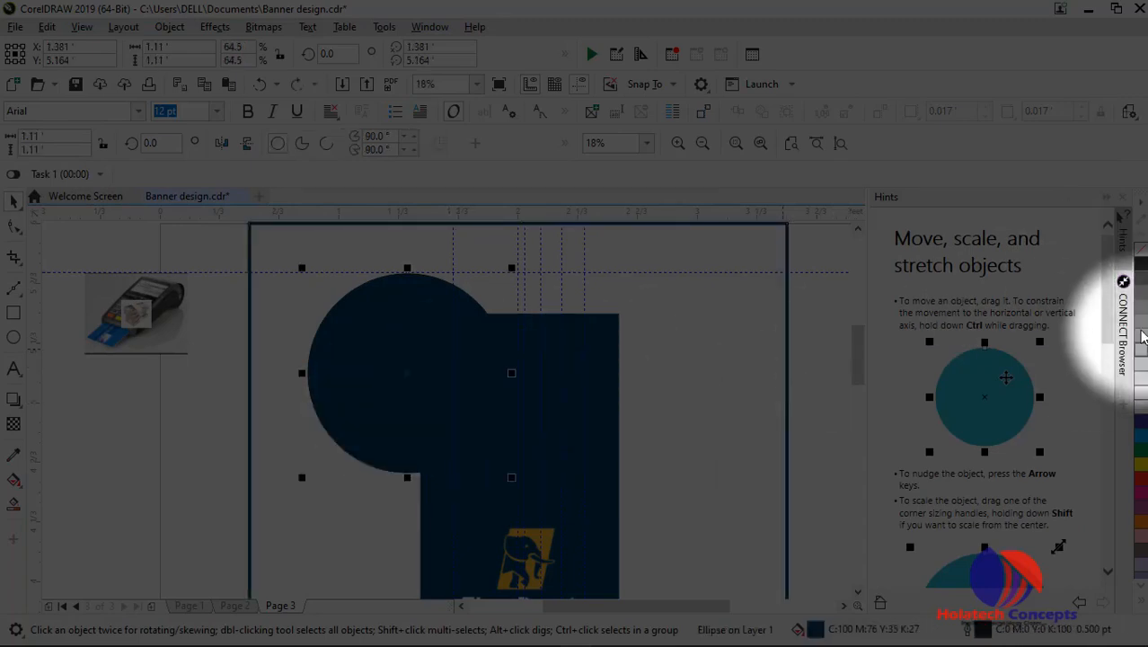
Duplicate the blue circle at the same height onto the rectangle's upper right corner, centred at about X 2.85 ft
{"action": "left_click_drag", "start_coordinate": [436, 384], "coordinate": [718, 392]}
{"action": "left_click_drag", "start_coordinate": [707, 386], "coordinate": [699, 398]}
{"action": "scroll", "coordinate": [701, 399], "scroll_direction": "down", "scroll_amount": 4}
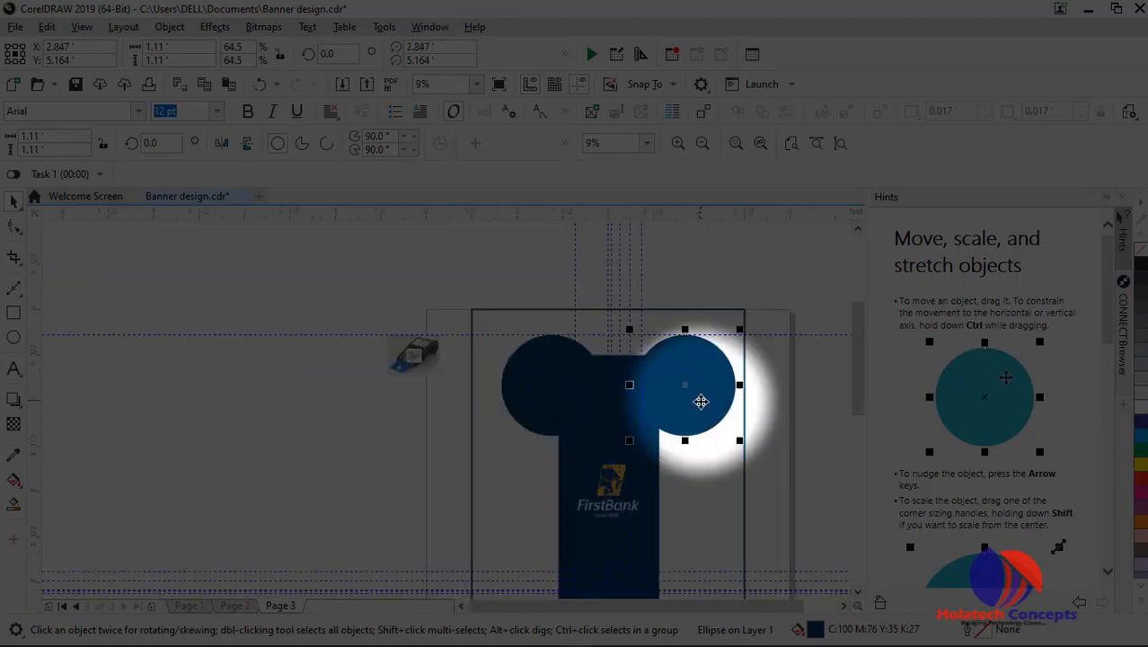
{"action": "scroll", "coordinate": [690, 394], "scroll_direction": "up", "scroll_amount": 4}
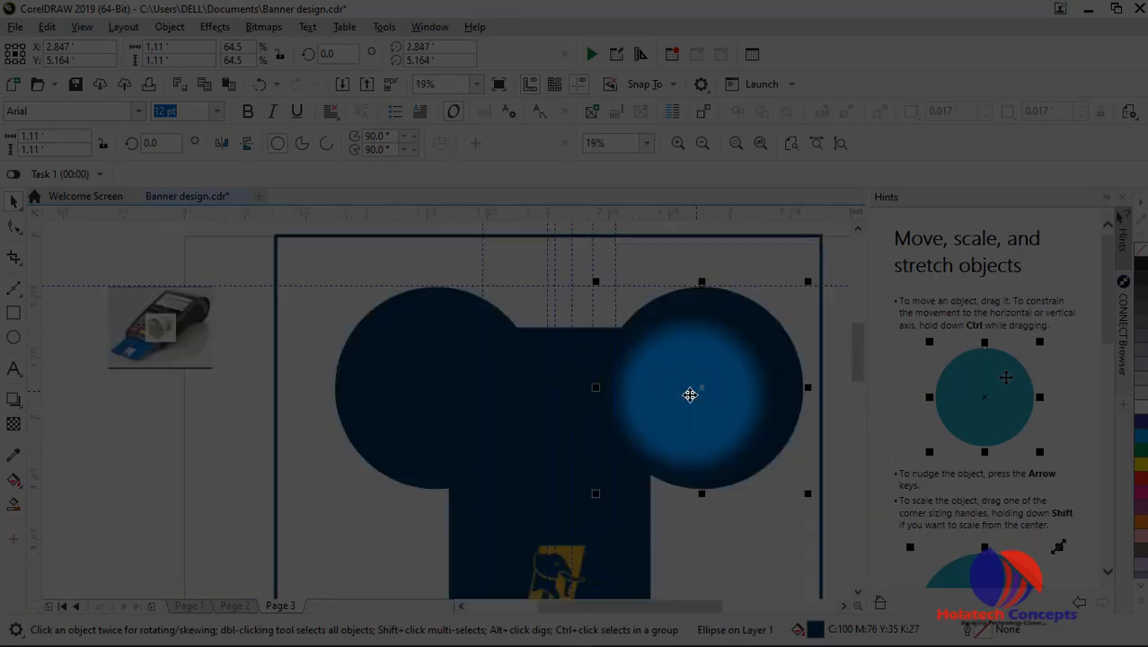
Place a vertical guideline at about X 1.83 ft beside the left circle and shift the right circle to about X 2.70 ft
{"action": "left_click", "coordinate": [499, 360]}
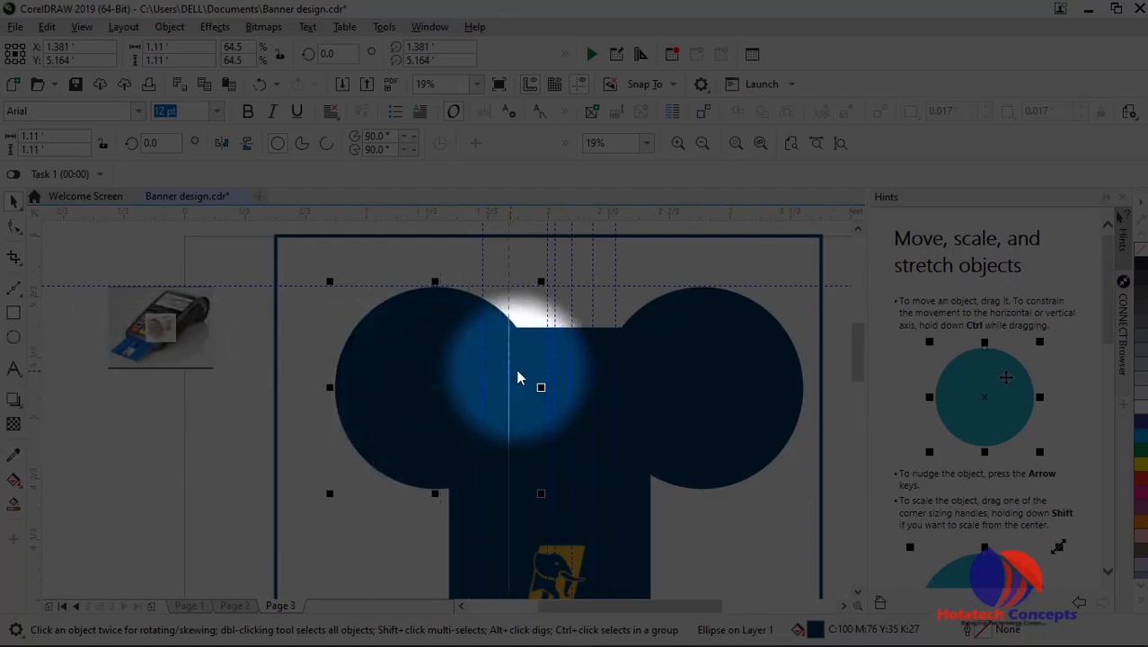
{"action": "left_click", "coordinate": [518, 379]}
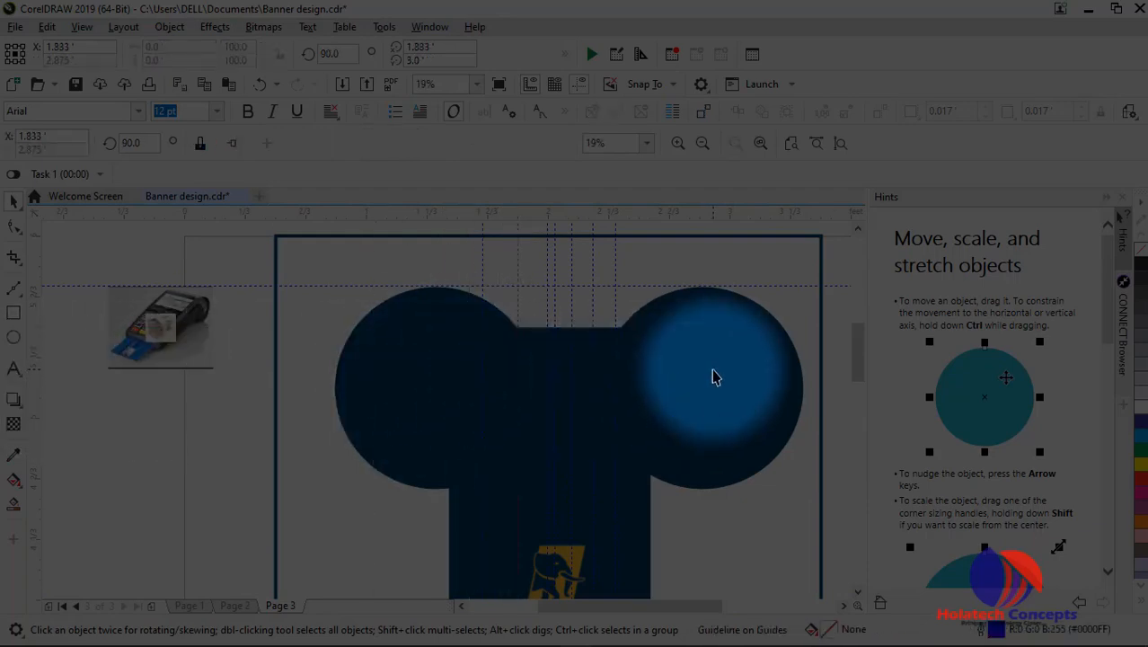
{"action": "left_click_drag", "start_coordinate": [712, 377], "coordinate": [687, 378]}
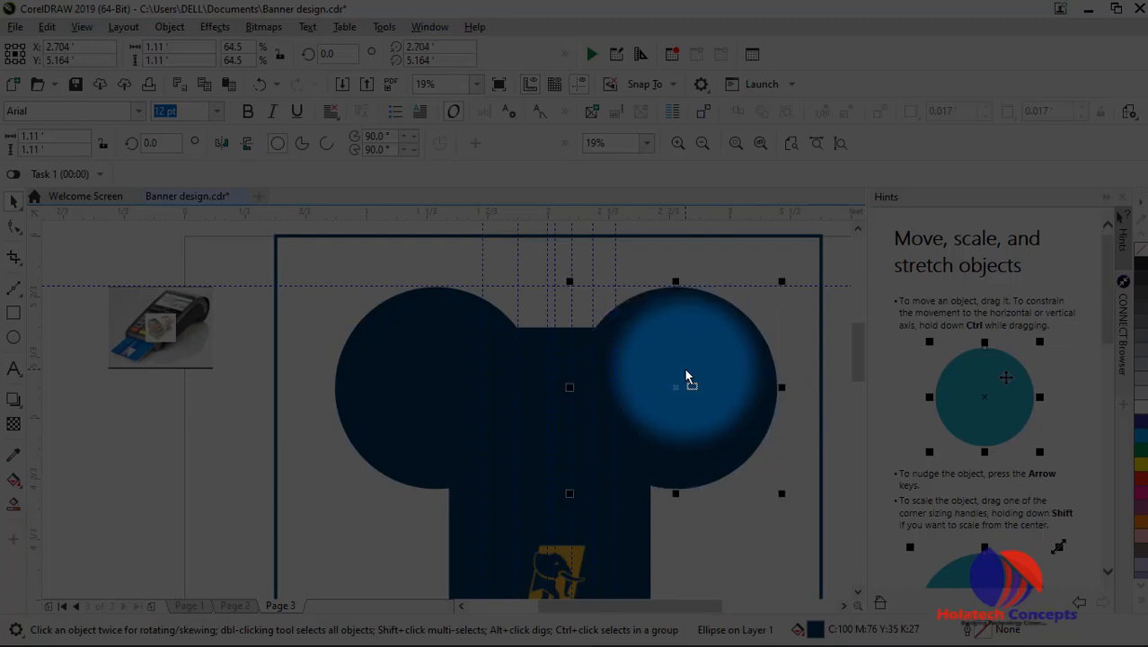
Copy both upper circles down to the lower end of the blue rectangle, centred at about X 2.06 ft and Y 2.52 ft
{"action": "scroll", "coordinate": [687, 374], "scroll_direction": "down", "scroll_amount": 3}
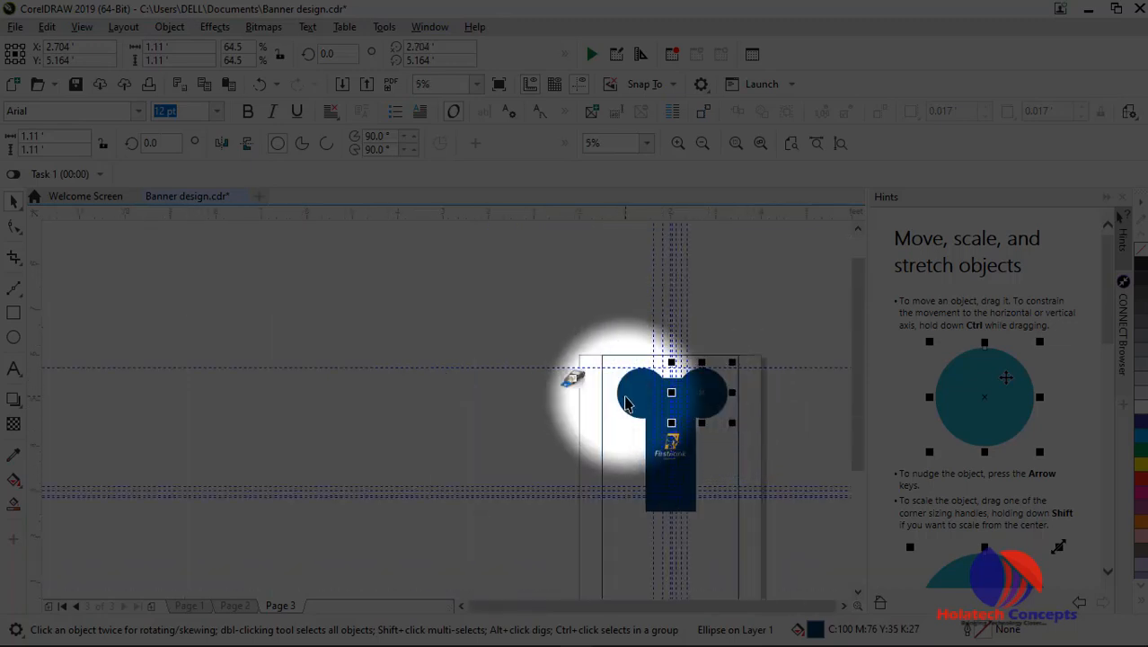
{"action": "left_click_drag", "start_coordinate": [628, 397], "coordinate": [630, 526]}
{"action": "scroll", "coordinate": [727, 461], "scroll_direction": "up", "scroll_amount": 2}
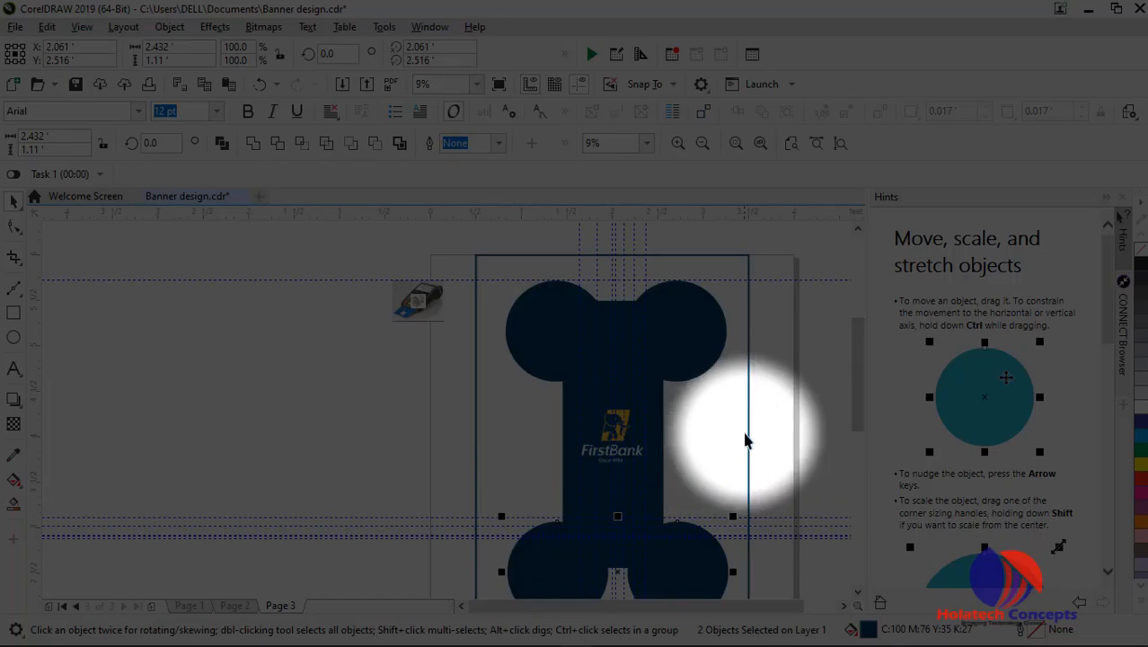
{"action": "scroll", "coordinate": [808, 421], "scroll_direction": "down", "scroll_amount": 4}
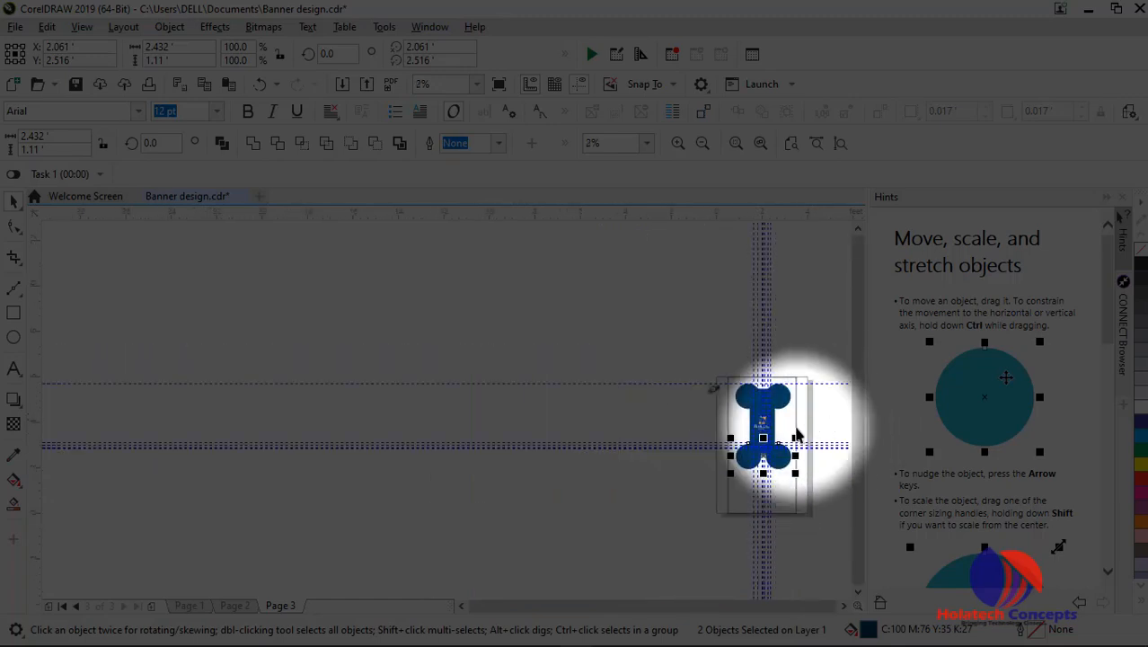
Shorten the central blue rectangle from its lower edge to about 1.90 ft high
{"action": "scroll", "coordinate": [769, 438], "scroll_direction": "up", "scroll_amount": 5}
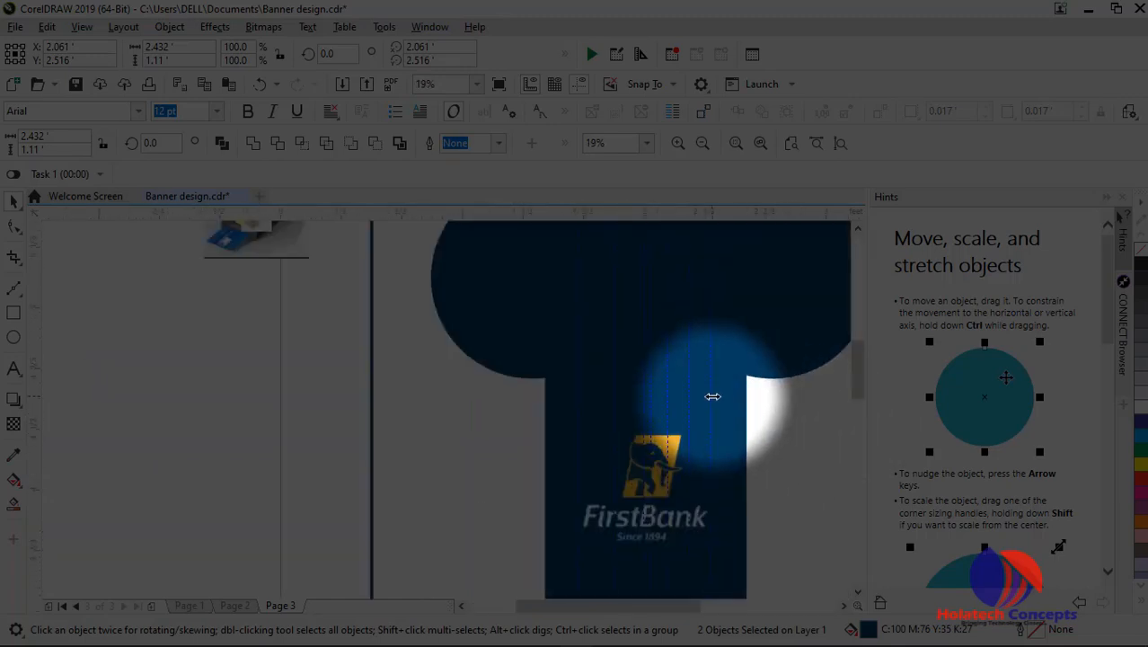
{"action": "left_click", "coordinate": [712, 396]}
{"action": "left_click", "coordinate": [733, 410]}
{"action": "scroll", "coordinate": [734, 409], "scroll_direction": "down", "scroll_amount": 3}
{"action": "left_click_drag", "start_coordinate": [722, 459], "coordinate": [720, 430]}
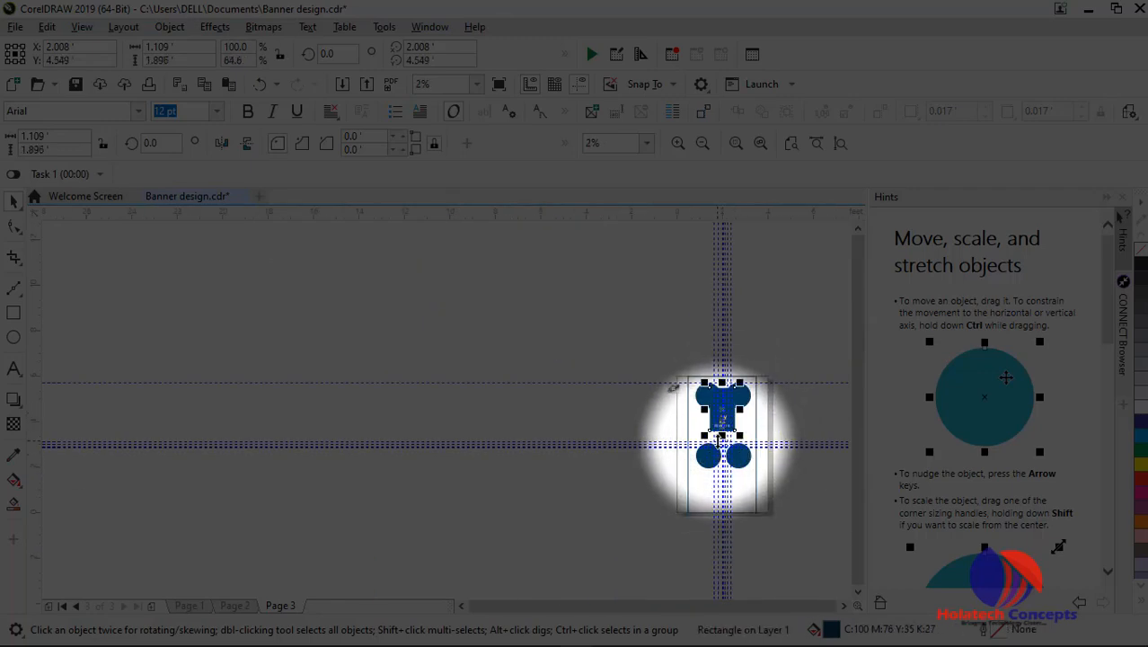
Extend the central blue rectangle downward from its lower edge to about 2.17 ft high
{"action": "scroll", "coordinate": [721, 439], "scroll_direction": "up", "scroll_amount": 5}
{"action": "left_click_drag", "start_coordinate": [769, 440], "coordinate": [762, 480]}
{"action": "scroll", "coordinate": [762, 481], "scroll_direction": "down", "scroll_amount": 2}
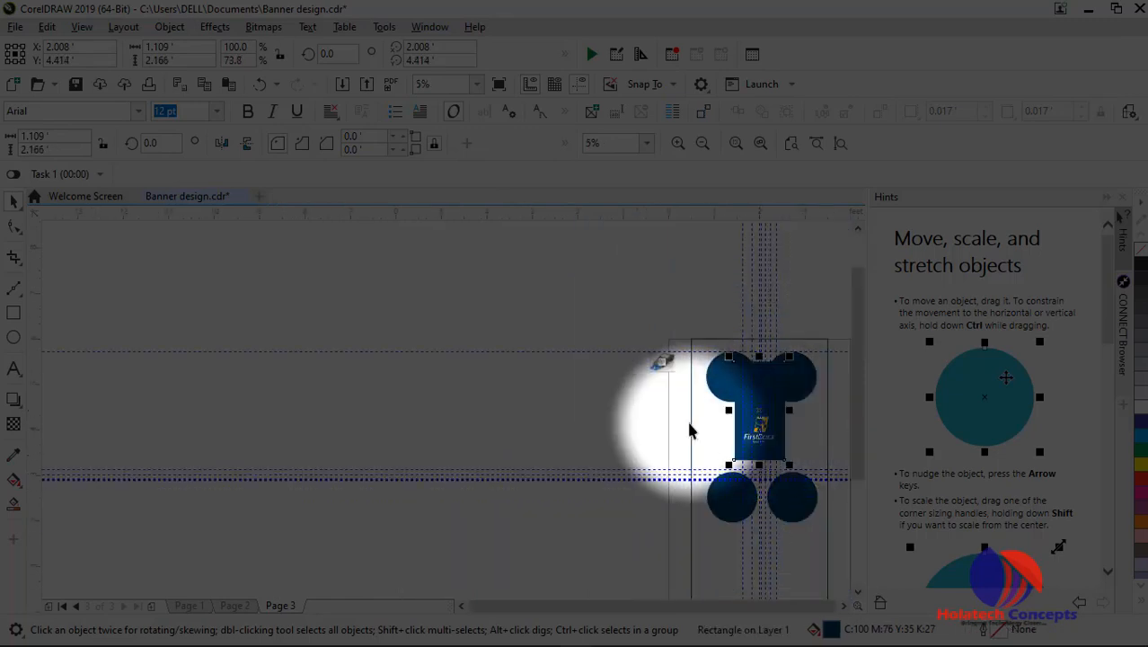
Move the FirstBank logo up inside the blue rectangle, centred at about X 1.99 ft and Y 4.11 ft
{"action": "left_click", "coordinate": [787, 434]}
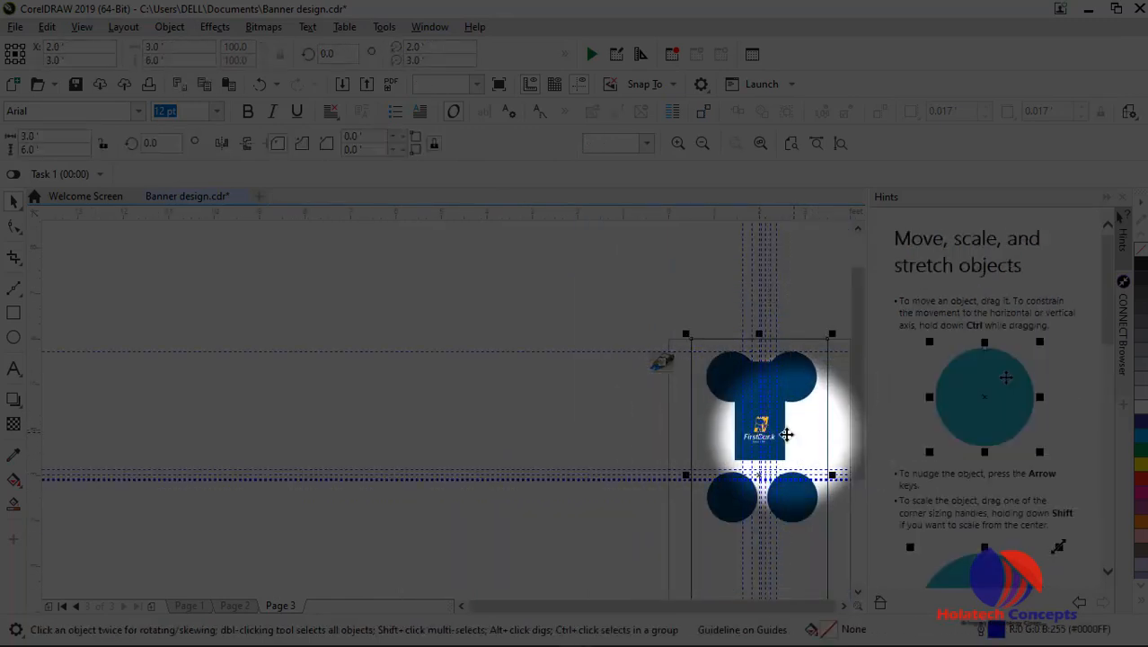
{"action": "left_click", "coordinate": [780, 435]}
{"action": "scroll", "coordinate": [780, 438], "scroll_direction": "up", "scroll_amount": 4}
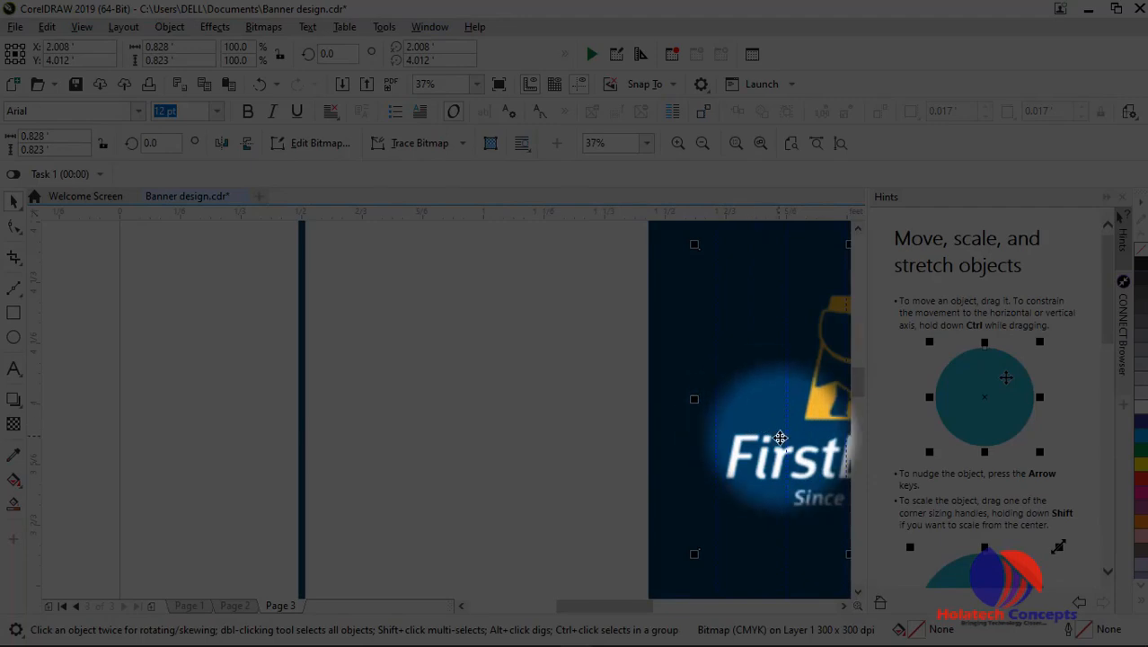
{"action": "left_click_drag", "start_coordinate": [770, 441], "coordinate": [765, 412]}
Move both lower circles together up onto the rectangle's lower corners, centred at about X 1.95 ft and Y 3.17 ft
{"action": "scroll", "coordinate": [764, 412], "scroll_direction": "down", "scroll_amount": 3}
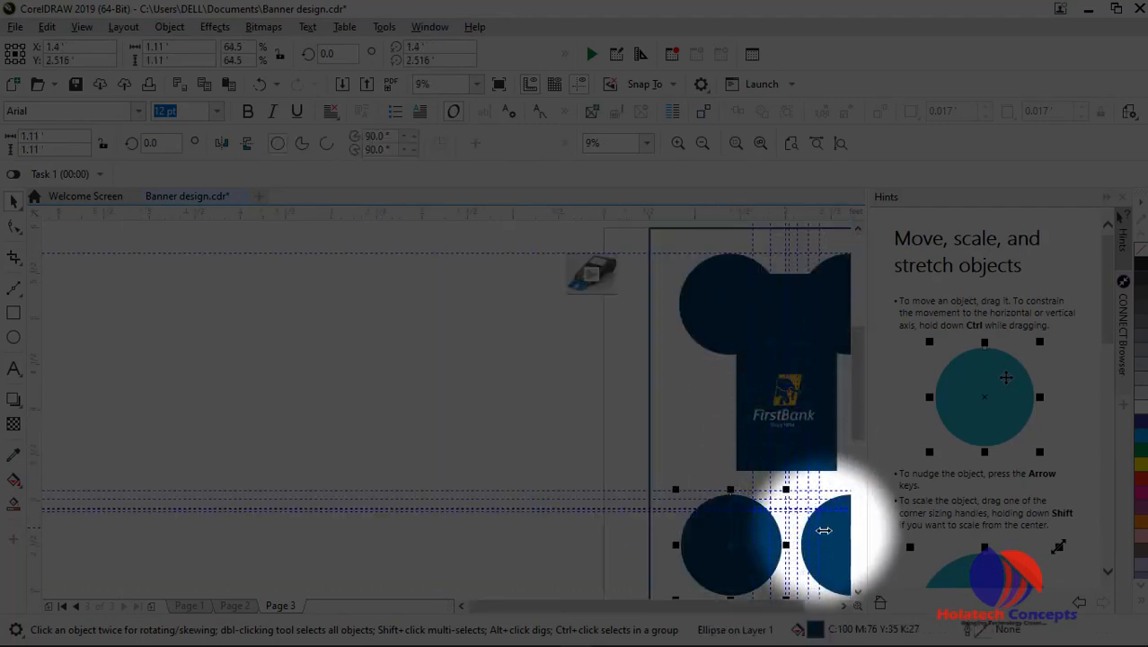
{"action": "left_click_drag", "start_coordinate": [828, 544], "coordinate": [817, 494]}
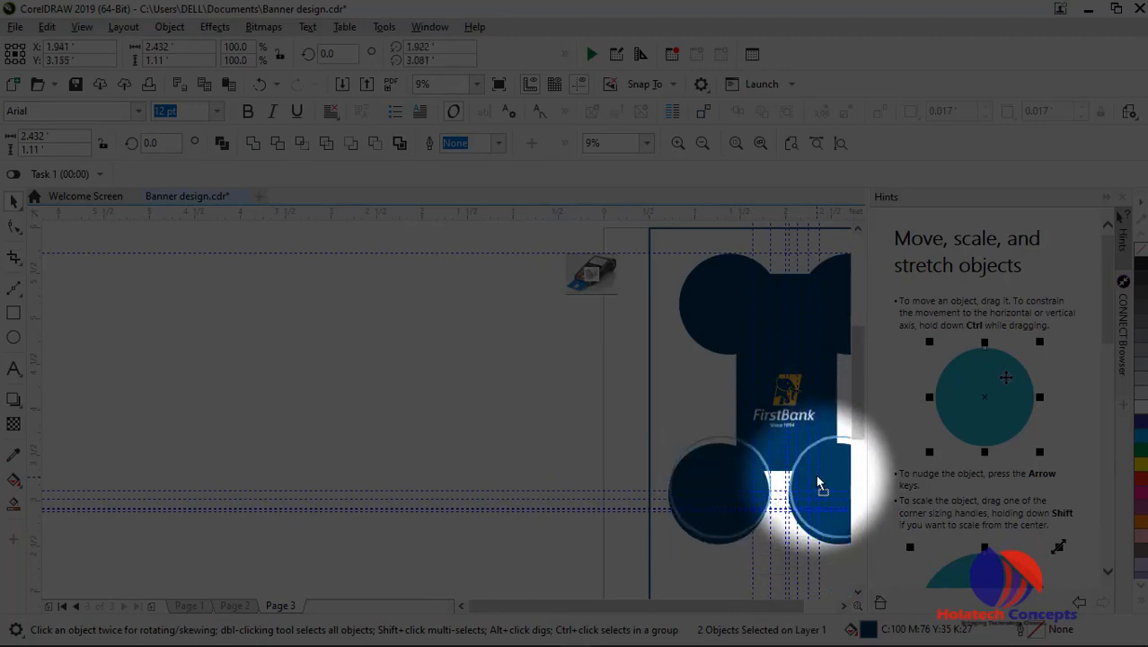
{"action": "left_click", "coordinate": [671, 416]}
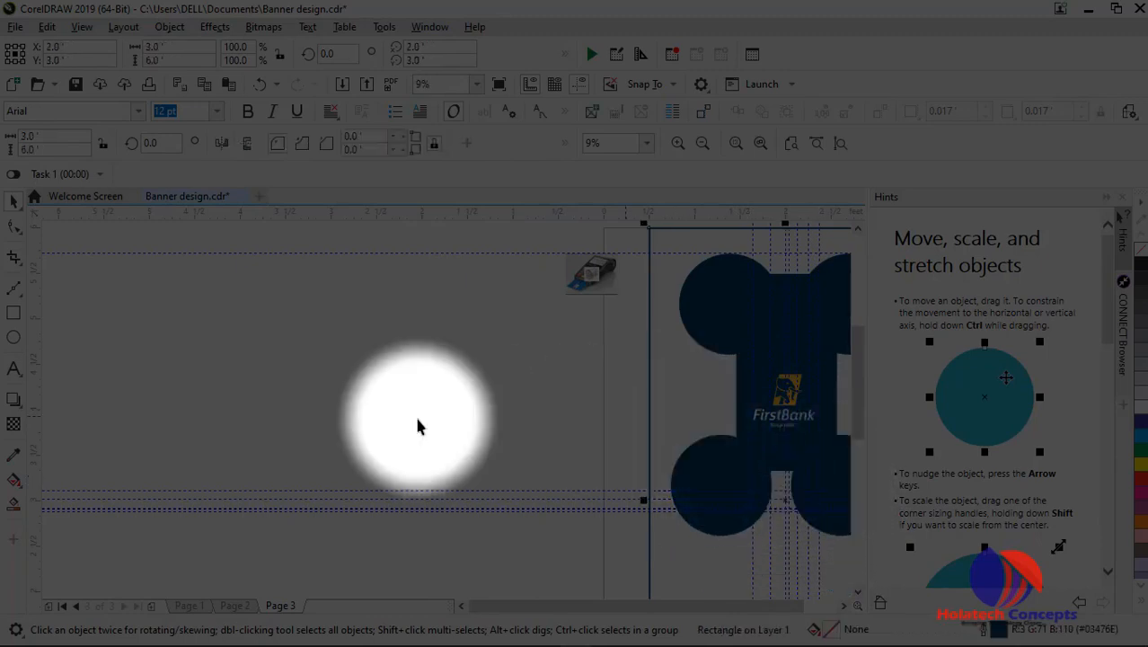
Place a vertical guideline at about X 0.83 ft, touching the outer edge of the upper left circle
{"action": "left_click", "coordinate": [146, 402]}
{"action": "left_click_drag", "start_coordinate": [36, 426], "coordinate": [679, 419]}
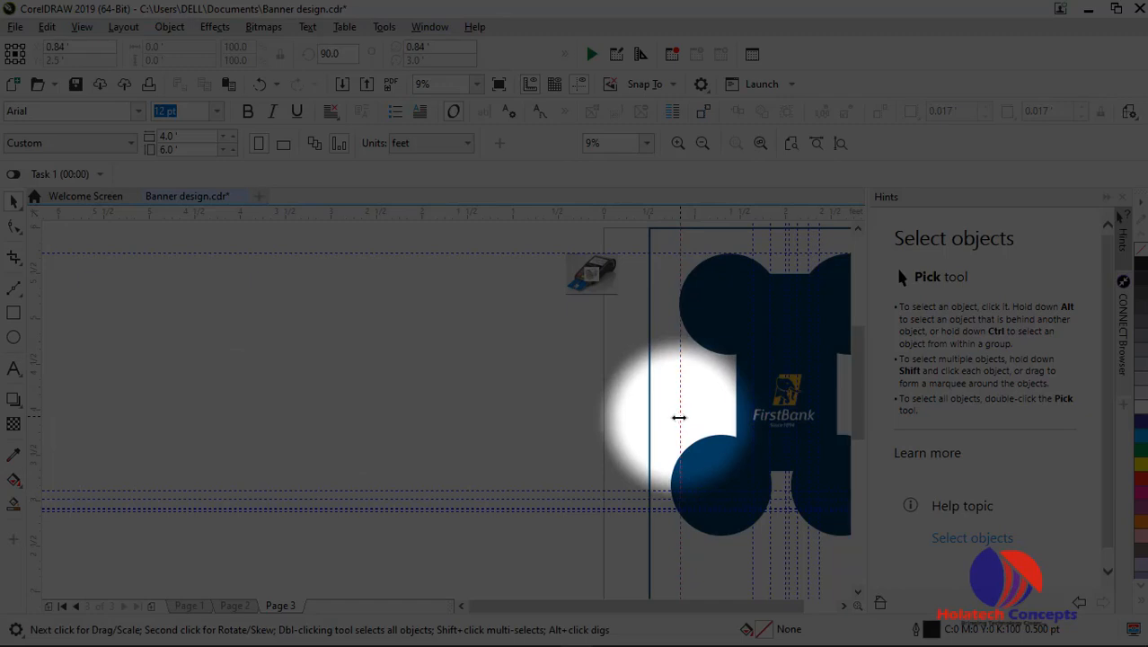
{"action": "scroll", "coordinate": [682, 313], "scroll_direction": "up", "scroll_amount": 2}
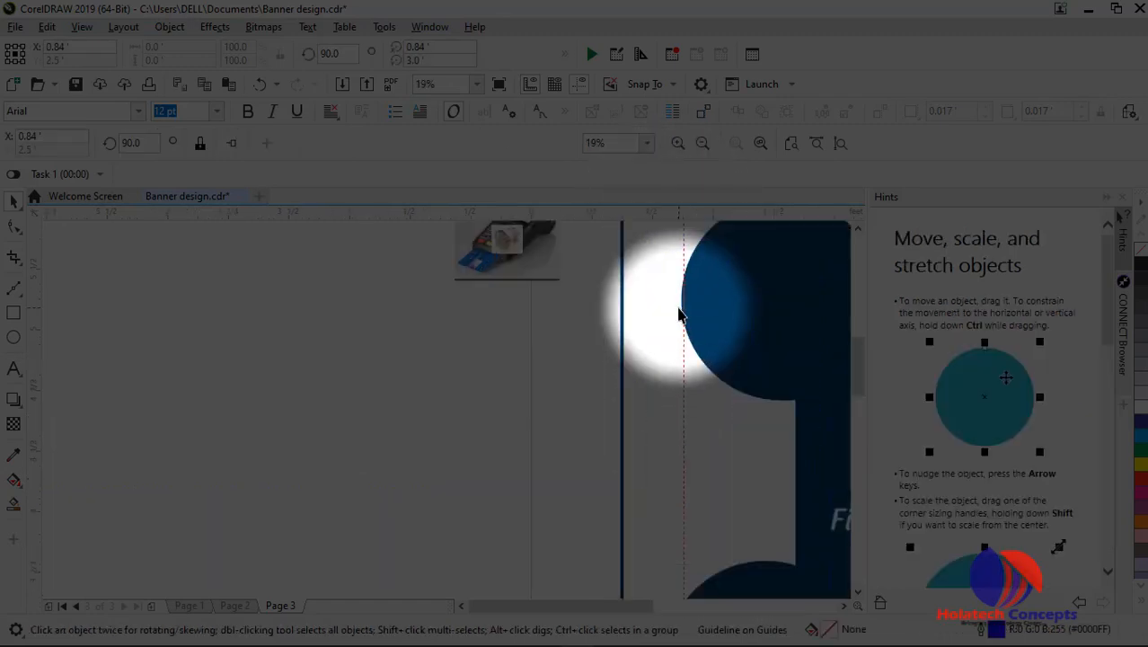
{"action": "scroll", "coordinate": [680, 385], "scroll_direction": "up", "scroll_amount": 2}
{"action": "left_click_drag", "start_coordinate": [679, 385], "coordinate": [673, 399]}
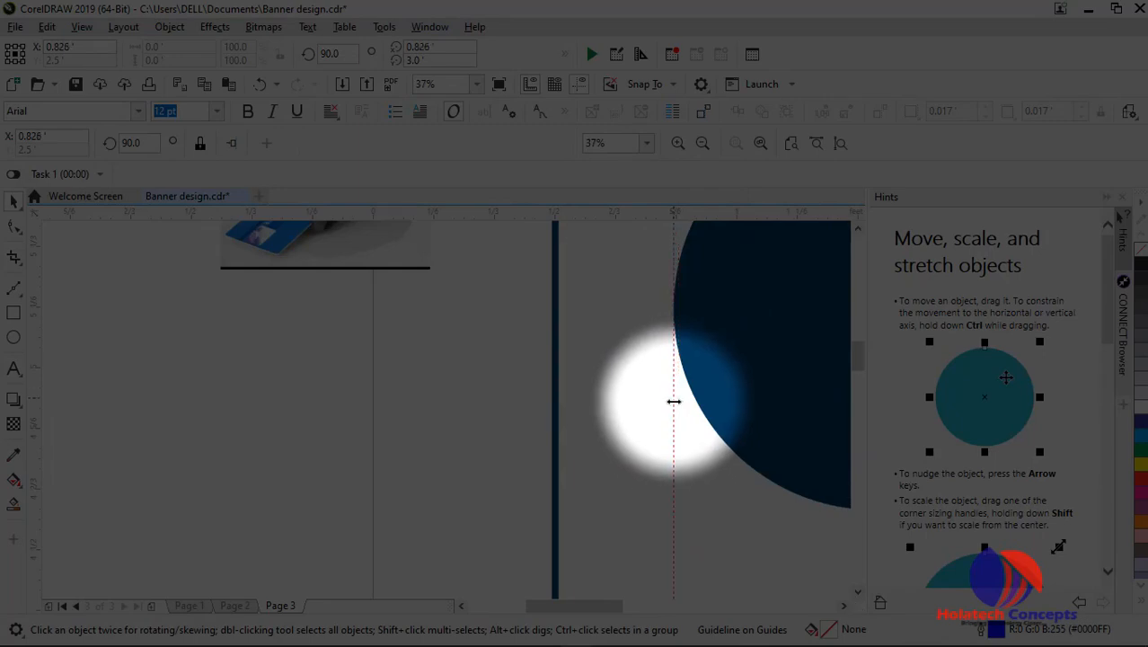
Select both lower circles and move them together toward the outer left guideline, centred at about X 2.05 ft and Y 3.20 ft
{"action": "scroll", "coordinate": [675, 406], "scroll_direction": "down", "scroll_amount": 4}
{"action": "left_click_drag", "start_coordinate": [775, 613], "coordinate": [804, 613]}
{"action": "scroll", "coordinate": [614, 526], "scroll_direction": "up", "scroll_amount": 1}
{"action": "left_click_drag", "start_coordinate": [853, 377], "coordinate": [860, 405]}
{"action": "left_click", "coordinate": [388, 441]}
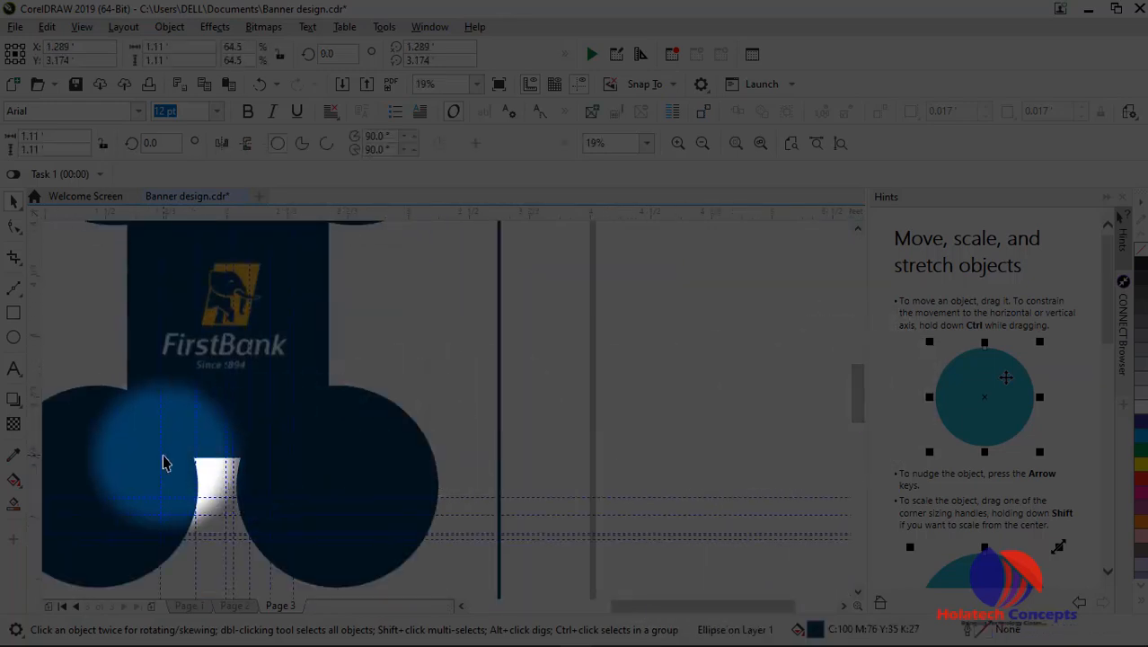
{"action": "scroll", "coordinate": [165, 453], "scroll_direction": "down", "scroll_amount": 2}
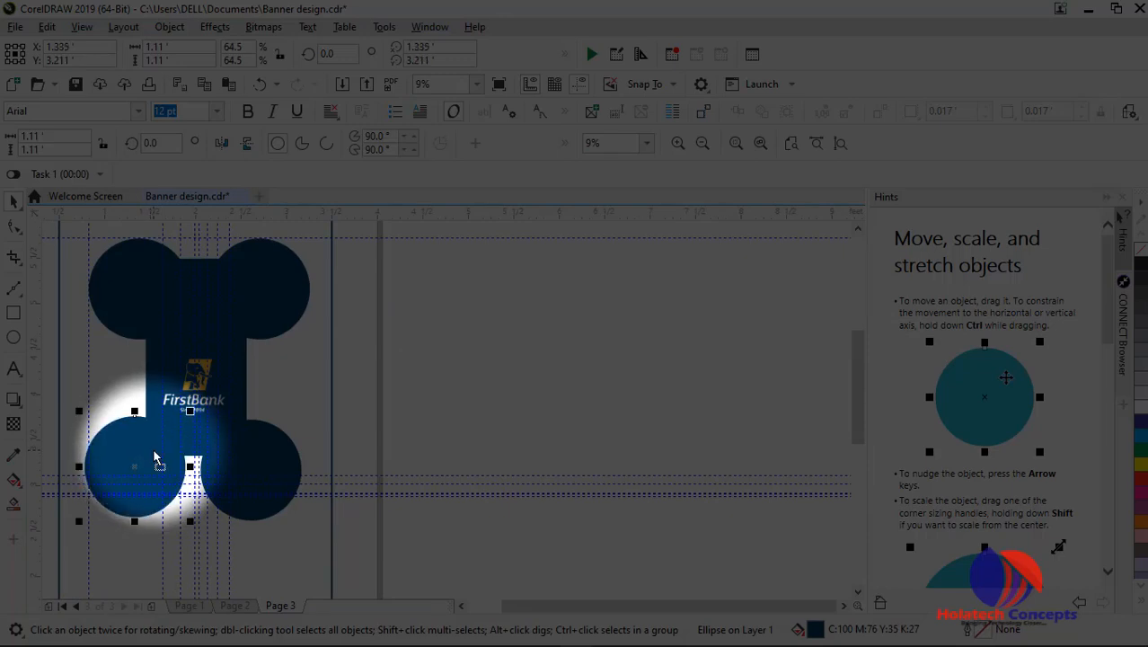
{"action": "left_click", "coordinate": [279, 461], "text": "shift"}
{"action": "scroll", "coordinate": [134, 447], "scroll_direction": "up", "scroll_amount": 2}
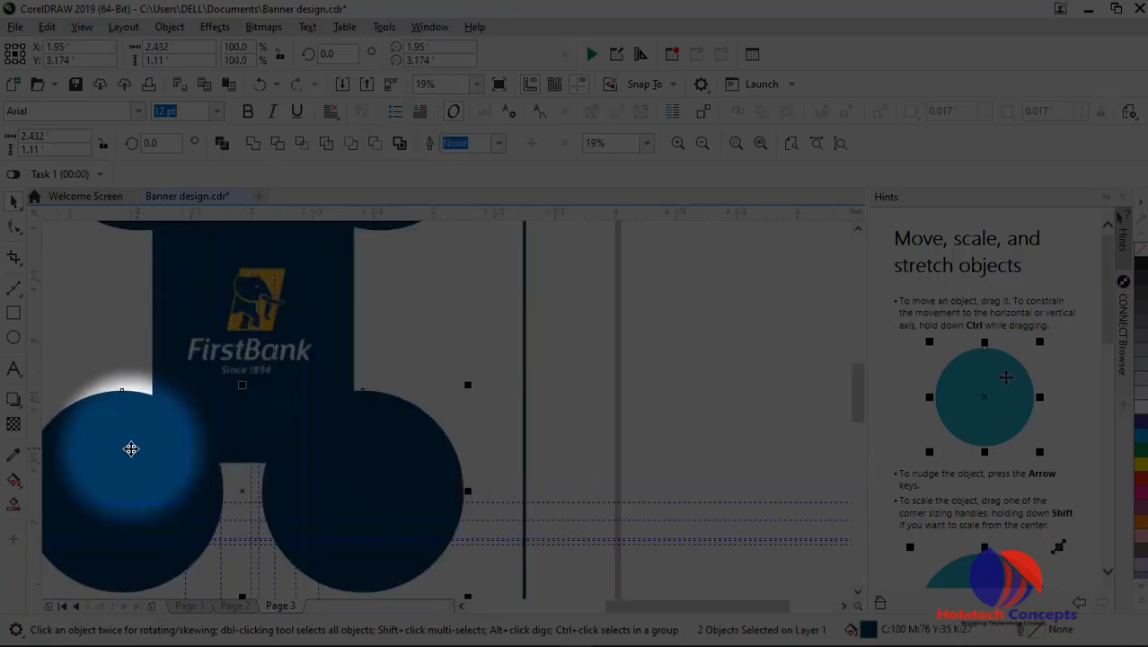
{"action": "left_click_drag", "start_coordinate": [640, 606], "coordinate": [575, 607]}
{"action": "left_click_drag", "start_coordinate": [494, 548], "coordinate": [437, 488]}
{"action": "left_click", "coordinate": [437, 486]}
Fine-tune the lower circle pair to about X 2.04 ft so the left circle's outer edge meets the guideline
{"action": "scroll", "coordinate": [404, 483], "scroll_direction": "up", "scroll_amount": 4}
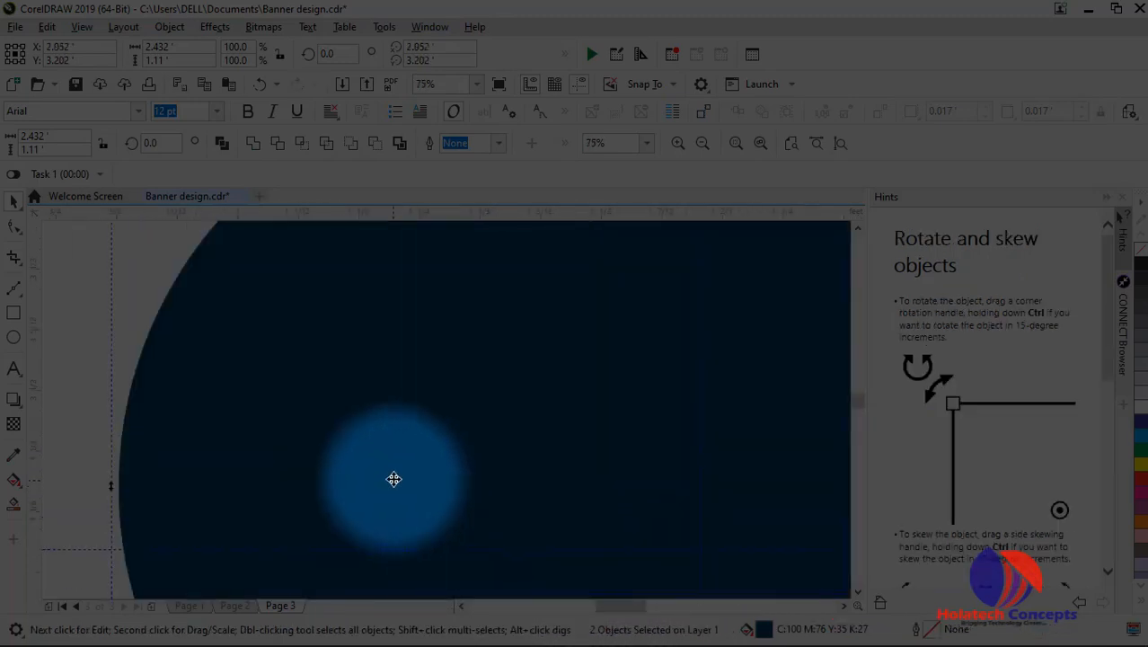
{"action": "left_click", "coordinate": [386, 482]}
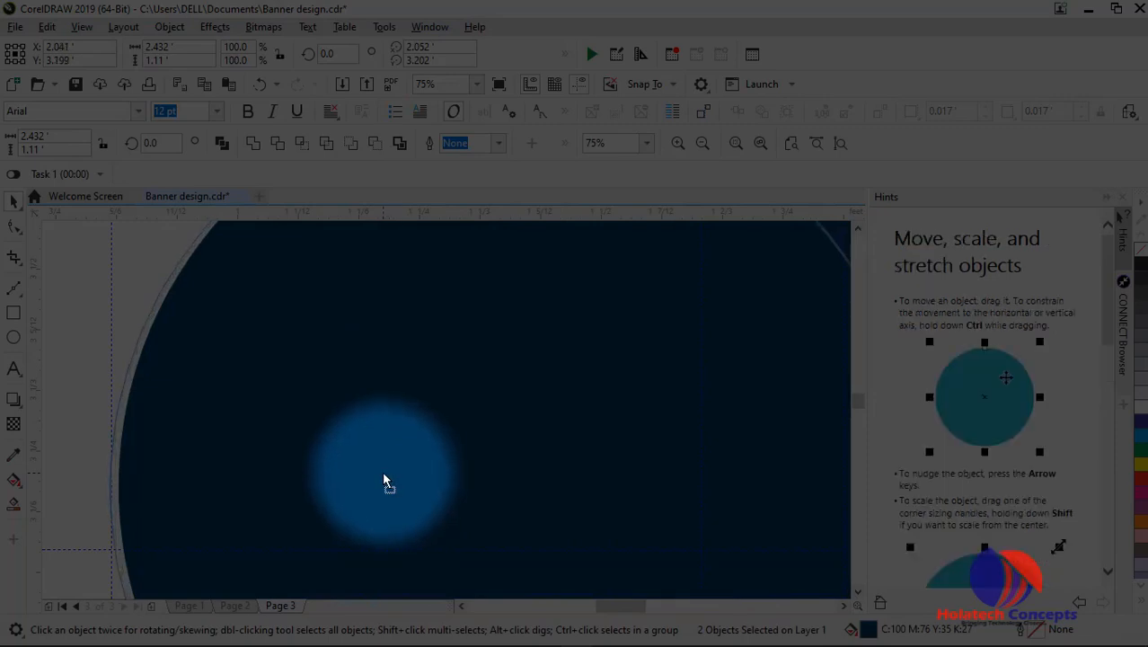
{"action": "scroll", "coordinate": [385, 483], "scroll_direction": "down", "scroll_amount": 4}
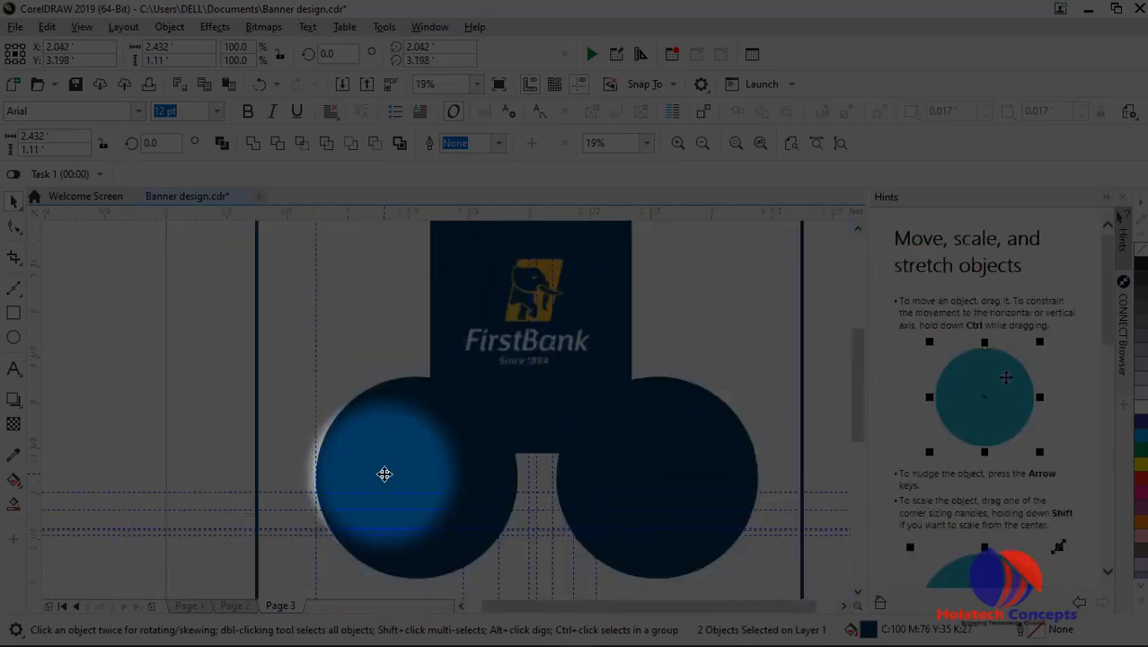
{"action": "scroll", "coordinate": [384, 474], "scroll_direction": "down", "scroll_amount": 2}
{"action": "left_click", "coordinate": [615, 409]}
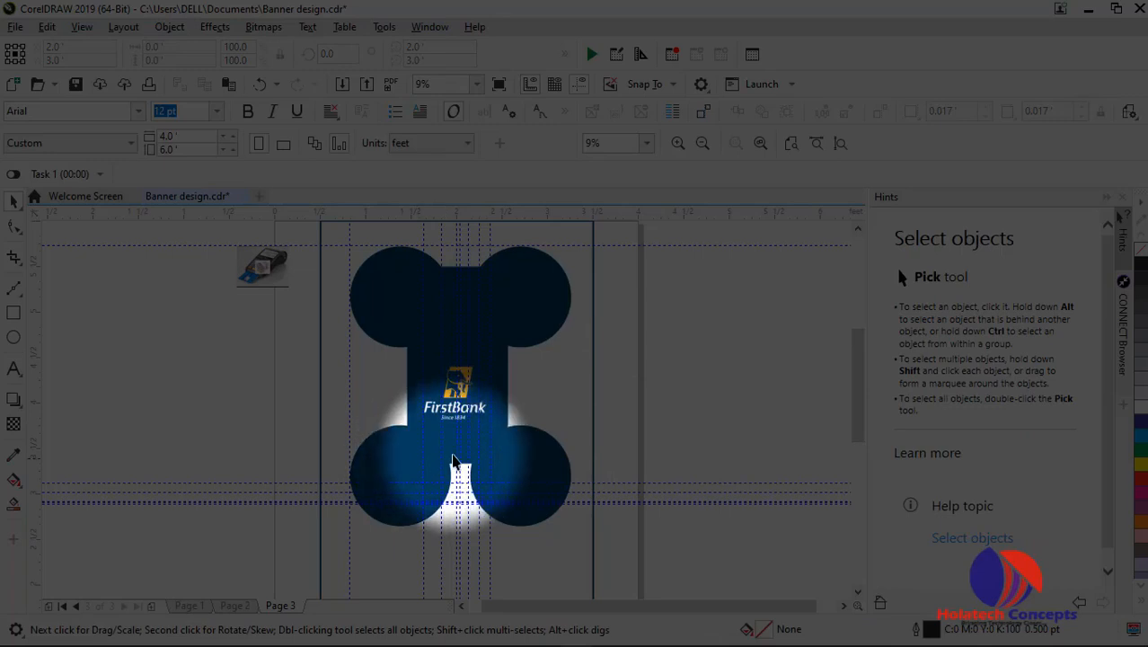
Shift the FirstBank logo slightly up and to the right within the blue rectangle
{"action": "left_click", "coordinate": [460, 380]}
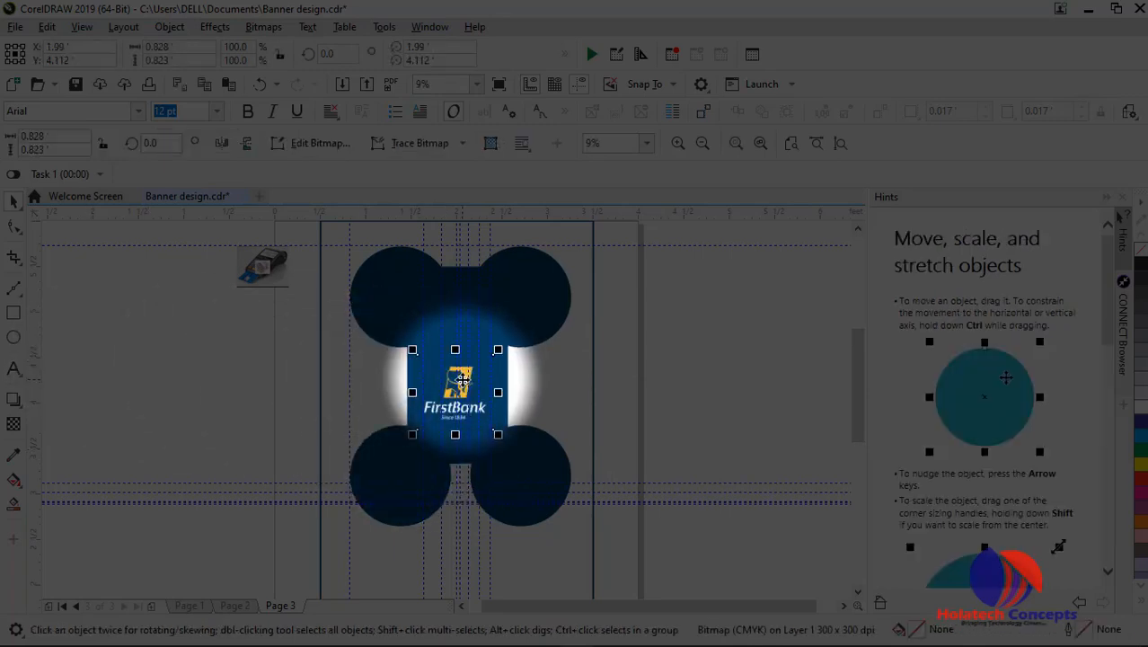
{"action": "left_click_drag", "start_coordinate": [460, 379], "coordinate": [465, 382]}
{"action": "left_click", "coordinate": [771, 368]}
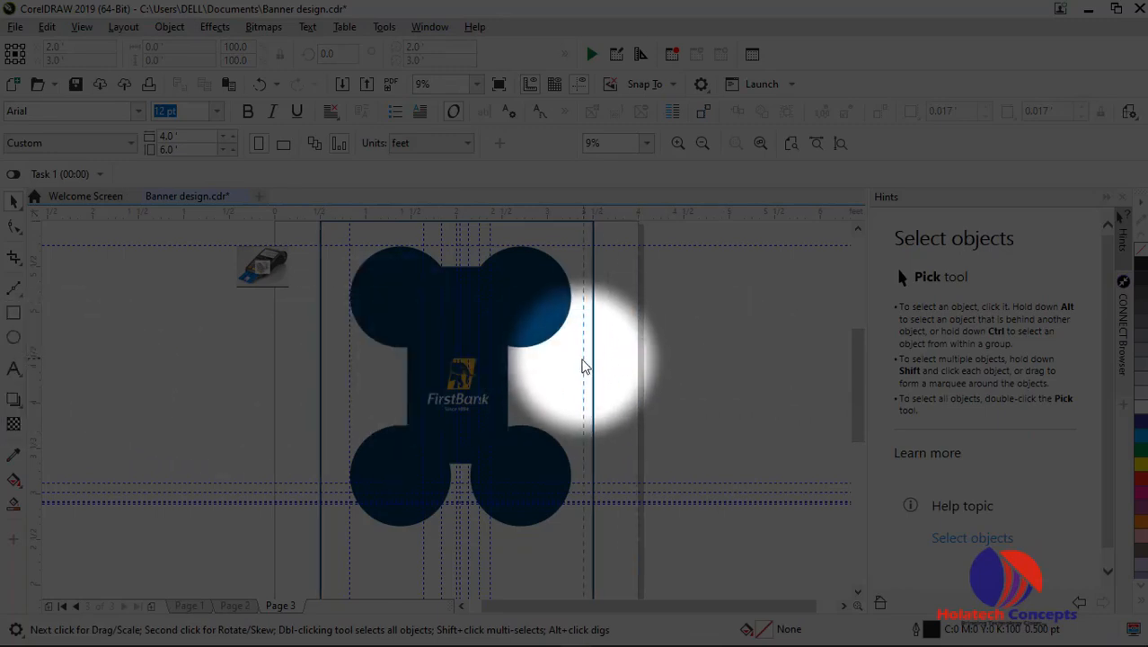
Place a vertical guideline at about X 3.25 ft along the outer edge of the right circles
{"action": "left_click", "coordinate": [570, 357]}
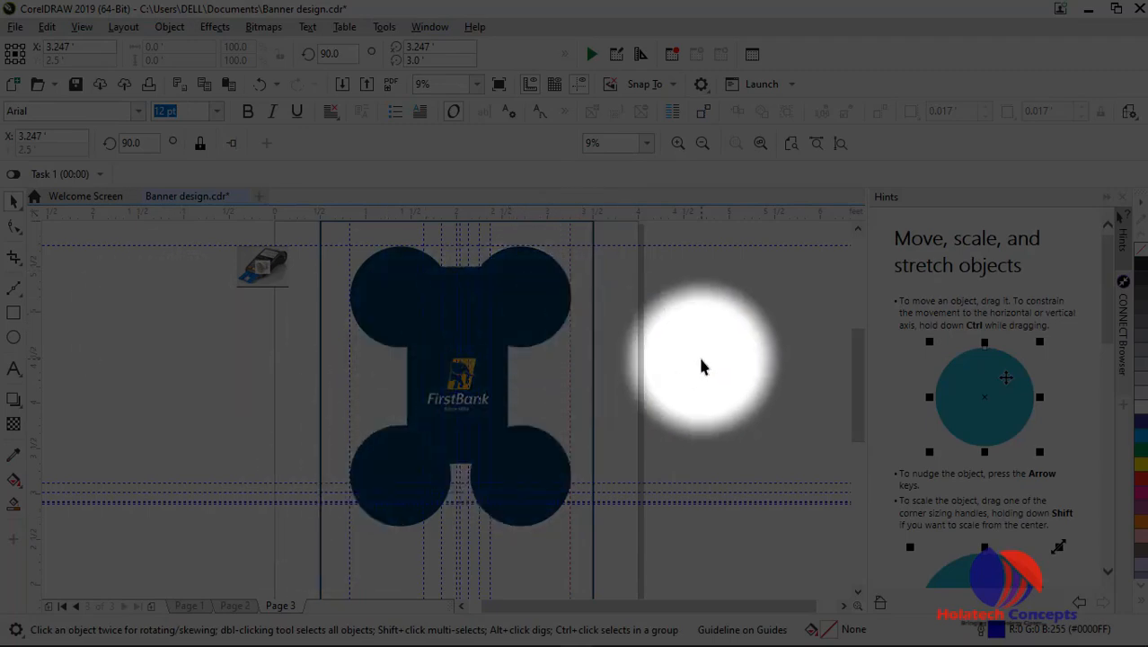
{"action": "left_click", "coordinate": [298, 448]}
Duplicate the lower left circle outside the banner frame, centred at about X -0.41 ft and Y 3.97 ft
{"action": "left_click", "coordinate": [15, 338]}
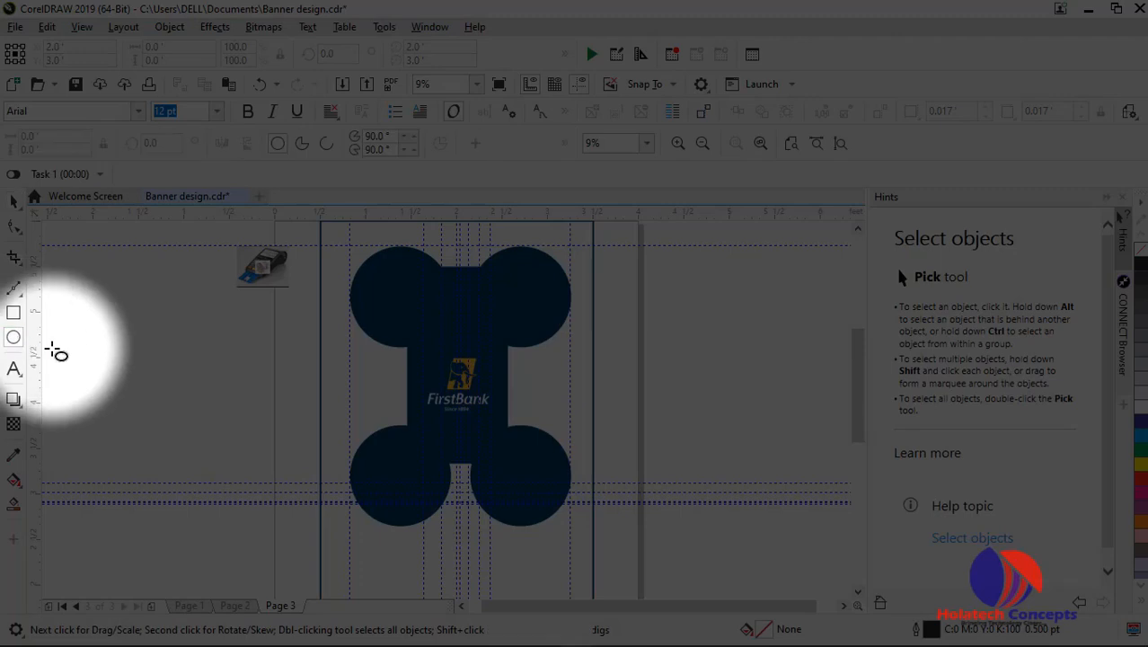
{"action": "left_click", "coordinate": [14, 203]}
{"action": "left_click", "coordinate": [406, 476]}
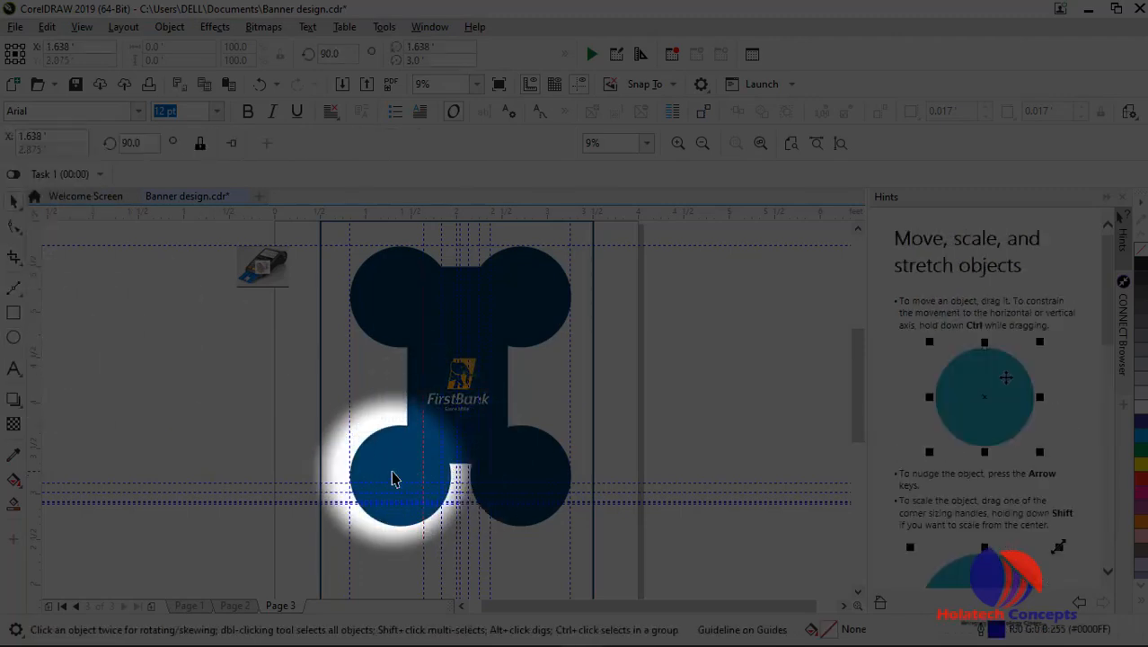
{"action": "left_click_drag", "start_coordinate": [403, 504], "coordinate": [232, 402]}
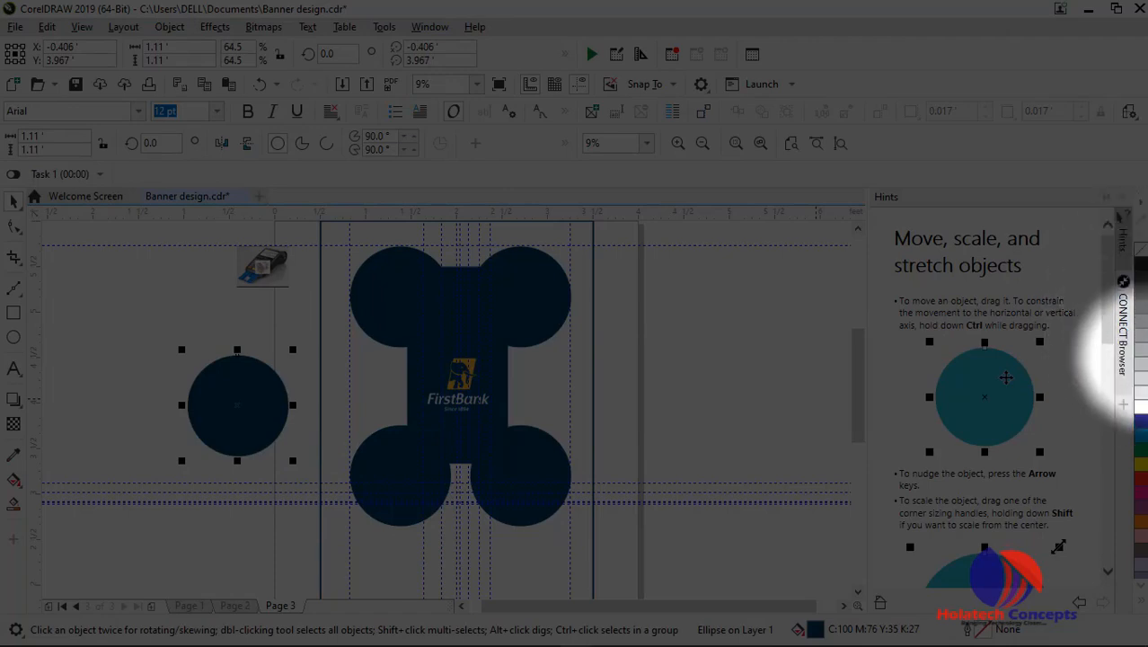
Remove the copied circle's fill and give it a white outline 12 pt wide
{"action": "left_click", "coordinate": [1138, 251]}
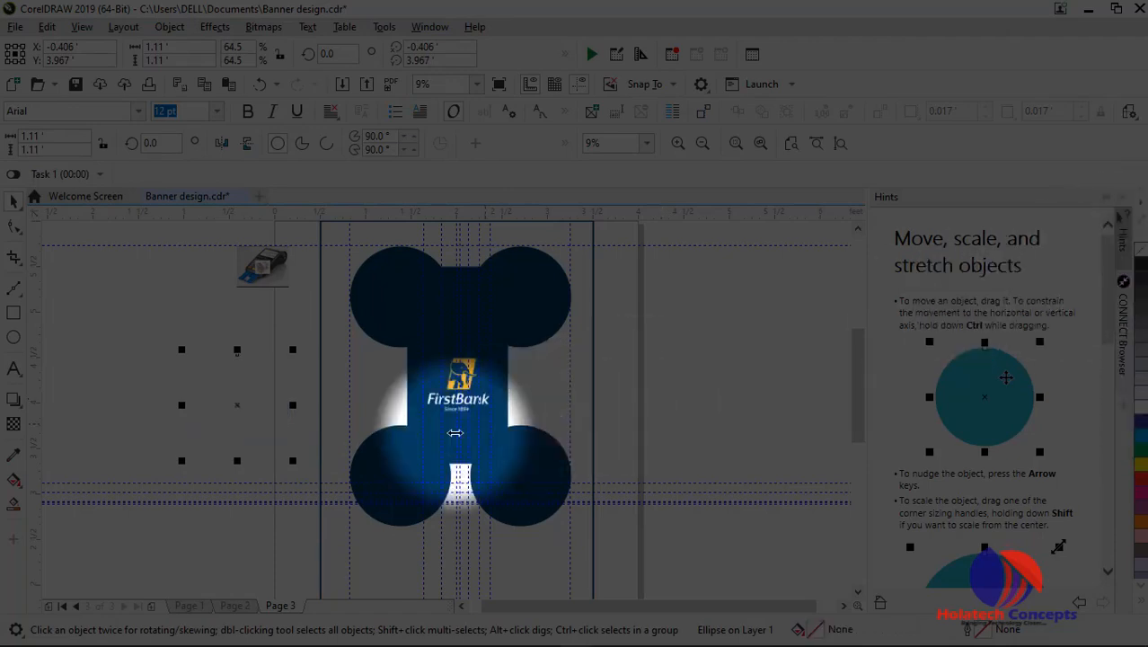
{"action": "right_click", "coordinate": [1140, 405]}
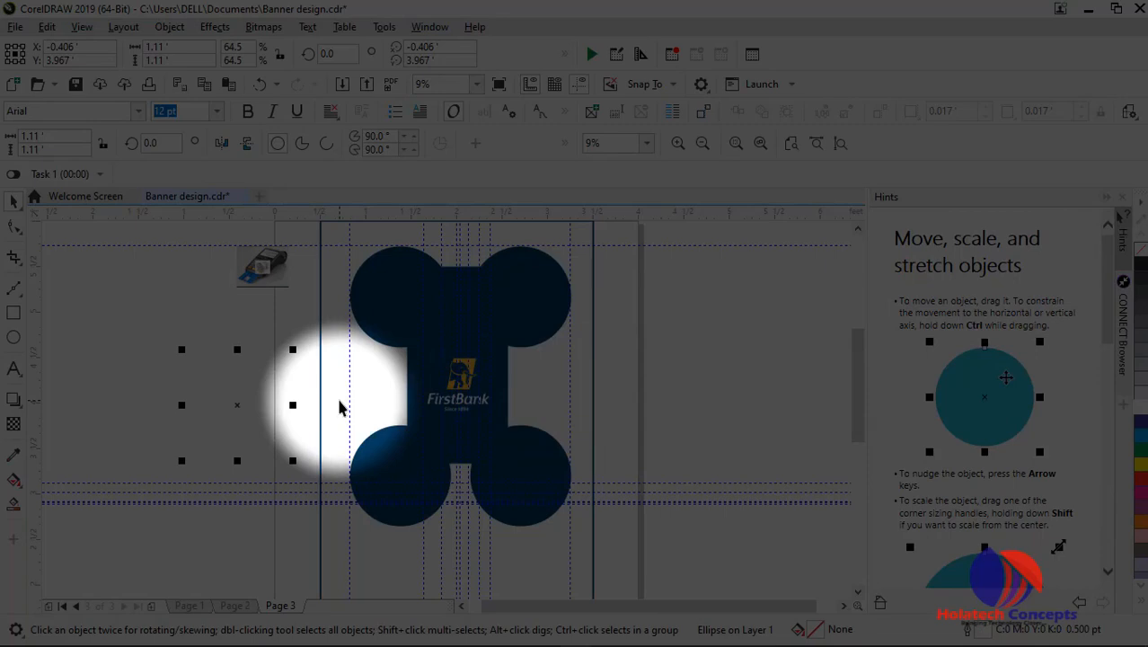
{"action": "left_click", "coordinate": [468, 266]}
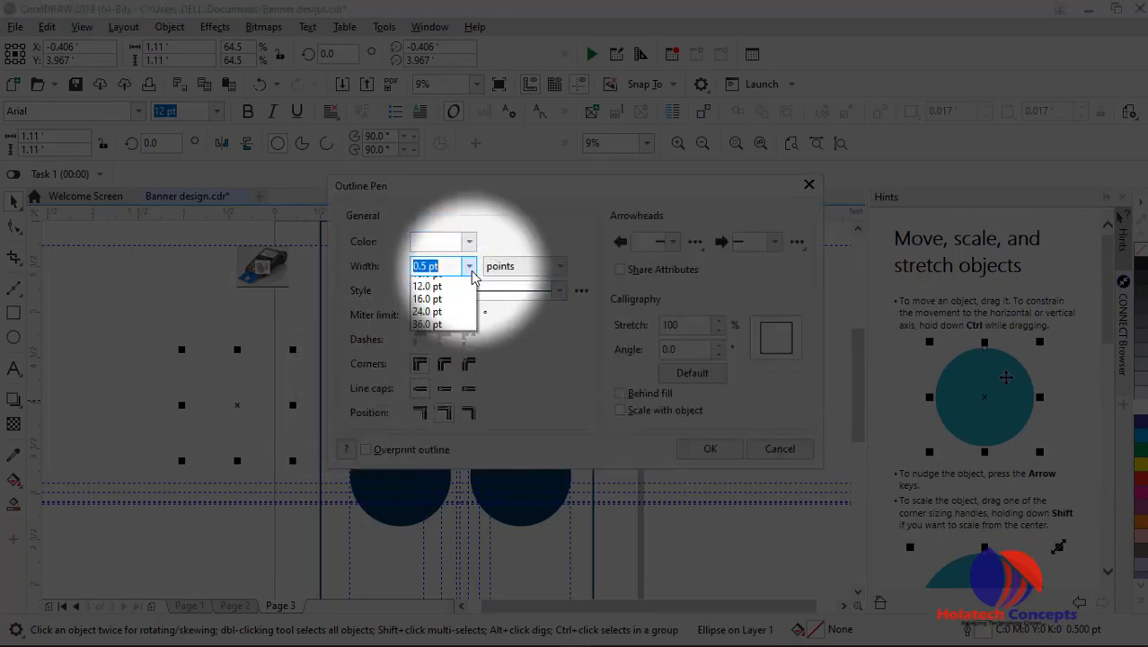
{"action": "left_click", "coordinate": [440, 423]}
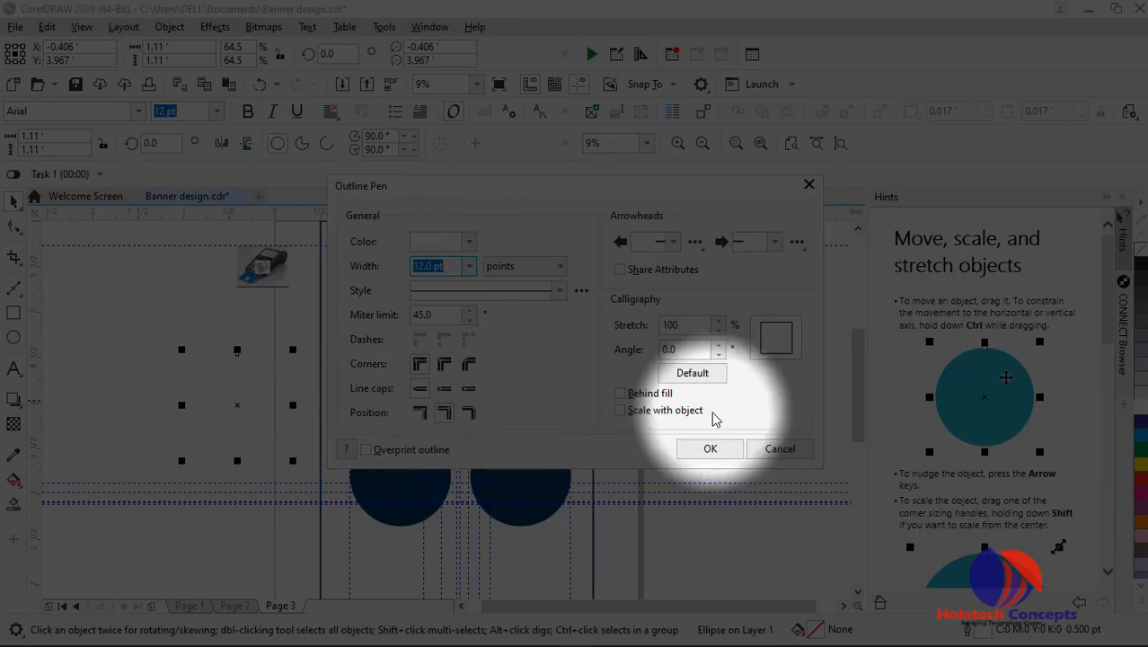
{"action": "left_click", "coordinate": [712, 451]}
Centre the white ring on the lower left blue circle at X 1.381 ft, Y 3.198 ft and shrink it to about 0.875 ft in diameter
{"action": "left_click", "coordinate": [238, 409]}
{"action": "left_click", "coordinate": [238, 406]}
{"action": "left_click_drag", "start_coordinate": [238, 405], "coordinate": [394, 481]}
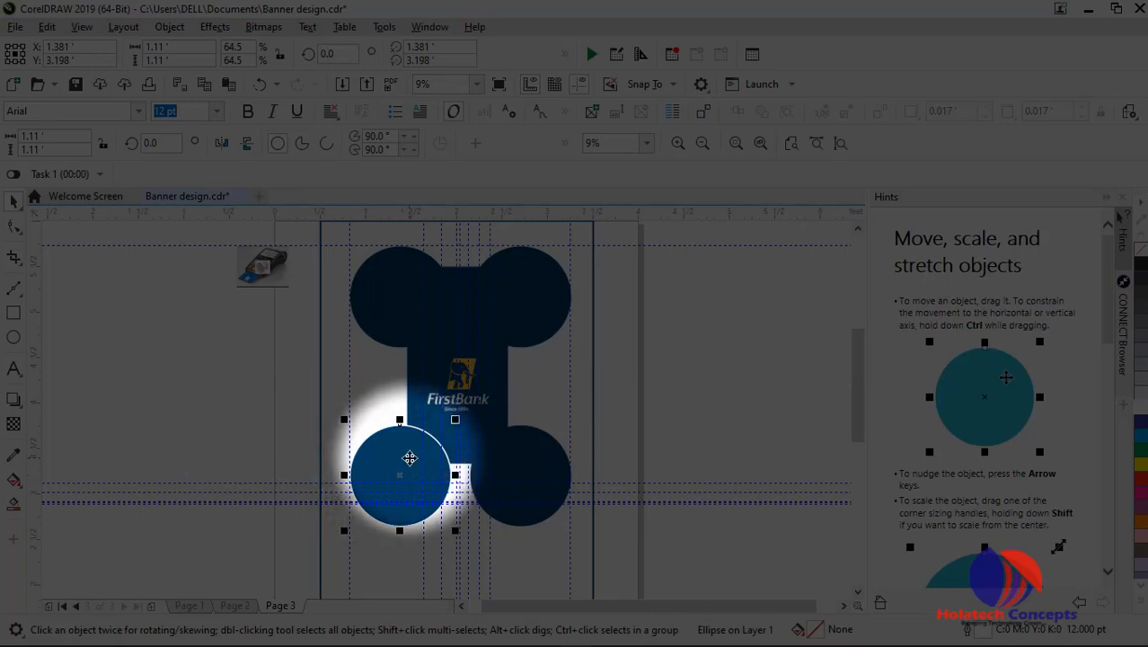
{"action": "right_click", "coordinate": [405, 458]}
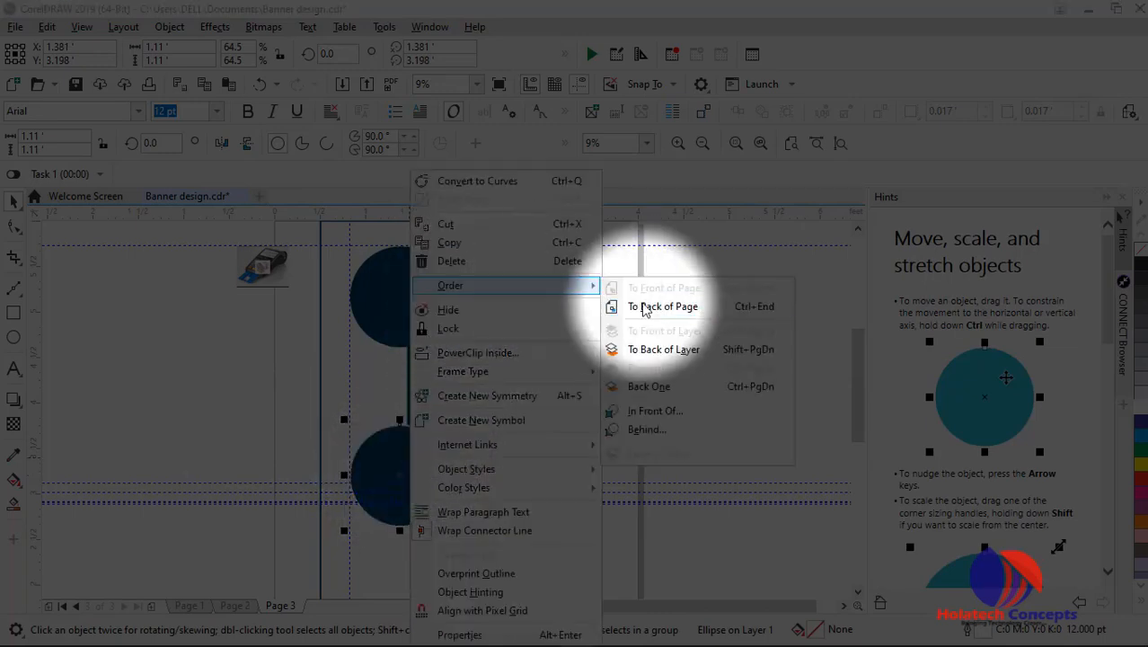
{"action": "left_click", "coordinate": [320, 373]}
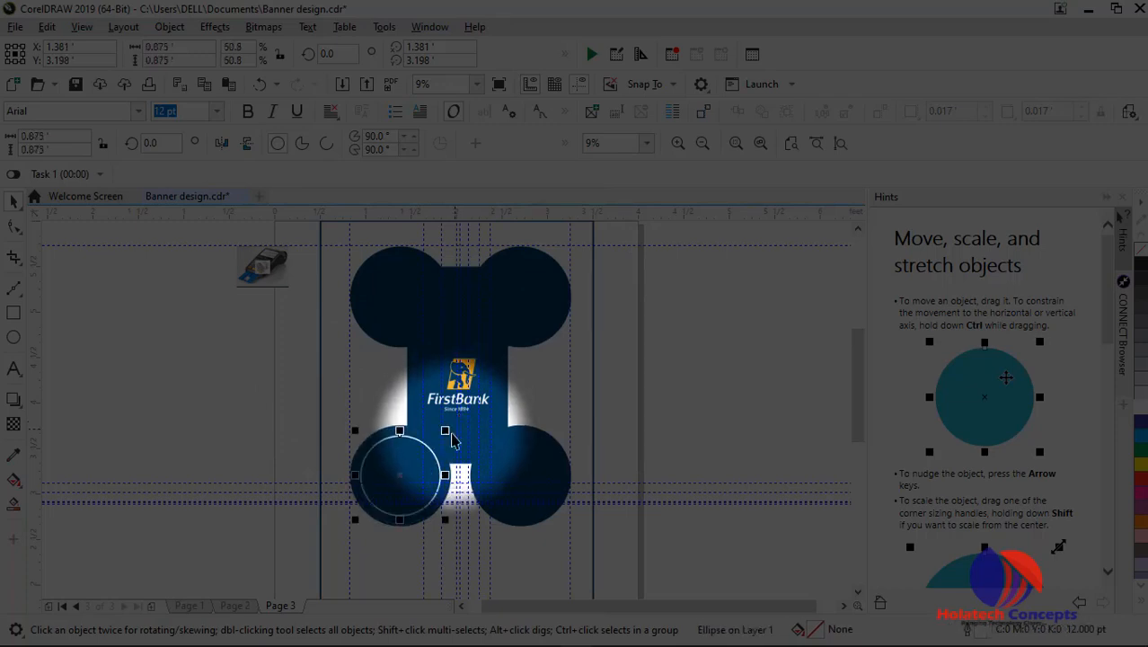
Thicken the white ring's outline to 24 pt
{"action": "scroll", "coordinate": [386, 462], "scroll_direction": "up", "scroll_amount": 2}
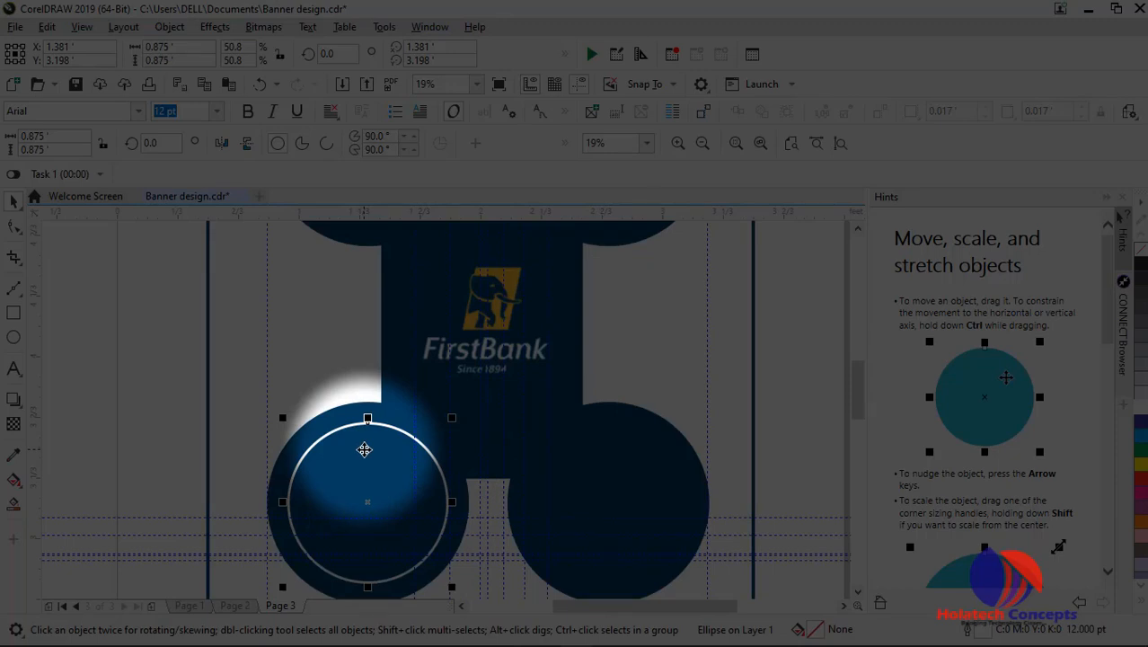
{"action": "key", "text": "F12"}
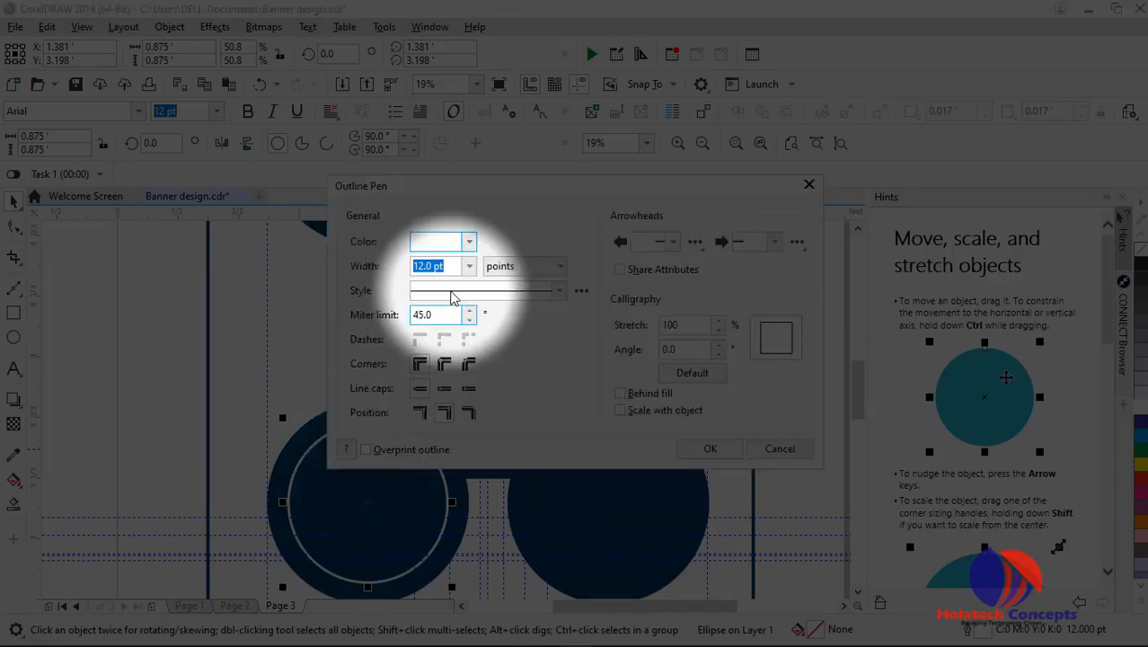
{"action": "left_click", "coordinate": [469, 266]}
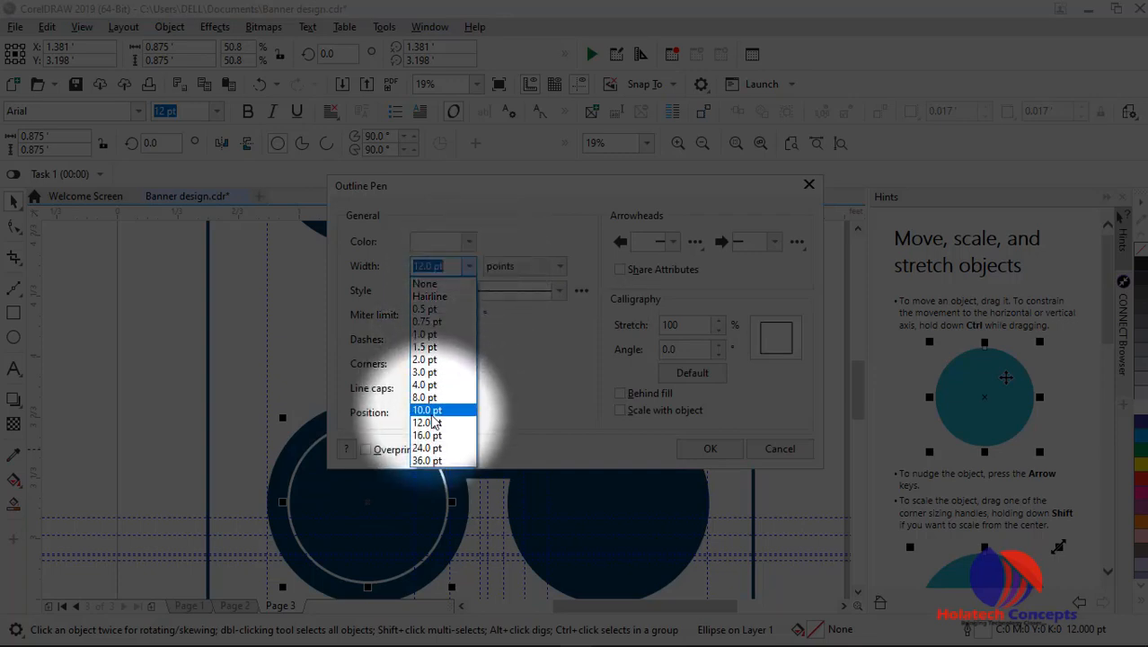
{"action": "left_click", "coordinate": [426, 435]}
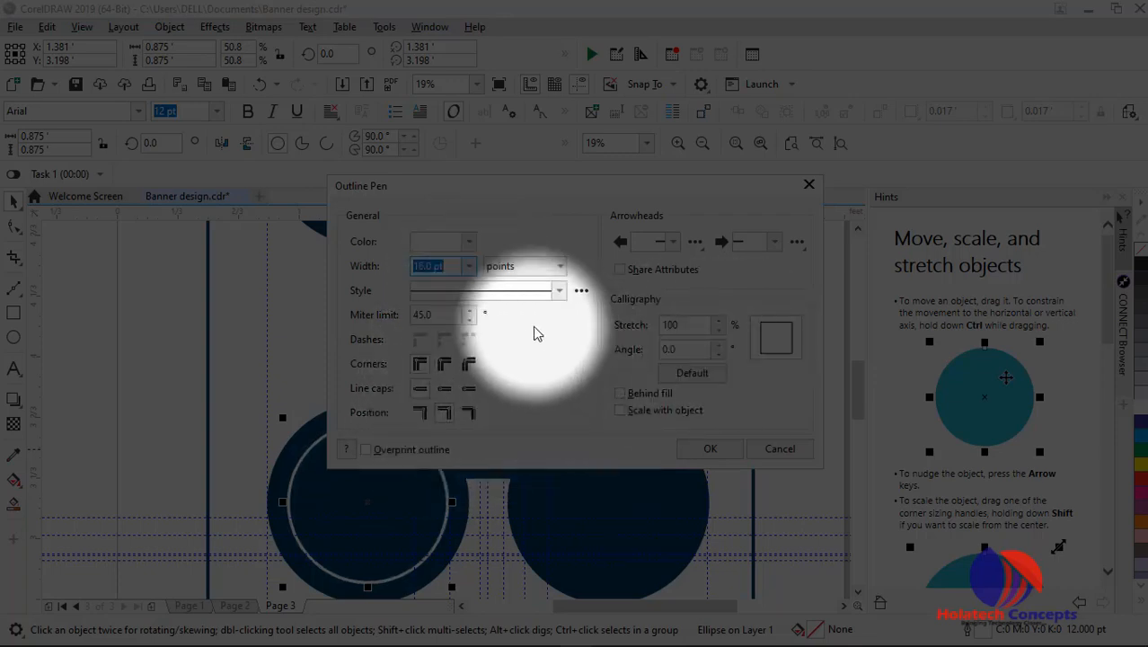
{"action": "left_click", "coordinate": [469, 266]}
{"action": "left_click", "coordinate": [454, 449]}
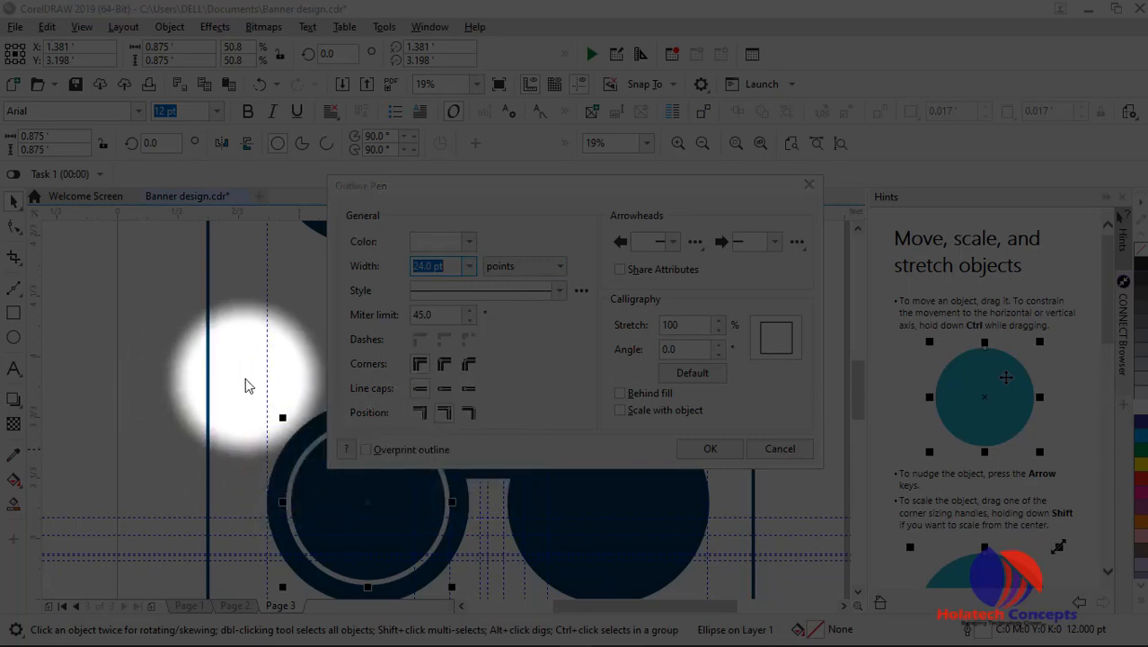
{"action": "left_click", "coordinate": [710, 449]}
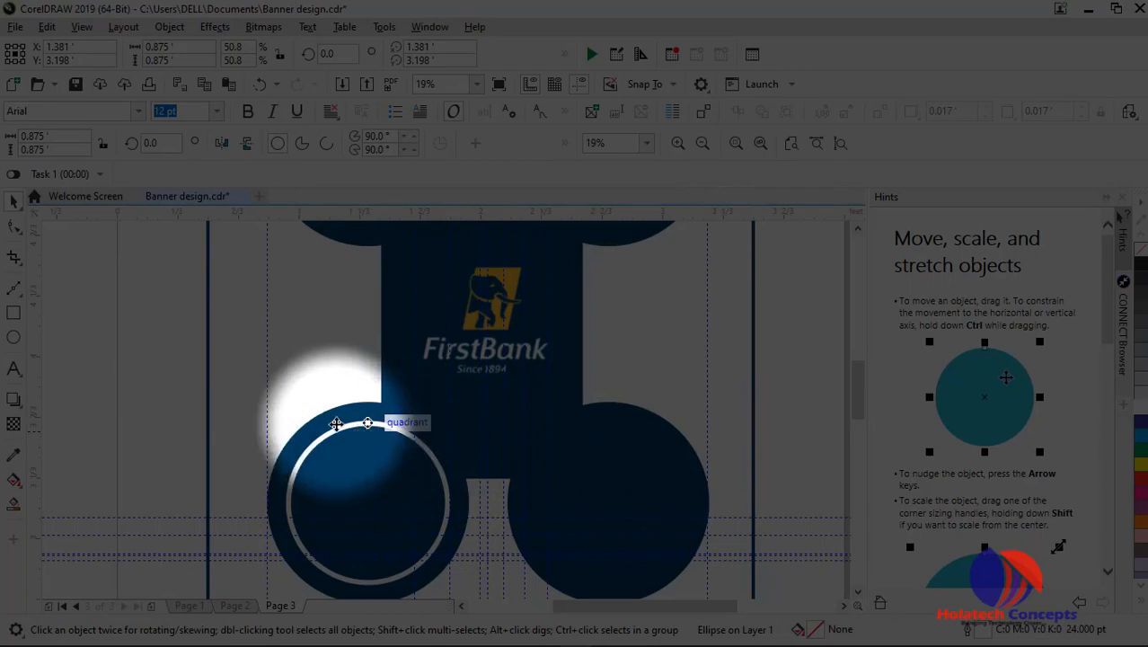
Cut the white ring on the lower left circle into a 270° arc and rotate it to about 74.4°
{"action": "left_click", "coordinate": [182, 333]}
{"action": "left_click", "coordinate": [353, 429]}
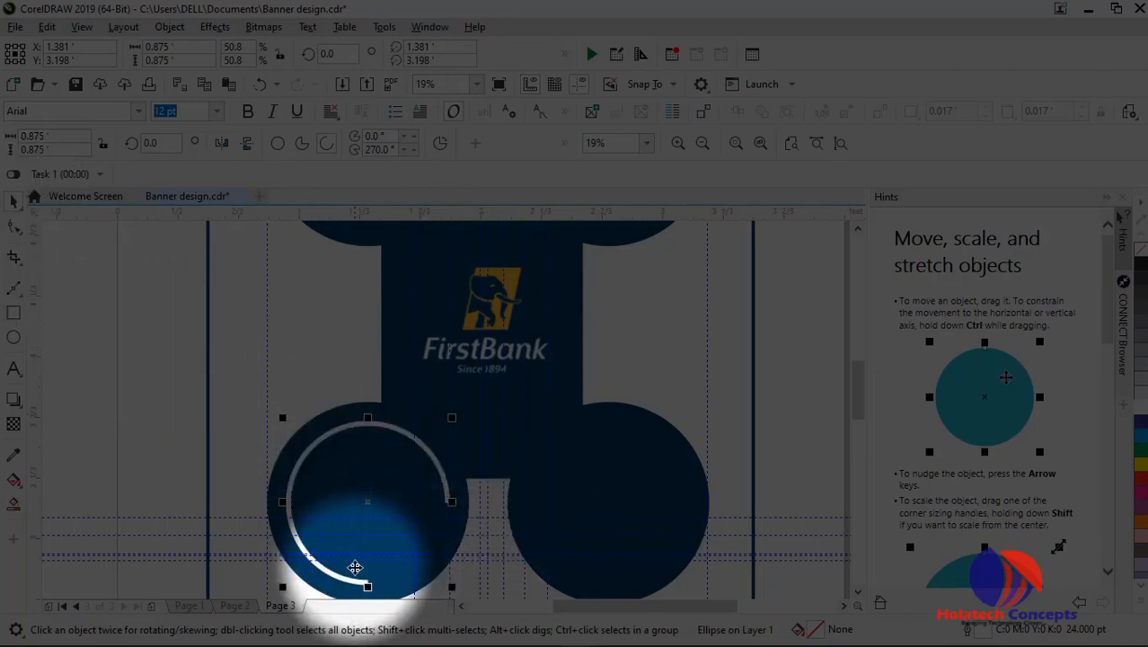
{"action": "left_click", "coordinate": [337, 566]}
{"action": "left_click_drag", "start_coordinate": [461, 589], "coordinate": [474, 451]}
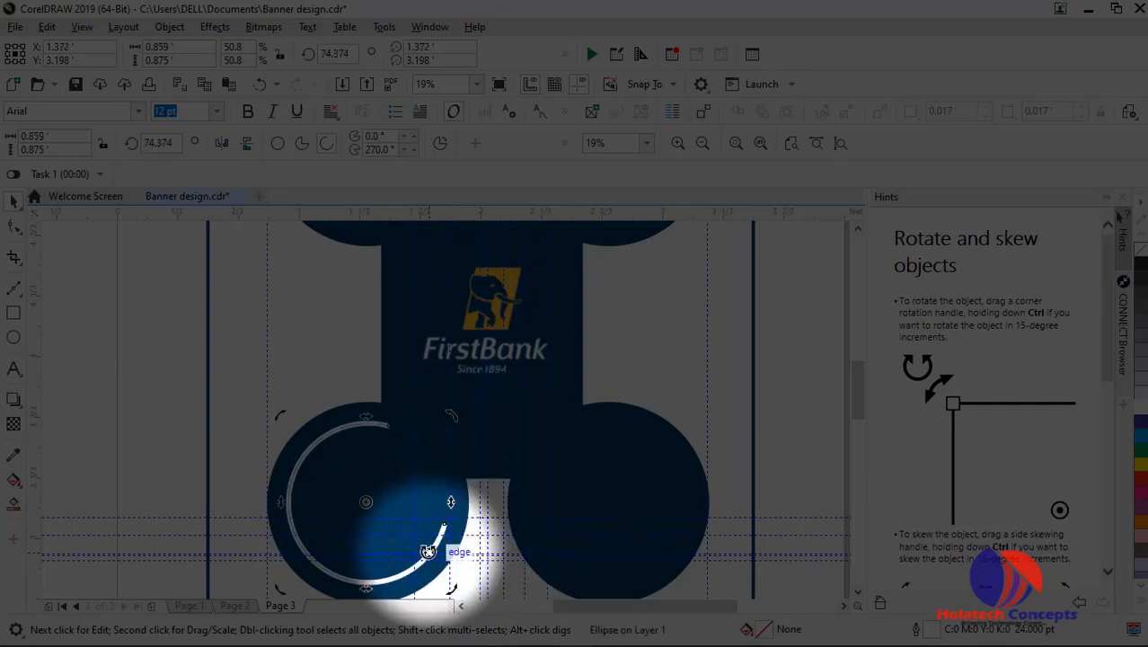
{"action": "left_click", "coordinate": [427, 552]}
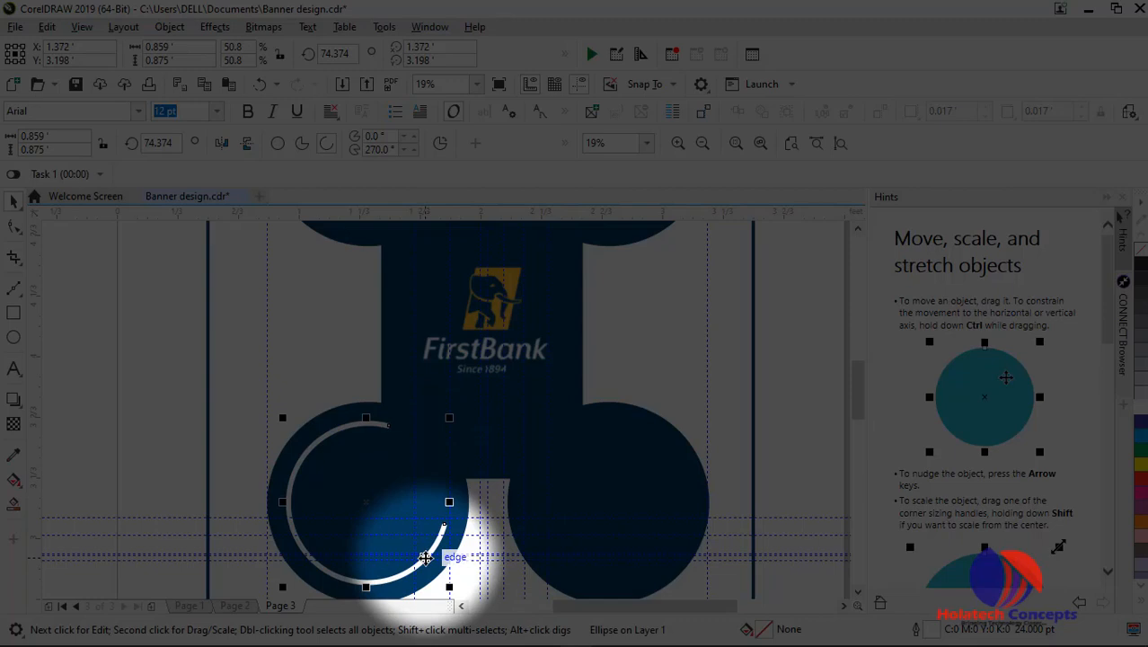
Duplicate the white arc and colour the copy's fill and outline yellow
{"action": "key", "text": "ctrl+d"}
{"action": "left_click", "coordinate": [427, 563]}
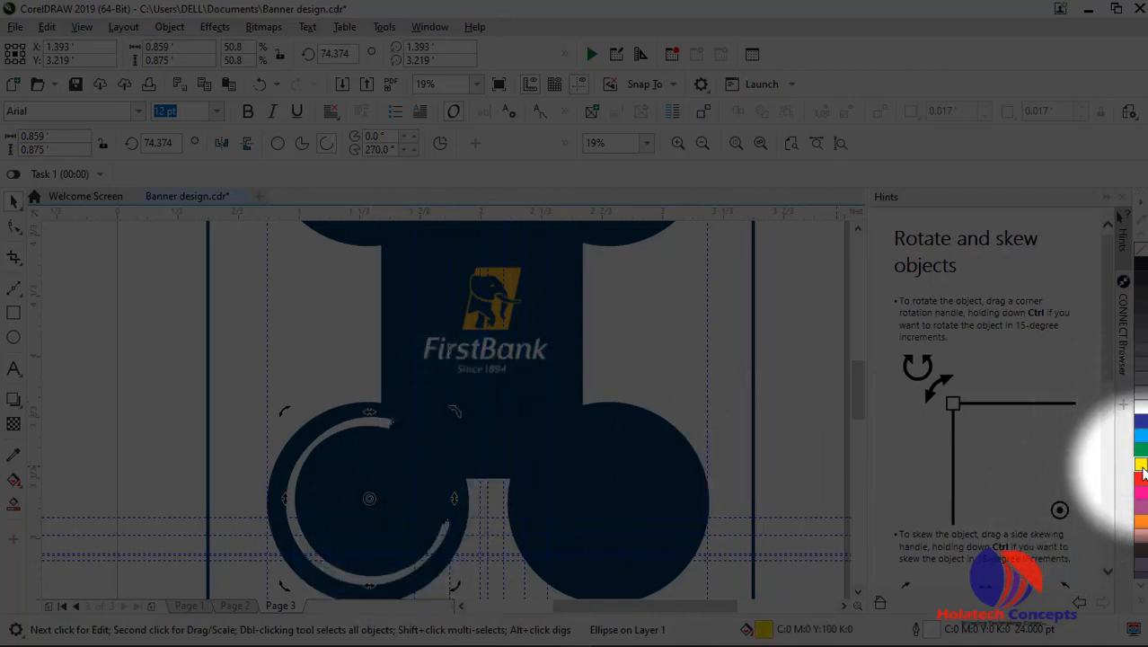
{"action": "right_click", "coordinate": [1141, 465]}
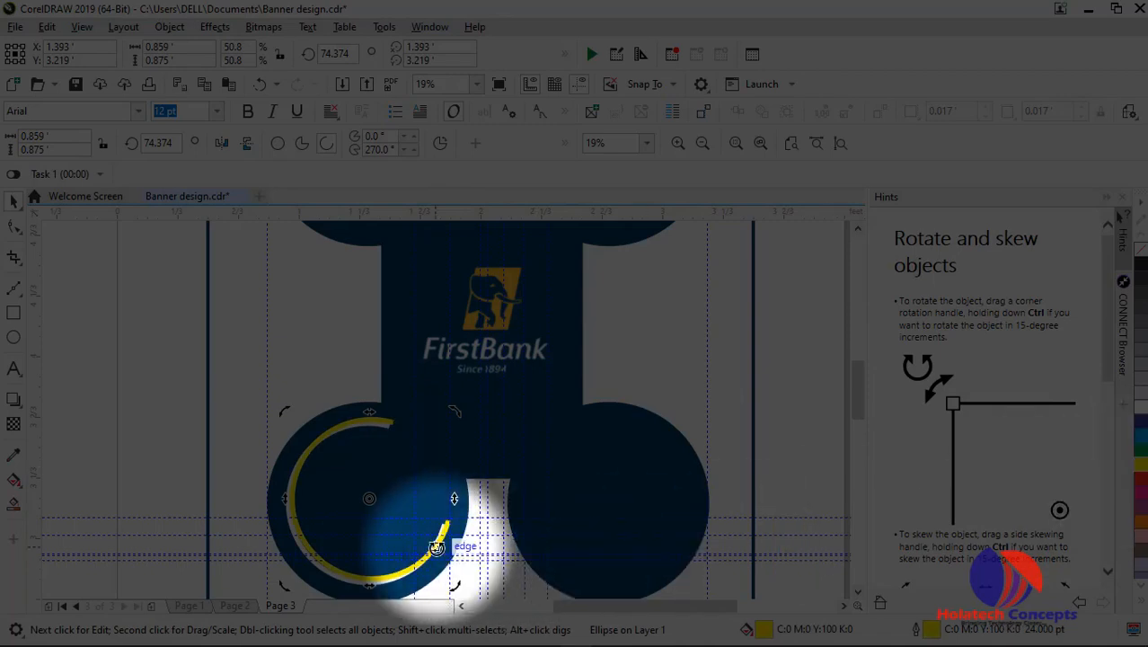
Set the yellow arc's outline width to 16 pt
{"action": "key", "text": "F12"}
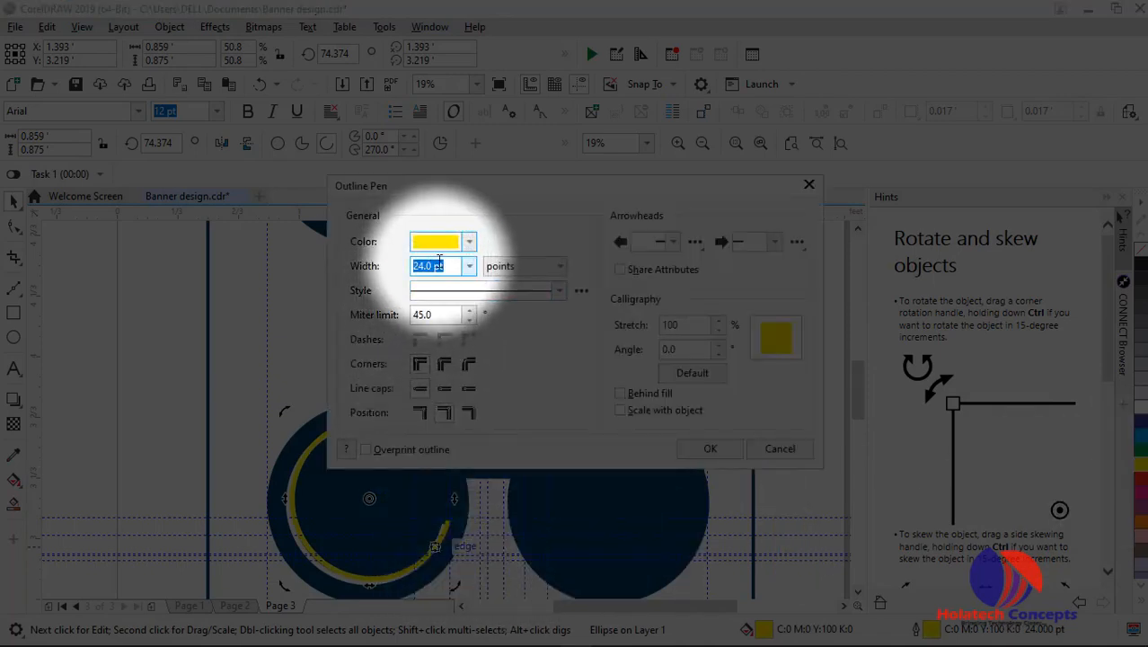
{"action": "left_click", "coordinate": [468, 266]}
{"action": "left_click", "coordinate": [458, 435]}
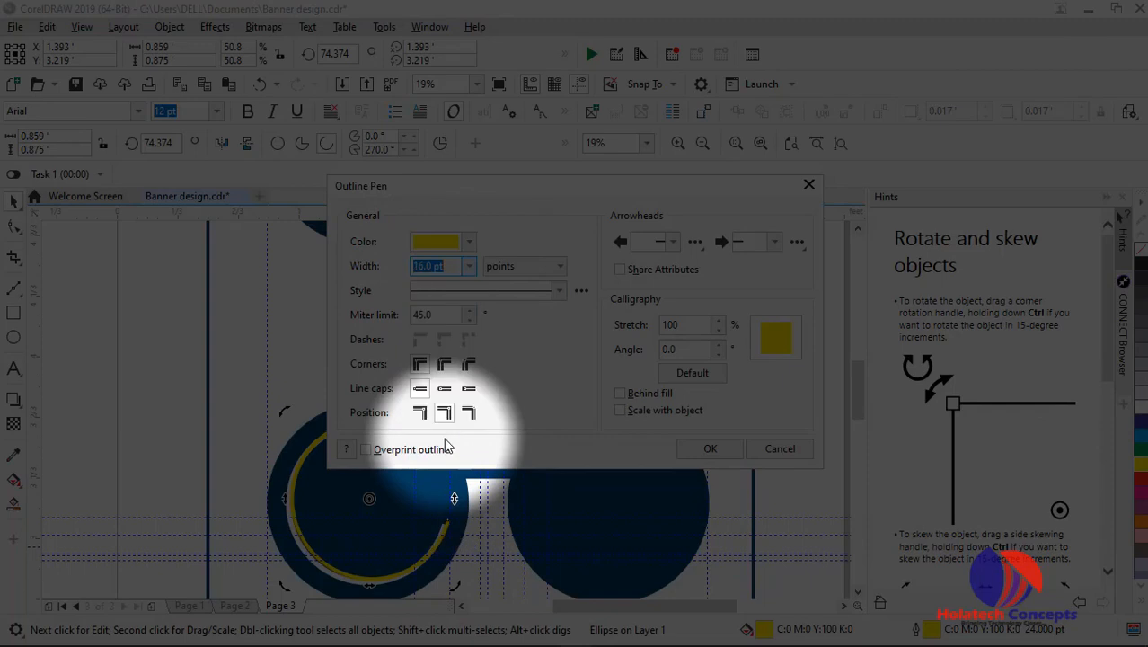
{"action": "left_click", "coordinate": [711, 449]}
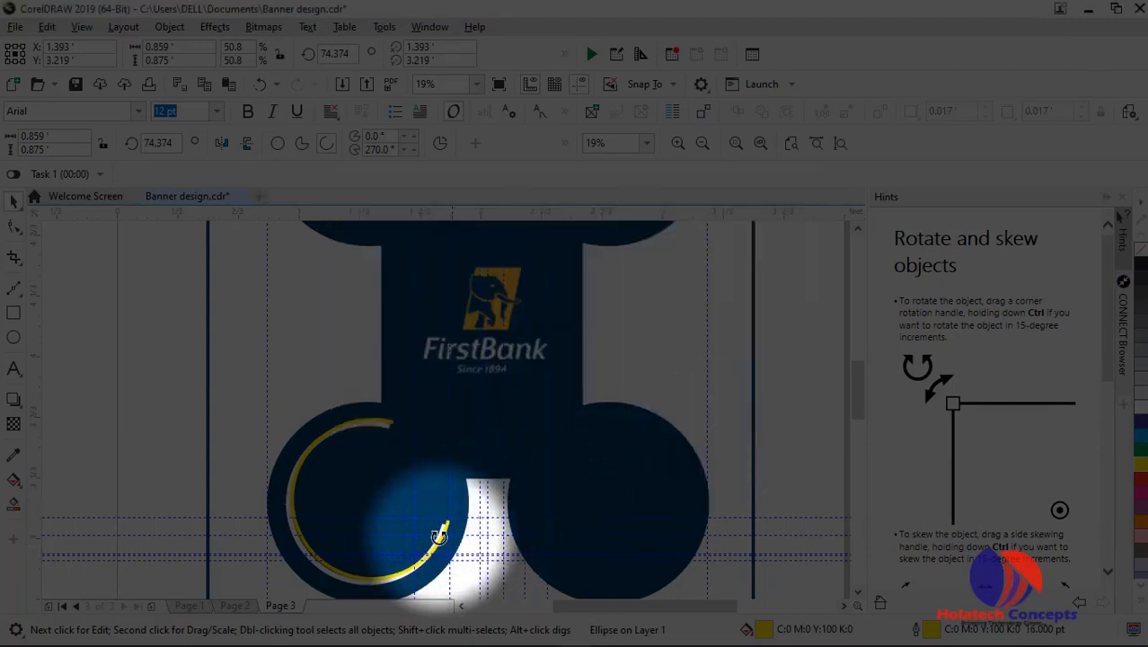
Rotate the yellow arc to about 290.9° so it spans the gap in the white arc
{"action": "scroll", "coordinate": [503, 539], "scroll_direction": "up", "scroll_amount": 2}
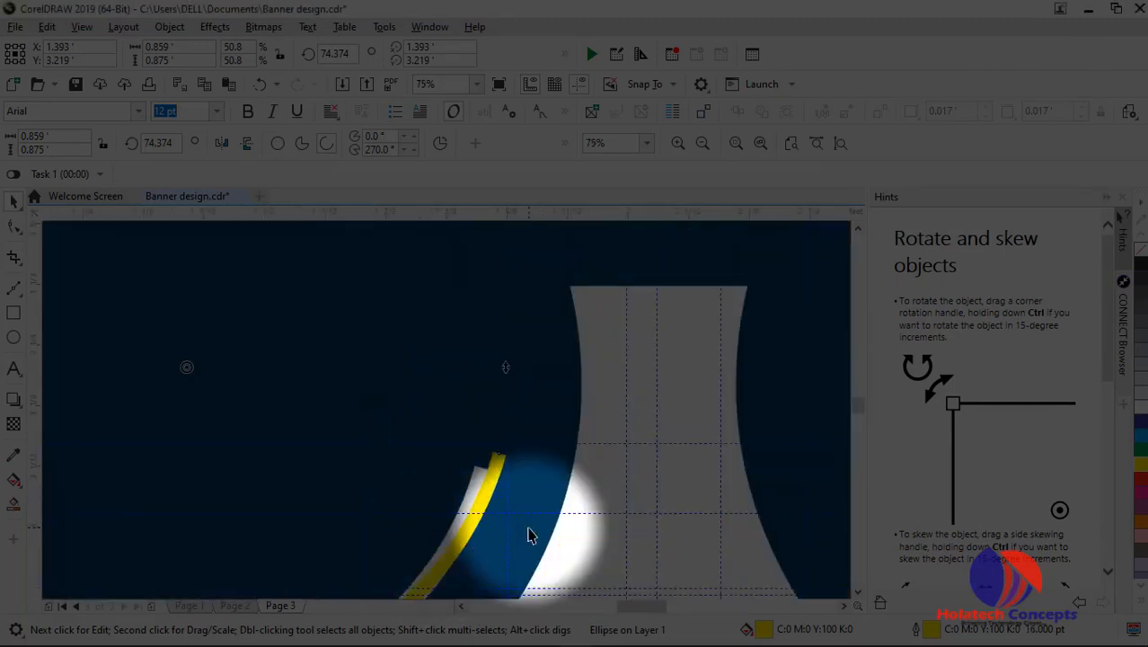
{"action": "scroll", "coordinate": [528, 528], "scroll_direction": "down", "scroll_amount": 1}
{"action": "left_click_drag", "start_coordinate": [521, 281], "coordinate": [331, 618]}
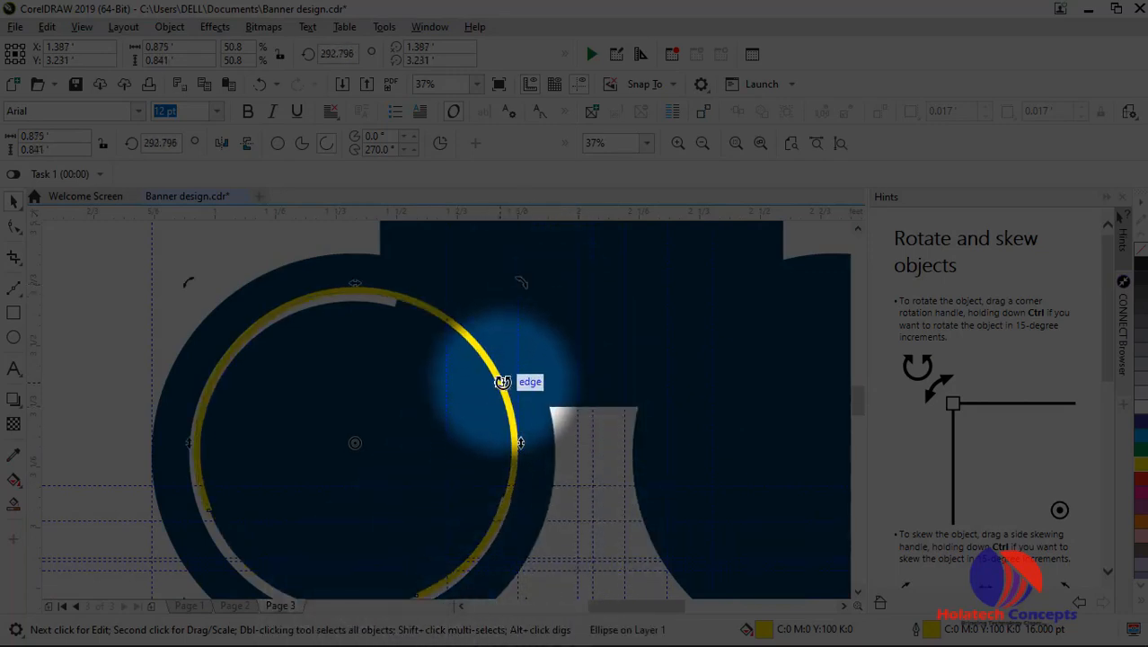
{"action": "left_click", "coordinate": [500, 387]}
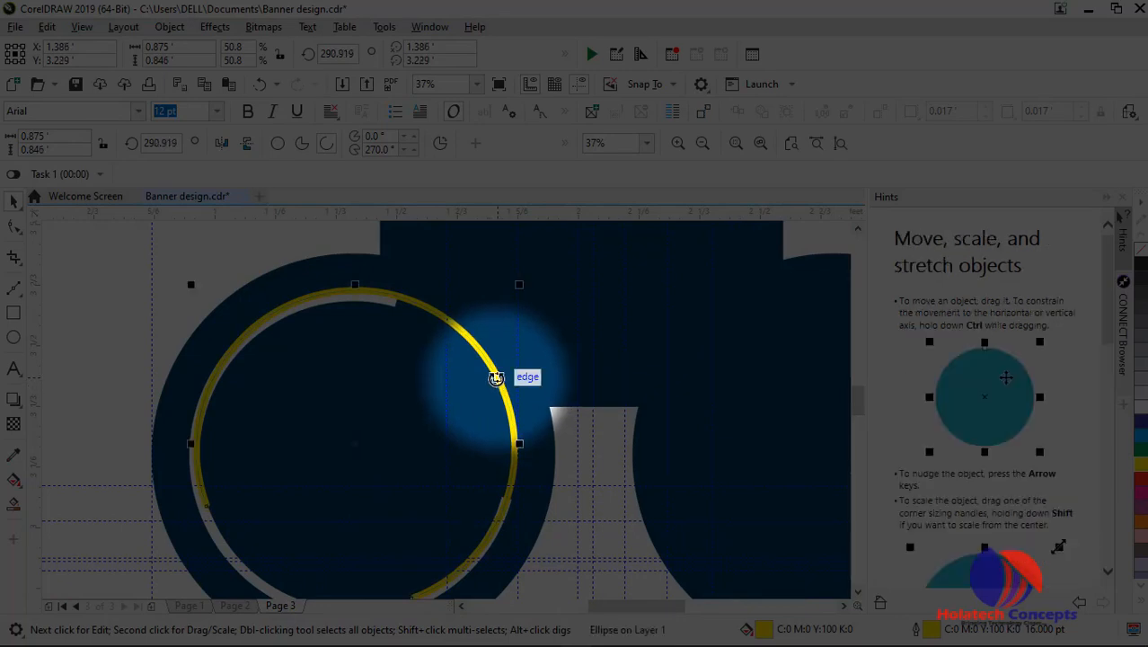
Thin the rotated arc's outline to 10 pt and recolour it white
{"action": "key", "text": "F12"}
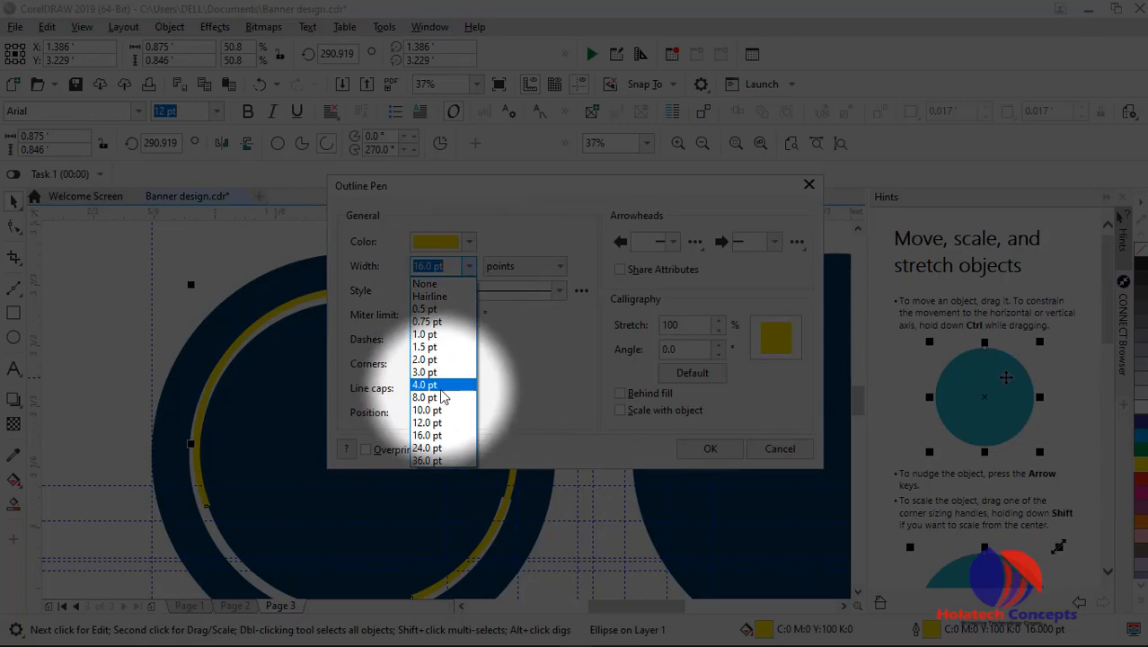
{"action": "left_click", "coordinate": [436, 411]}
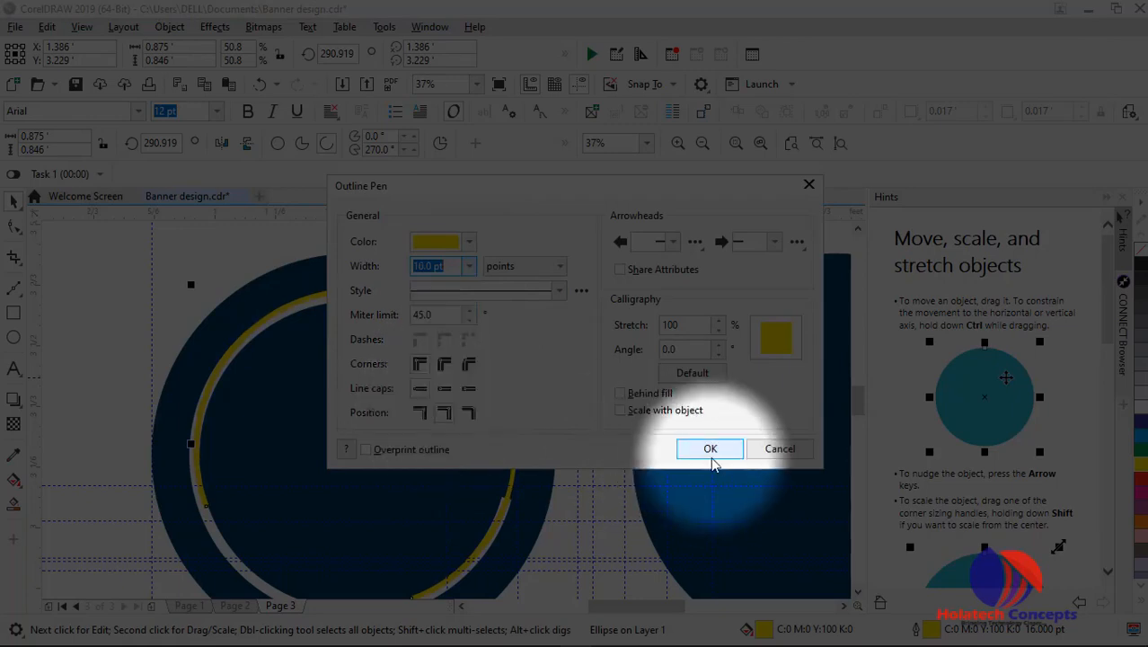
{"action": "left_click", "coordinate": [711, 451]}
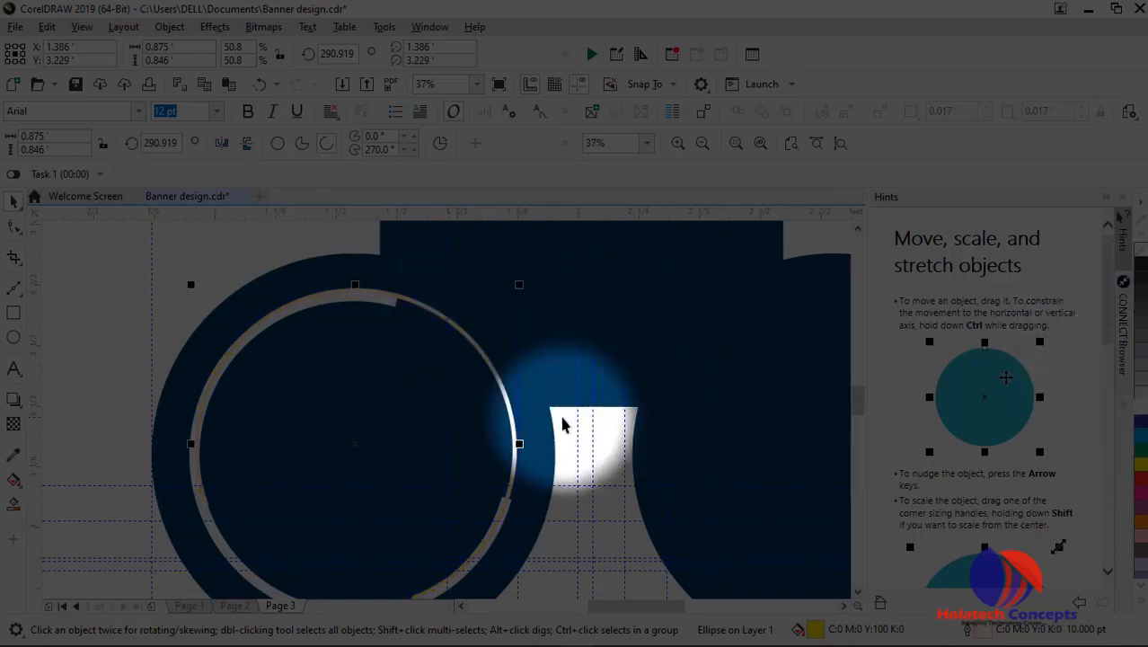
Reduce the rotated arc's outline width to 8 pt and further to 4 pt
{"action": "scroll", "coordinate": [513, 441], "scroll_direction": "down", "scroll_amount": 2}
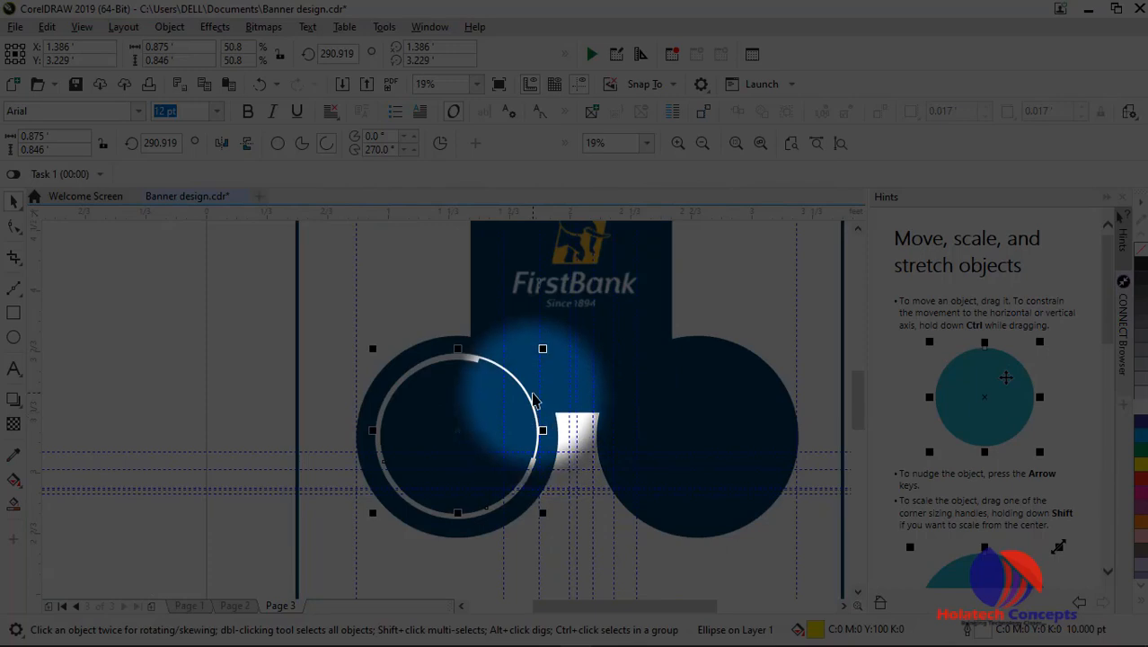
{"action": "key", "text": "F12"}
{"action": "left_click", "coordinate": [468, 266]}
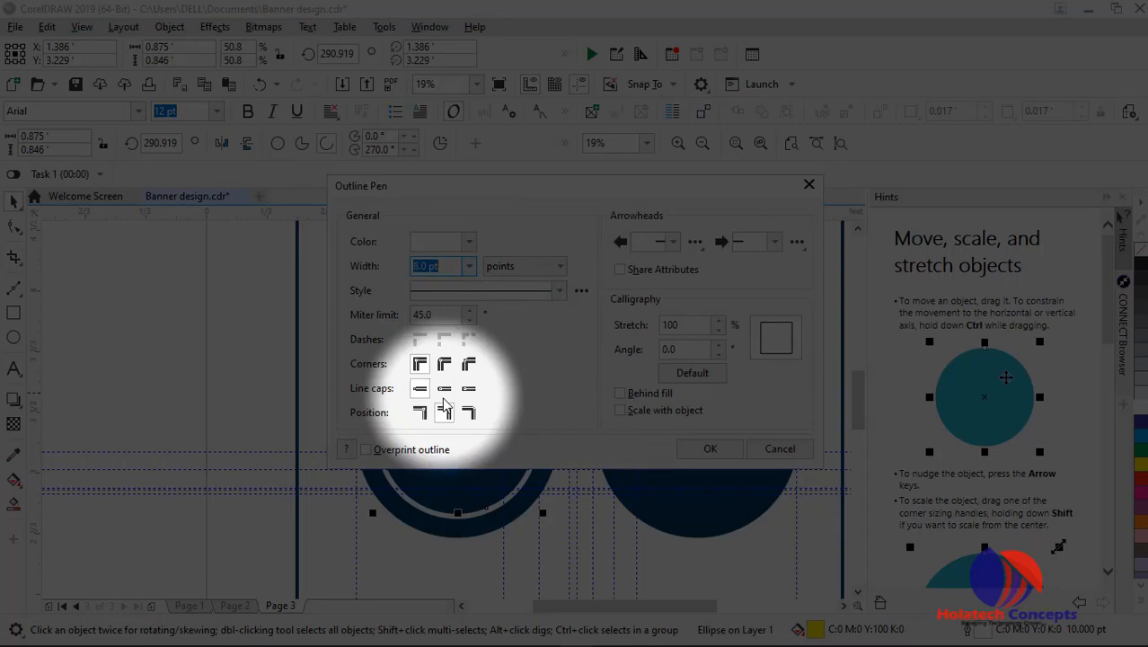
{"action": "left_click", "coordinate": [713, 449]}
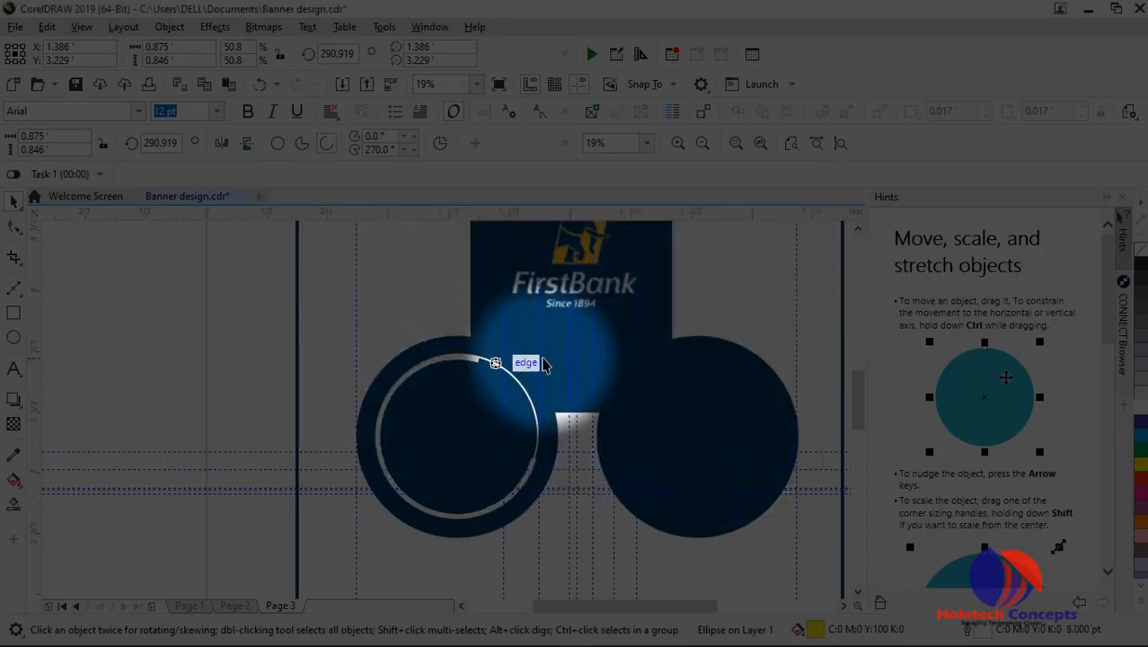
{"action": "scroll", "coordinate": [533, 386], "scroll_direction": "up", "scroll_amount": 4}
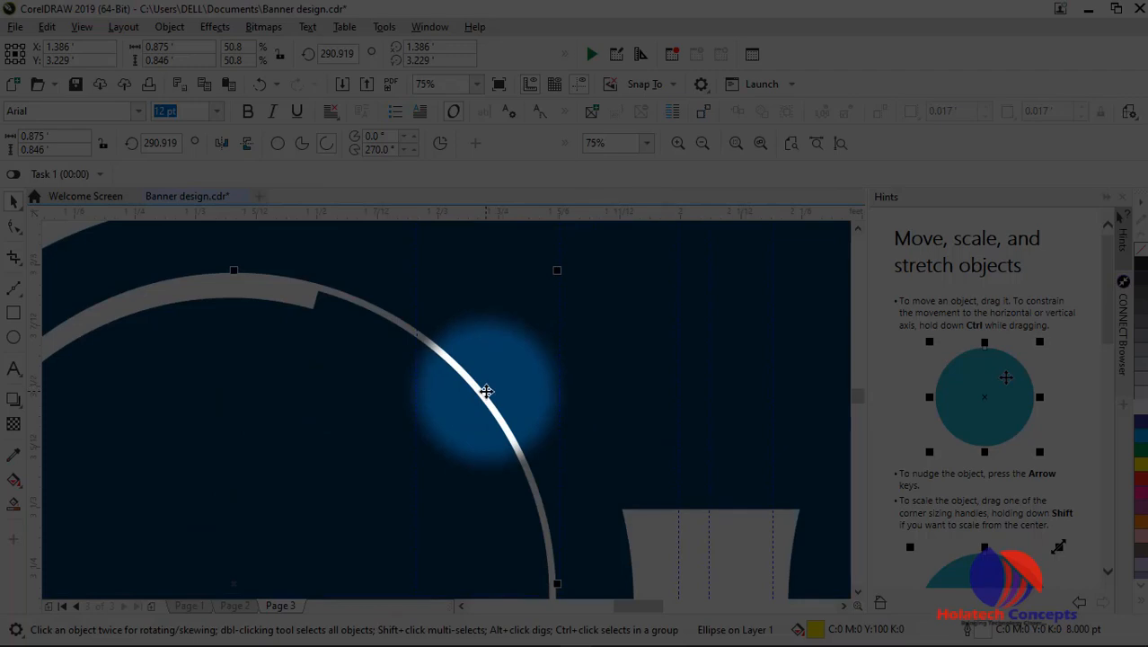
{"action": "key", "text": "F12"}
{"action": "left_click", "coordinate": [469, 265]}
{"action": "left_click", "coordinate": [425, 384]}
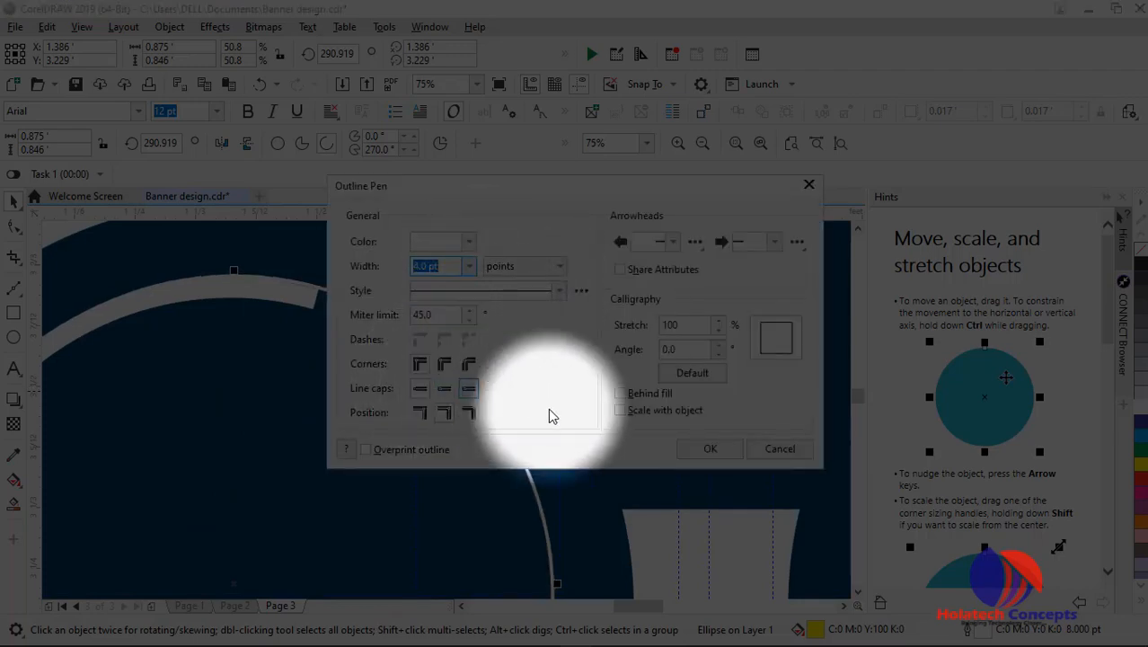
{"action": "left_click", "coordinate": [707, 449]}
Nudge the thin white arc to X 1.387 ft, Y 3.223 ft so it runs within the thick arc
{"action": "scroll", "coordinate": [620, 468], "scroll_direction": "down", "scroll_amount": 4}
{"action": "left_click", "coordinate": [610, 557]}
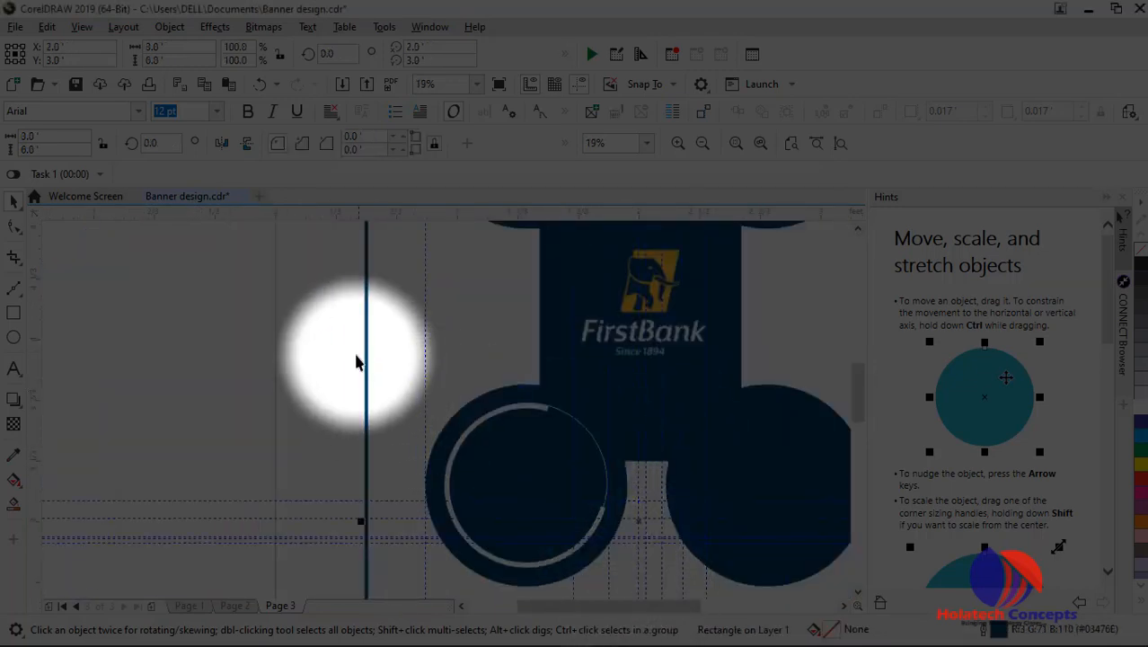
{"action": "left_click", "coordinate": [389, 375]}
{"action": "scroll", "coordinate": [486, 406], "scroll_direction": "up", "scroll_amount": 2}
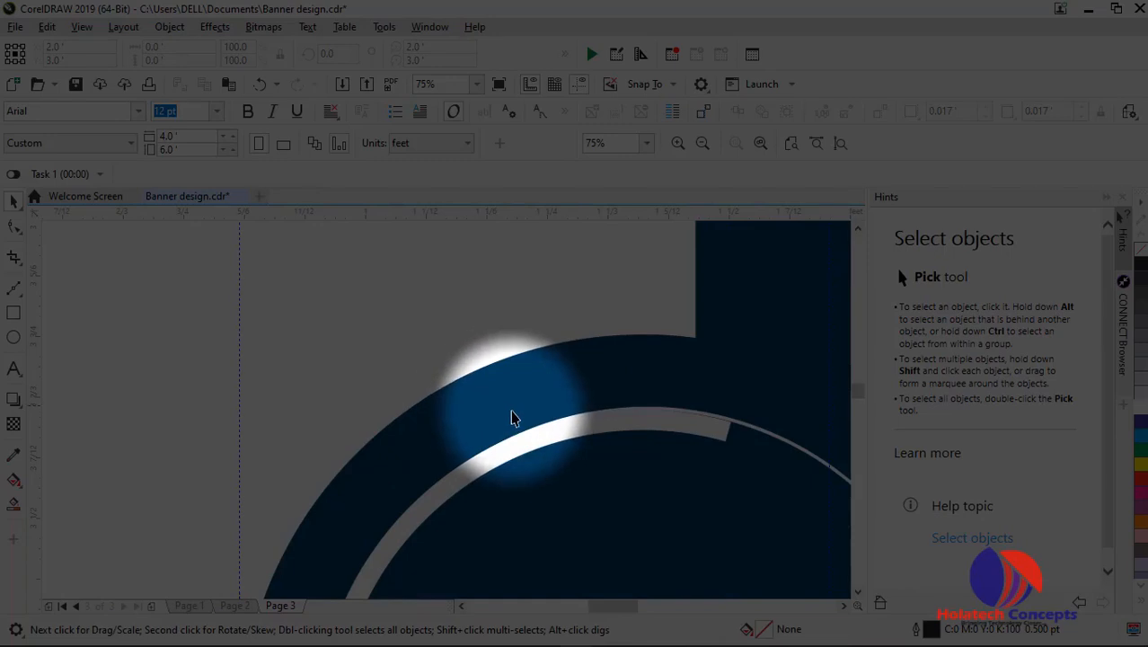
{"action": "scroll", "coordinate": [690, 417], "scroll_direction": "up", "scroll_amount": 2}
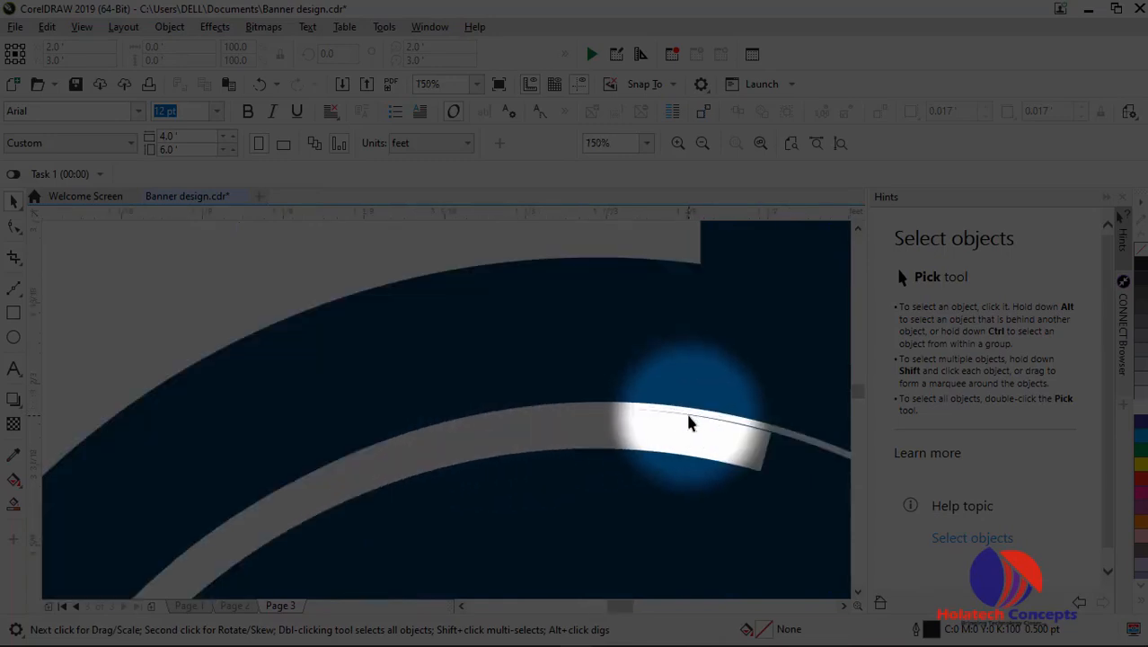
{"action": "left_click", "coordinate": [689, 419]}
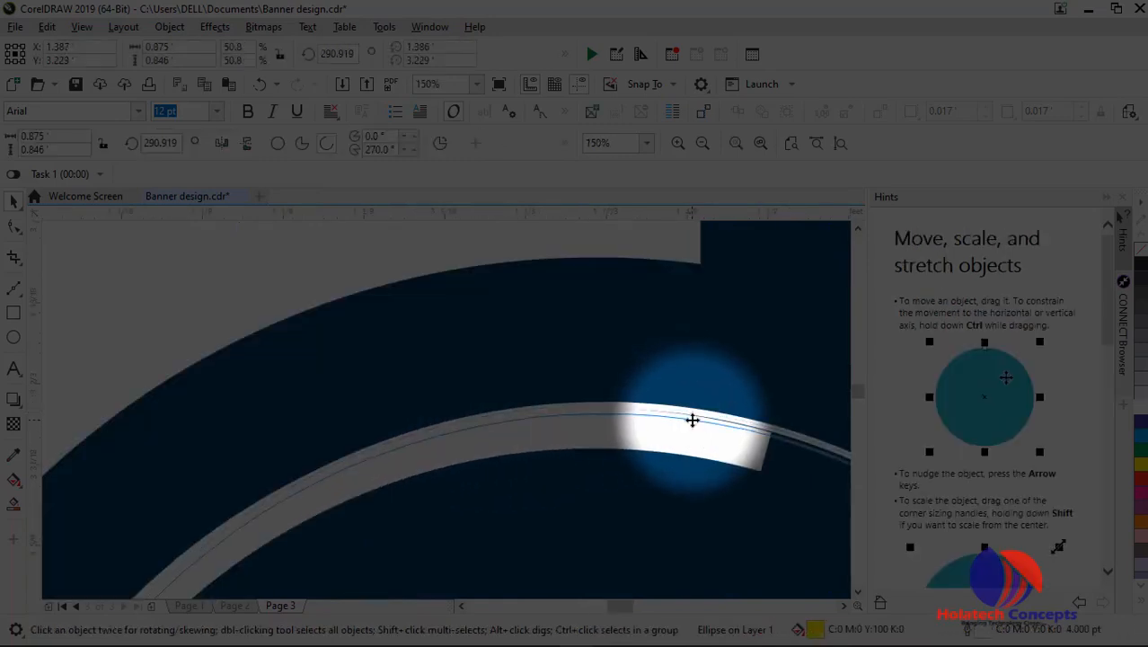
Lock the lower left blue circle
{"action": "scroll", "coordinate": [689, 415], "scroll_direction": "down", "scroll_amount": 6}
{"action": "scroll", "coordinate": [774, 524], "scroll_direction": "up", "scroll_amount": 2}
{"action": "scroll", "coordinate": [774, 524], "scroll_direction": "down", "scroll_amount": 1}
{"action": "left_click_drag", "start_coordinate": [859, 402], "coordinate": [859, 427]}
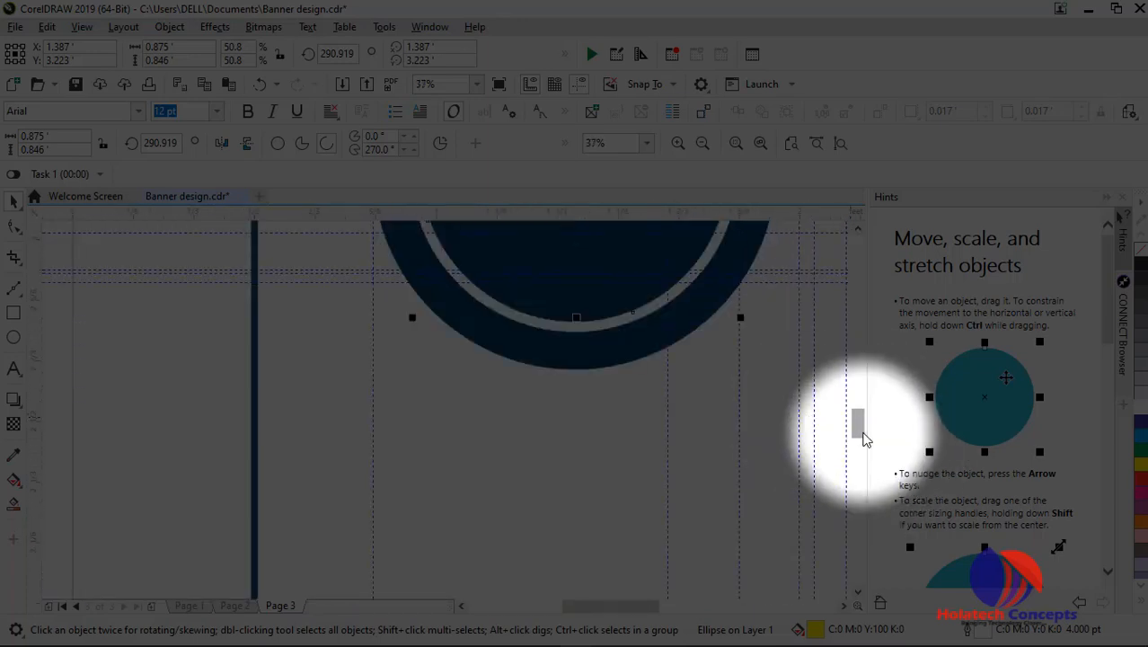
{"action": "scroll", "coordinate": [633, 415], "scroll_direction": "down", "scroll_amount": 4}
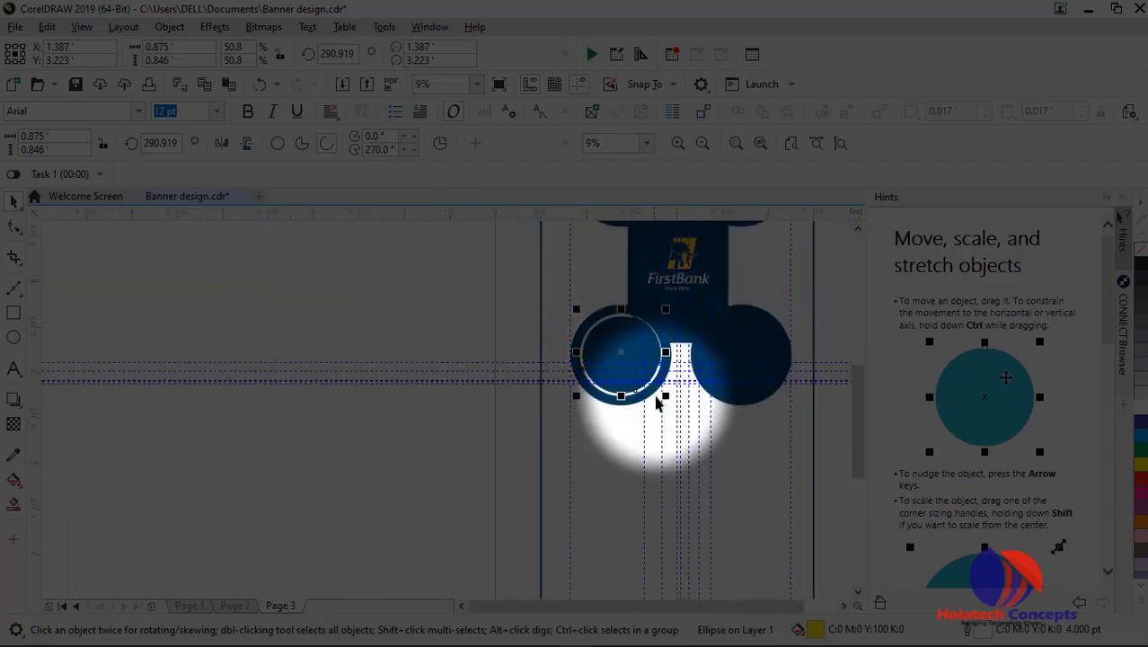
{"action": "left_click", "coordinate": [640, 392]}
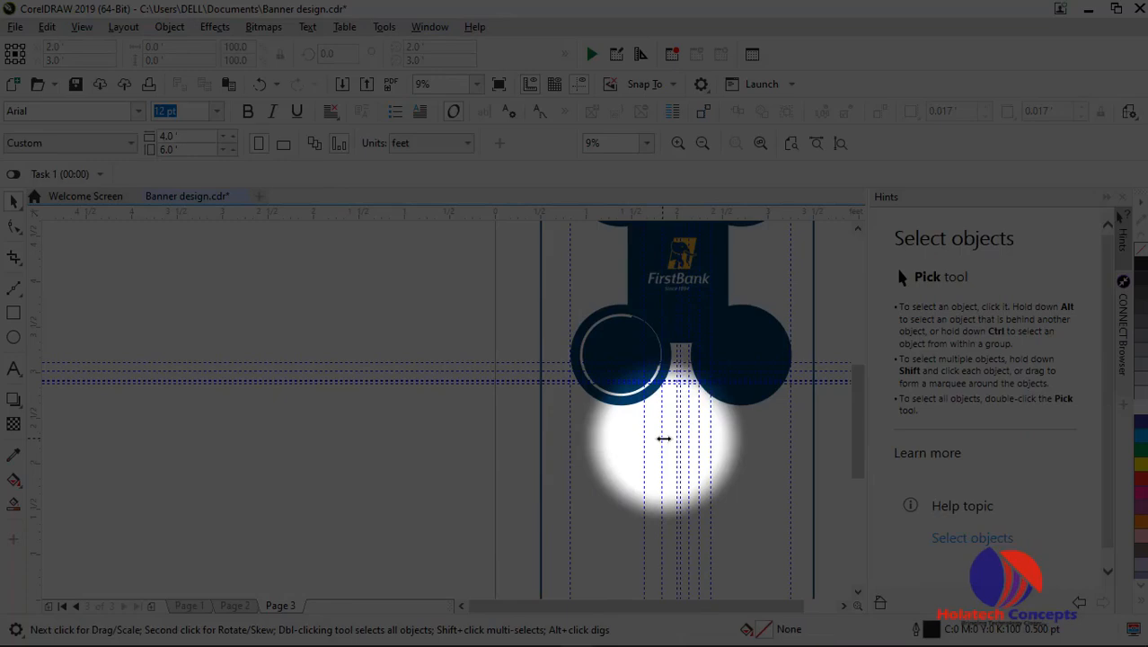
{"action": "left_click", "coordinate": [625, 406]}
{"action": "right_click", "coordinate": [624, 406]}
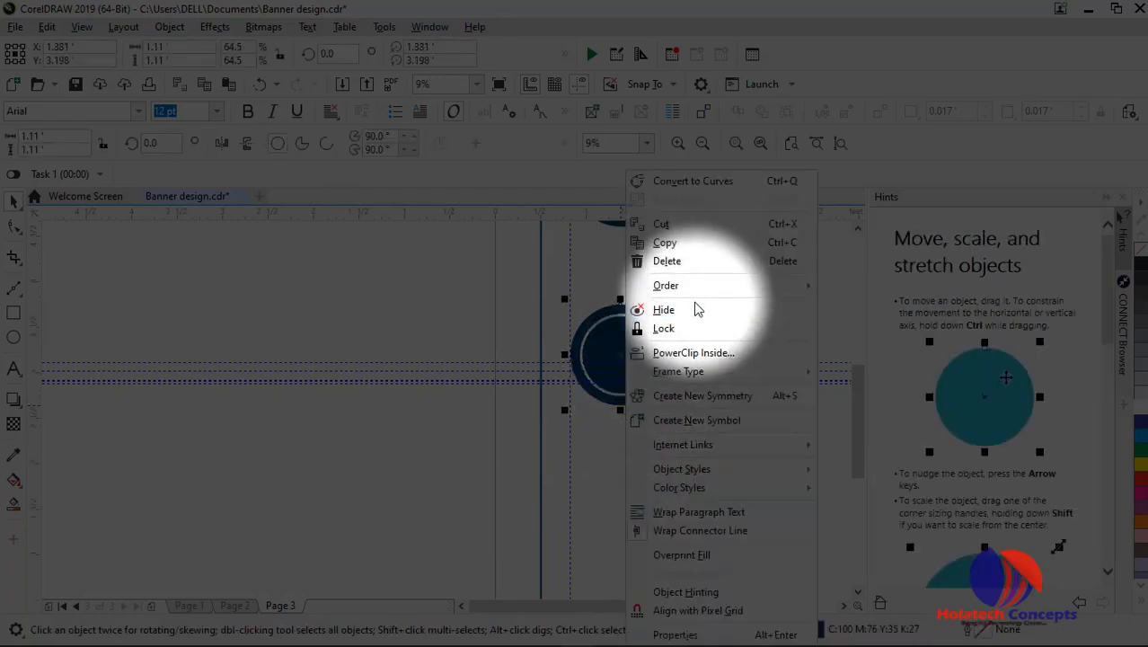
{"action": "left_click", "coordinate": [681, 329]}
Group the thick and thin white arcs on the lower left circle
{"action": "left_click", "coordinate": [597, 449]}
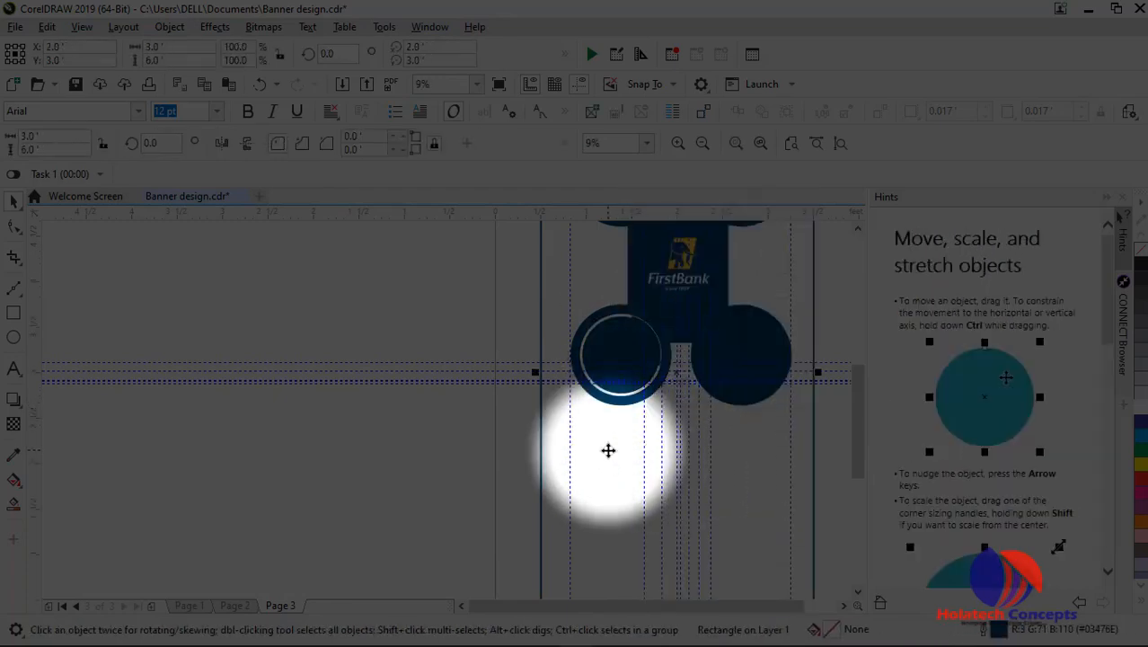
{"action": "left_click", "coordinate": [607, 448]}
{"action": "left_click_drag", "start_coordinate": [507, 279], "coordinate": [666, 414]}
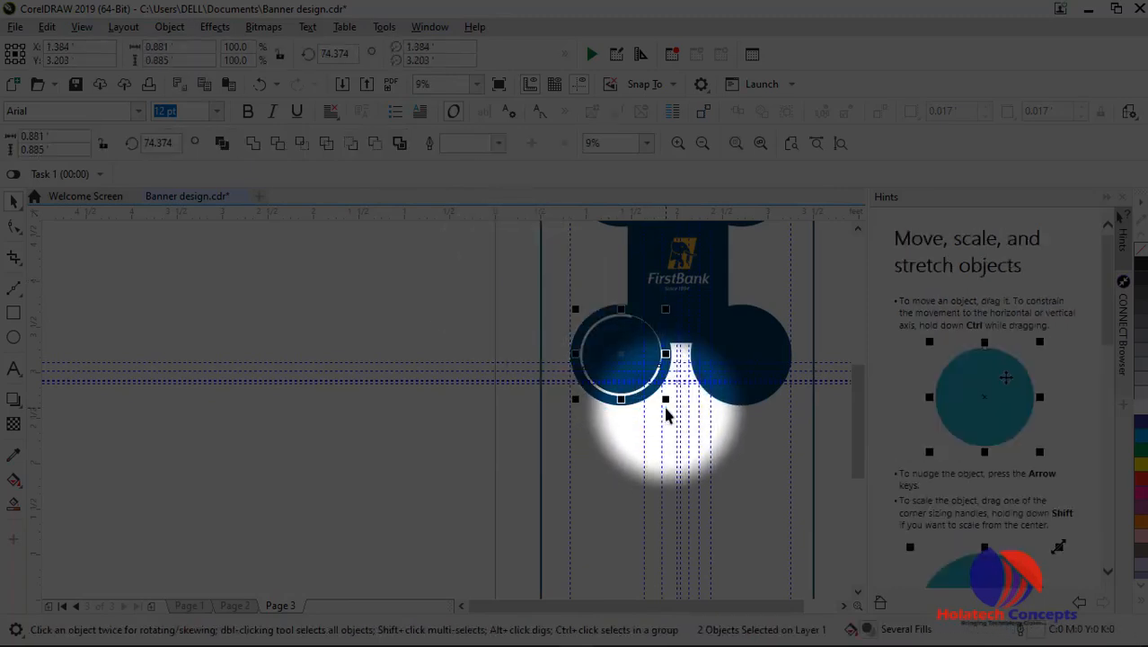
{"action": "left_click", "coordinate": [666, 407]}
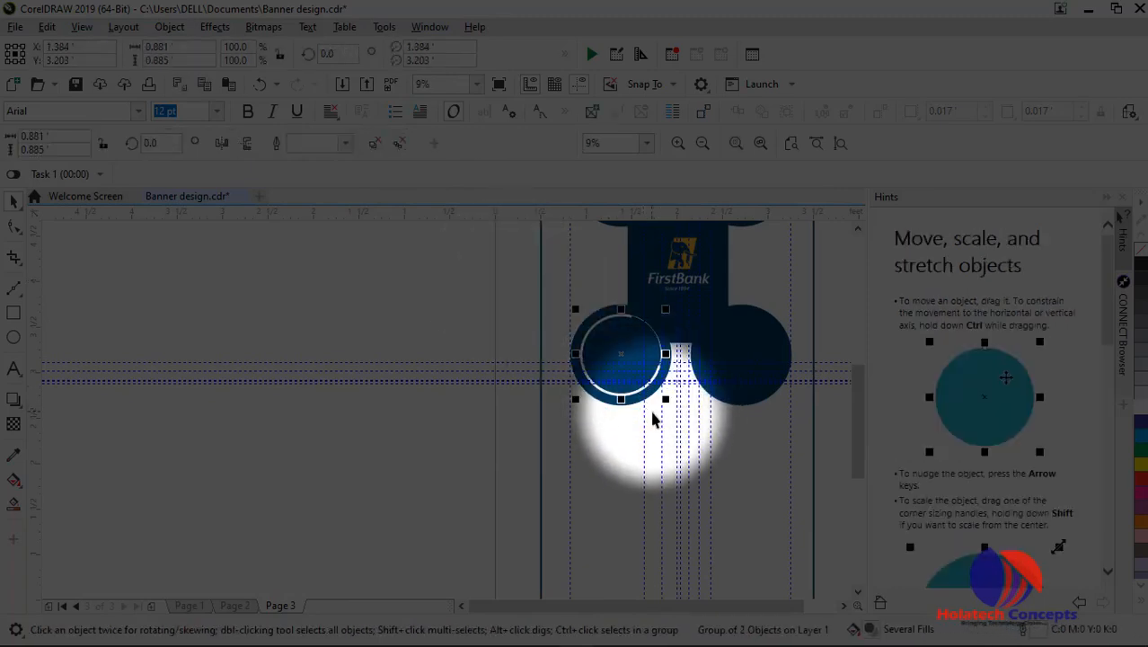
{"action": "key", "text": "Escape"}
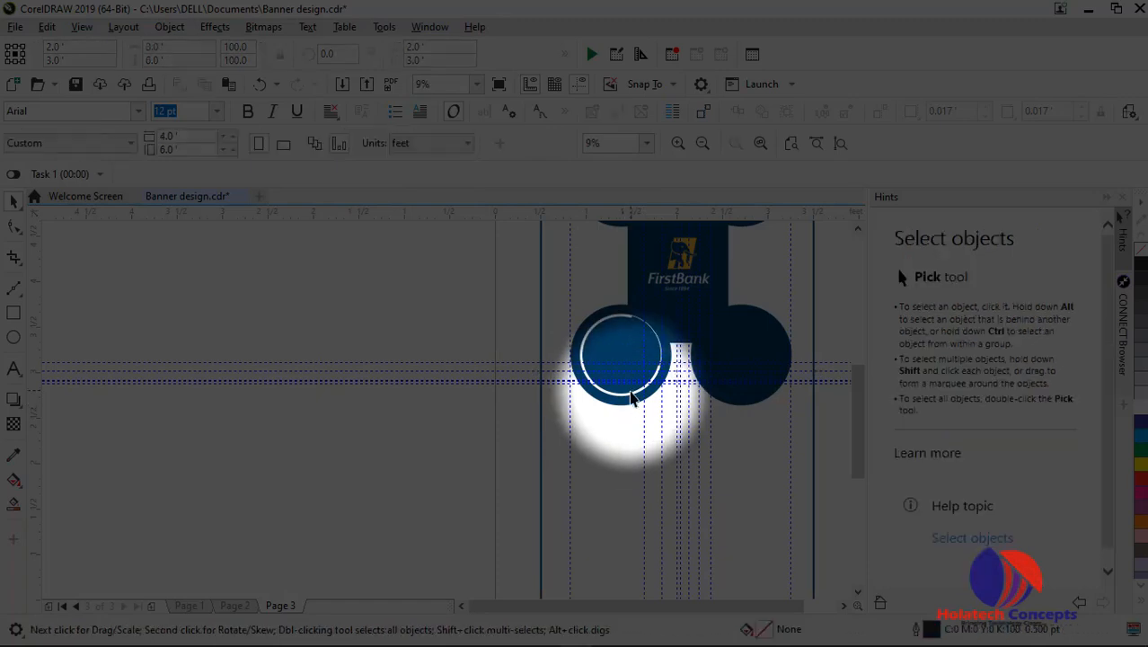
Copy the grouped arcs onto the lower right blue circle at X 2.725 ft, Y 3.2 ft and rotate the copy
{"action": "left_click", "coordinate": [631, 398]}
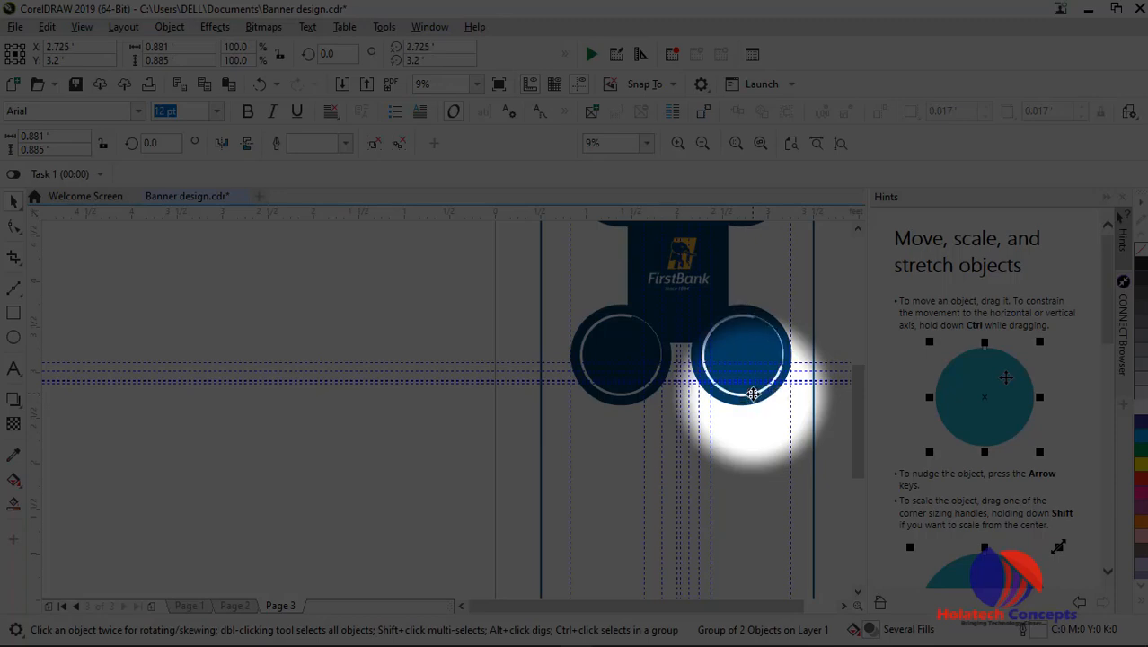
{"action": "left_click", "coordinate": [753, 392]}
{"action": "left_click_drag", "start_coordinate": [787, 399], "coordinate": [677, 311]}
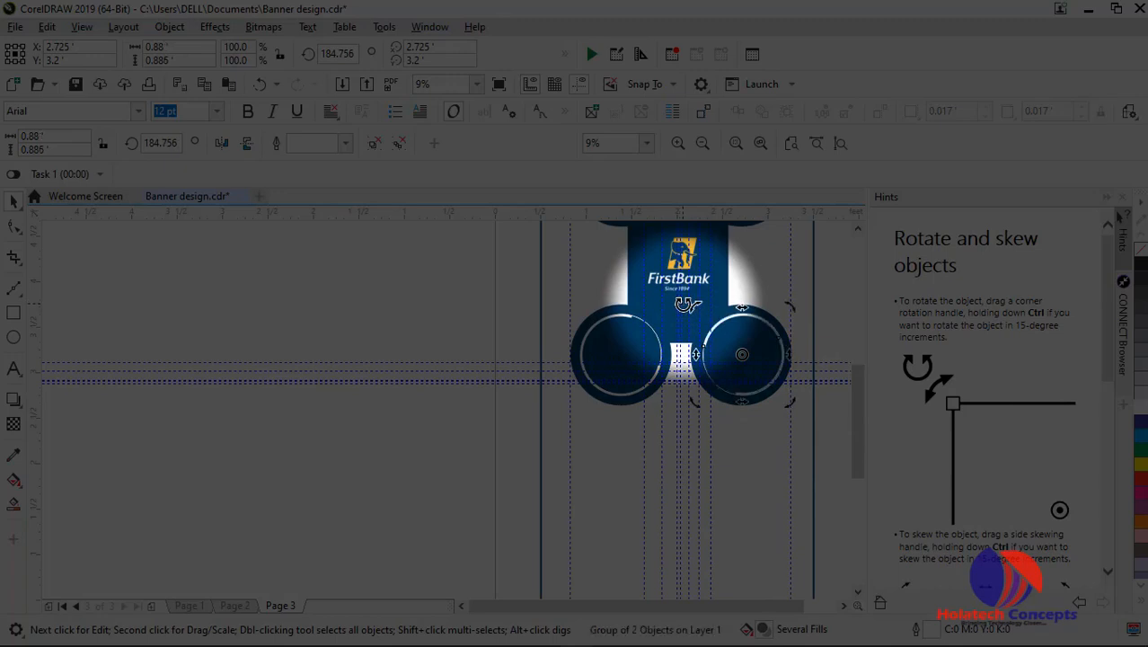
{"action": "left_click_drag", "start_coordinate": [793, 401], "coordinate": [733, 403]}
{"action": "left_click", "coordinate": [741, 443]}
{"action": "scroll", "coordinate": [758, 422], "scroll_direction": "down", "scroll_amount": 1}
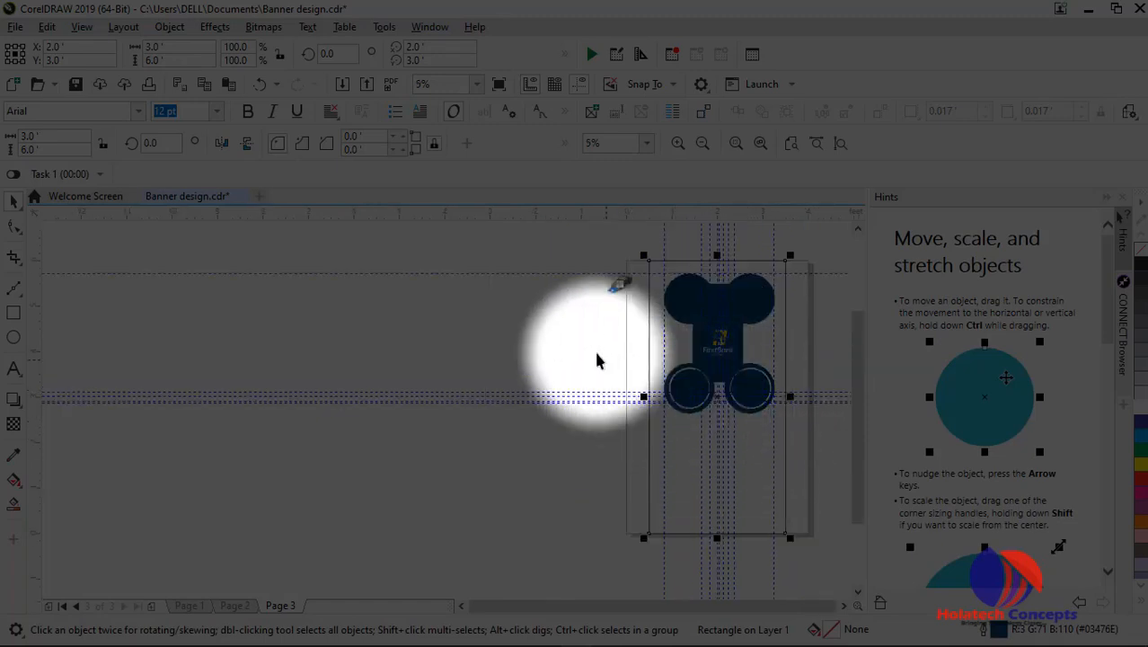
{"action": "left_click", "coordinate": [575, 321]}
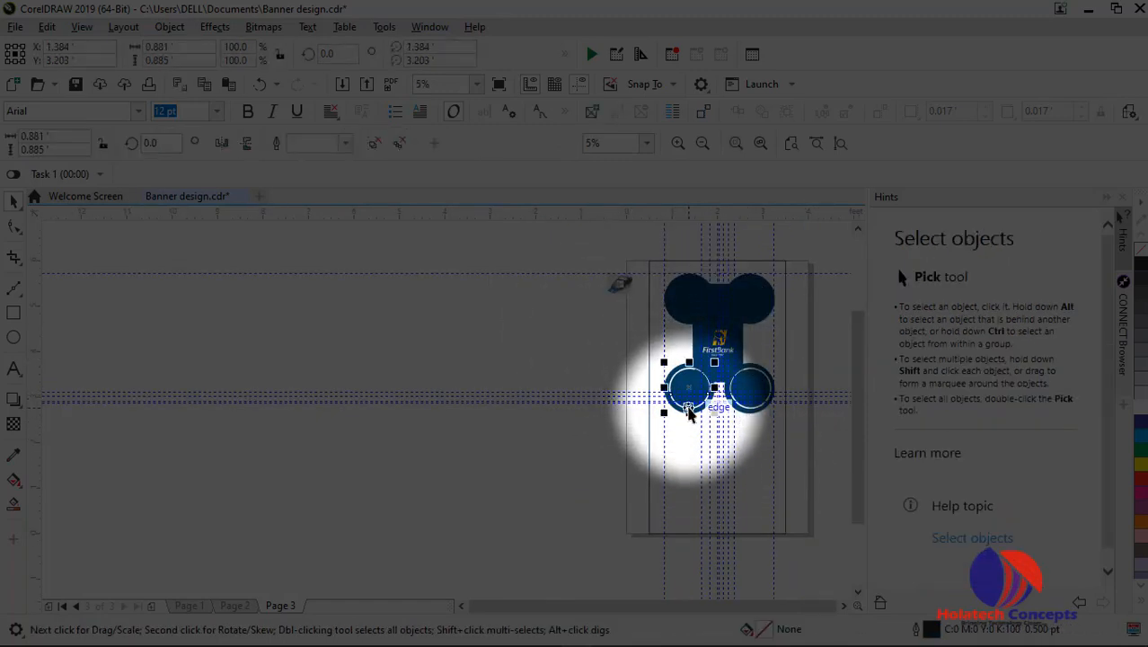
Copy both lower white arc rings onto the upper two blue circles, centred at X 2.049 ft, Y 5.166 ft
{"action": "left_click", "coordinate": [689, 411]}
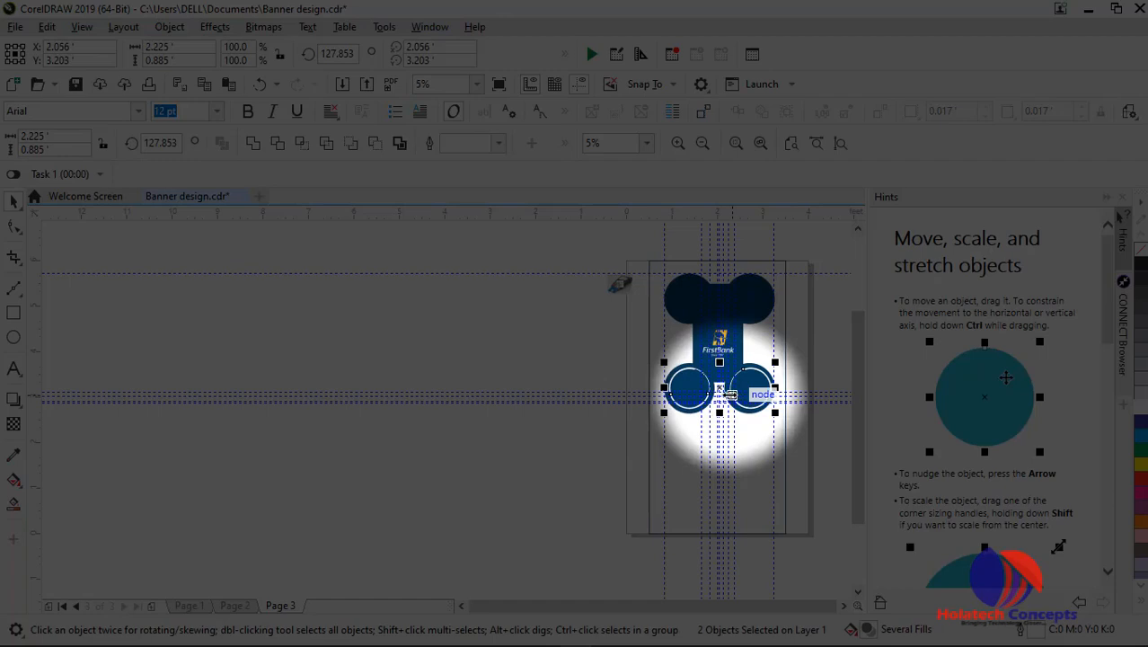
{"action": "left_click_drag", "start_coordinate": [724, 388], "coordinate": [724, 302]}
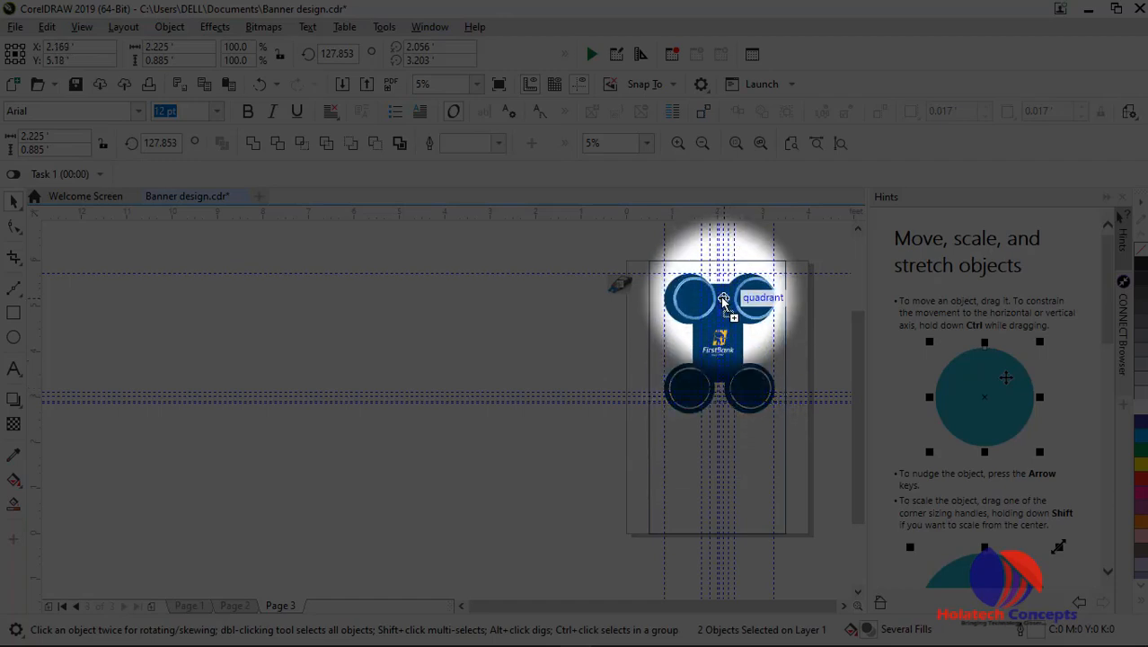
{"action": "left_click_drag", "start_coordinate": [720, 307], "coordinate": [720, 306]}
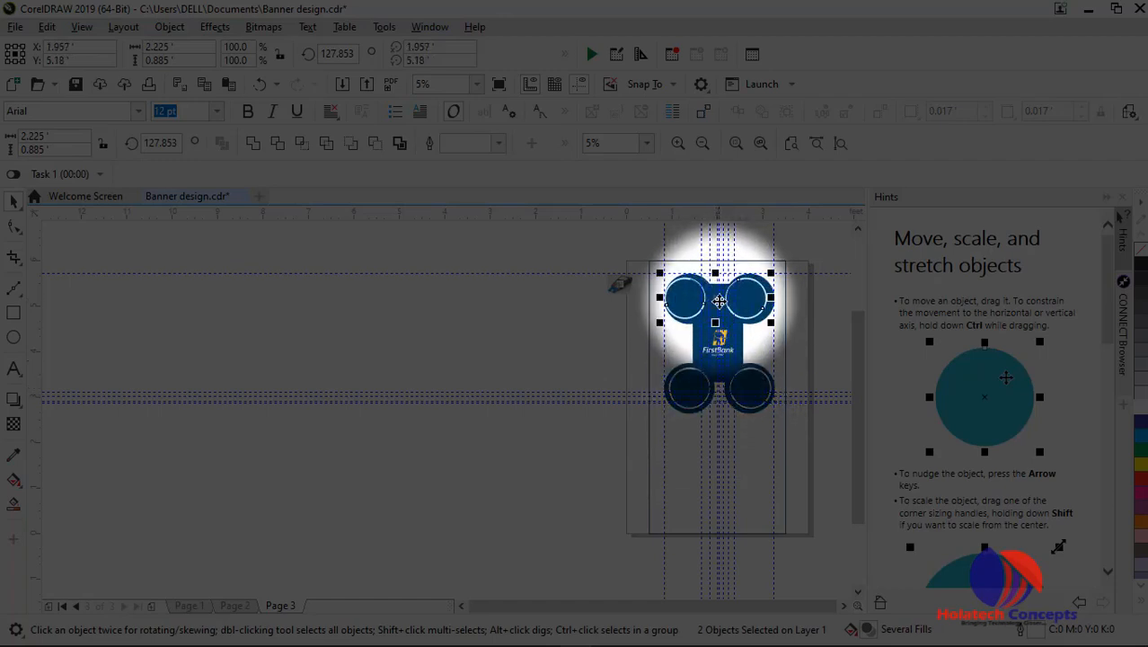
{"action": "scroll", "coordinate": [721, 307], "scroll_direction": "up", "scroll_amount": 2}
{"action": "scroll", "coordinate": [730, 299], "scroll_direction": "up", "scroll_amount": 2}
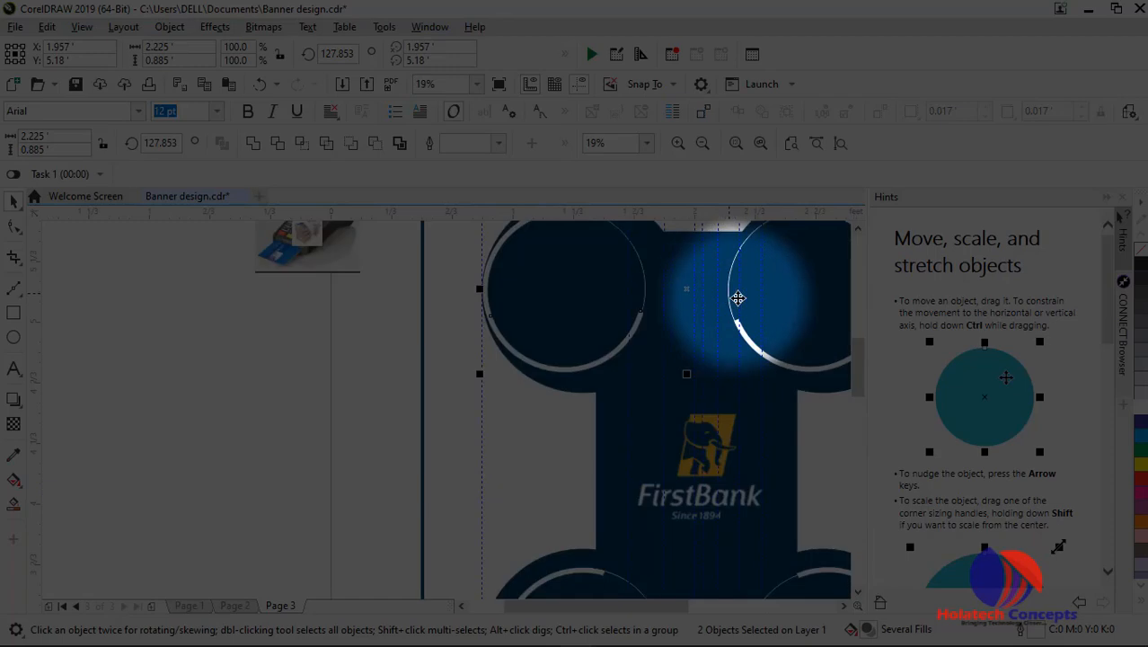
{"action": "scroll", "coordinate": [748, 302], "scroll_direction": "down", "scroll_amount": 2}
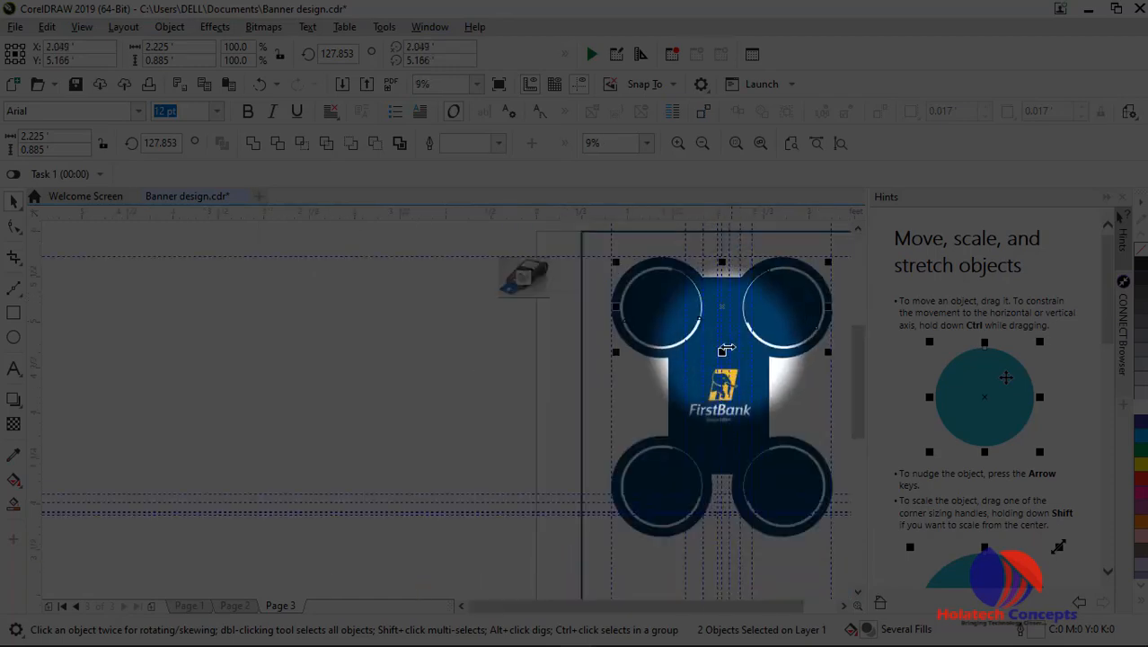
Place a vertical guideline at X 0.919 ft, just inside the outer edge of the left blue circles
{"action": "left_click", "coordinate": [481, 361]}
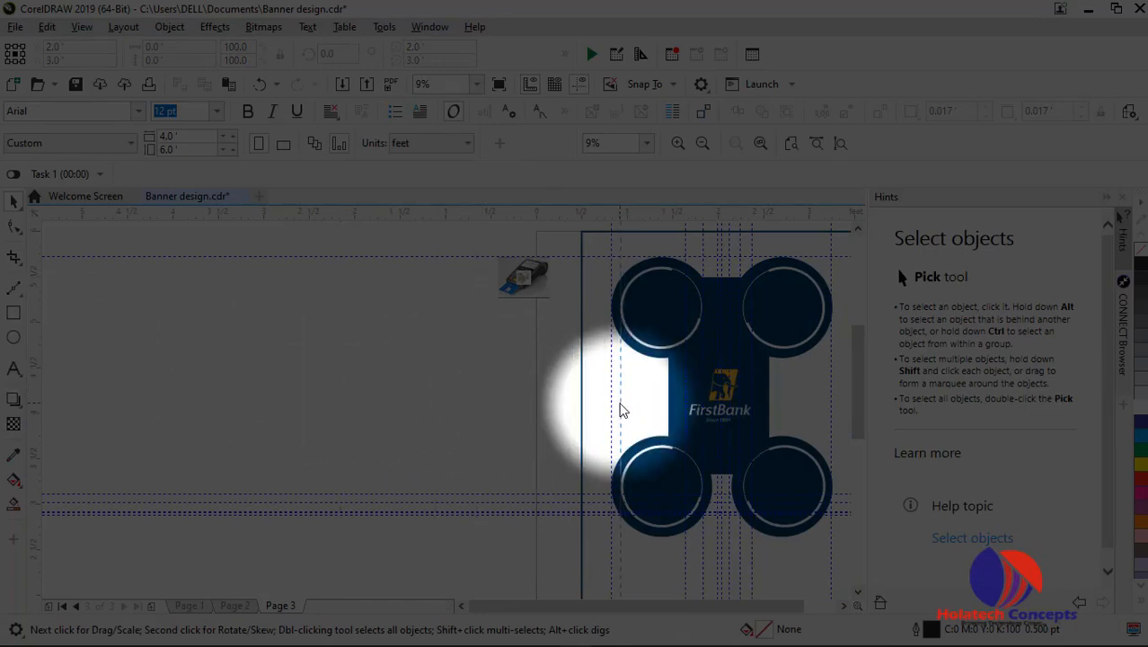
{"action": "left_click", "coordinate": [622, 410]}
{"action": "scroll", "coordinate": [627, 379], "scroll_direction": "up", "scroll_amount": 2}
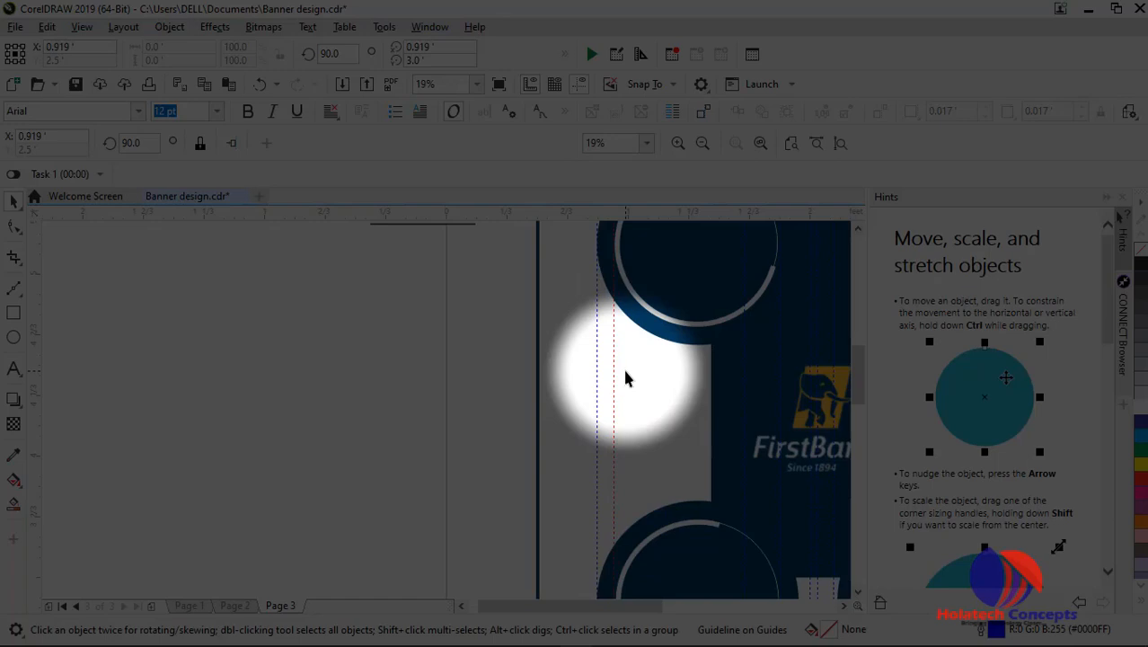
{"action": "scroll", "coordinate": [626, 378], "scroll_direction": "down", "scroll_amount": 3}
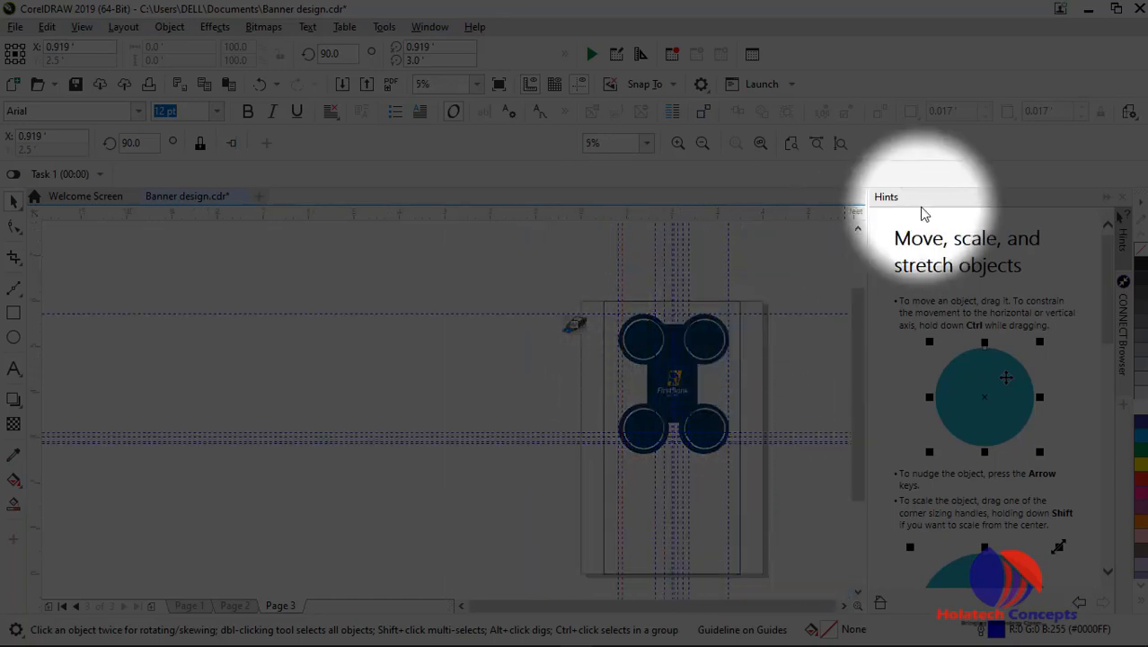
PowerClip the POS terminal picture inside the arc ring of the lower left circle
{"action": "left_click", "coordinate": [838, 143]}
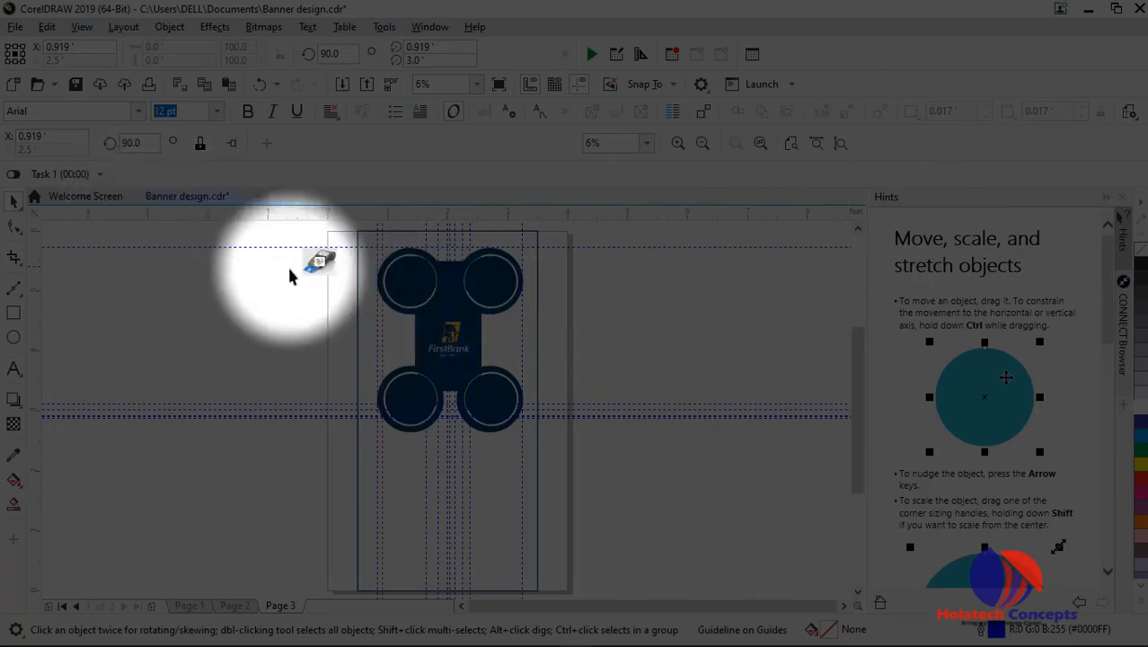
{"action": "left_click_drag", "start_coordinate": [318, 262], "coordinate": [410, 401]}
{"action": "left_click", "coordinate": [474, 480]}
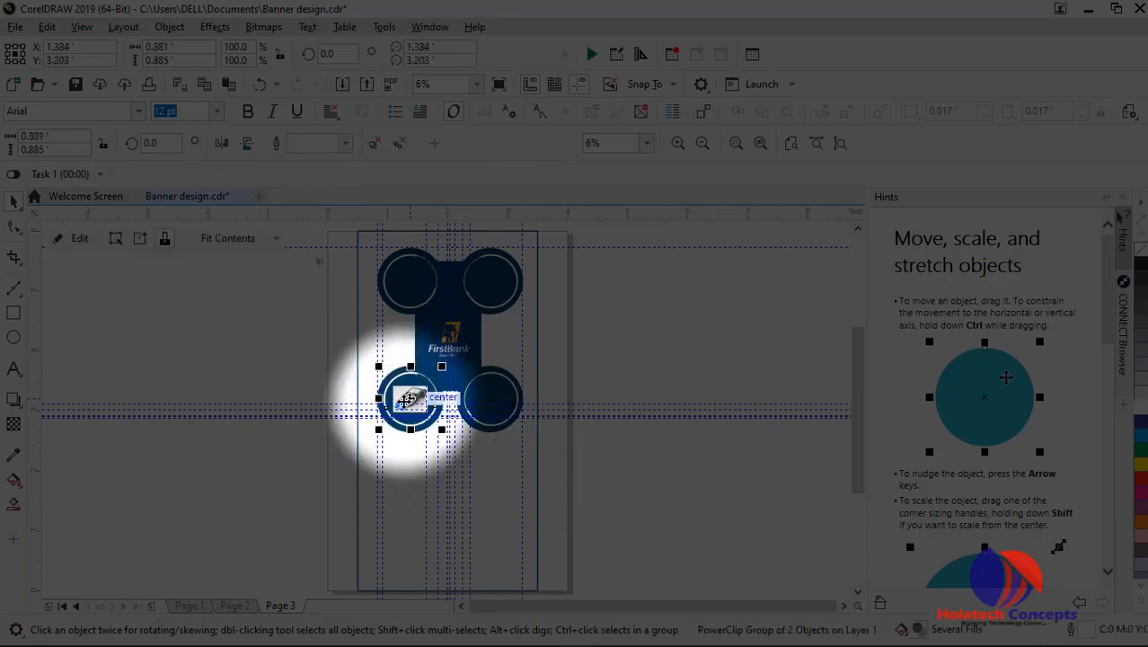
Edit the lower left PowerClip contents and enlarge the POS terminal picture from its centre to about 1.186 by 0.93 ft
{"action": "double_click", "coordinate": [409, 399]}
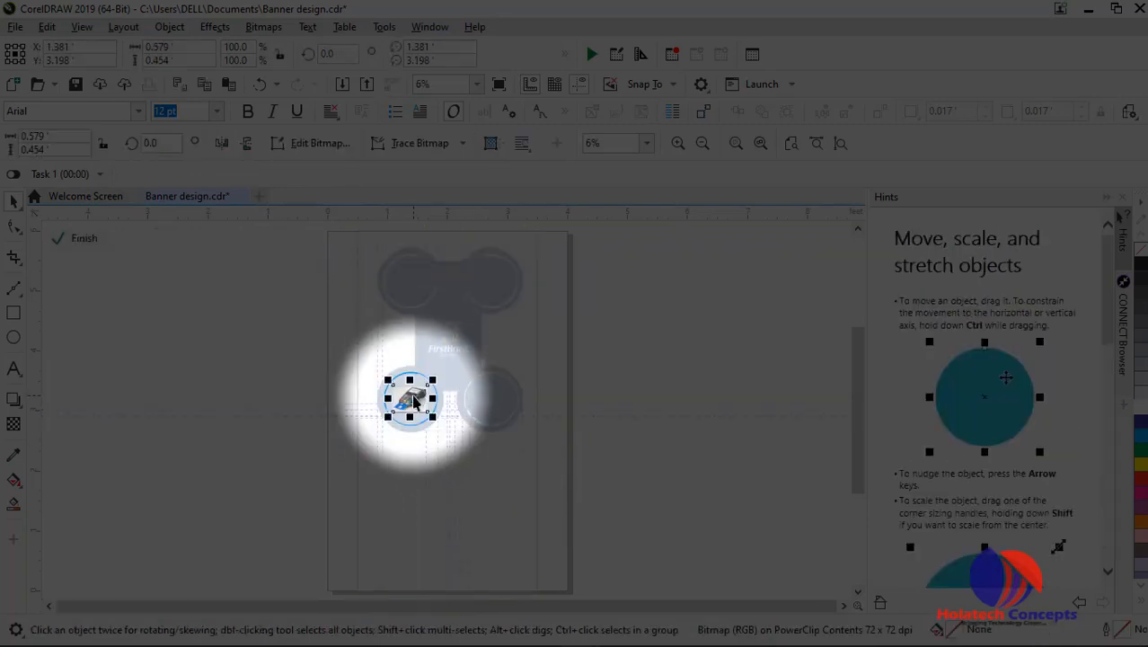
{"action": "scroll", "coordinate": [411, 398], "scroll_direction": "up", "scroll_amount": 5}
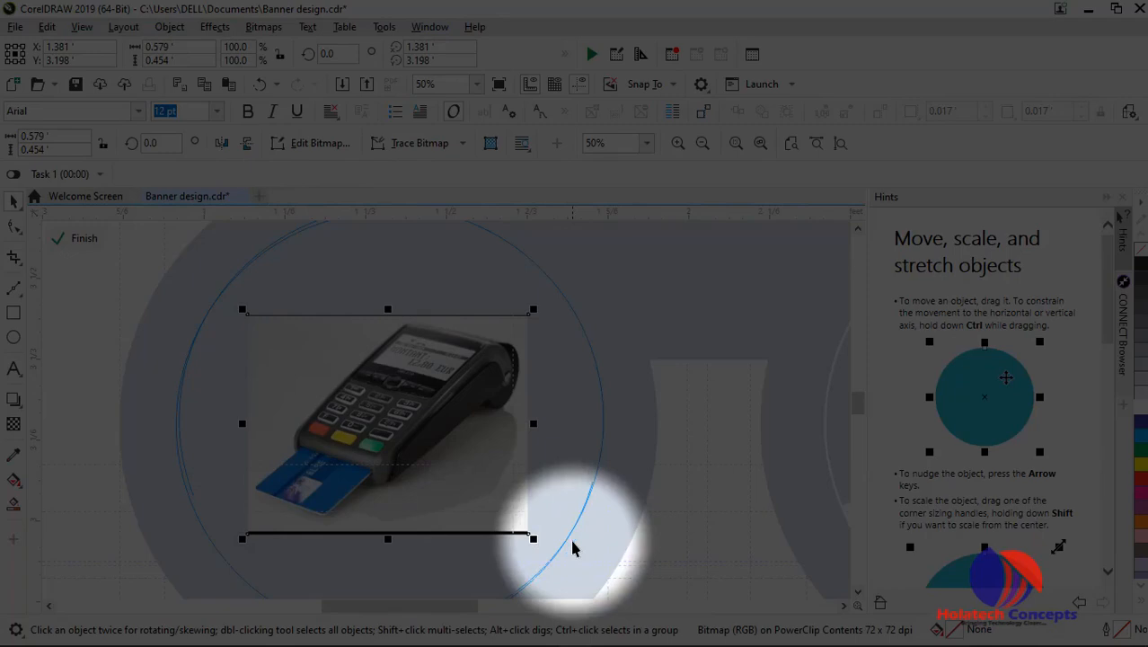
{"action": "left_click_drag", "start_coordinate": [533, 539], "coordinate": [683, 571]}
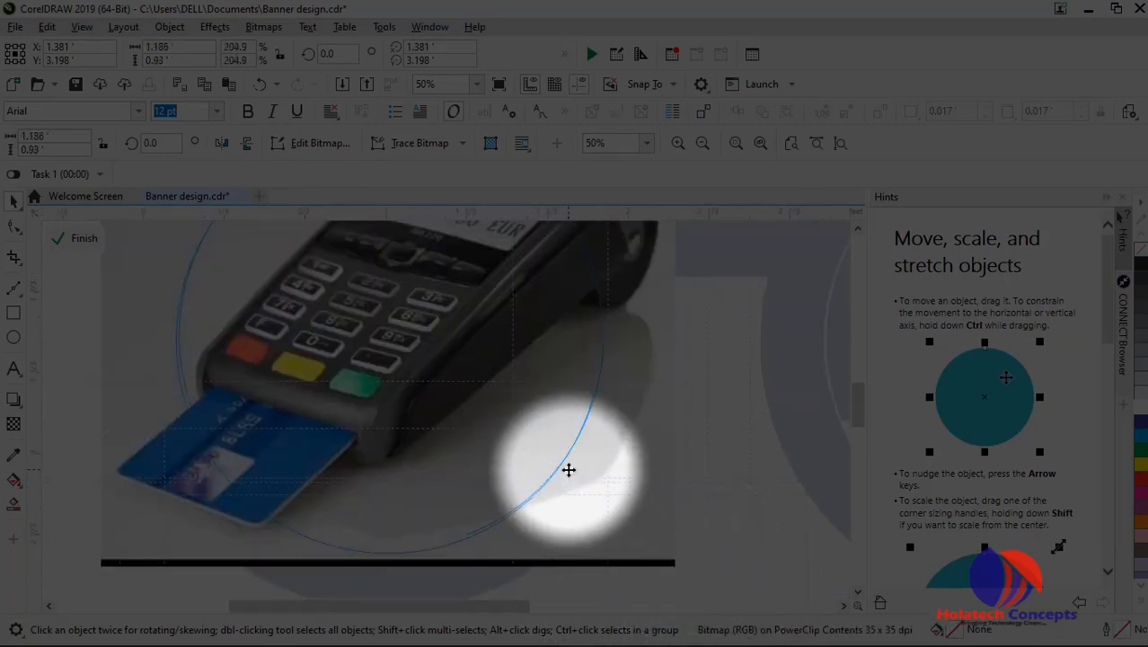
{"action": "scroll", "coordinate": [568, 469], "scroll_direction": "down", "scroll_amount": 2}
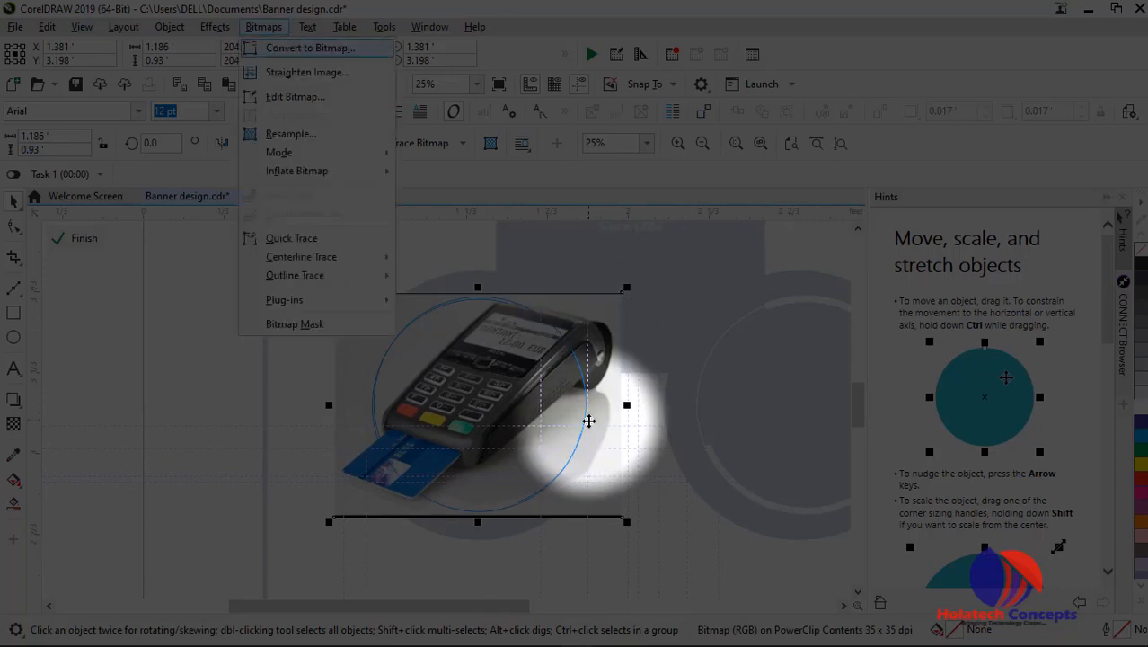
Convert the enlarged POS terminal picture to a bitmap and finish editing the PowerClip contents
{"action": "key", "text": "Return"}
{"action": "left_click", "coordinate": [588, 419]}
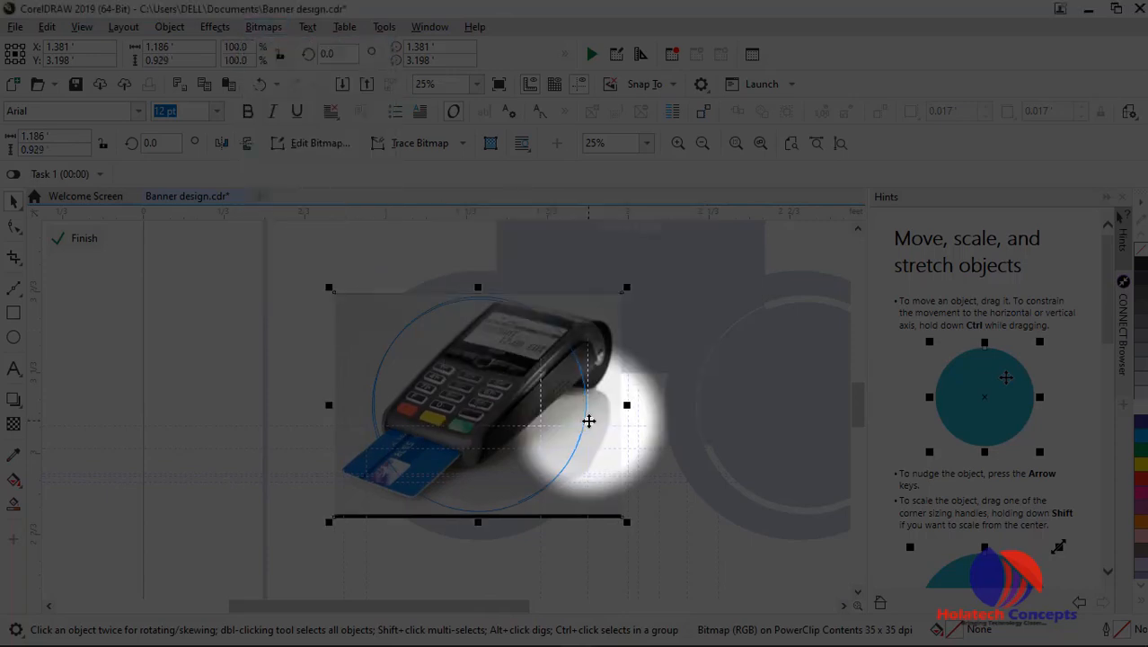
{"action": "left_click", "coordinate": [222, 377], "text": "ctrl"}
{"action": "scroll", "coordinate": [247, 362], "scroll_direction": "down", "scroll_amount": 1}
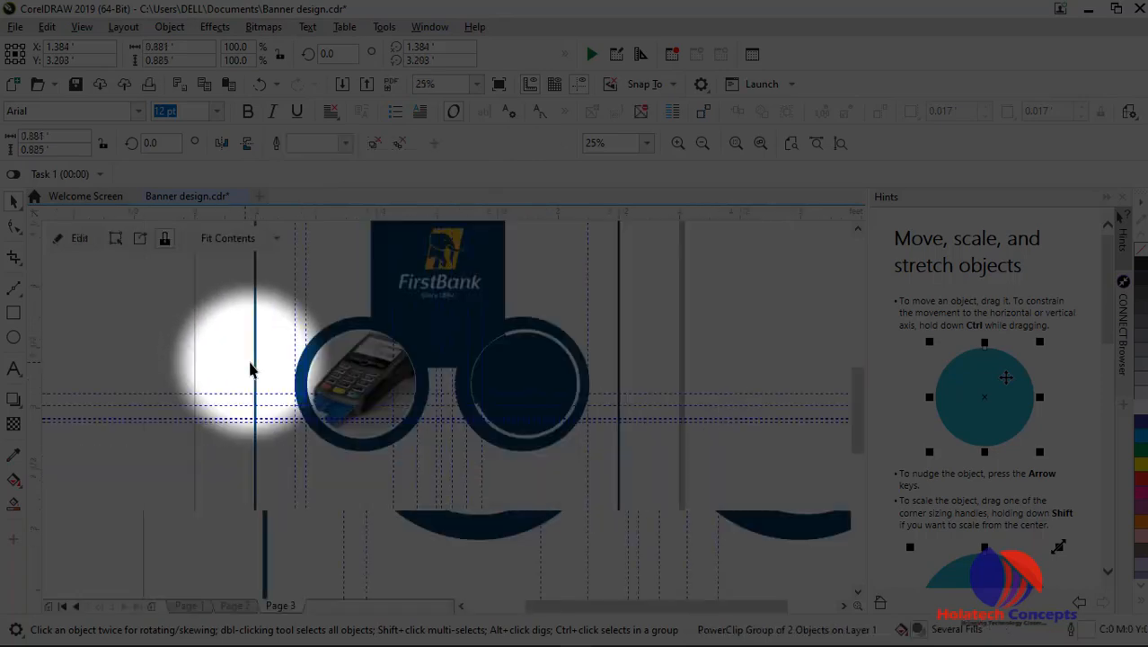
{"action": "scroll", "coordinate": [332, 346], "scroll_direction": "down", "scroll_amount": 3}
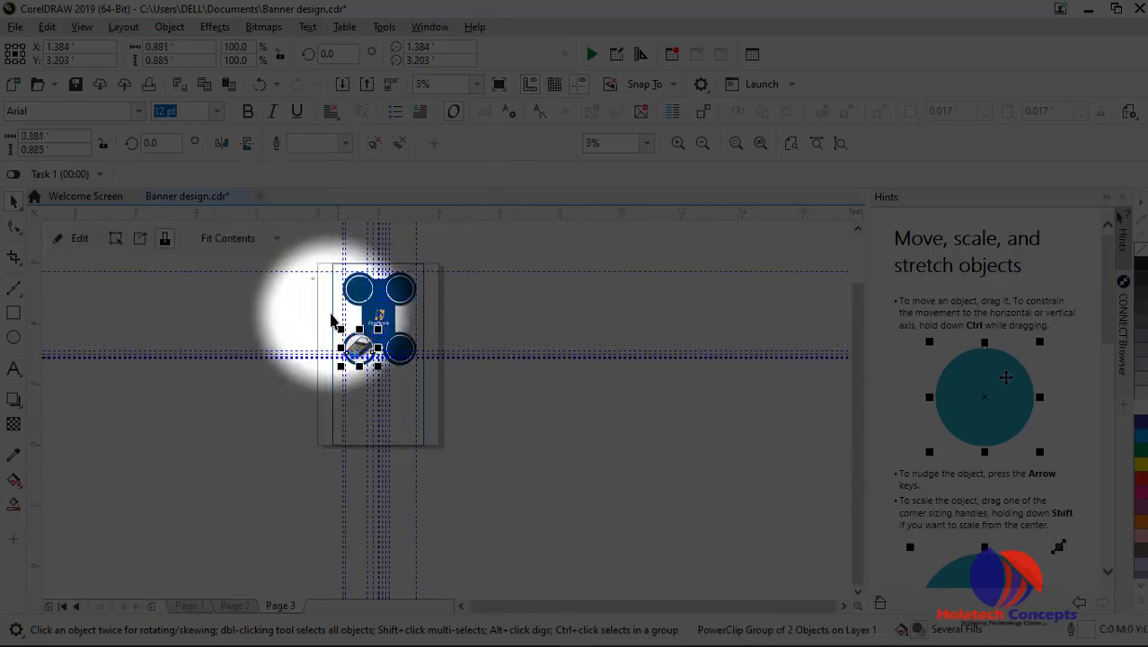
PowerClip the small banknote stack picture inside the arc ring of the upper left circle
{"action": "left_click", "coordinate": [303, 293]}
{"action": "scroll", "coordinate": [305, 290], "scroll_direction": "down", "scroll_amount": 1}
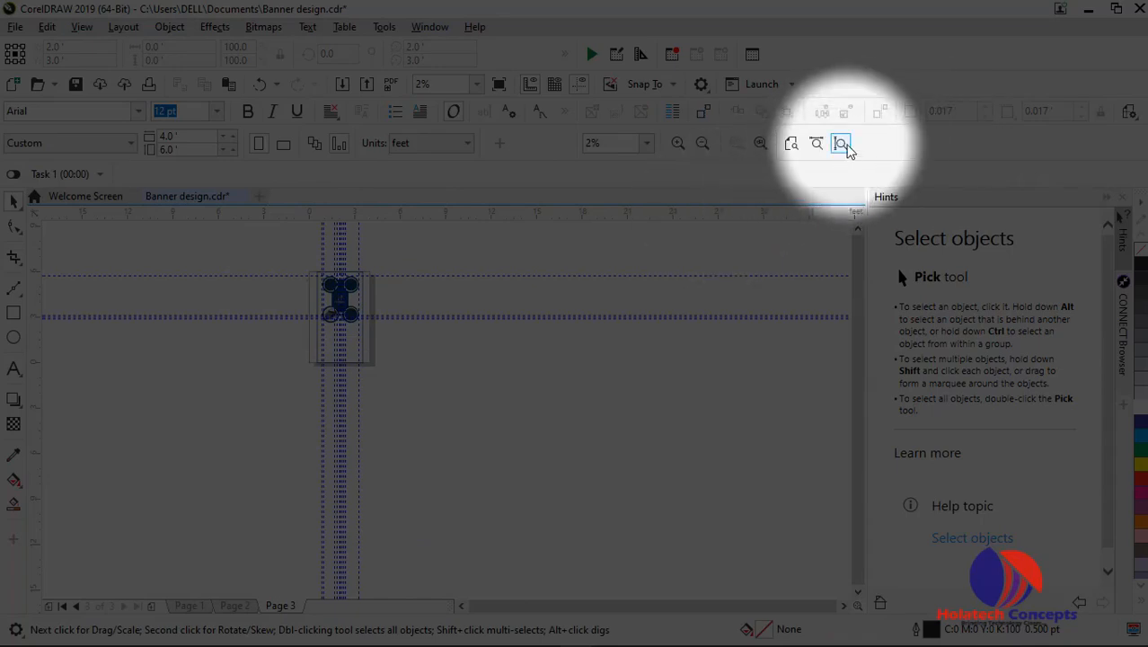
{"action": "left_click", "coordinate": [842, 144]}
{"action": "left_click", "coordinate": [322, 261]}
{"action": "left_click_drag", "start_coordinate": [323, 260], "coordinate": [409, 284]}
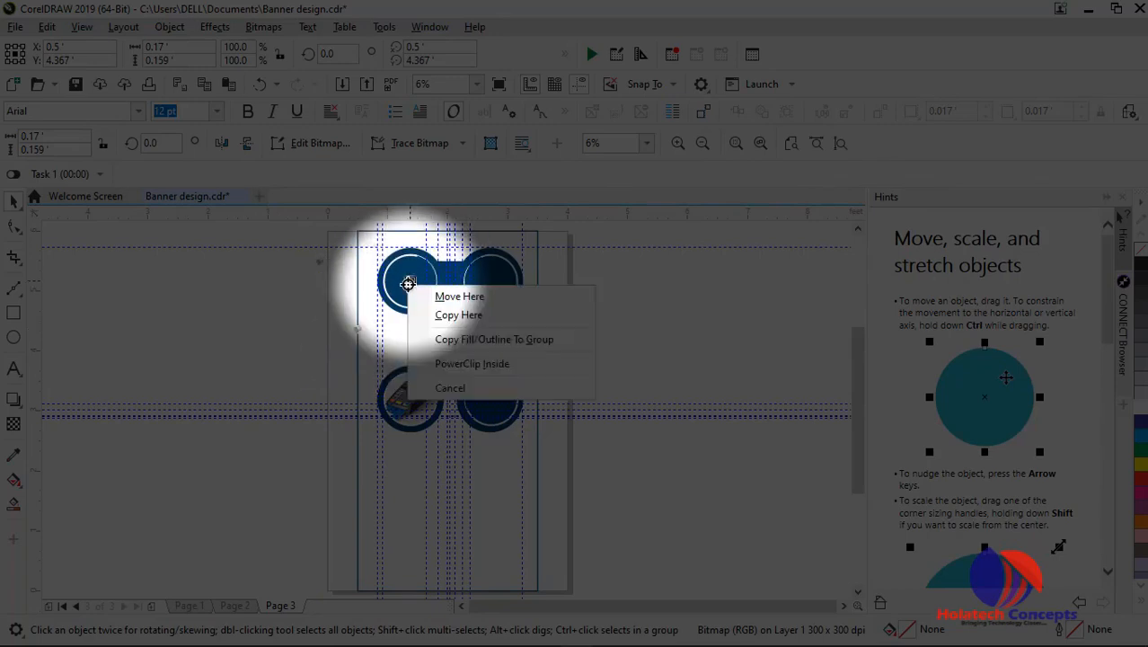
{"action": "left_click", "coordinate": [444, 364]}
PowerClip the small picture beside the page inside the arc ring of the upper right circle
{"action": "left_click_drag", "start_coordinate": [319, 261], "coordinate": [490, 284]}
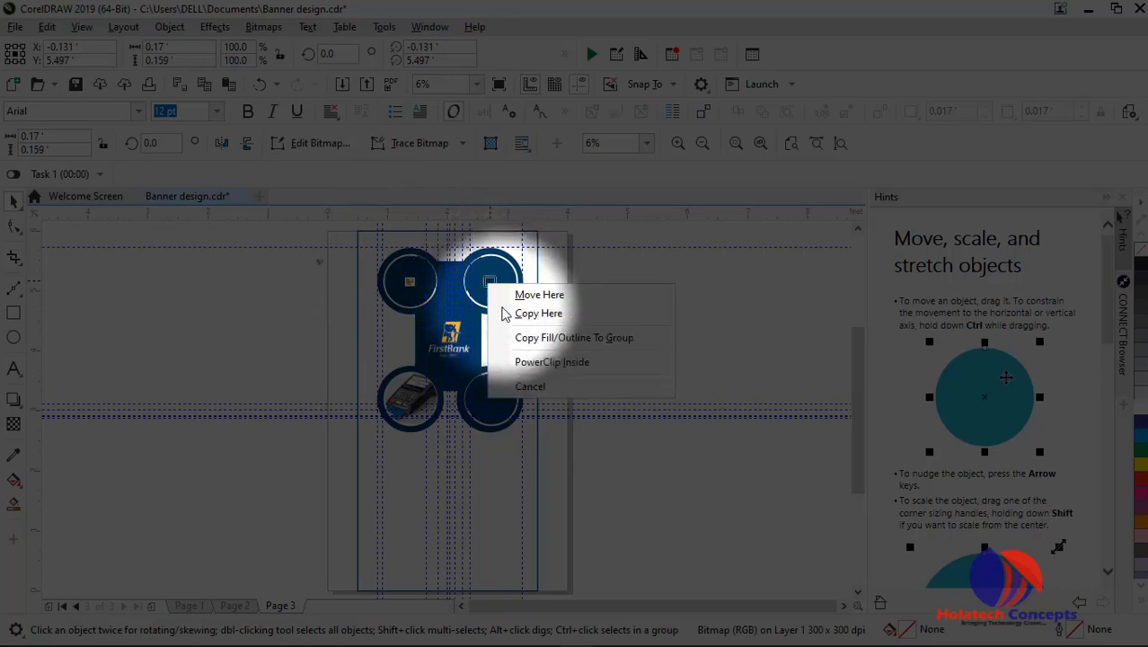
{"action": "left_click", "coordinate": [532, 361]}
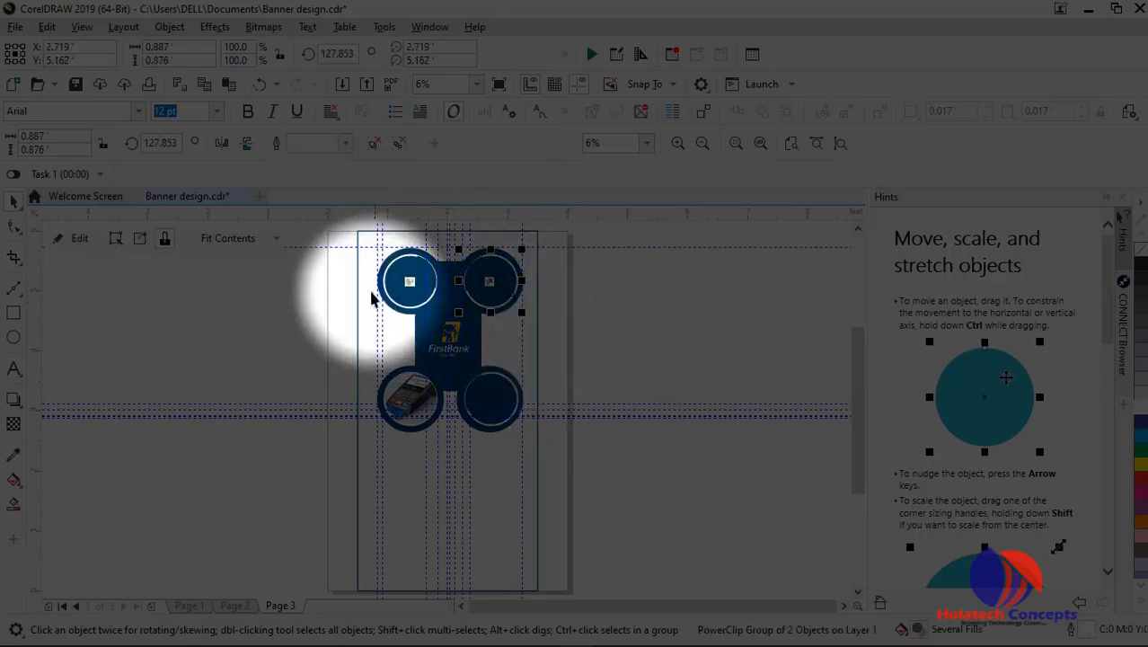
{"action": "left_click", "coordinate": [309, 271]}
{"action": "scroll", "coordinate": [326, 295], "scroll_direction": "down", "scroll_amount": 2}
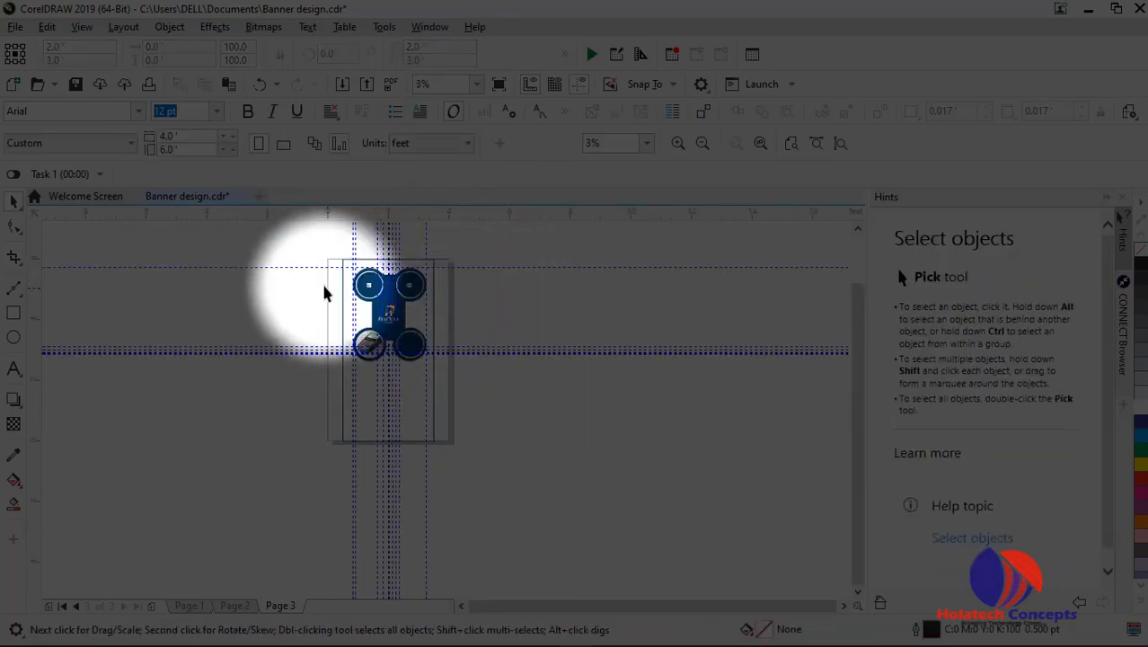
Edit the upper left PowerClip contents and enlarge the banknote picture from its centre to about 1.163 by 1.09 ft
{"action": "scroll", "coordinate": [410, 337], "scroll_direction": "up", "scroll_amount": 4}
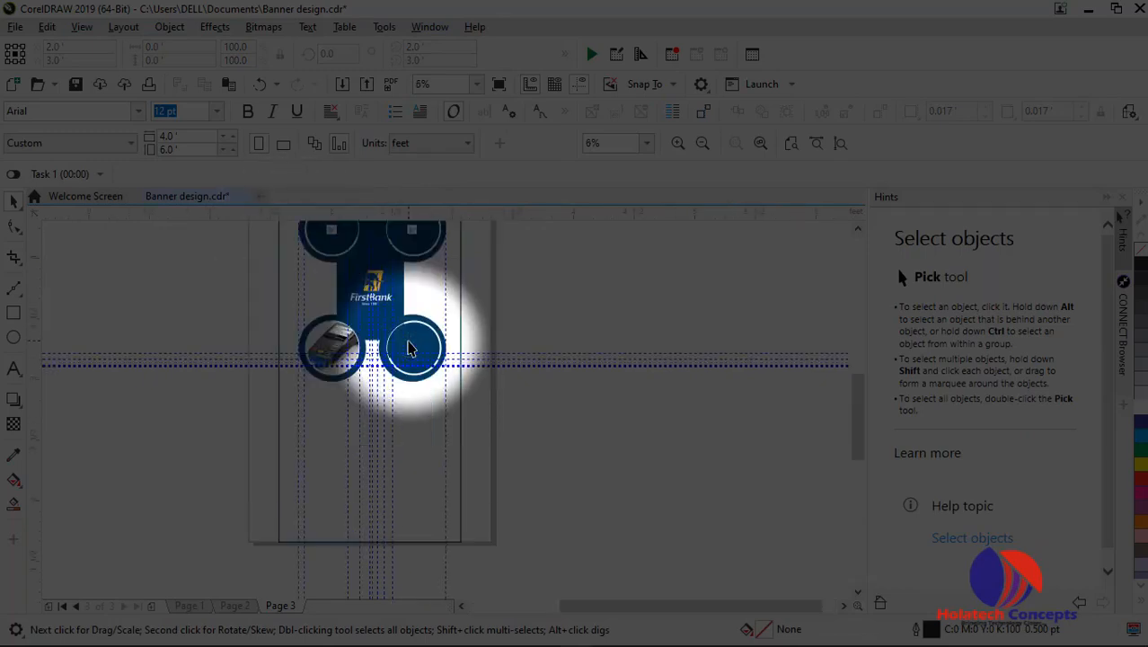
{"action": "scroll", "coordinate": [408, 348], "scroll_direction": "down", "scroll_amount": 1}
{"action": "left_click_drag", "start_coordinate": [866, 393], "coordinate": [845, 338]}
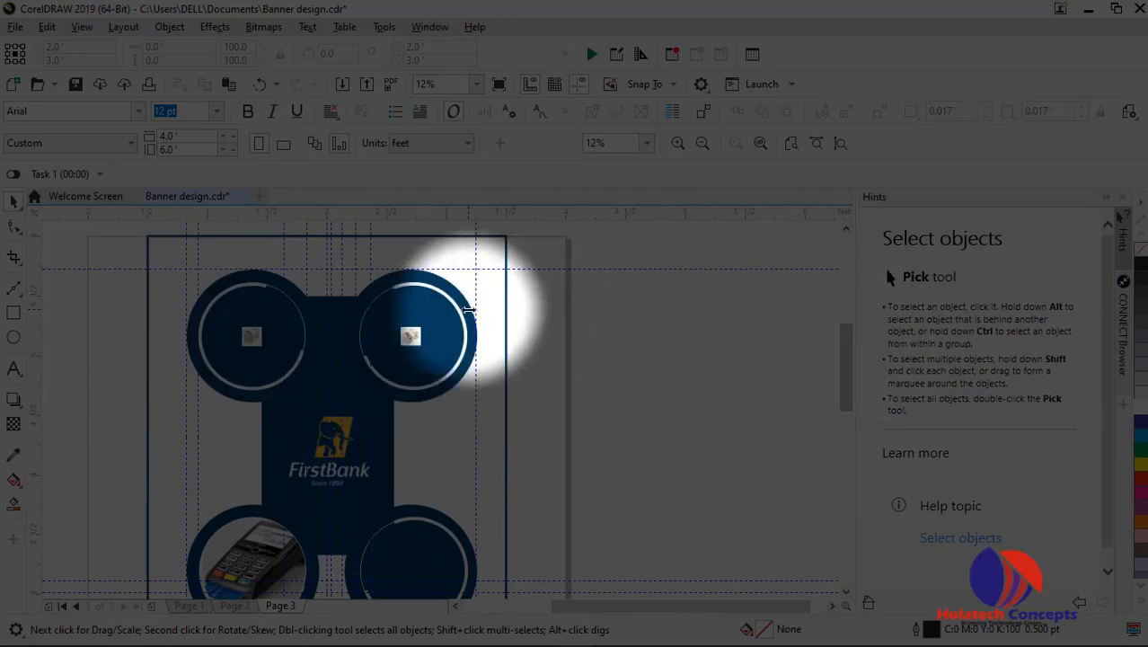
{"action": "double_click", "coordinate": [261, 346]}
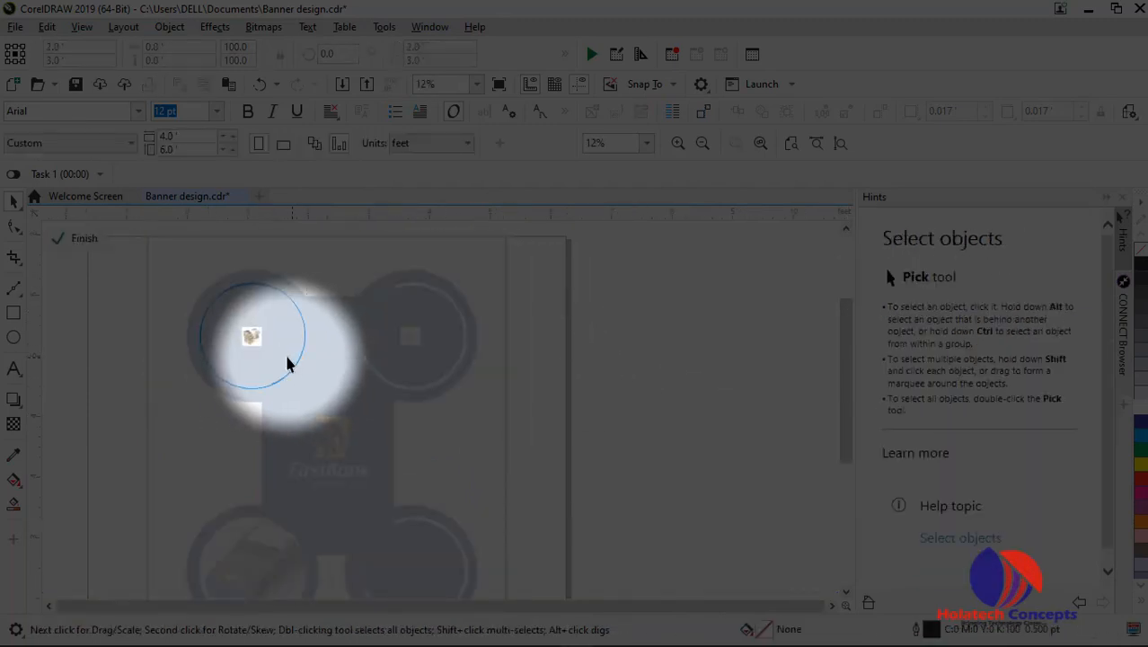
{"action": "scroll", "coordinate": [287, 357], "scroll_direction": "down", "scroll_amount": 1}
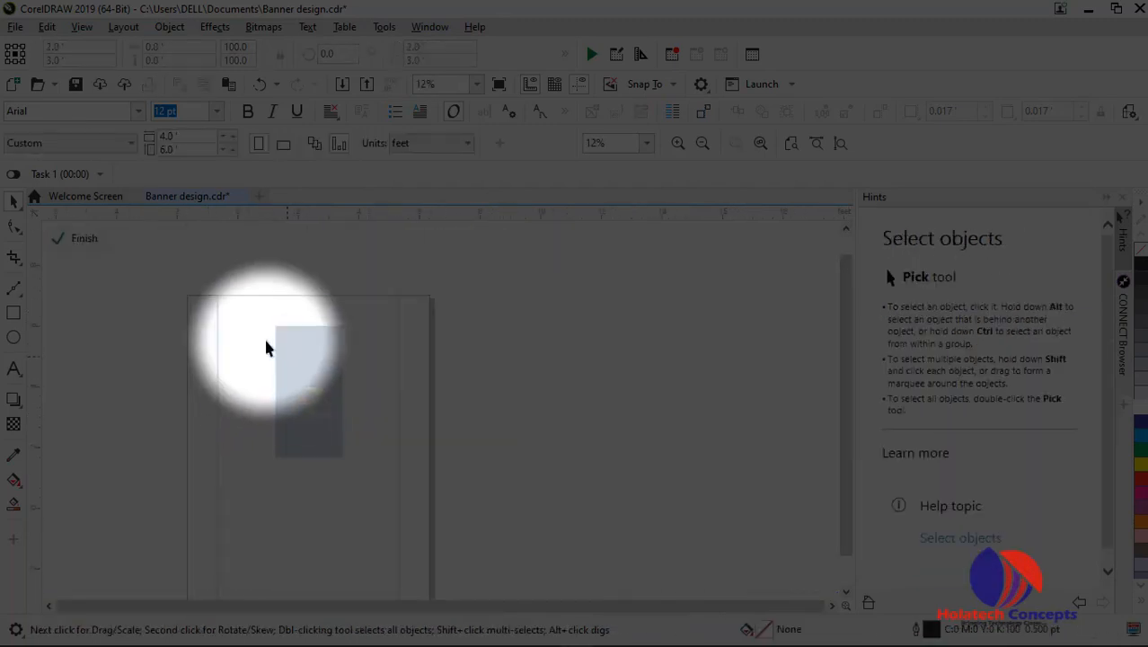
{"action": "left_click", "coordinate": [841, 145]}
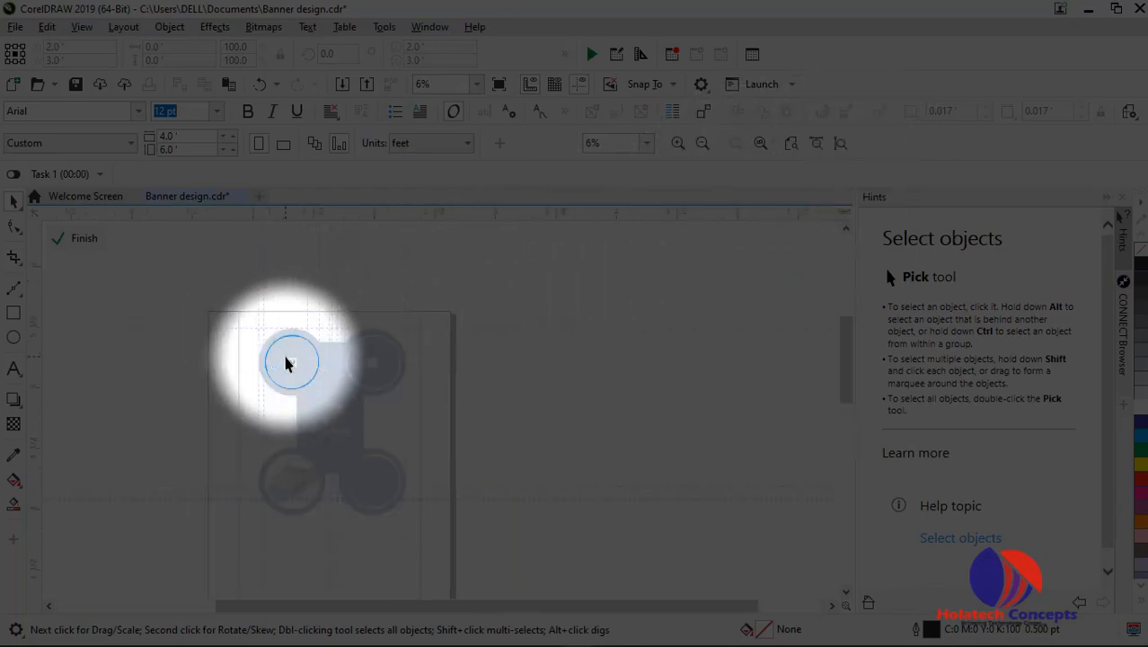
{"action": "scroll", "coordinate": [287, 362], "scroll_direction": "up", "scroll_amount": 2}
{"action": "left_click", "coordinate": [321, 398]}
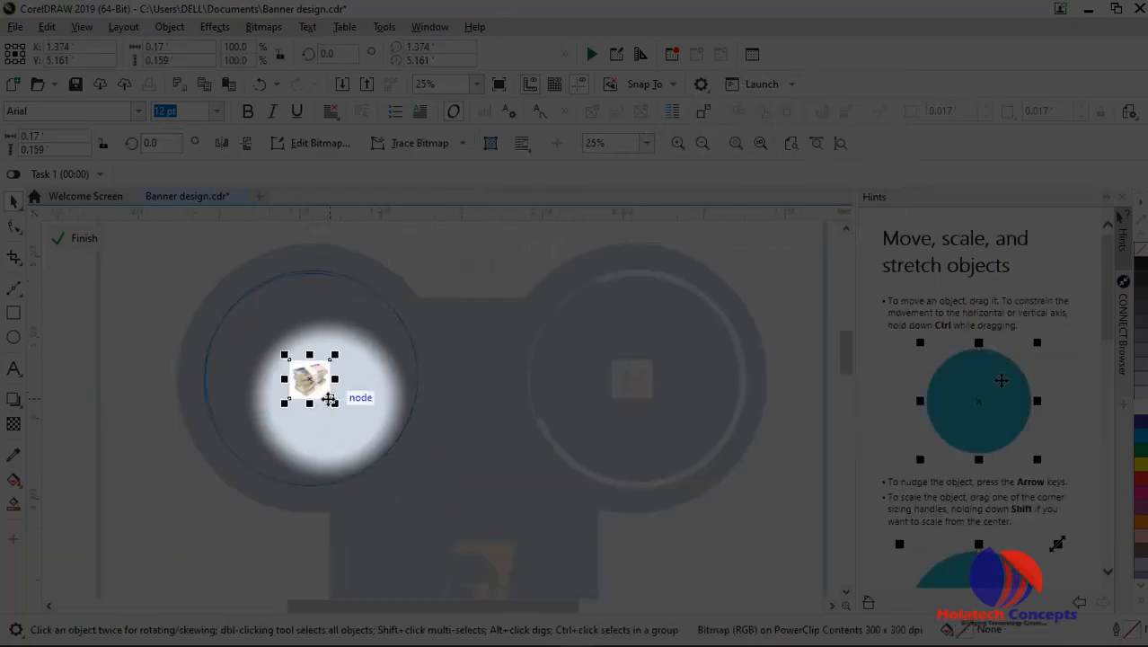
{"action": "left_click_drag", "start_coordinate": [336, 404], "coordinate": [454, 515]}
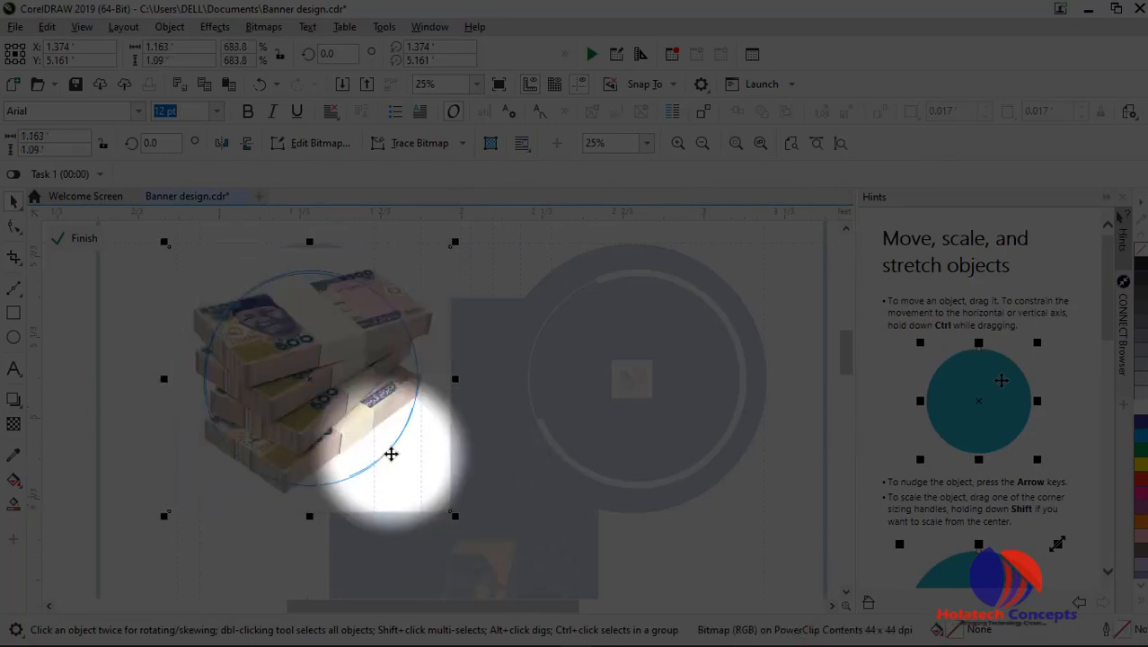
Convert the enlarged banknote picture to a 300 dpi CMYK bitmap
{"action": "key", "text": "alt+b"}
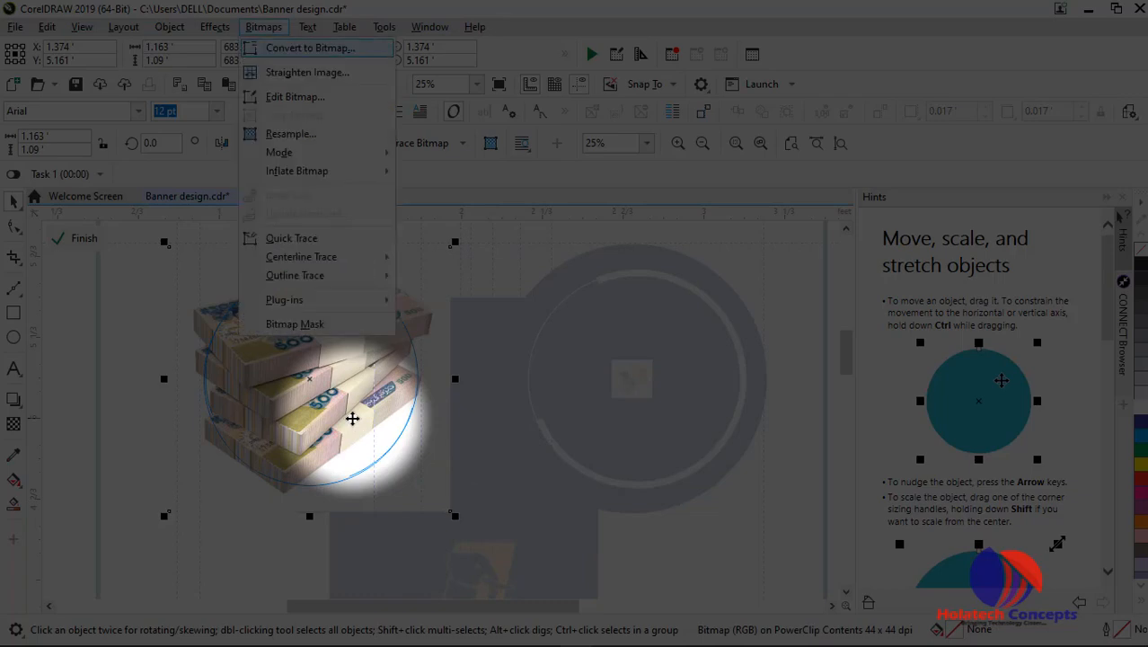
{"action": "key", "text": "Return"}
{"action": "key", "text": "Return"}
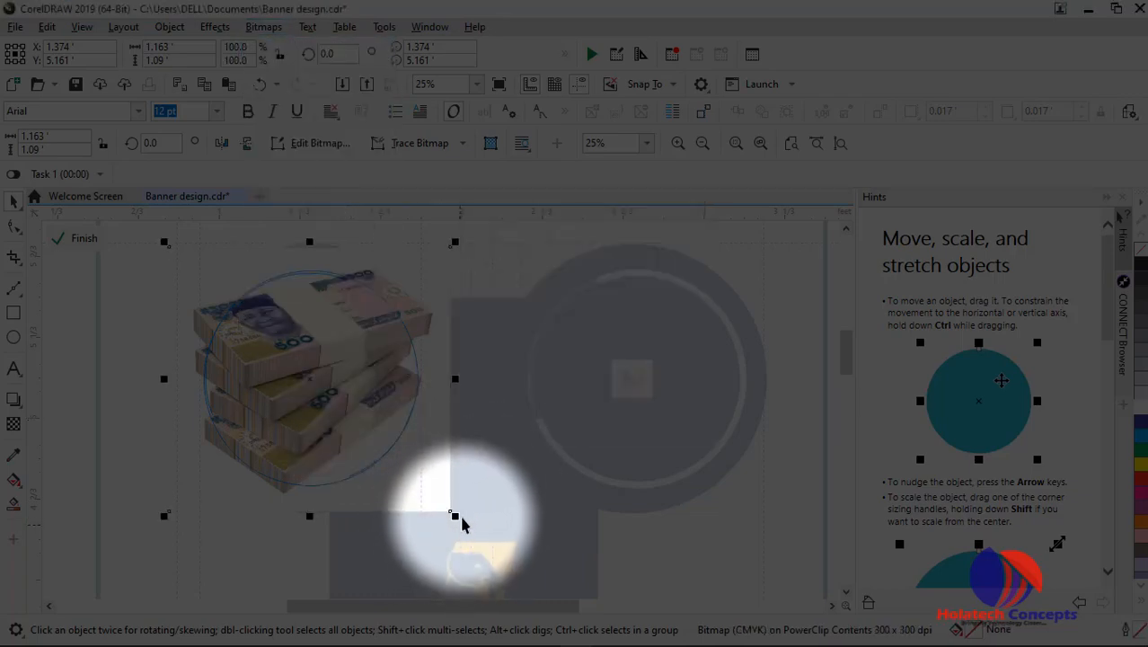
Scale the banknote picture down to about 1.03 by 0.966 ft and finish editing the PowerClip contents
{"action": "left_click_drag", "start_coordinate": [455, 515], "coordinate": [439, 501]}
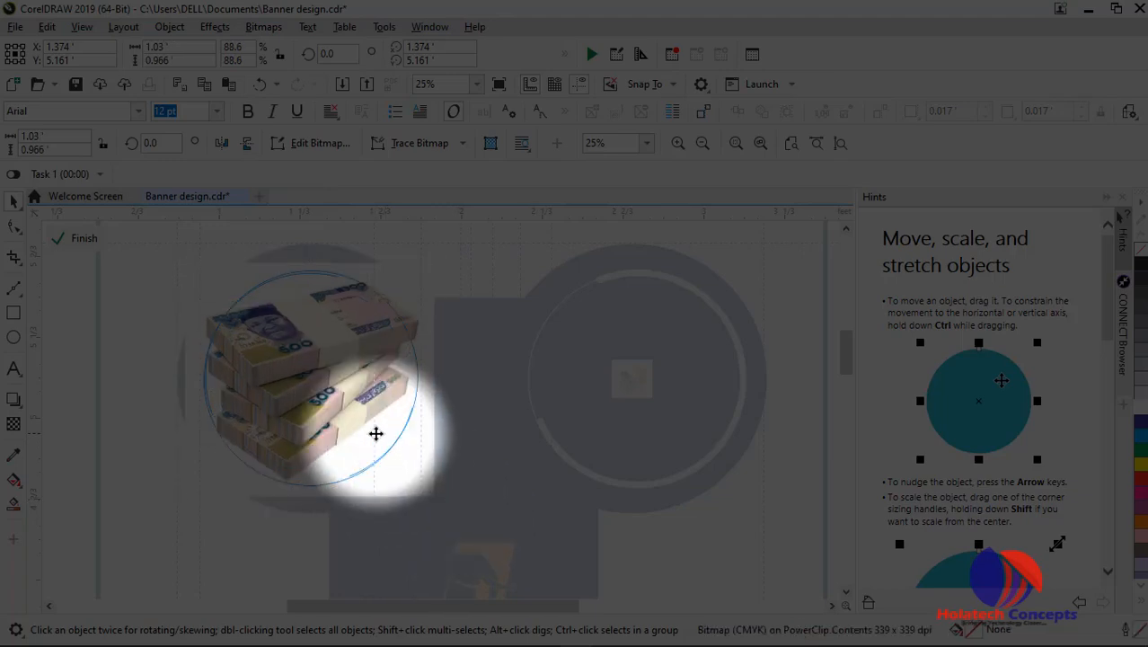
{"action": "left_click", "coordinate": [377, 434]}
{"action": "left_click", "coordinate": [192, 553], "text": "ctrl"}
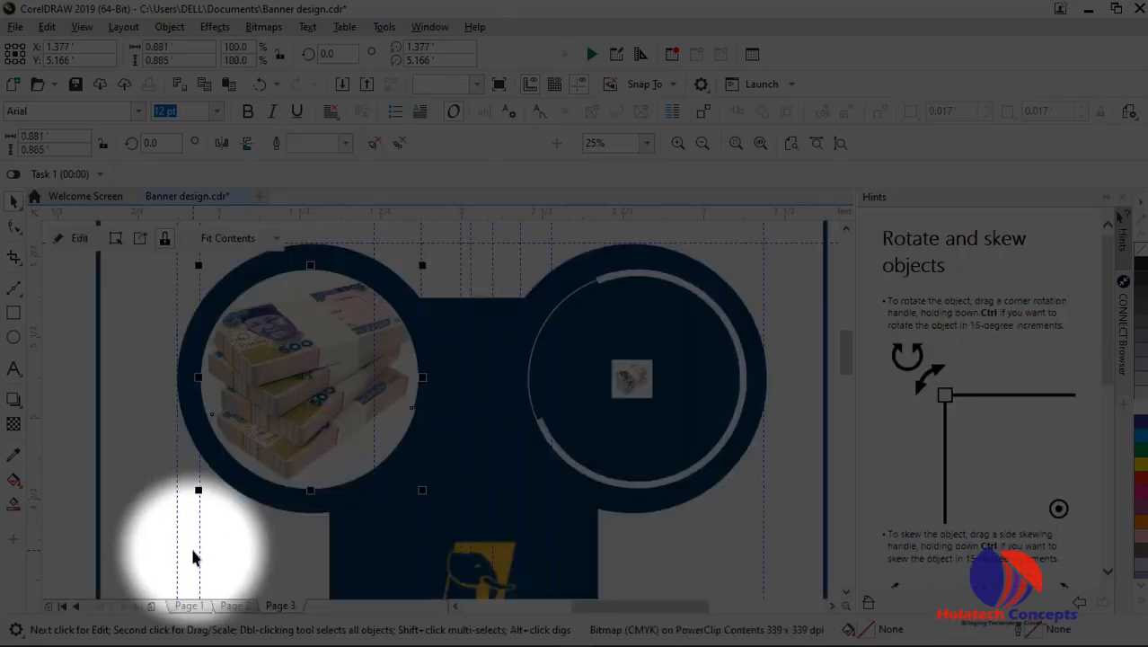
Edit the upper right PowerClip contents and enlarge the small banknote picture from its centre to about 1.373 by 1.288 ft
{"action": "left_click", "coordinate": [148, 307]}
{"action": "scroll", "coordinate": [148, 307], "scroll_direction": "down", "scroll_amount": 2}
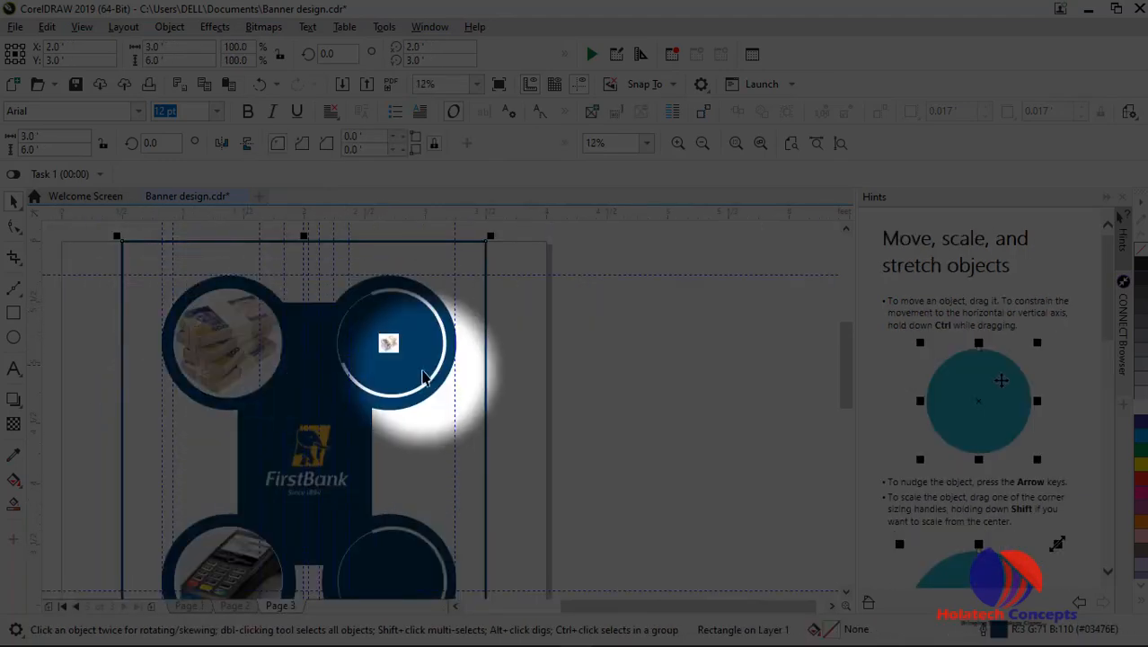
{"action": "left_click", "coordinate": [395, 343]}
{"action": "double_click", "coordinate": [395, 343]}
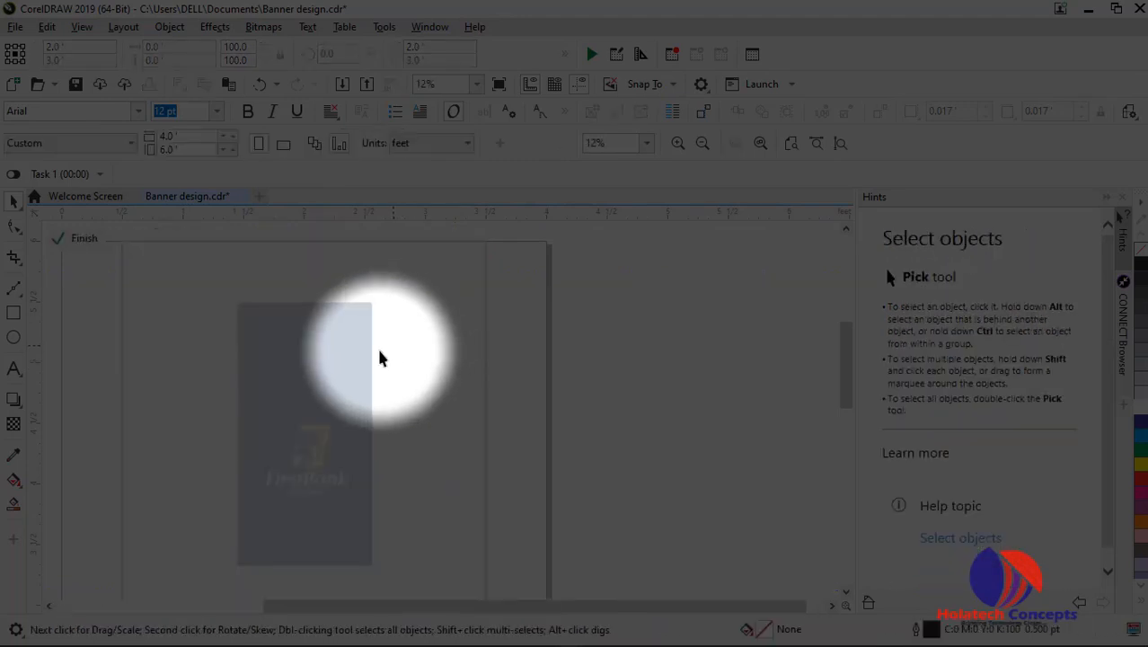
{"action": "scroll", "coordinate": [381, 353], "scroll_direction": "down", "scroll_amount": 2}
{"action": "scroll", "coordinate": [386, 349], "scroll_direction": "up", "scroll_amount": 2}
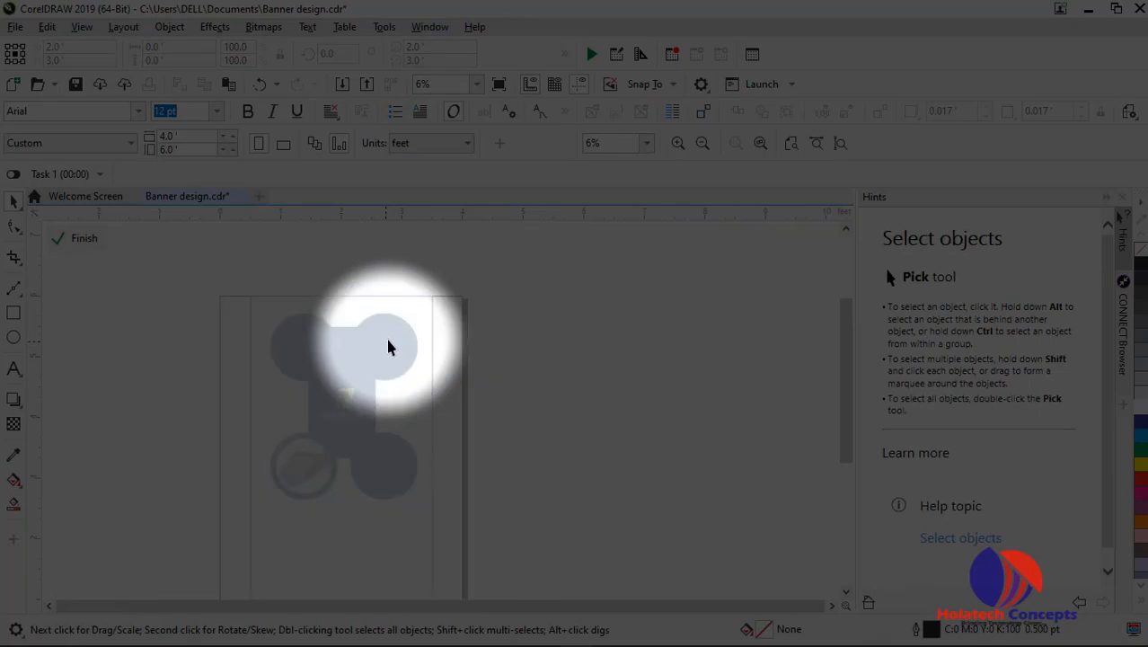
{"action": "scroll", "coordinate": [389, 349], "scroll_direction": "up", "scroll_amount": 2}
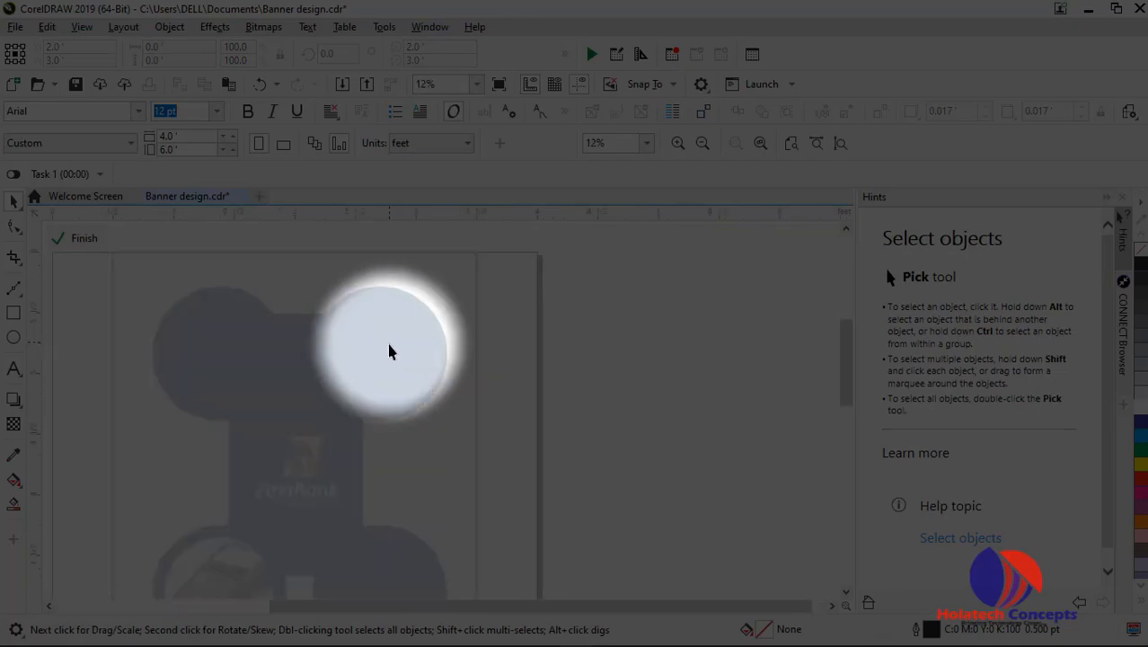
{"action": "left_click", "coordinate": [386, 358]}
{"action": "scroll", "coordinate": [390, 353], "scroll_direction": "up", "scroll_amount": 2}
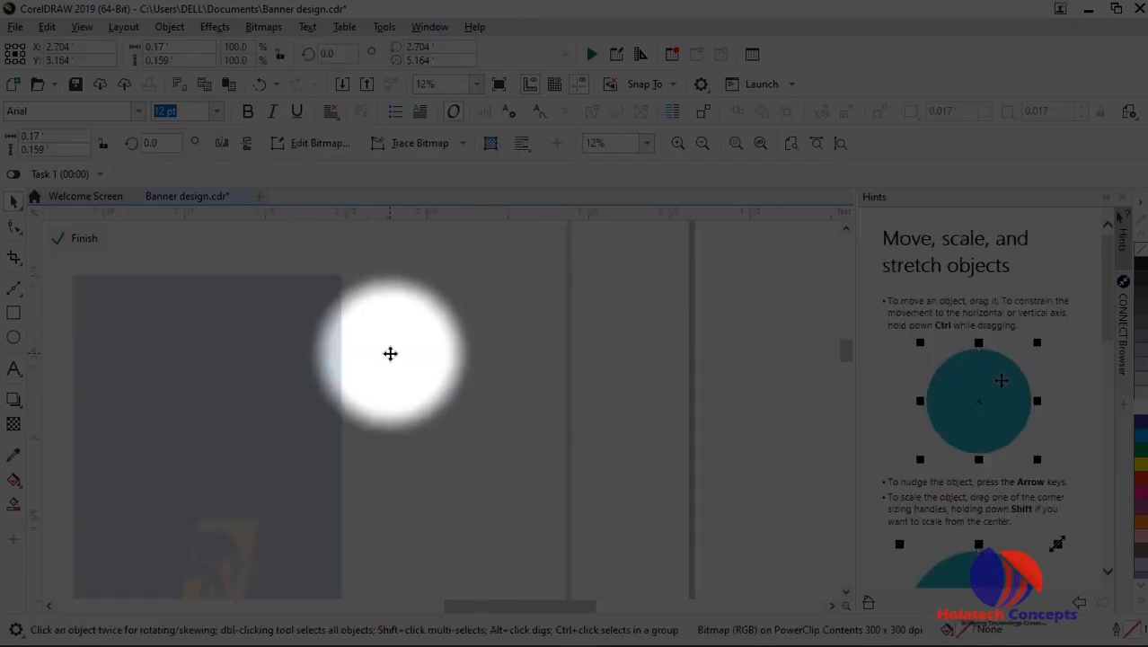
{"action": "scroll", "coordinate": [390, 357], "scroll_direction": "up", "scroll_amount": 4}
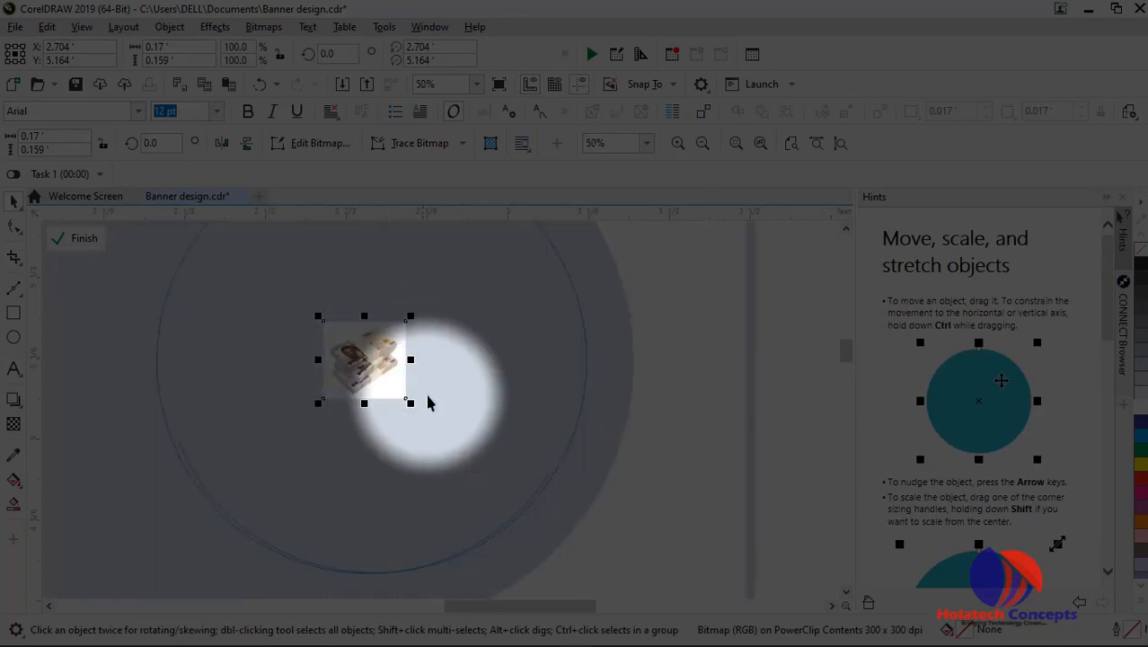
{"action": "left_click_drag", "start_coordinate": [465, 433], "coordinate": [773, 589]}
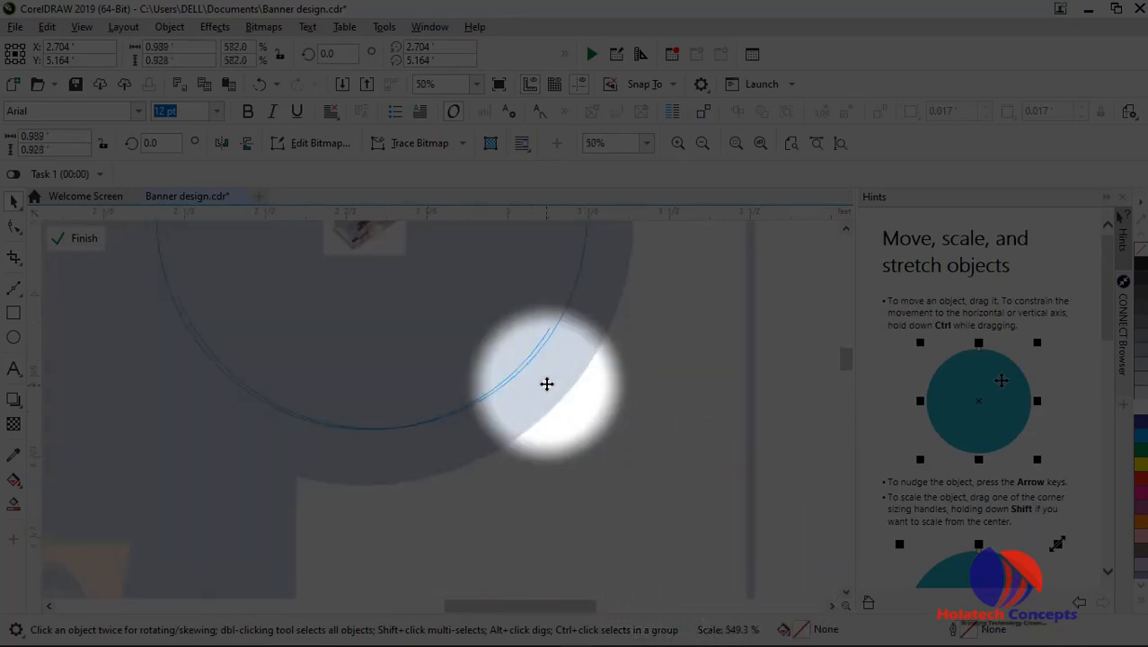
{"action": "scroll", "coordinate": [535, 361], "scroll_direction": "down", "scroll_amount": 2}
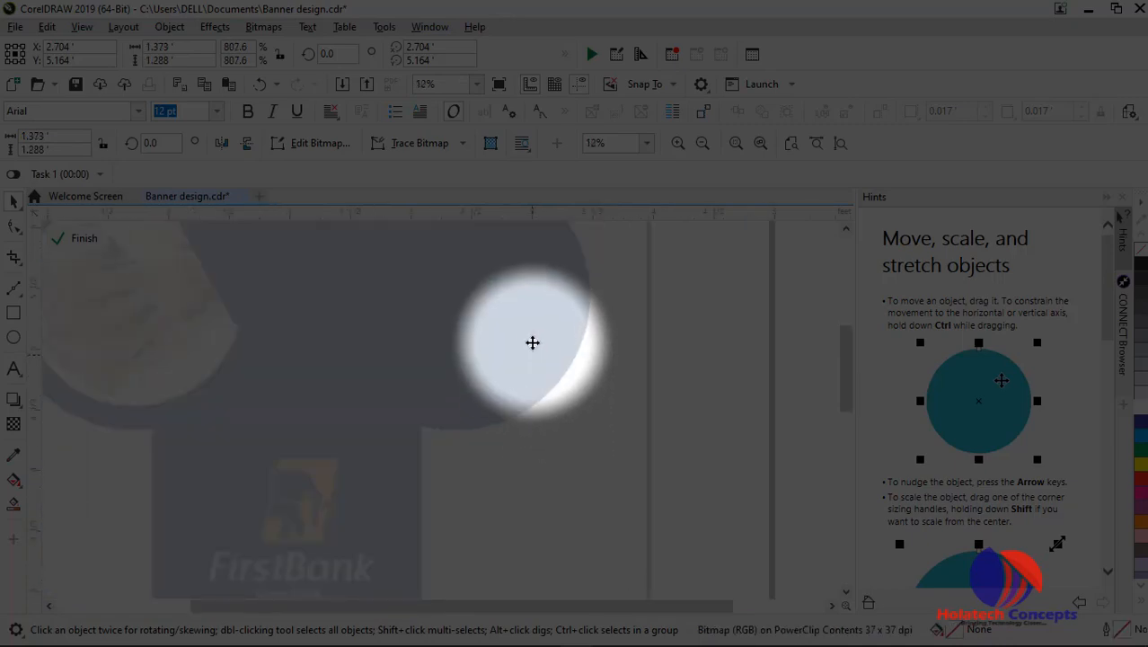
Reposition the banknote picture over the upper right ring, scale it down slightly and finish editing the PowerClip contents
{"action": "scroll", "coordinate": [533, 350], "scroll_direction": "down", "scroll_amount": 1}
{"action": "left_click_drag", "start_coordinate": [533, 360], "coordinate": [516, 340]}
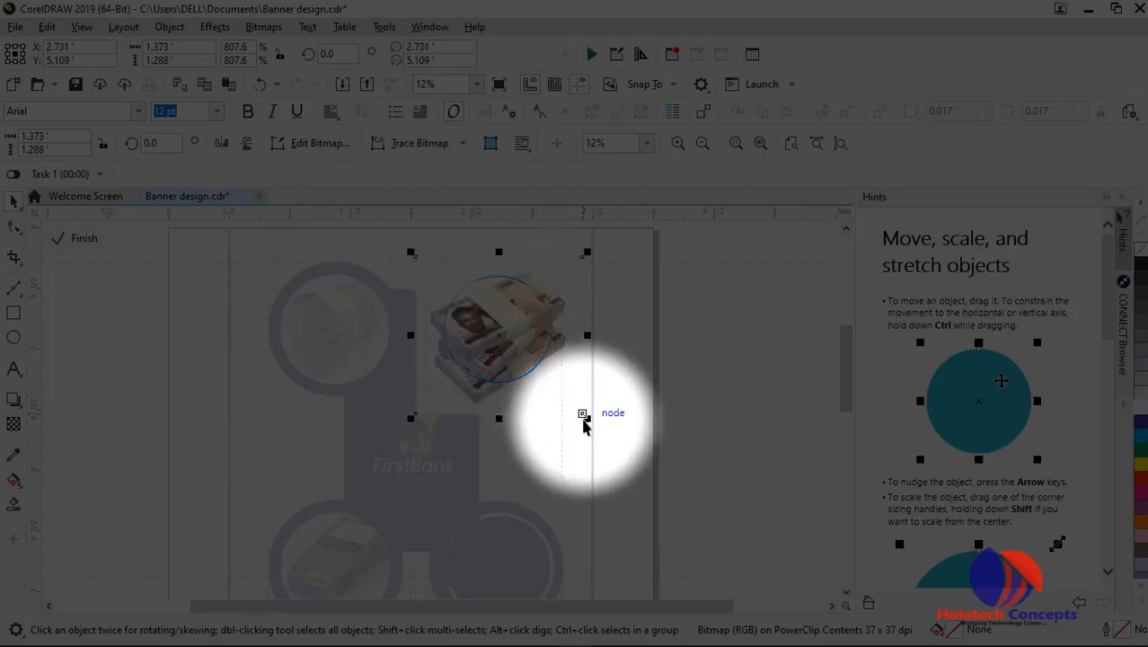
{"action": "left_click_drag", "start_coordinate": [587, 418], "coordinate": [576, 408]}
{"action": "left_click", "coordinate": [677, 359], "text": "ctrl"}
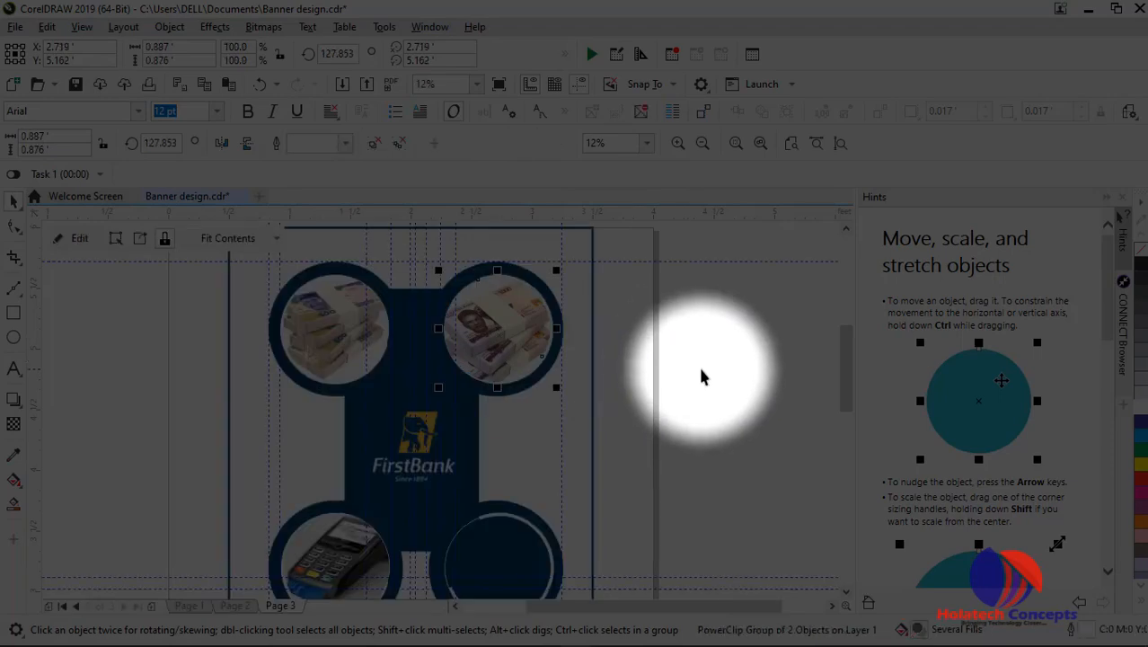
{"action": "left_click", "coordinate": [701, 369]}
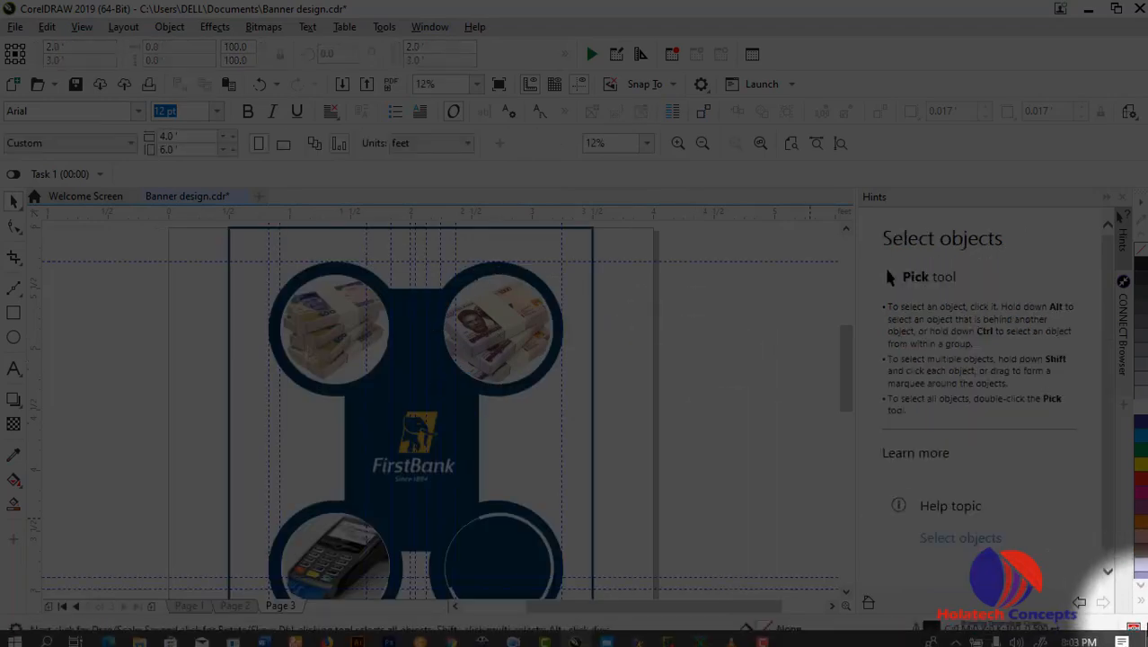
{"action": "left_click", "coordinate": [1088, 9]}
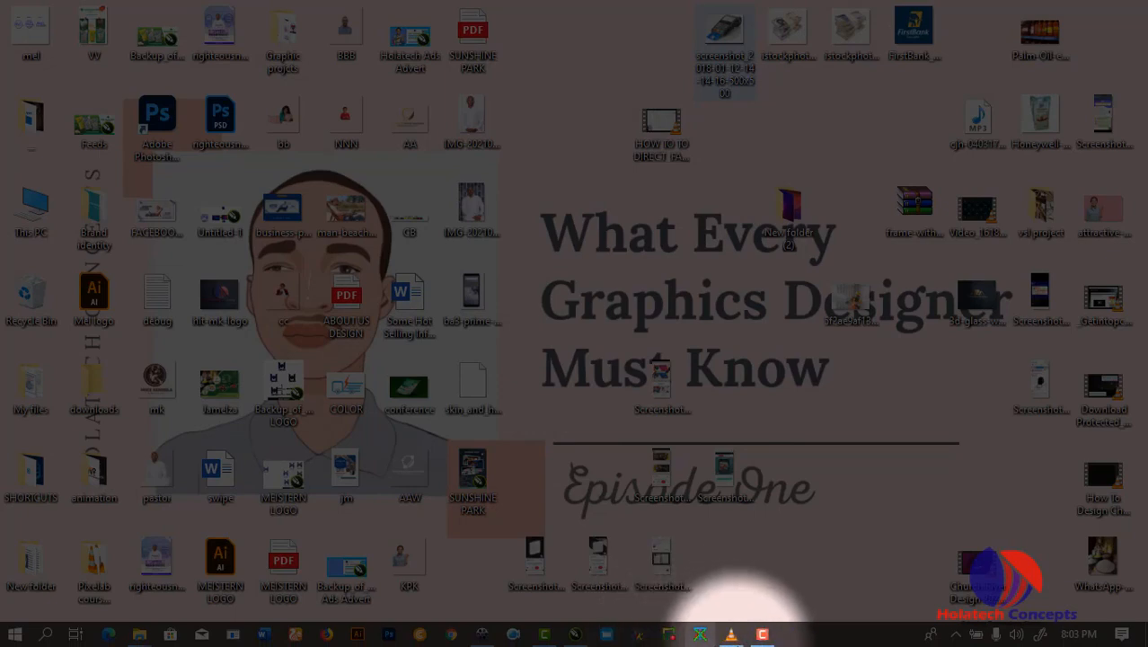
{"action": "left_click", "coordinate": [782, 566]}
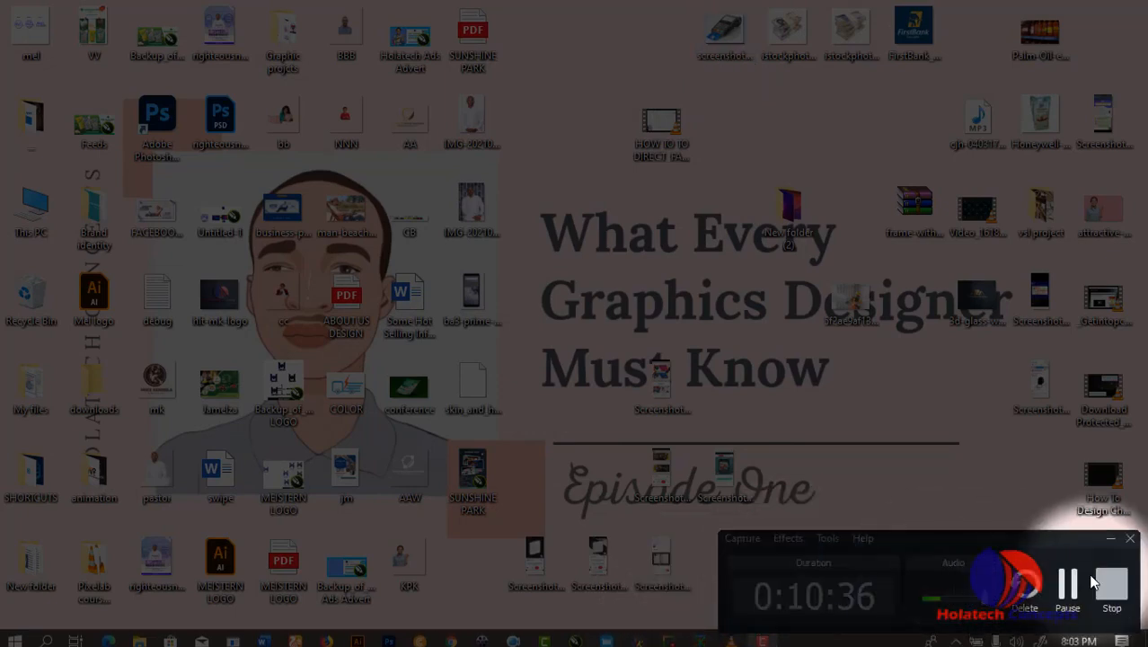
{"action": "left_click", "coordinate": [1068, 593]}
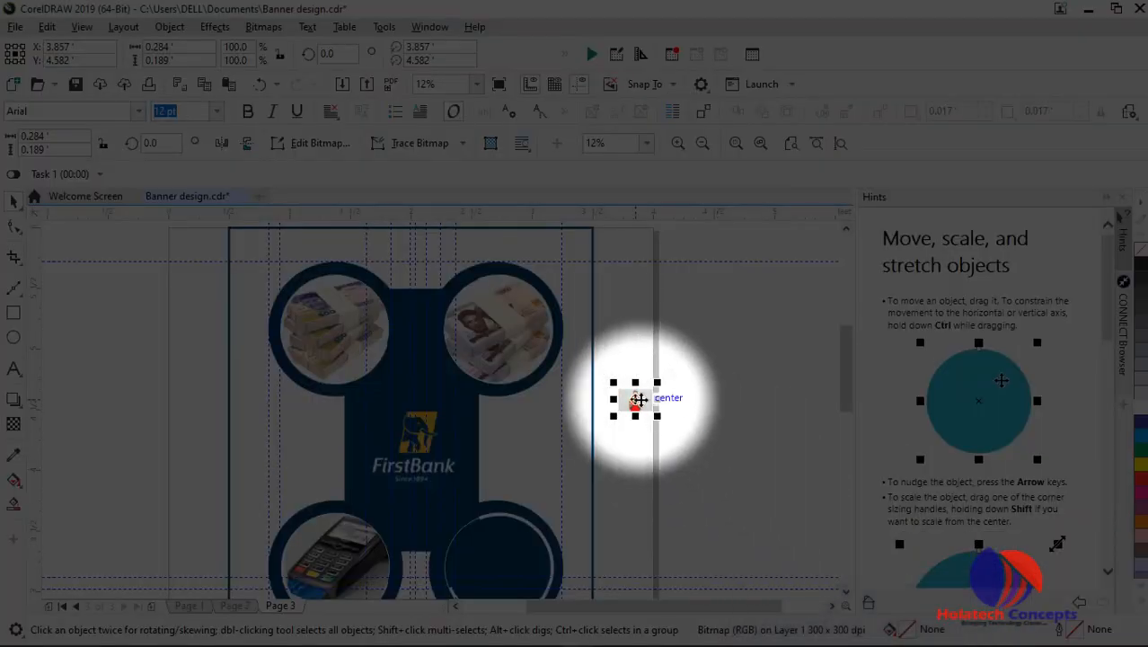
PowerClip the small picture of the woman inside the lower right circle's arc ring and open its contents for editing
{"action": "left_click_drag", "start_coordinate": [631, 399], "coordinate": [496, 562]}
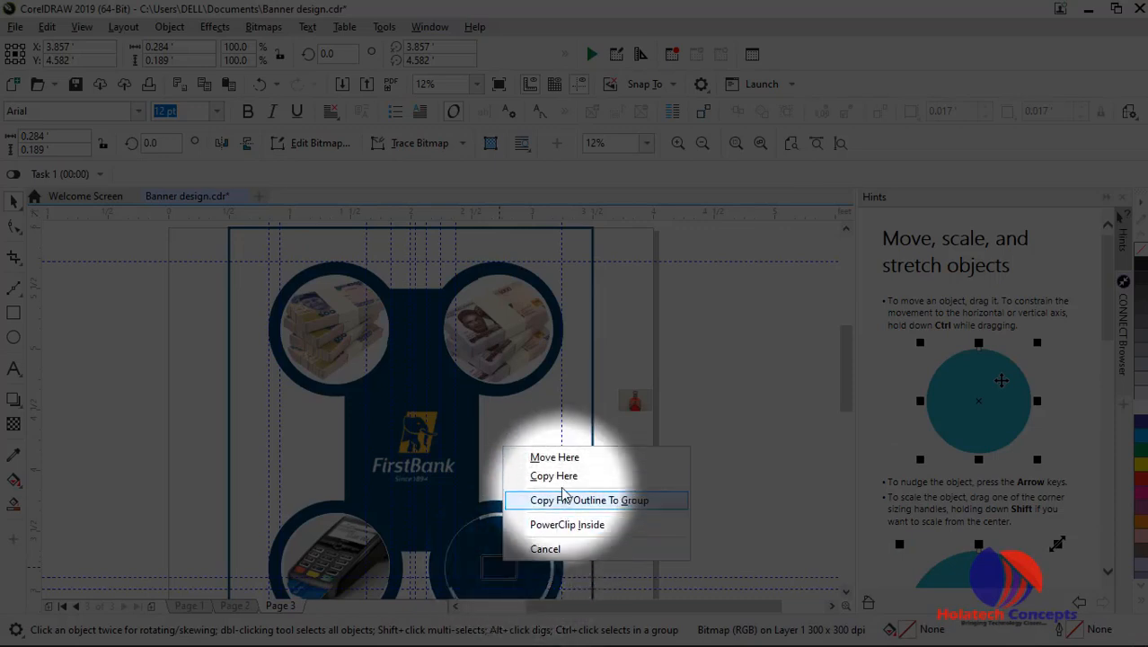
{"action": "left_click", "coordinate": [572, 526]}
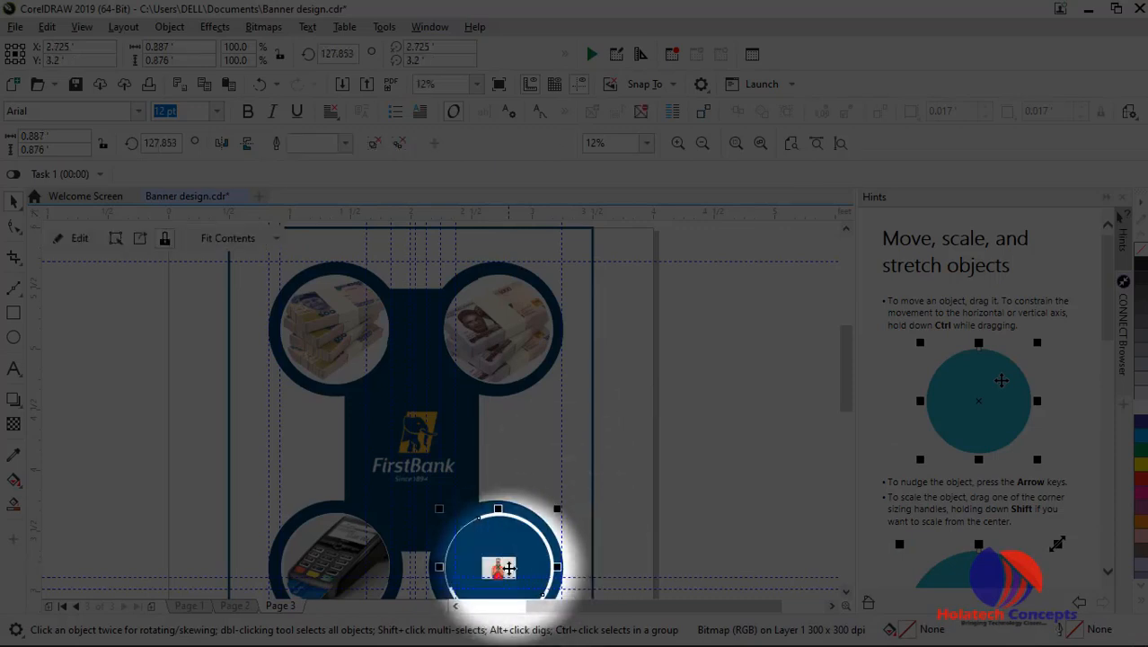
{"action": "left_click", "coordinate": [509, 572]}
{"action": "left_click", "coordinate": [506, 568]}
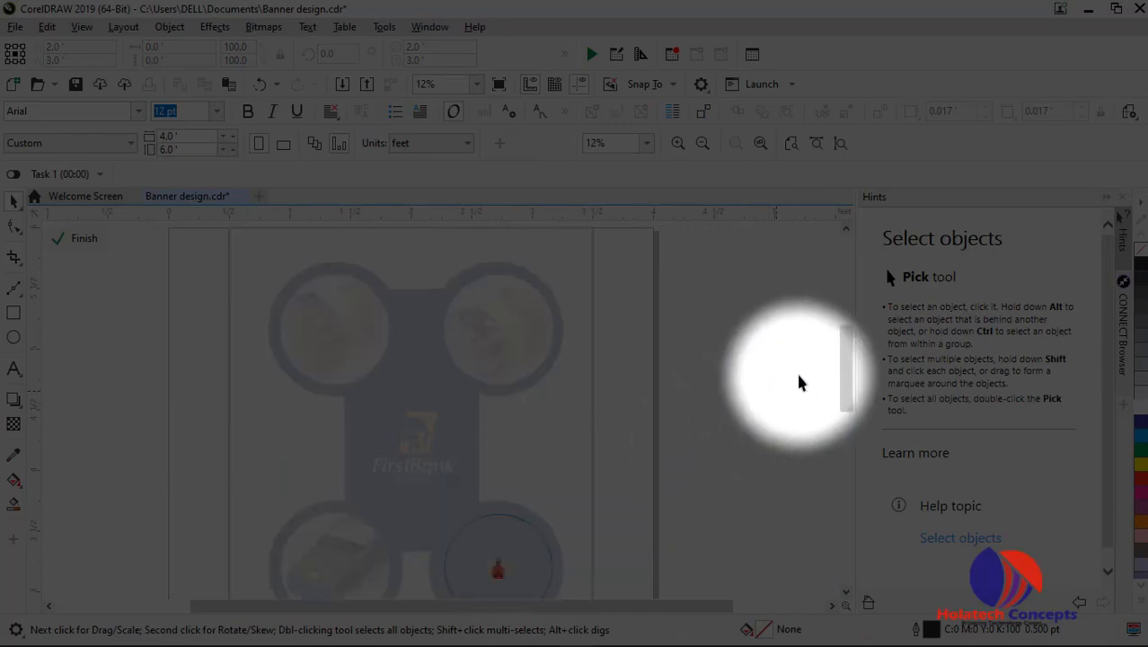
Enlarge the woman's picture from its centre to about 1.366 by 0.91 ft, centre her in the ring and finish editing the contents
{"action": "left_click_drag", "start_coordinate": [846, 360], "coordinate": [845, 387]}
{"action": "left_click", "coordinate": [499, 455]}
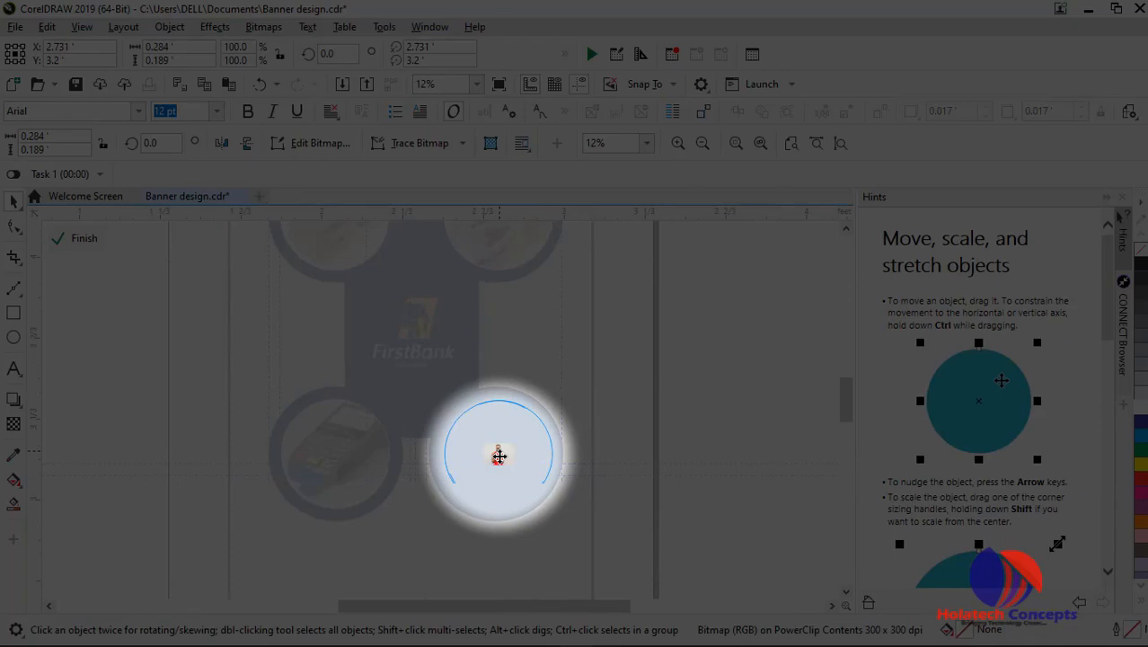
{"action": "scroll", "coordinate": [499, 455], "scroll_direction": "up", "scroll_amount": 2}
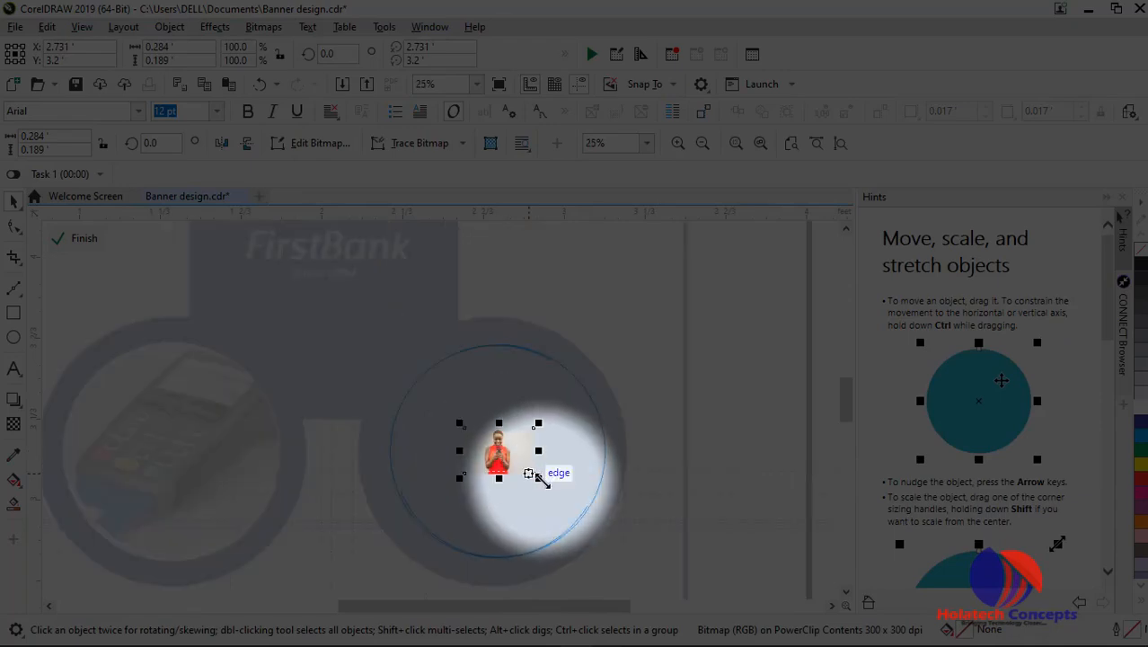
{"action": "left_click_drag", "start_coordinate": [542, 480], "coordinate": [668, 566]}
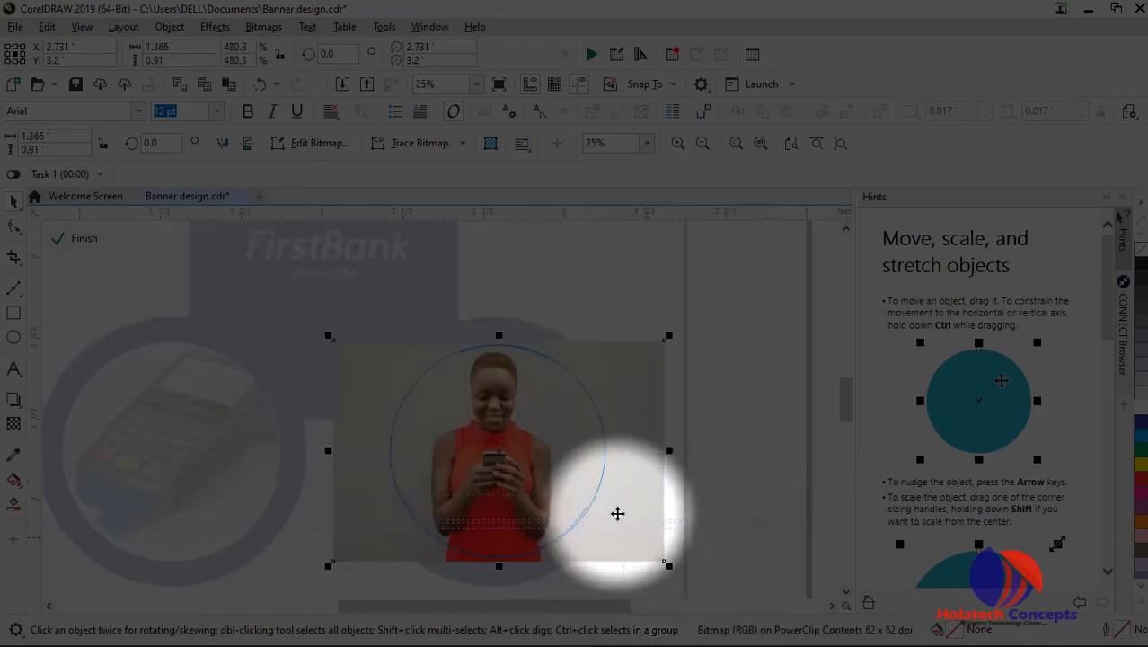
{"action": "left_click_drag", "start_coordinate": [568, 491], "coordinate": [574, 490]}
{"action": "left_click", "coordinate": [746, 406], "text": "ctrl"}
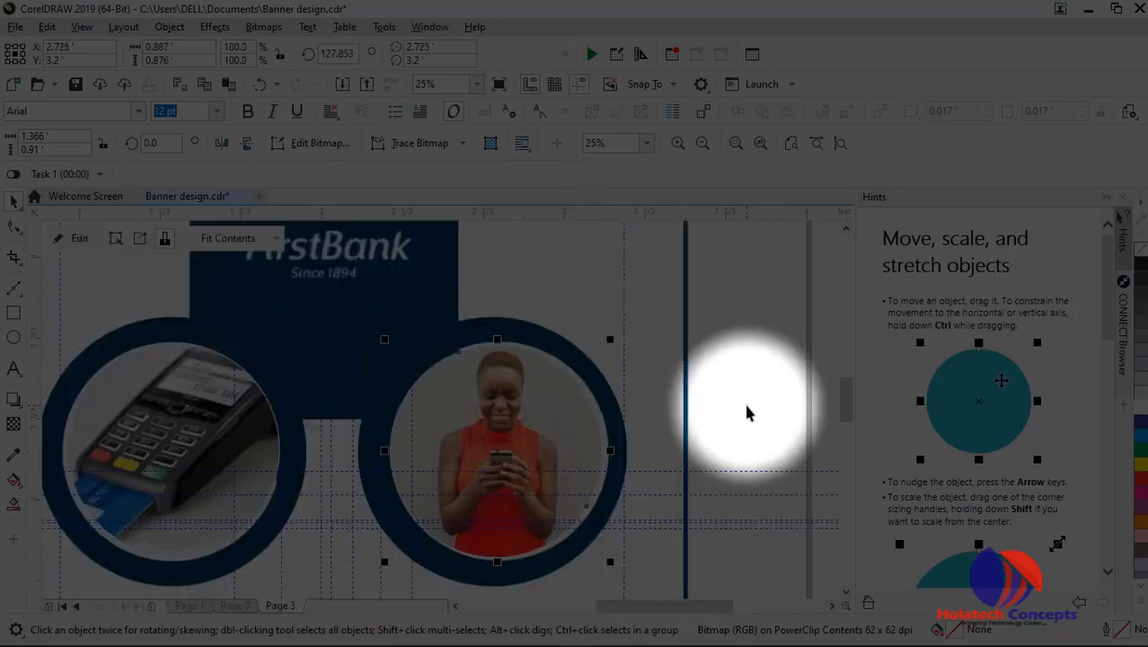
{"action": "scroll", "coordinate": [648, 310], "scroll_direction": "down", "scroll_amount": 1}
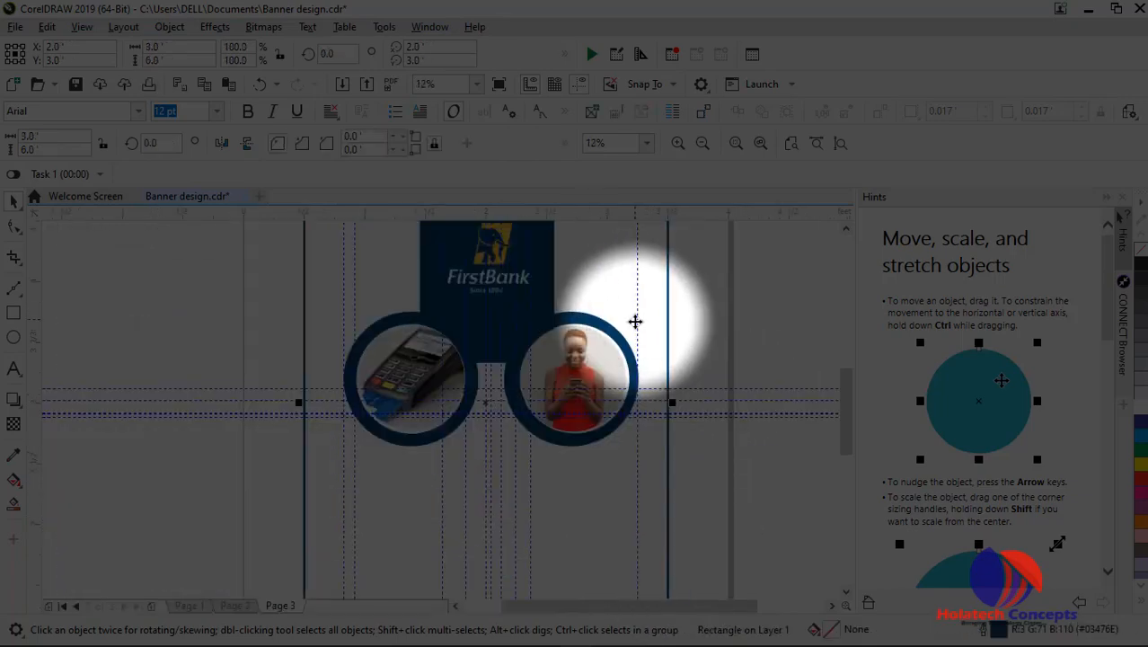
{"action": "scroll", "coordinate": [704, 400], "scroll_direction": "down", "scroll_amount": 1}
{"action": "left_click", "coordinate": [710, 415]}
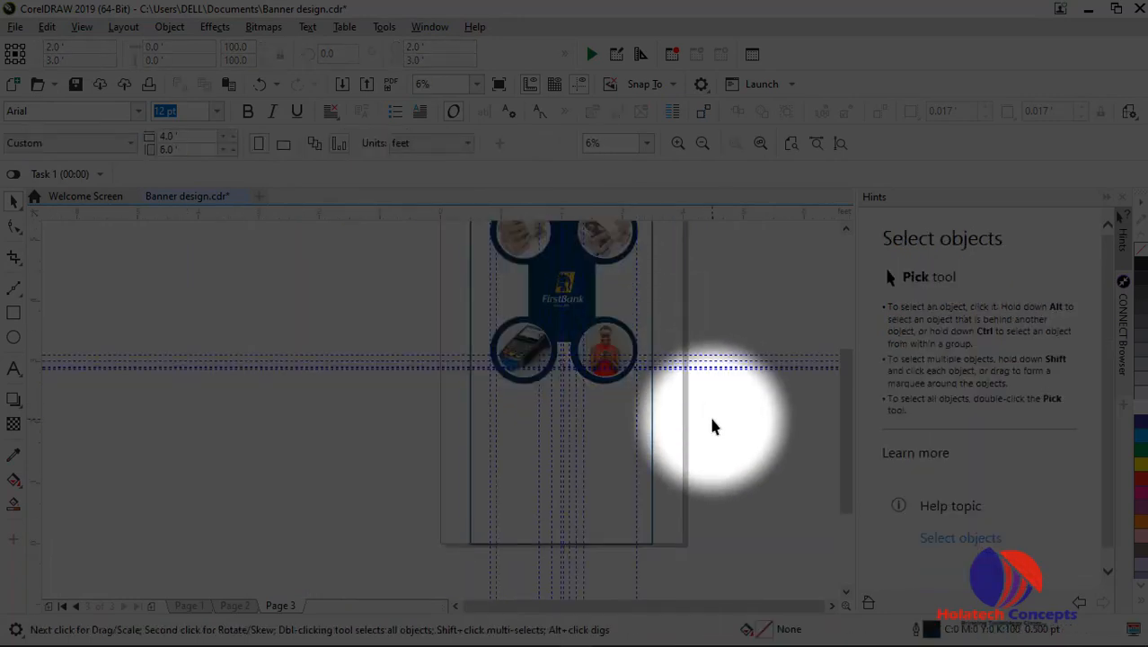
Draw a rectangle about 0.615 by 0.59 ft just below the lower left circle with the POS terminal
{"action": "scroll", "coordinate": [625, 393], "scroll_direction": "up", "scroll_amount": 2}
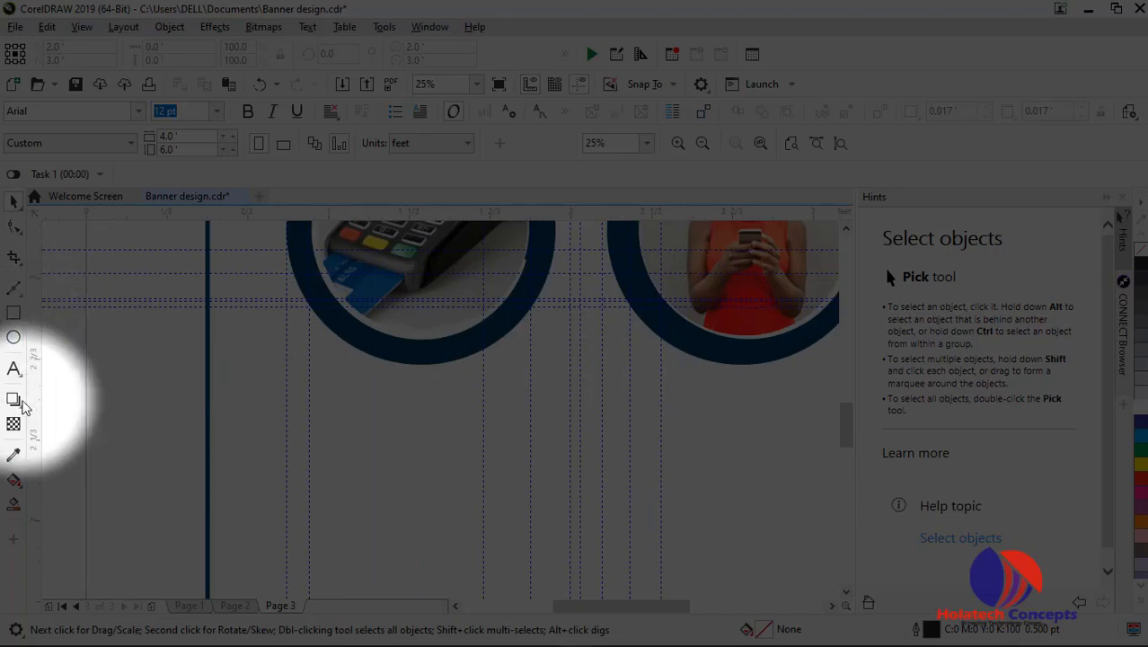
{"action": "left_click", "coordinate": [14, 313]}
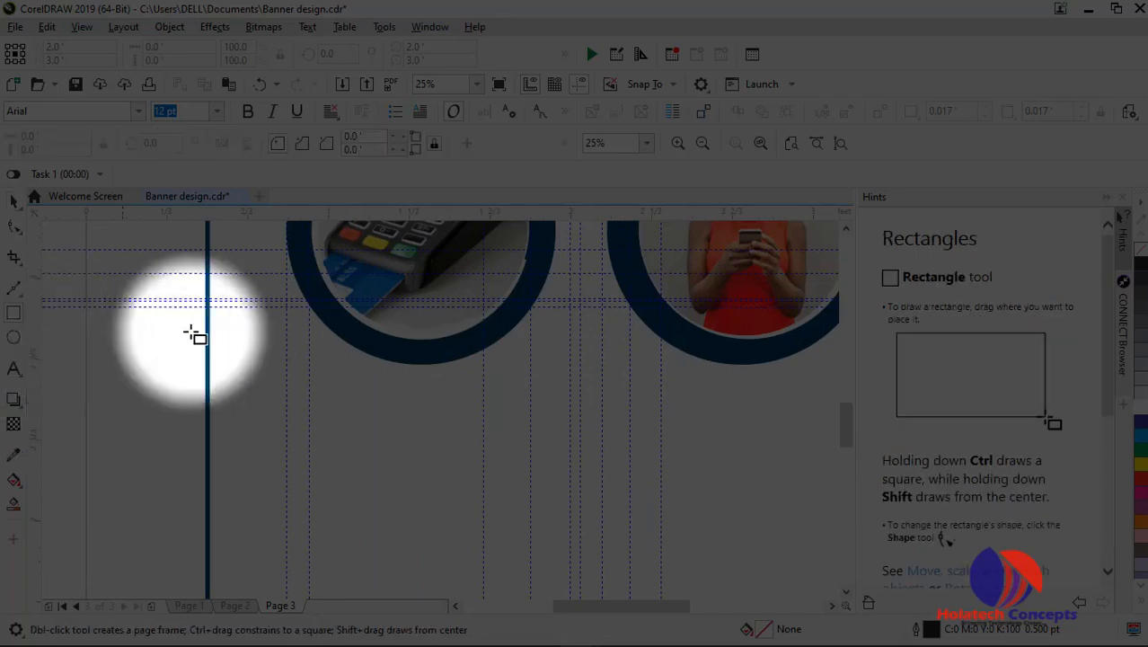
{"action": "left_click_drag", "start_coordinate": [332, 380], "coordinate": [486, 527]}
{"action": "left_click", "coordinate": [14, 201]}
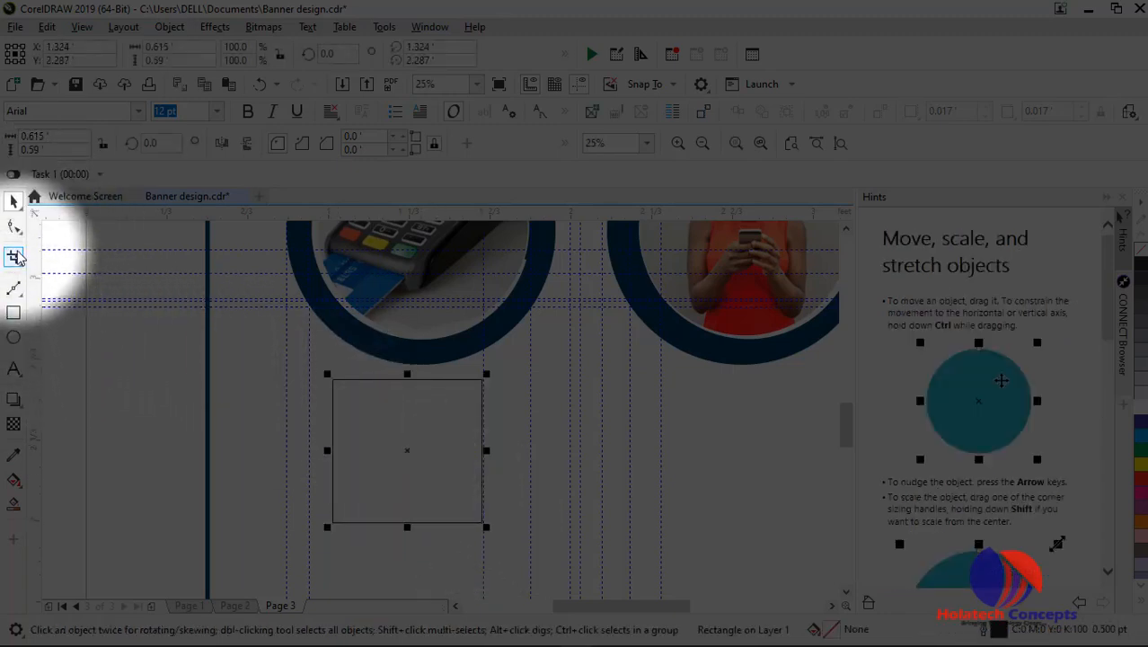
Convert the rectangle to curves and delete its lower right node to make a triangle
{"action": "left_click", "coordinate": [168, 26]}
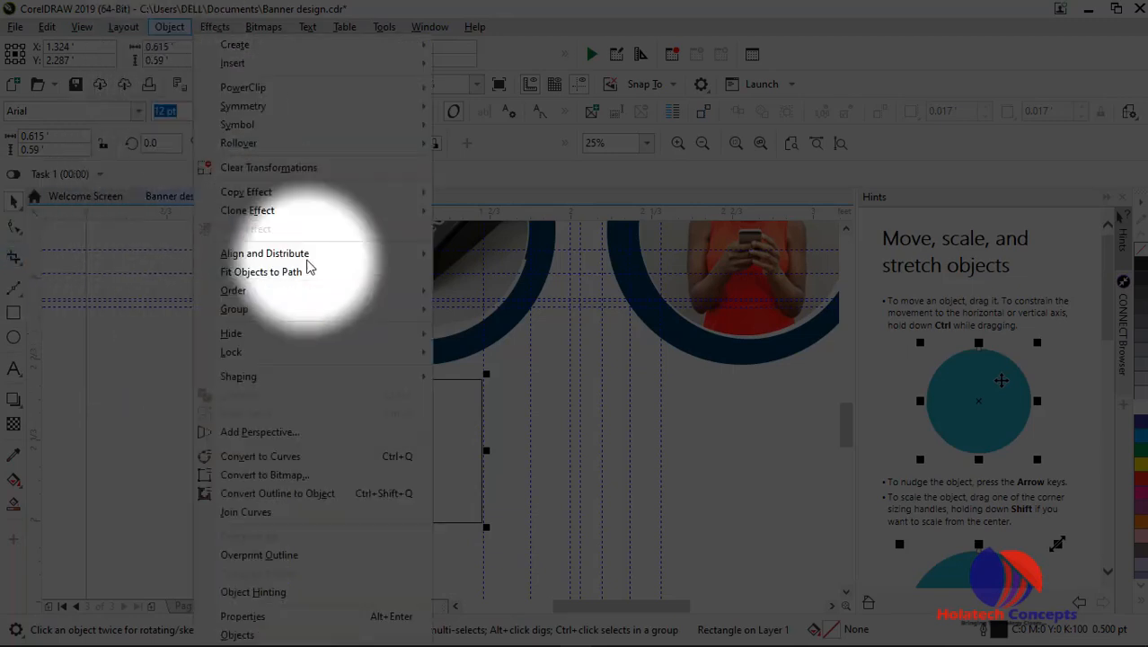
{"action": "left_click", "coordinate": [289, 460]}
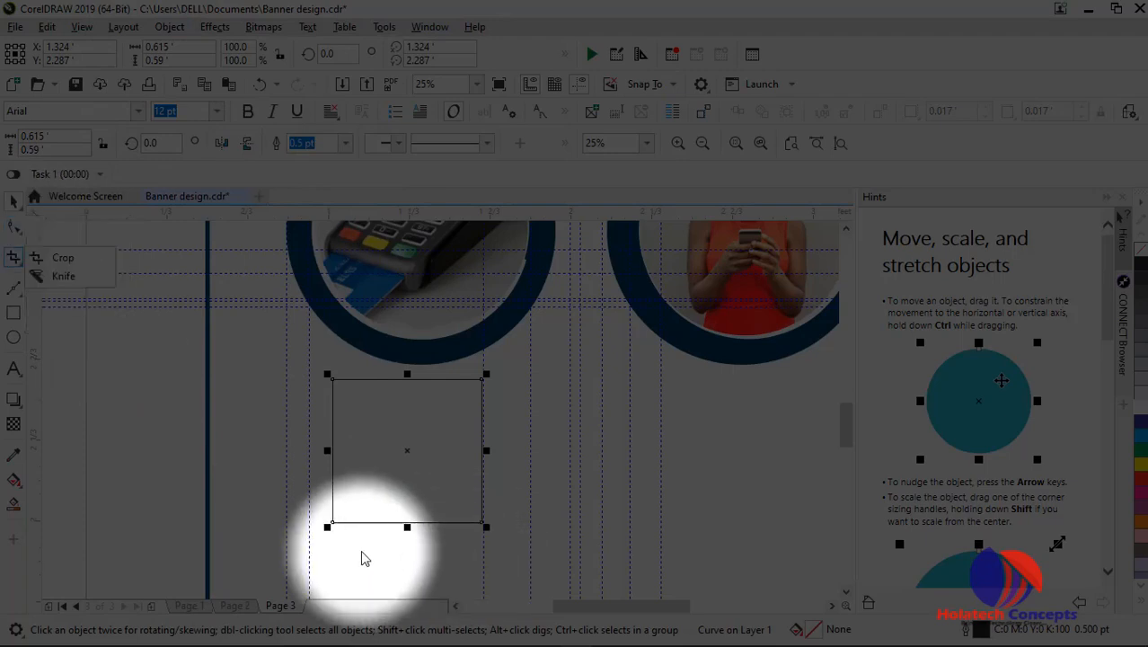
{"action": "left_click", "coordinate": [18, 260]}
{"action": "left_click", "coordinate": [20, 231]}
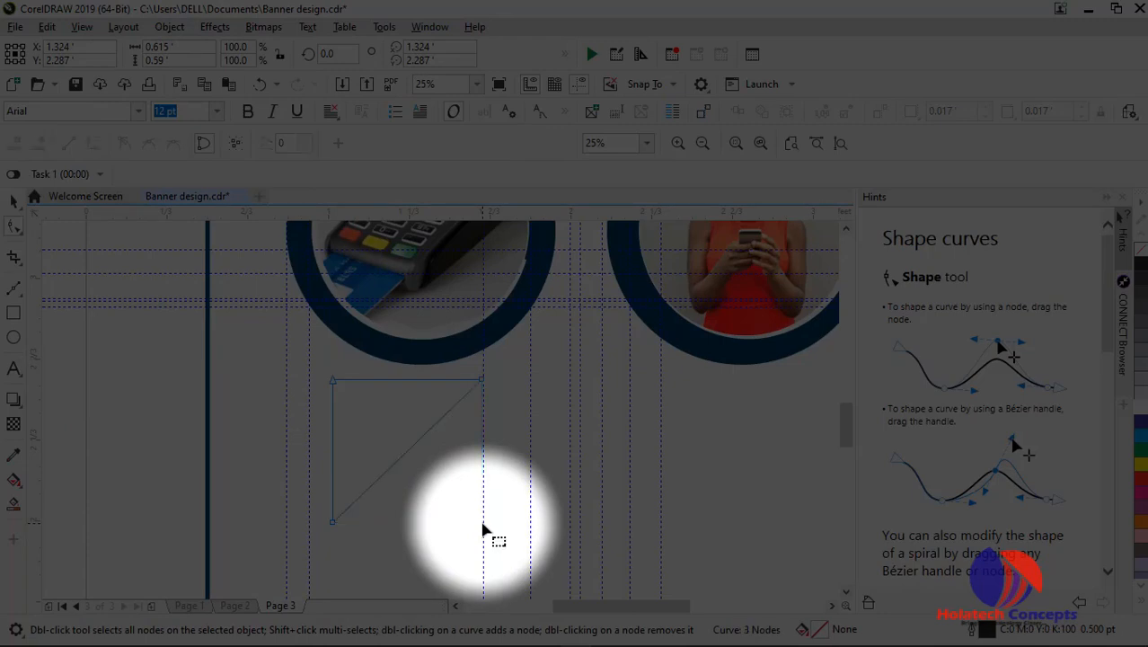
{"action": "left_click", "coordinate": [14, 201]}
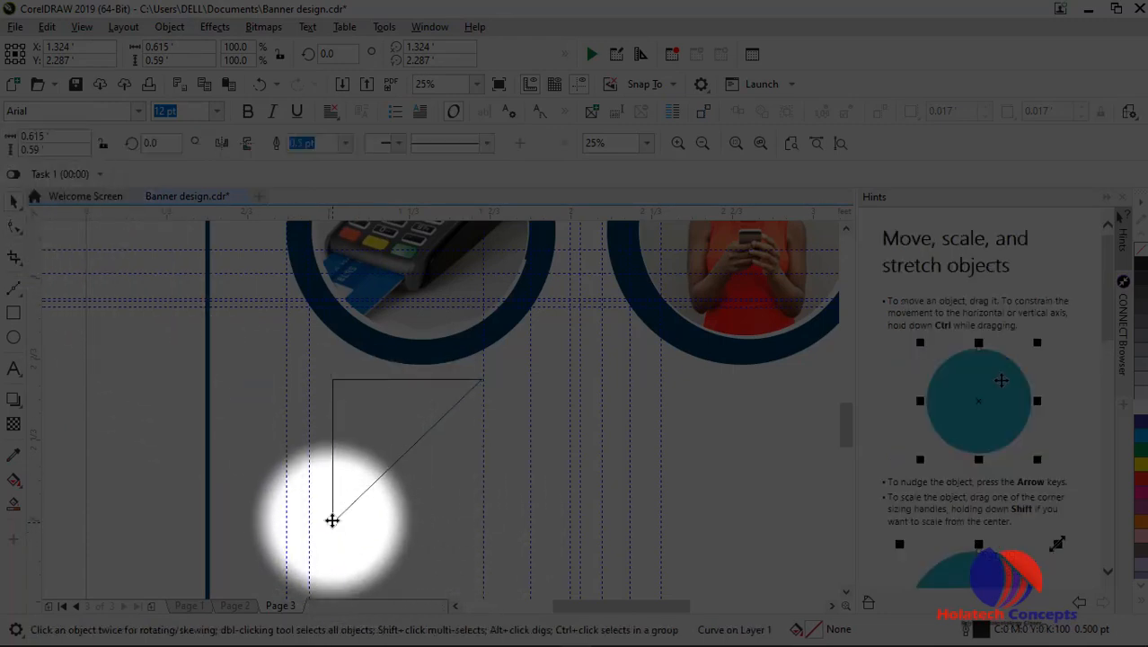
Try rotating the triangle freehand to about 135.6 degrees and to exact angles of 90, 180 and 270 degrees
{"action": "left_click", "coordinate": [332, 520]}
{"action": "left_click_drag", "start_coordinate": [328, 526], "coordinate": [509, 452]}
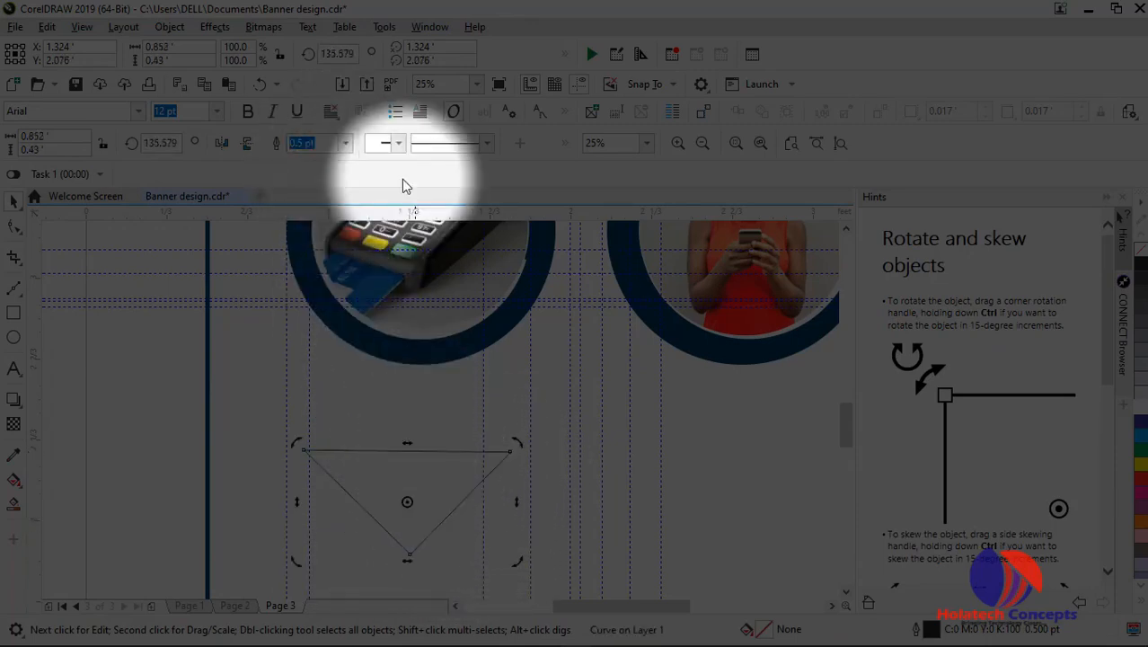
{"action": "left_click", "coordinate": [327, 55]}
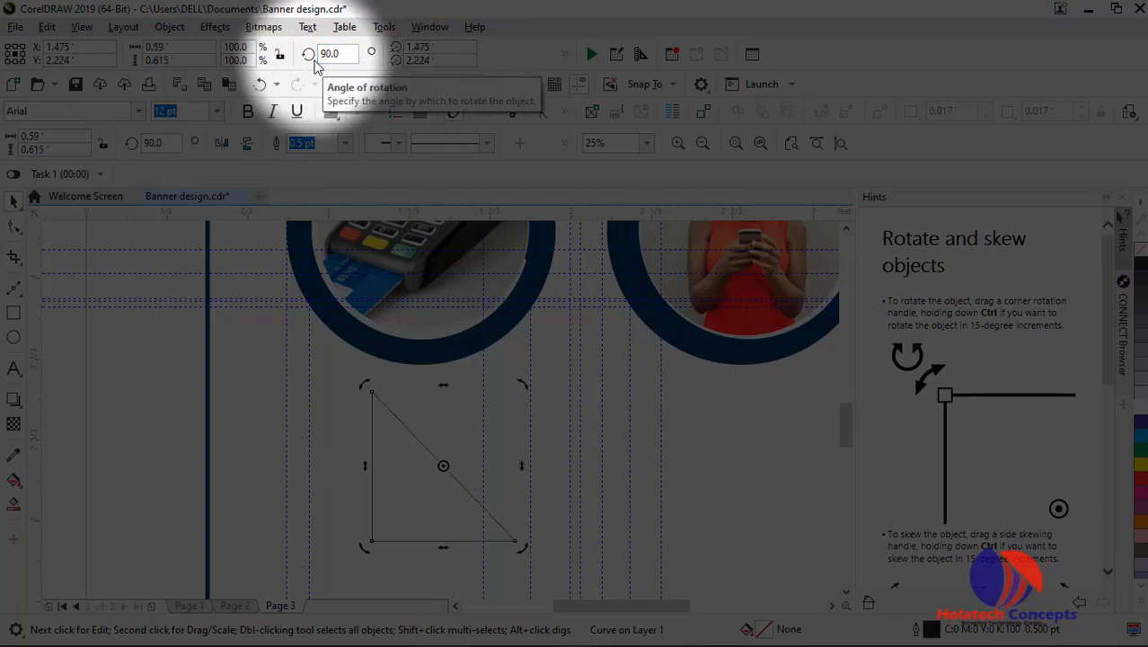
{"action": "left_click", "coordinate": [317, 56]}
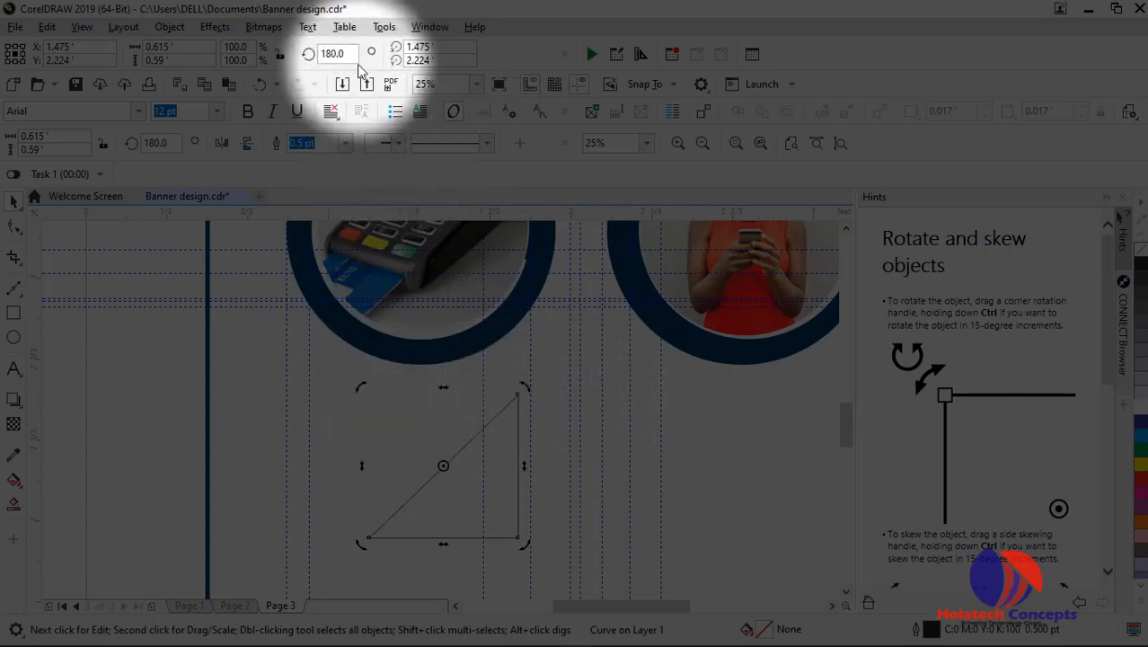
{"action": "left_click_drag", "start_coordinate": [348, 56], "coordinate": [283, 63]}
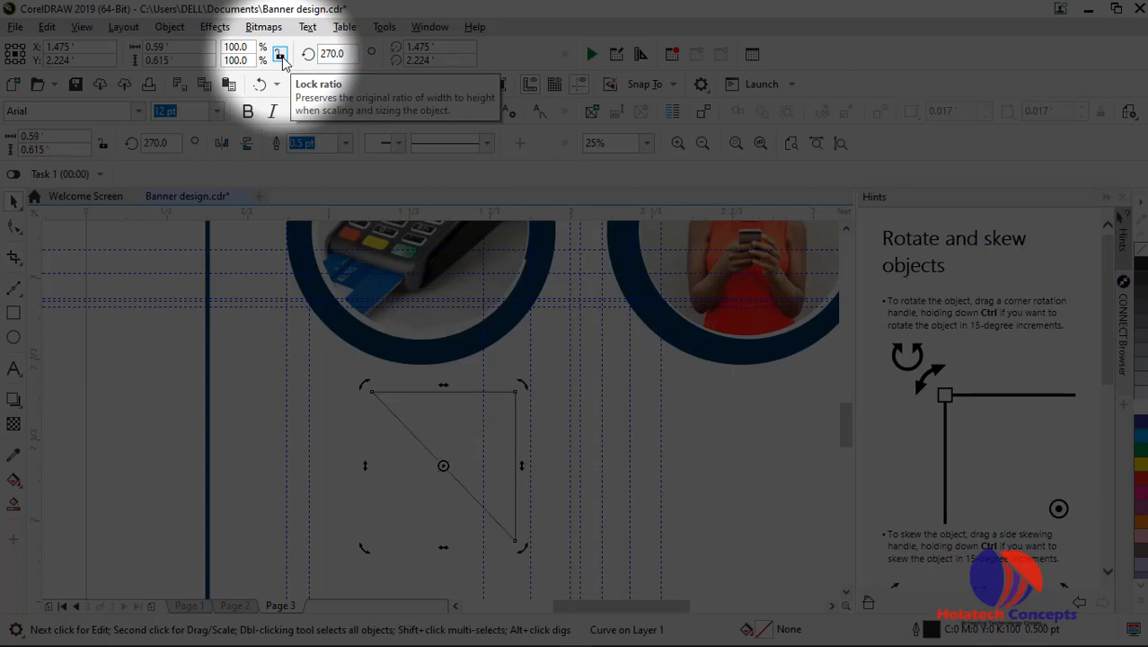
Rotate the triangle freehand to about 136.8 degrees so that its long side lies on top and it points down
{"action": "left_click_drag", "start_coordinate": [521, 545], "coordinate": [321, 469]}
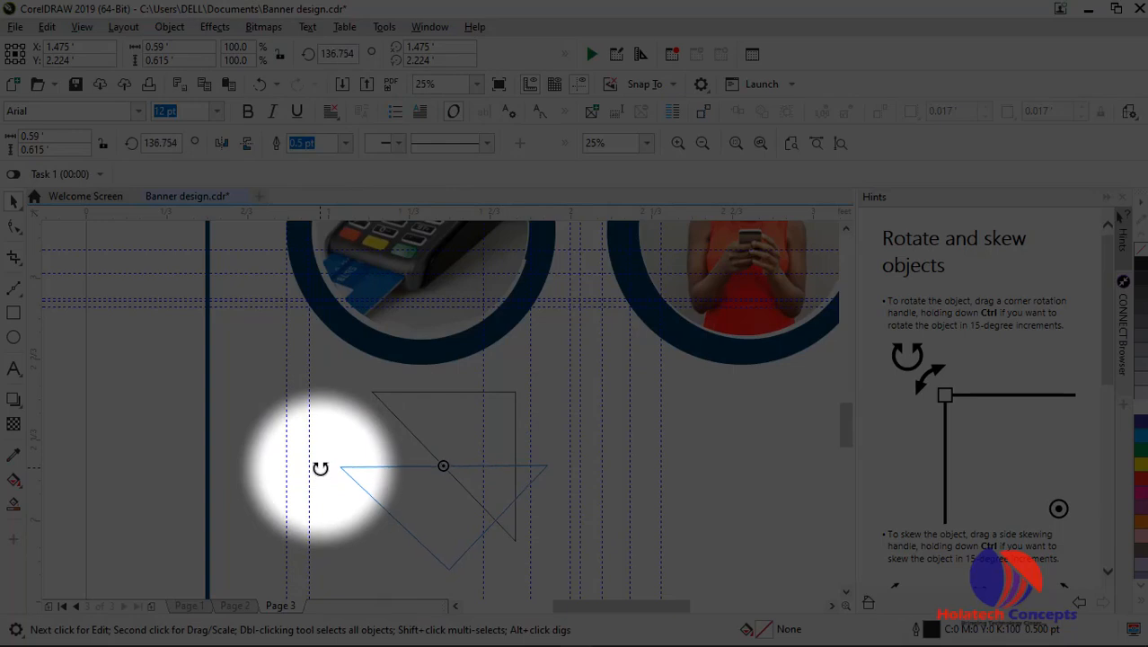
Move the triangle to the middle below the two lower circles and scale it to about 0.662 by 0.334 ft
{"action": "left_click_drag", "start_coordinate": [321, 469], "coordinate": [321, 469]}
{"action": "left_click", "coordinate": [485, 505]}
{"action": "left_click_drag", "start_coordinate": [462, 511], "coordinate": [594, 483]}
{"action": "scroll", "coordinate": [595, 483], "scroll_direction": "down", "scroll_amount": 3}
{"action": "scroll", "coordinate": [595, 478], "scroll_direction": "up", "scroll_amount": 2}
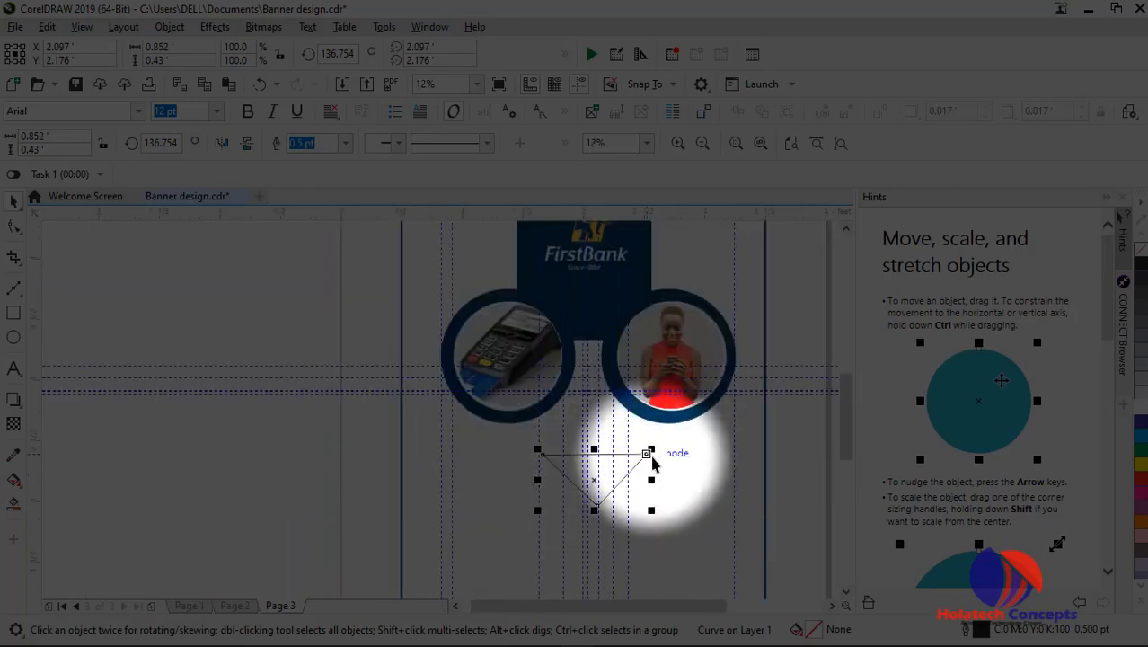
{"action": "left_click_drag", "start_coordinate": [651, 451], "coordinate": [648, 453]}
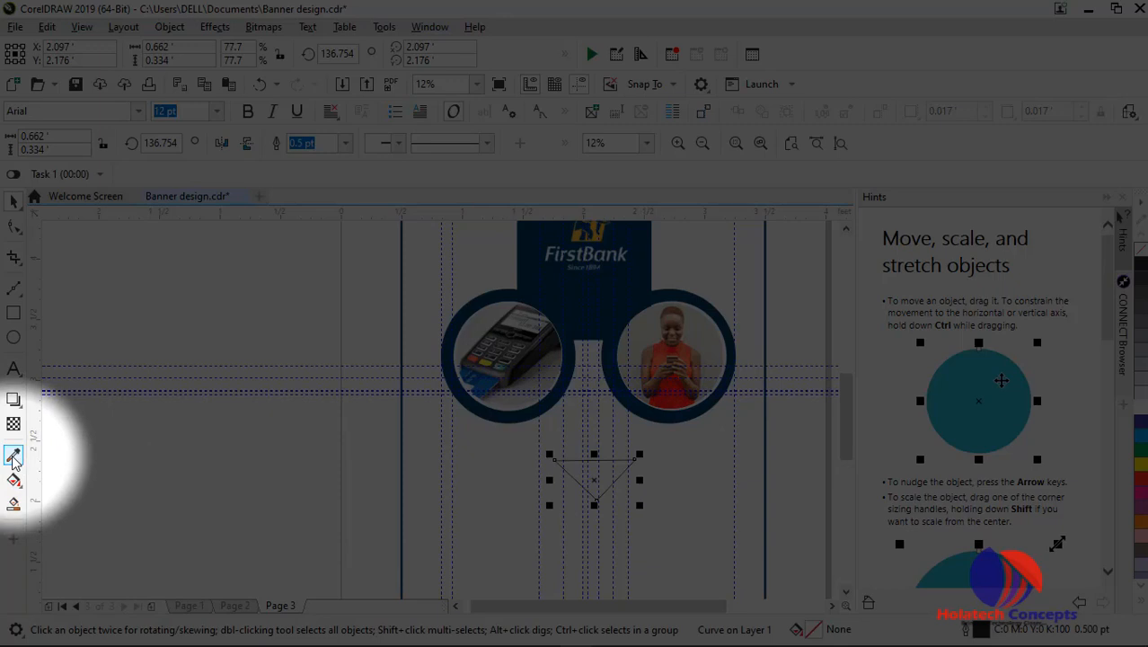
Fill the triangle with the dark blue sampled from the FirstBank logo panel and remove its outline
{"action": "left_click", "coordinate": [146, 462]}
{"action": "left_click", "coordinate": [15, 457]}
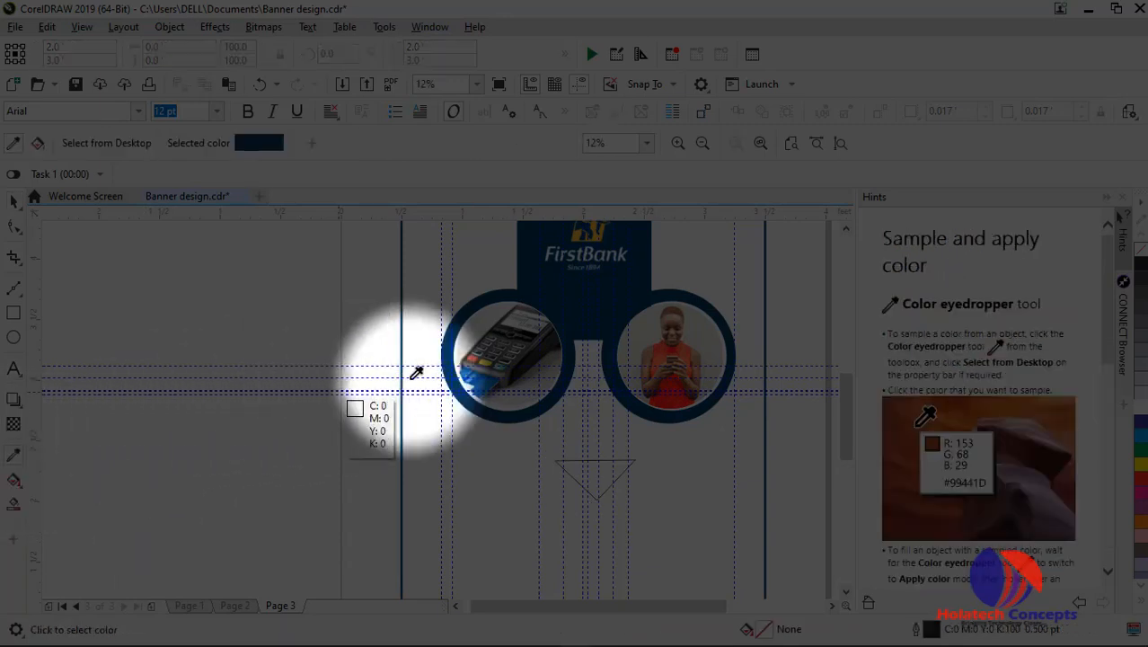
{"action": "left_click", "coordinate": [593, 285]}
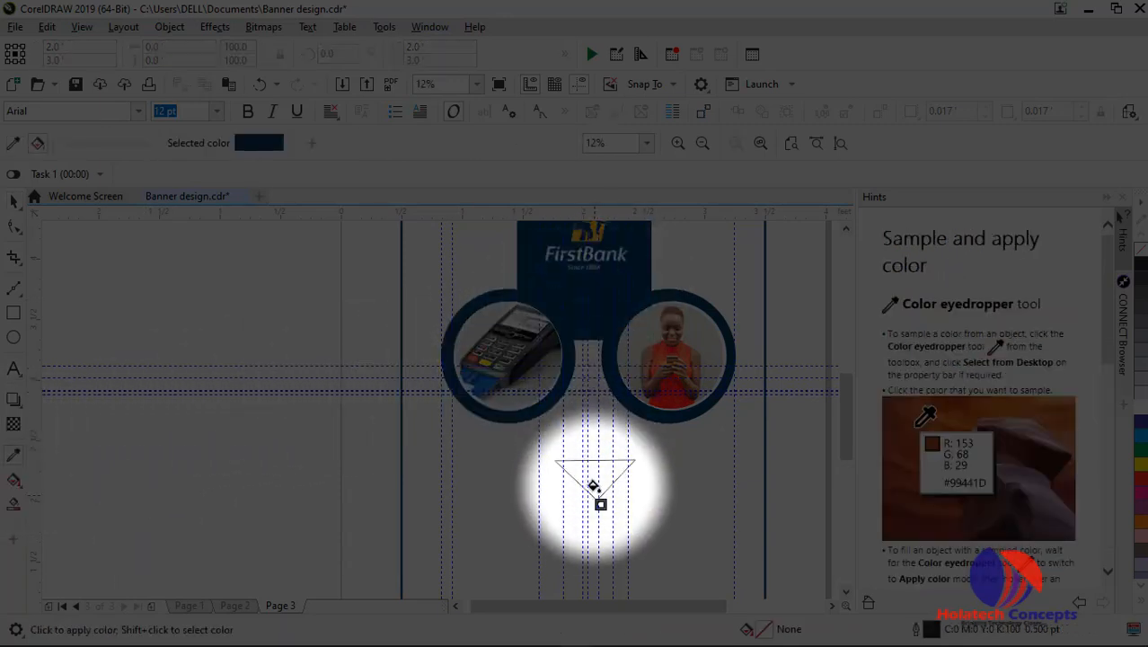
{"action": "left_click", "coordinate": [595, 475]}
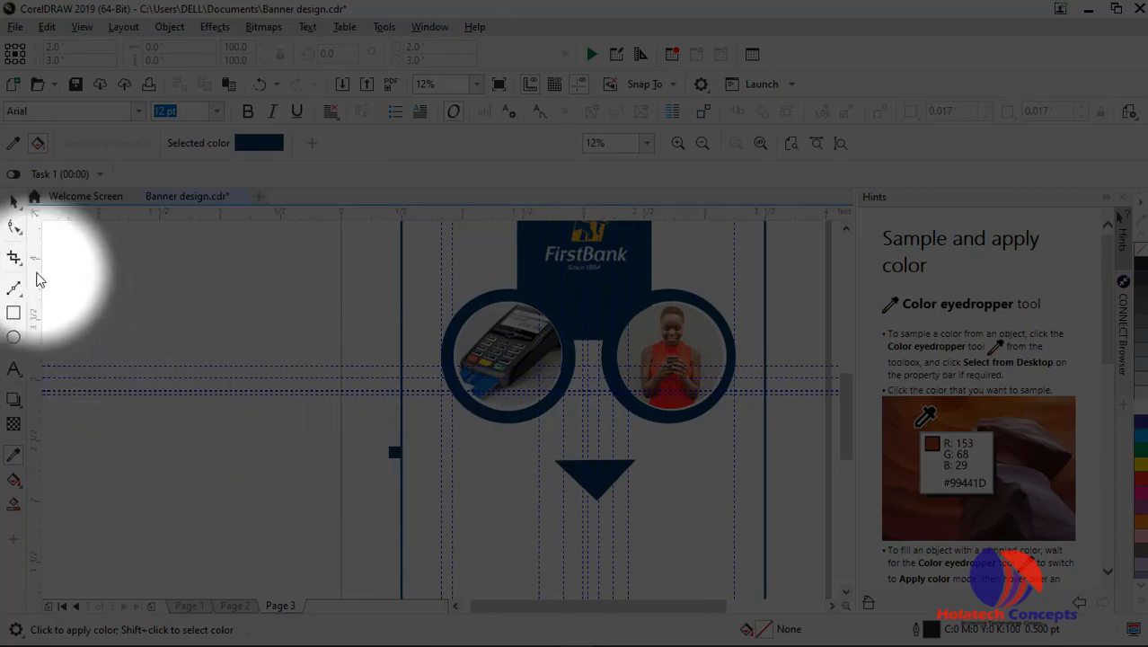
{"action": "left_click", "coordinate": [13, 200]}
{"action": "left_click", "coordinate": [595, 476]}
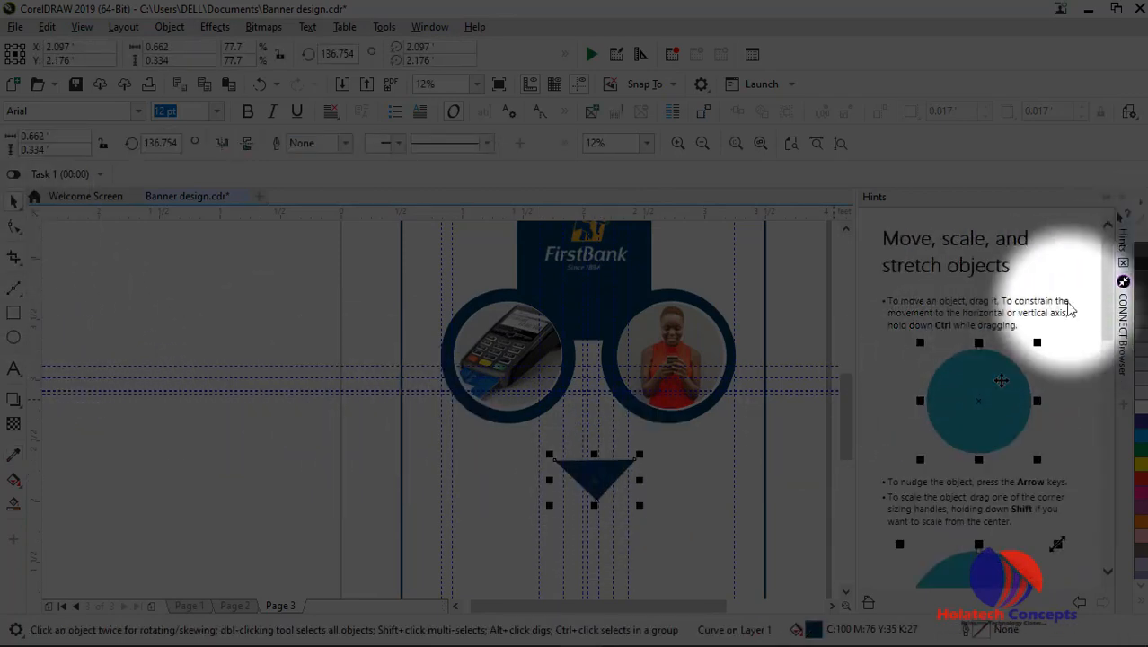
{"action": "left_click", "coordinate": [704, 512]}
Move the blue triangle straight up by about 0.16 ft, closer to the lower circles
{"action": "scroll", "coordinate": [705, 511], "scroll_direction": "down", "scroll_amount": 2}
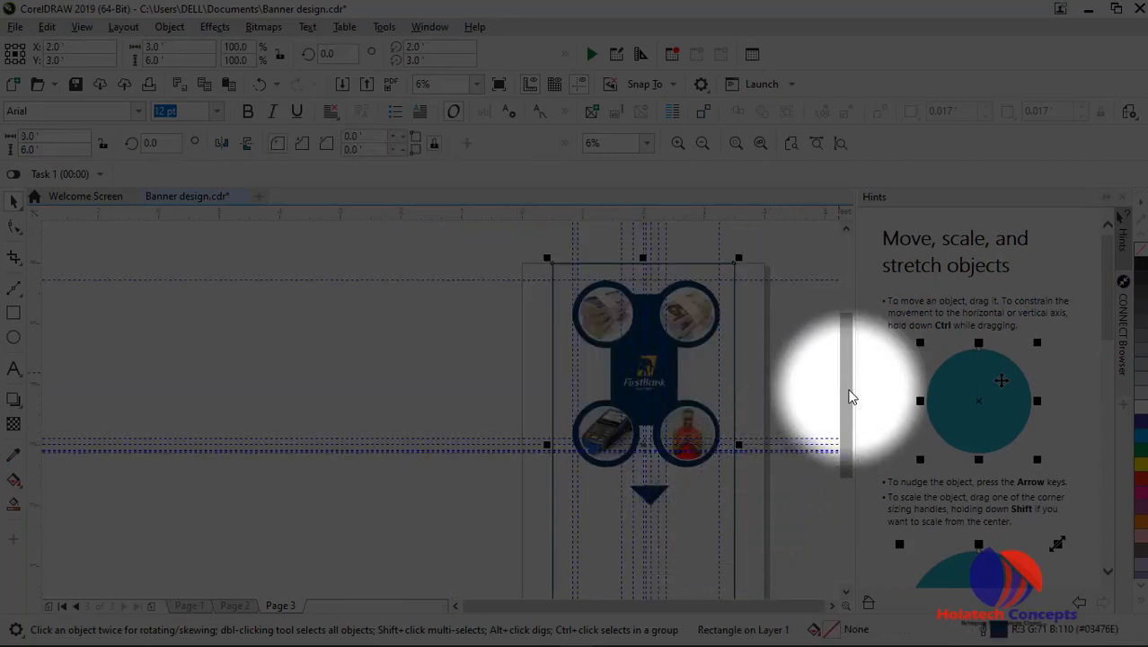
{"action": "left_click_drag", "start_coordinate": [851, 360], "coordinate": [850, 441]}
{"action": "scroll", "coordinate": [692, 395], "scroll_direction": "up", "scroll_amount": 2}
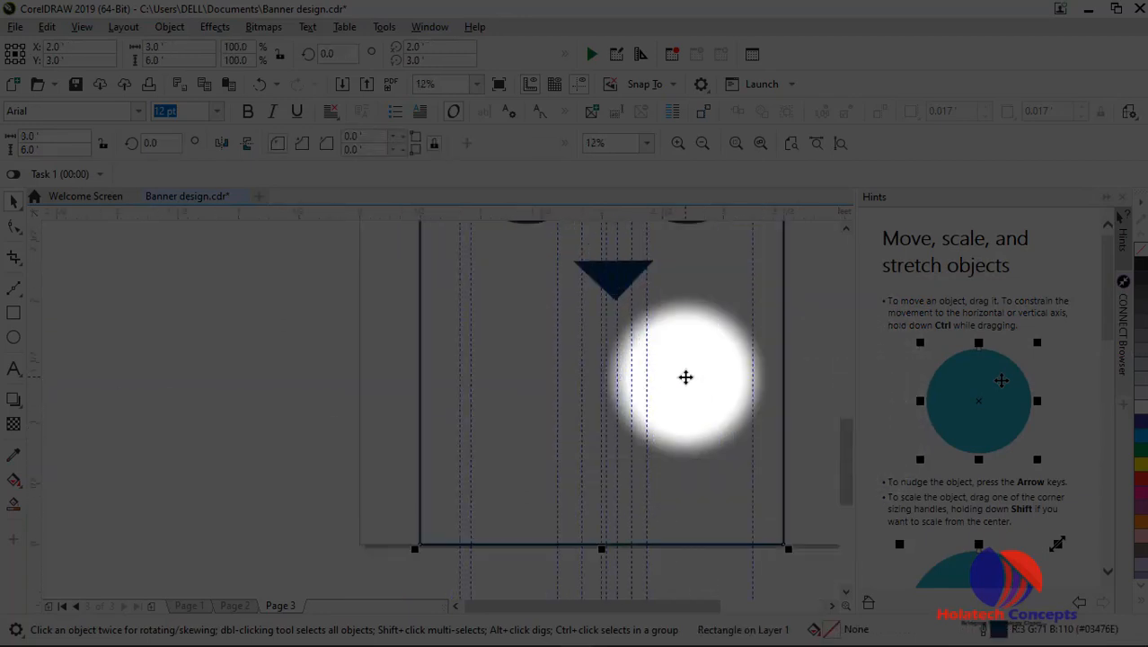
{"action": "left_click", "coordinate": [620, 286]}
{"action": "left_click_drag", "start_coordinate": [617, 281], "coordinate": [617, 266]}
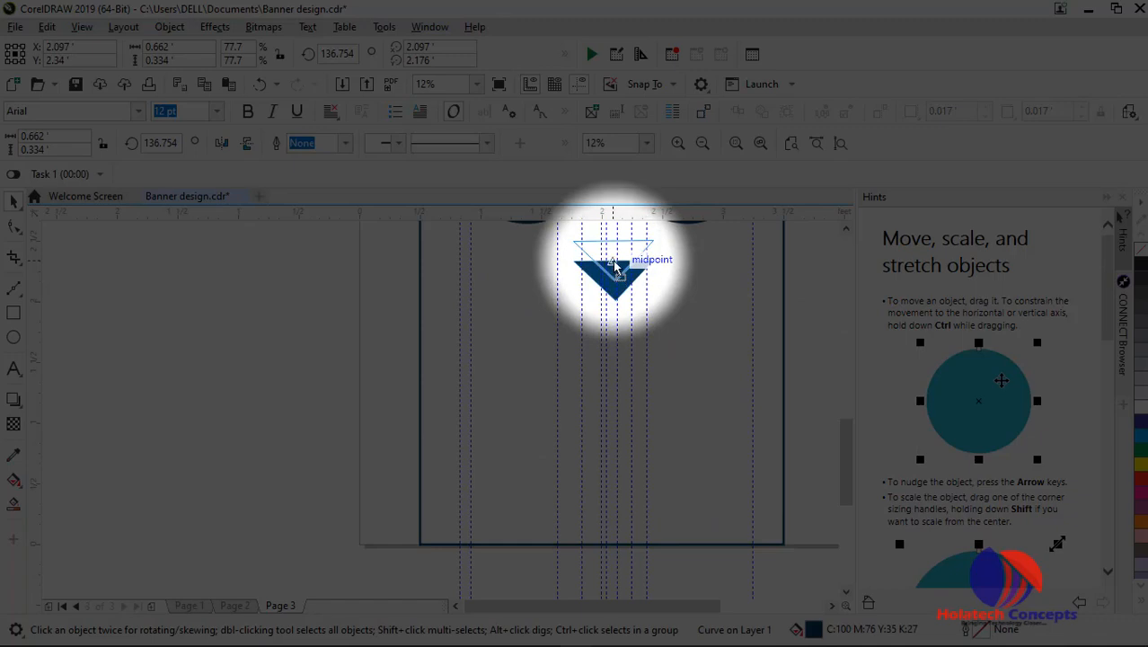
{"action": "left_click", "coordinate": [692, 324]}
{"action": "left_click", "coordinate": [189, 349]}
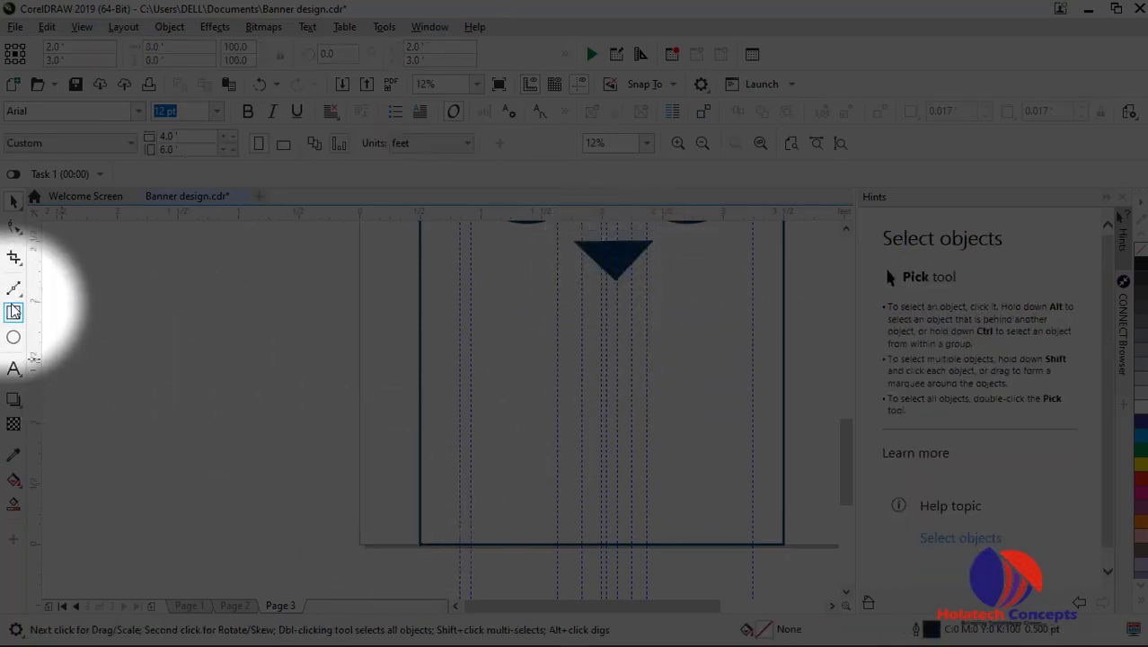
Draw a rectangle about 1.896 by 0.618 ft beside the frame and round its corners fully with a 0.309 ft radius
{"action": "left_click", "coordinate": [14, 313]}
{"action": "left_click_drag", "start_coordinate": [183, 322], "coordinate": [415, 396]}
{"action": "left_click", "coordinate": [13, 200]}
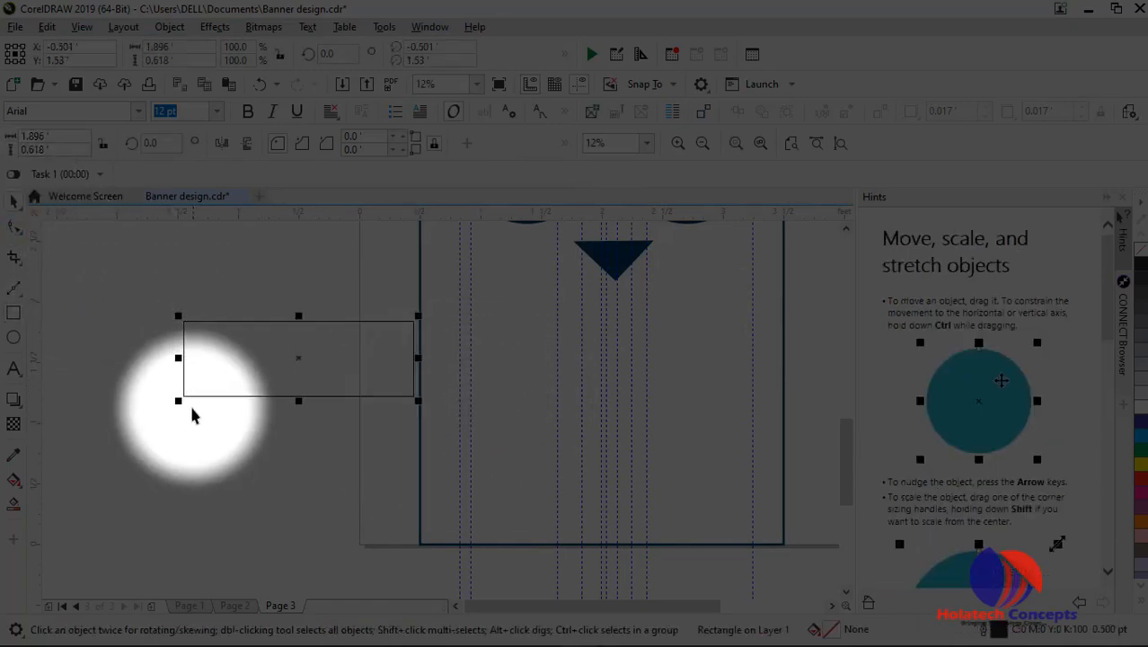
{"action": "mouse_move", "coordinate": [418, 397]}
{"action": "left_mouse_down"}
{"action": "mouse_move", "coordinate": [403, 379]}
{"action": "mouse_move", "coordinate": [415, 398]}
{"action": "left_mouse_up"}
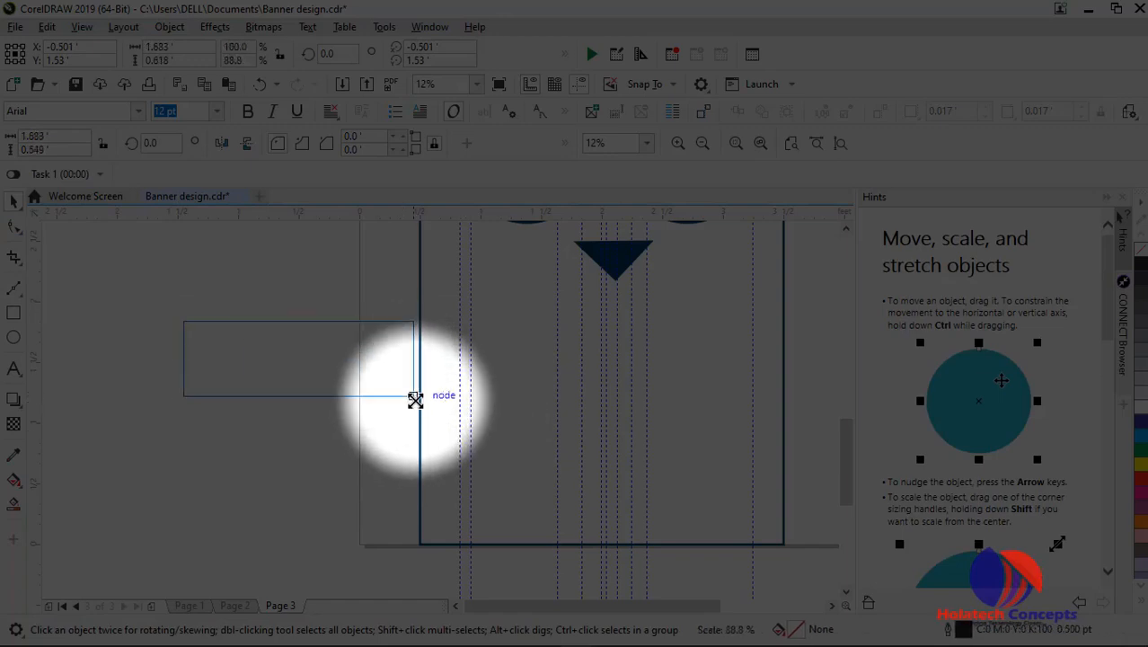
{"action": "left_click", "coordinate": [14, 225]}
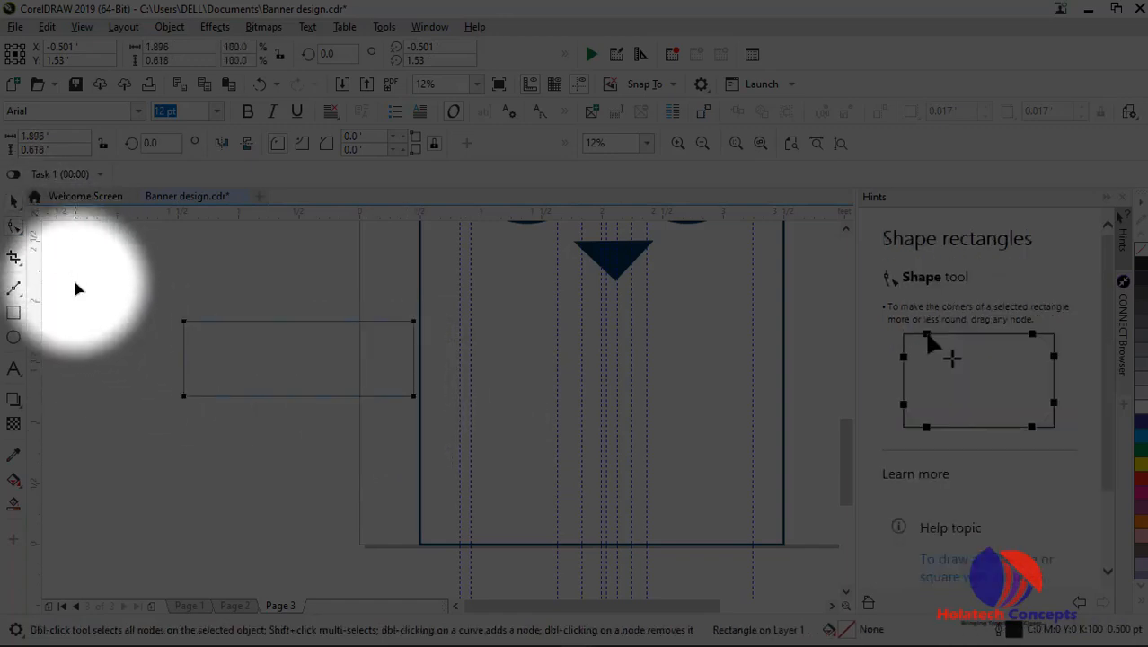
{"action": "left_click_drag", "start_coordinate": [184, 397], "coordinate": [221, 396]}
{"action": "left_click", "coordinate": [13, 200]}
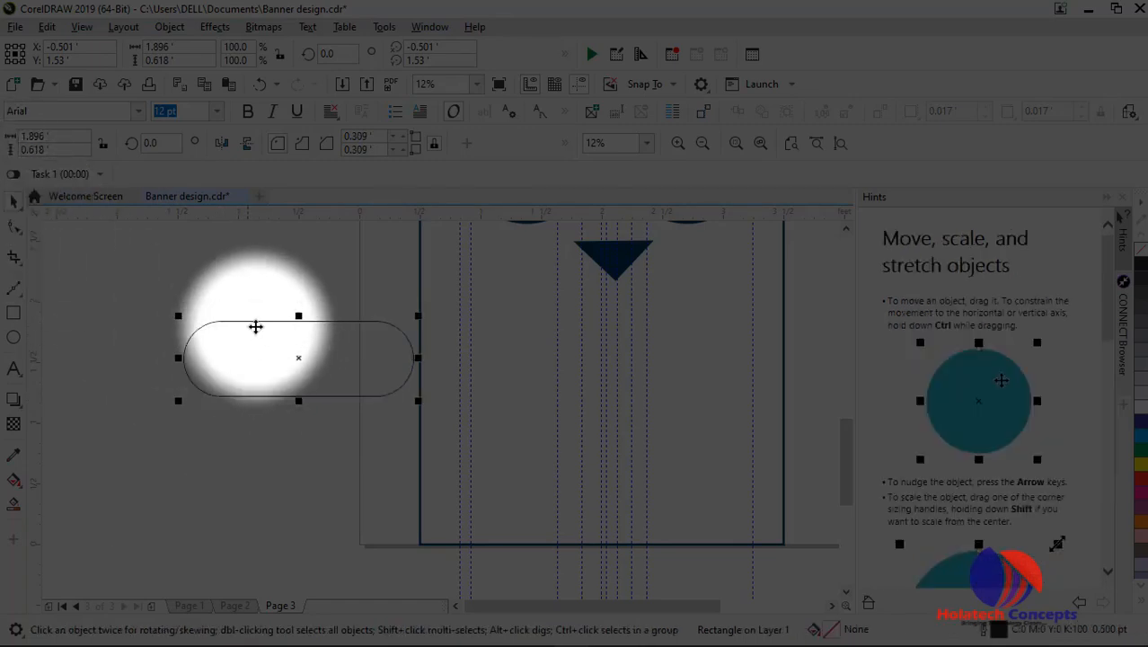
Move the rounded bar inside the frame, centred below the triangle, and resize it to about 1.903 by 0.344 ft
{"action": "left_click_drag", "start_coordinate": [274, 345], "coordinate": [596, 334]}
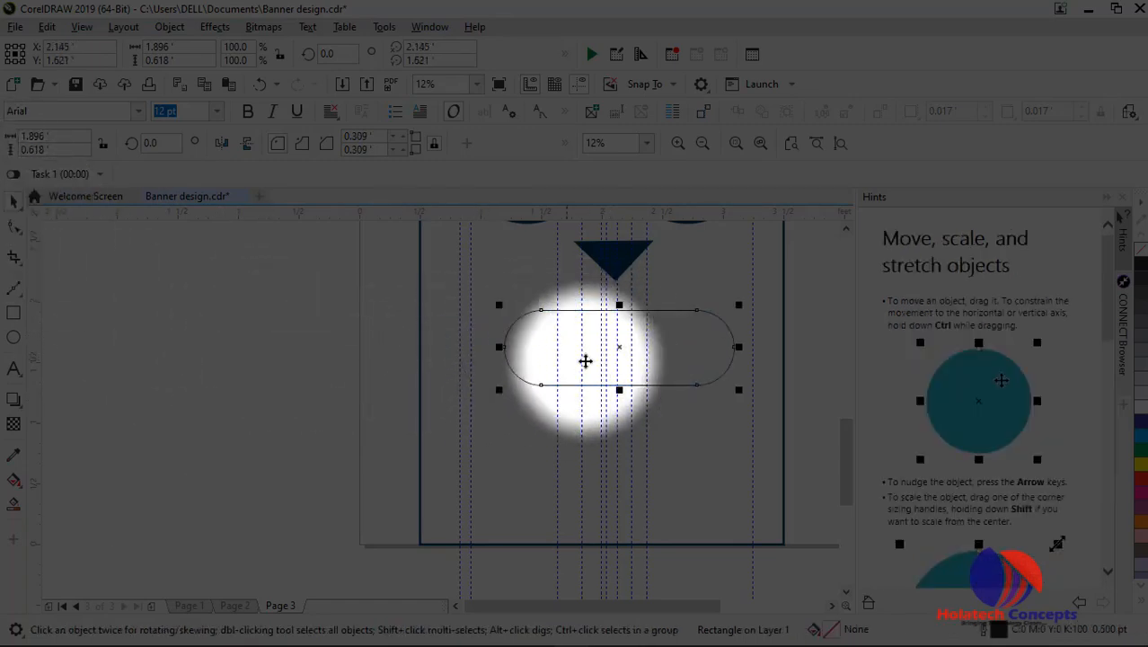
{"action": "left_click_drag", "start_coordinate": [738, 305], "coordinate": [683, 328]}
{"action": "left_click", "coordinate": [636, 328]}
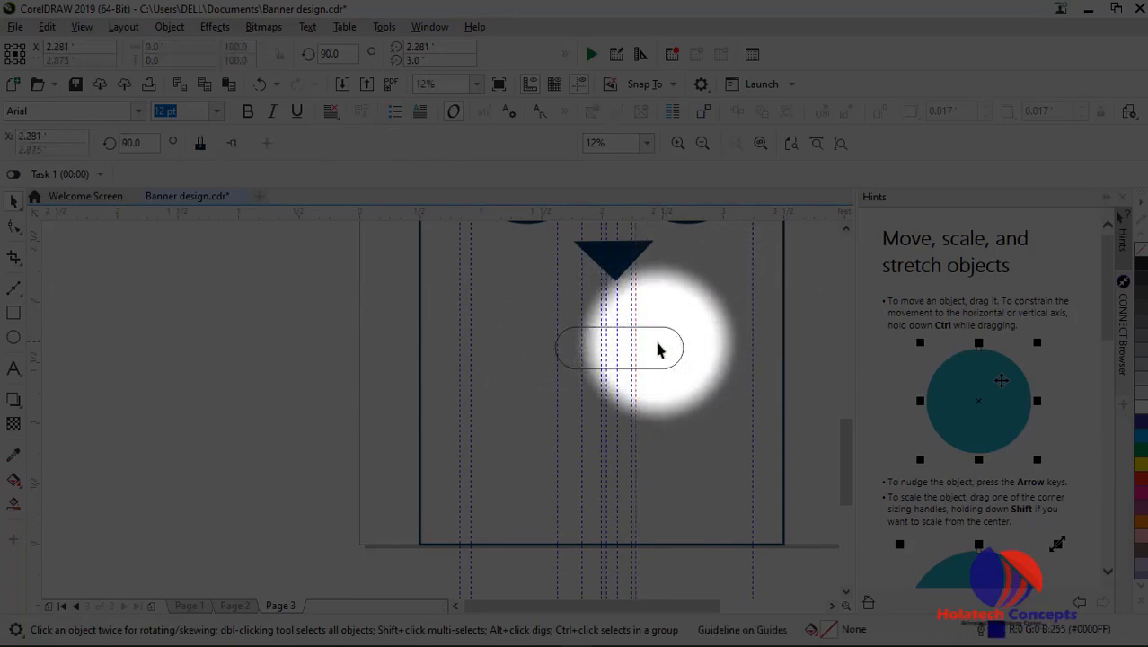
{"action": "key", "text": "ctrl+z"}
{"action": "left_click", "coordinate": [684, 347]}
{"action": "left_click_drag", "start_coordinate": [683, 346], "coordinate": [740, 347]}
{"action": "left_click_drag", "start_coordinate": [551, 347], "coordinate": [500, 347]}
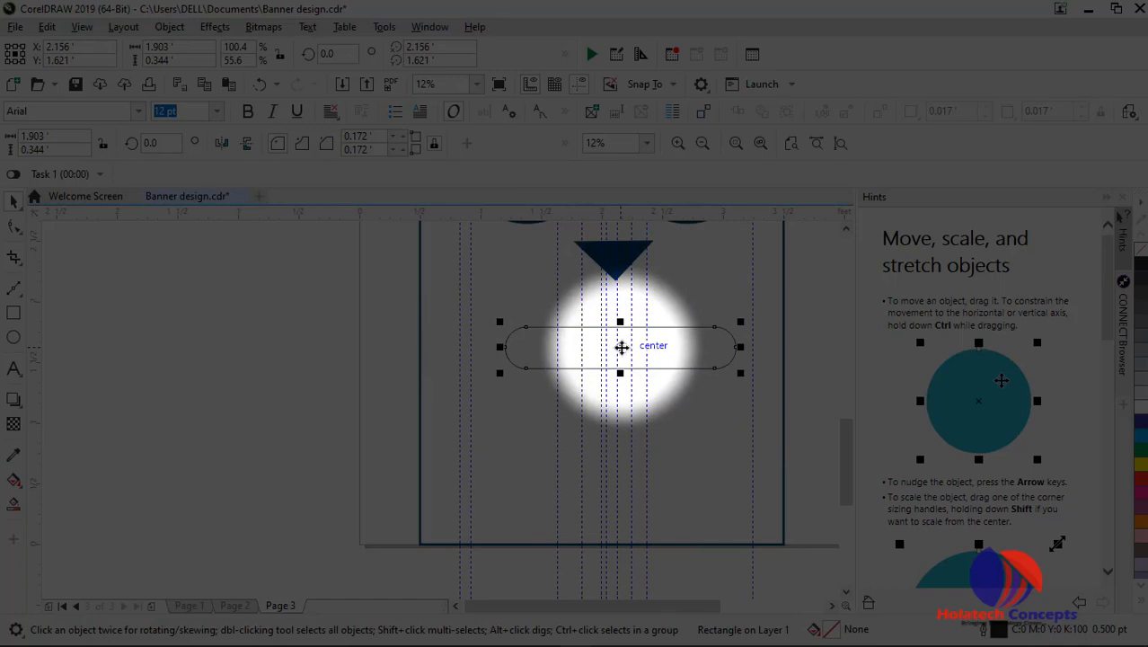
{"action": "left_click_drag", "start_coordinate": [622, 347], "coordinate": [618, 346]}
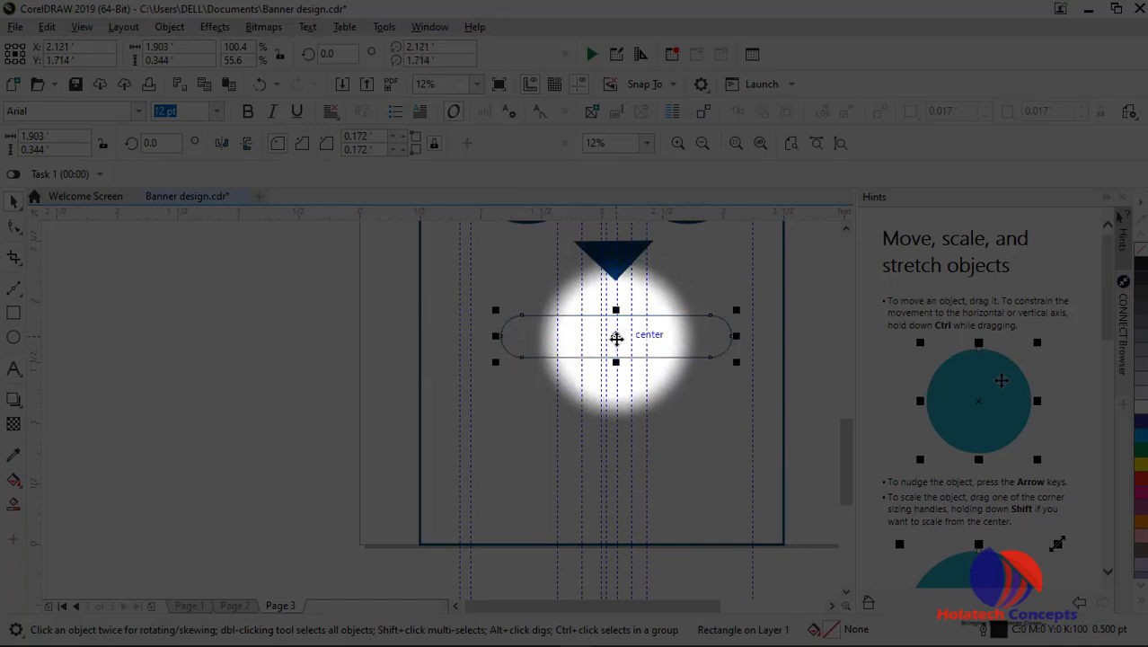
Duplicate the rounded bar directly below itself and align the left ends of both bars to a new vertical guideline
{"action": "left_click_drag", "start_coordinate": [613, 336], "coordinate": [613, 396]}
{"action": "scroll", "coordinate": [611, 395], "scroll_direction": "up", "scroll_amount": 2}
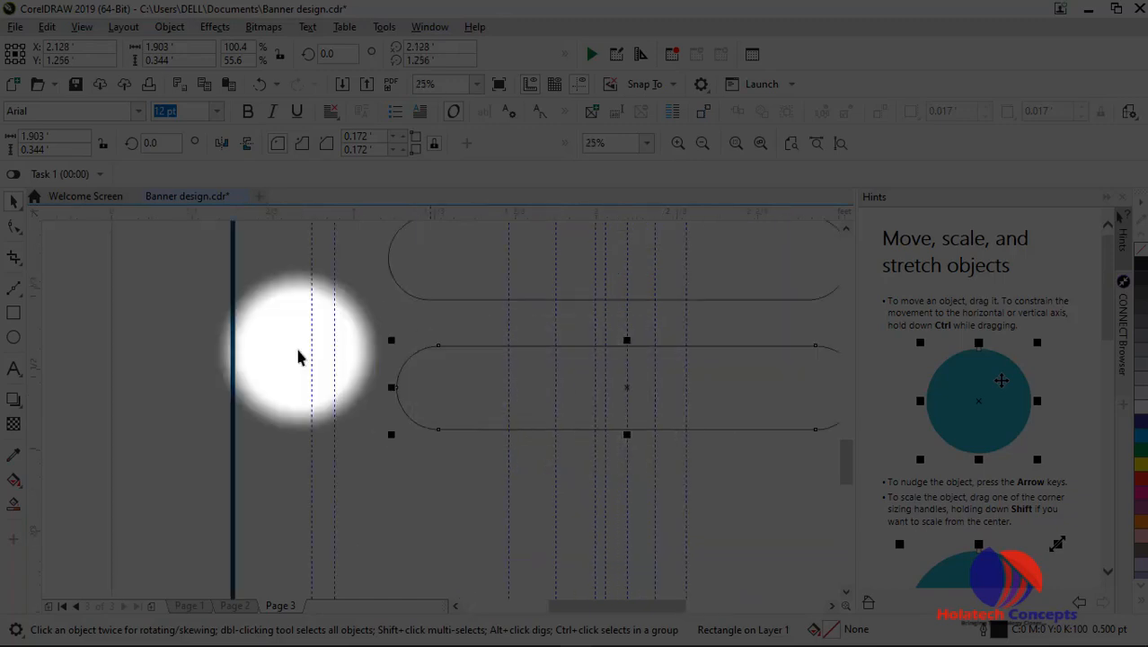
{"action": "left_click_drag", "start_coordinate": [33, 325], "coordinate": [413, 358]}
{"action": "left_click", "coordinate": [415, 358]}
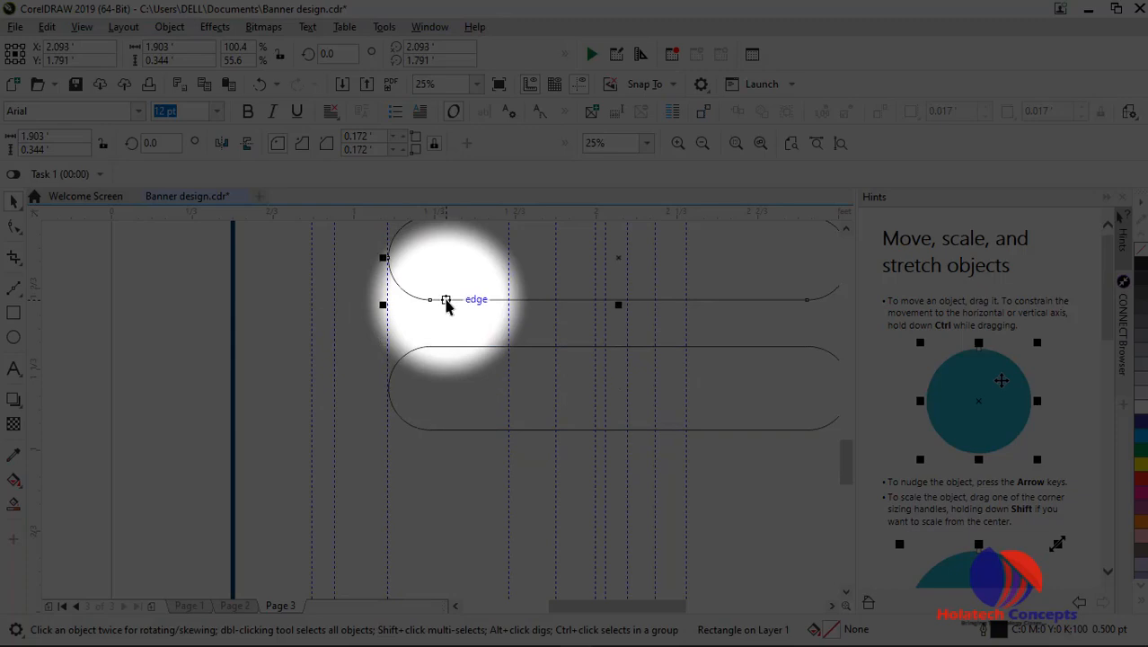
{"action": "left_click", "coordinate": [444, 350], "text": "shift"}
{"action": "left_click_drag", "start_coordinate": [445, 349], "coordinate": [450, 598]}
{"action": "key", "text": "Escape"}
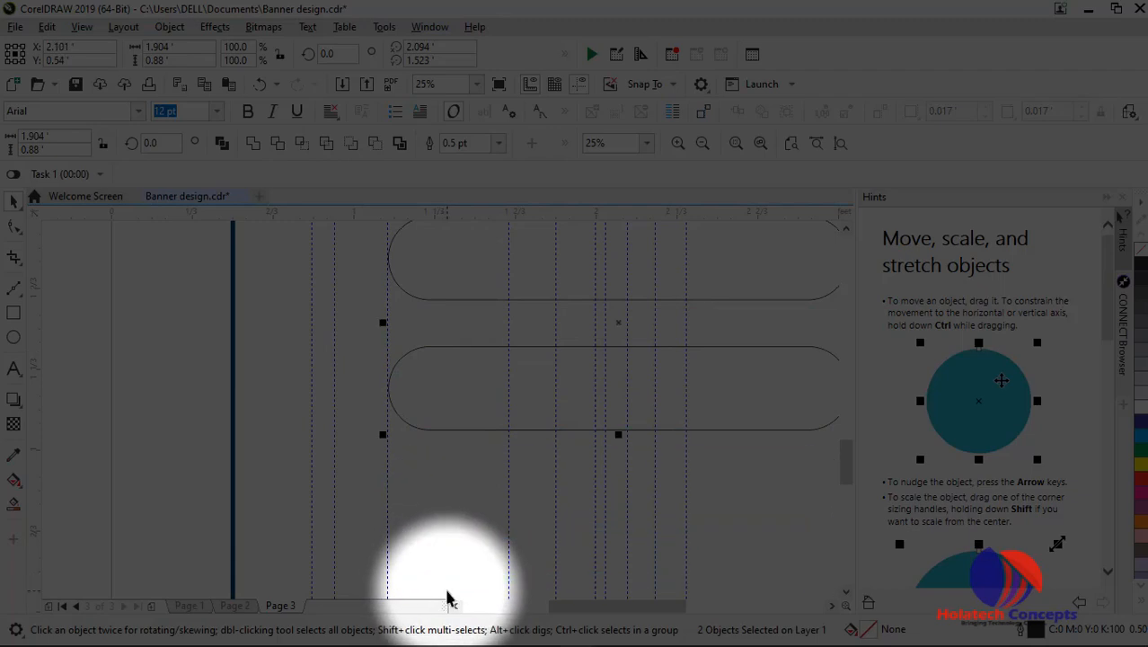
{"action": "right_click", "coordinate": [447, 597]}
{"action": "left_click", "coordinate": [409, 480]}
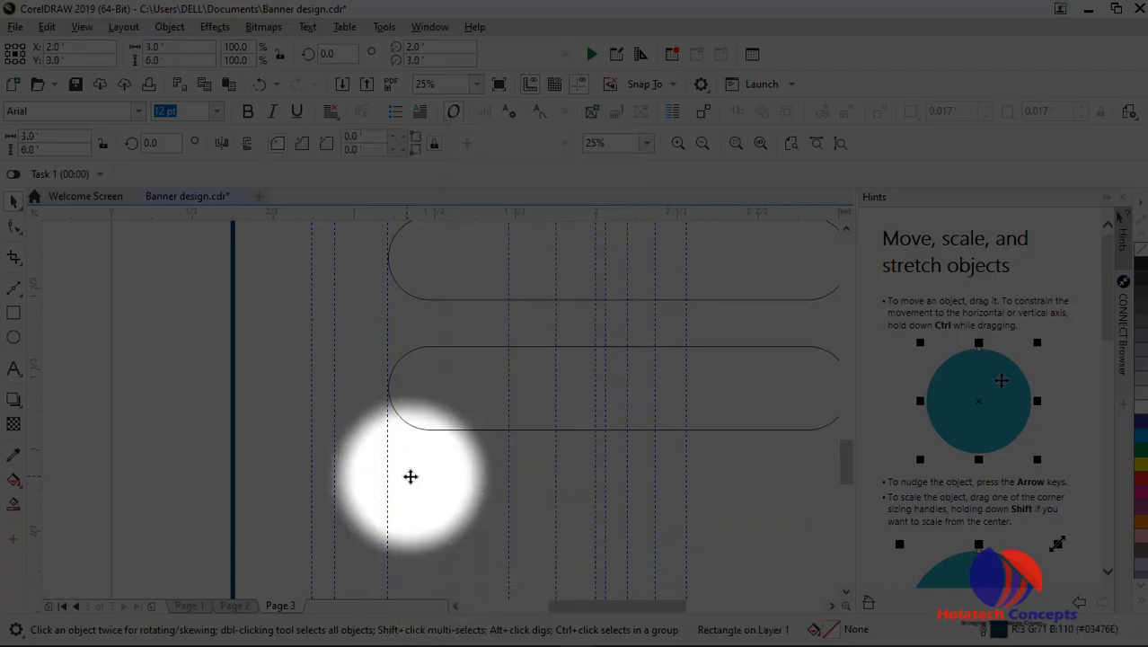
Duplicate the two rounded bars together directly below themselves to make a stack of four inside the frame
{"action": "scroll", "coordinate": [408, 476], "scroll_direction": "down", "scroll_amount": 2}
{"action": "left_click", "coordinate": [662, 428]}
{"action": "left_click", "coordinate": [517, 456]}
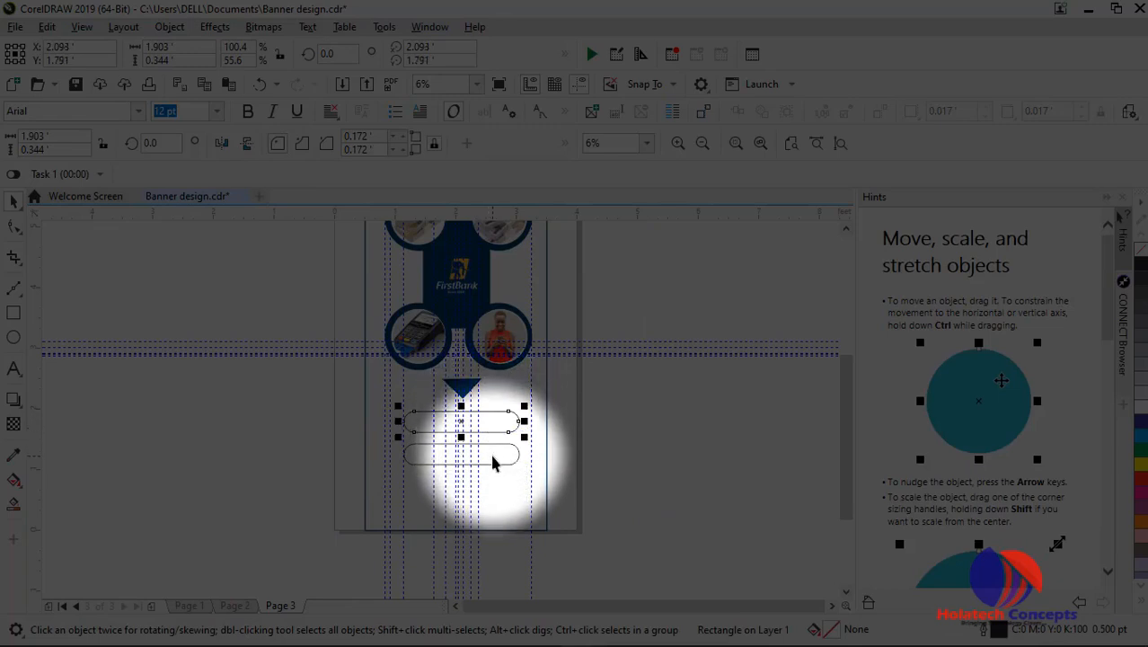
{"action": "left_click_drag", "start_coordinate": [490, 458], "coordinate": [481, 517]}
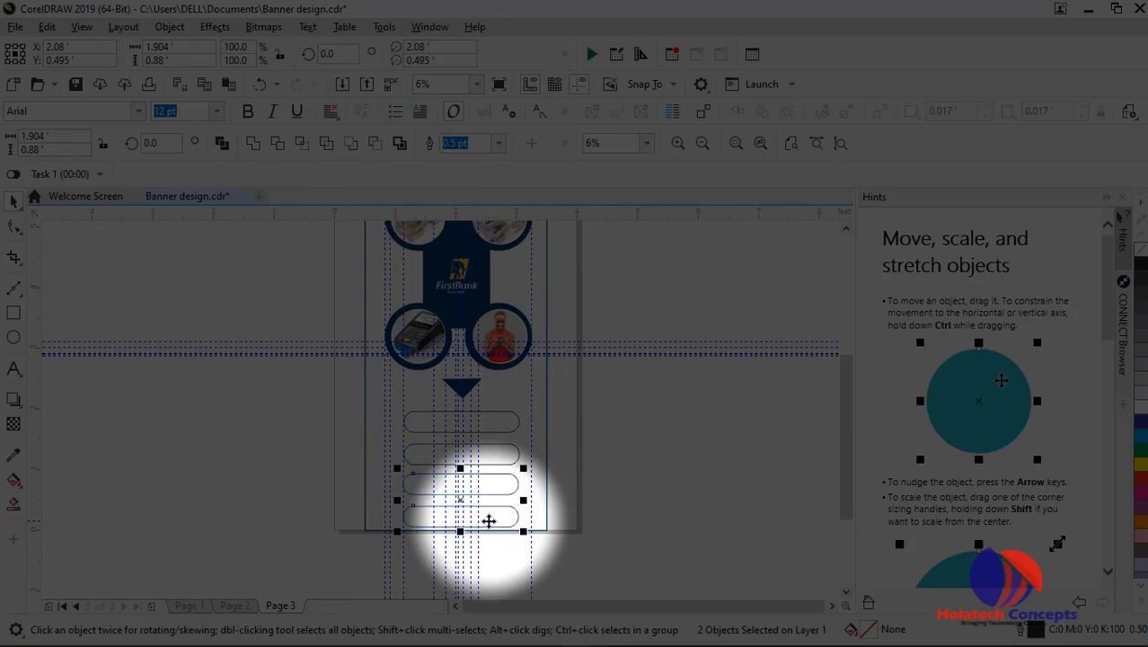
{"action": "left_click", "coordinate": [710, 465]}
Scale the triangle down to about 0.451 by 0.228 ft and place it higher, just below the two lower circles
{"action": "scroll", "coordinate": [551, 400], "scroll_direction": "down", "scroll_amount": 2}
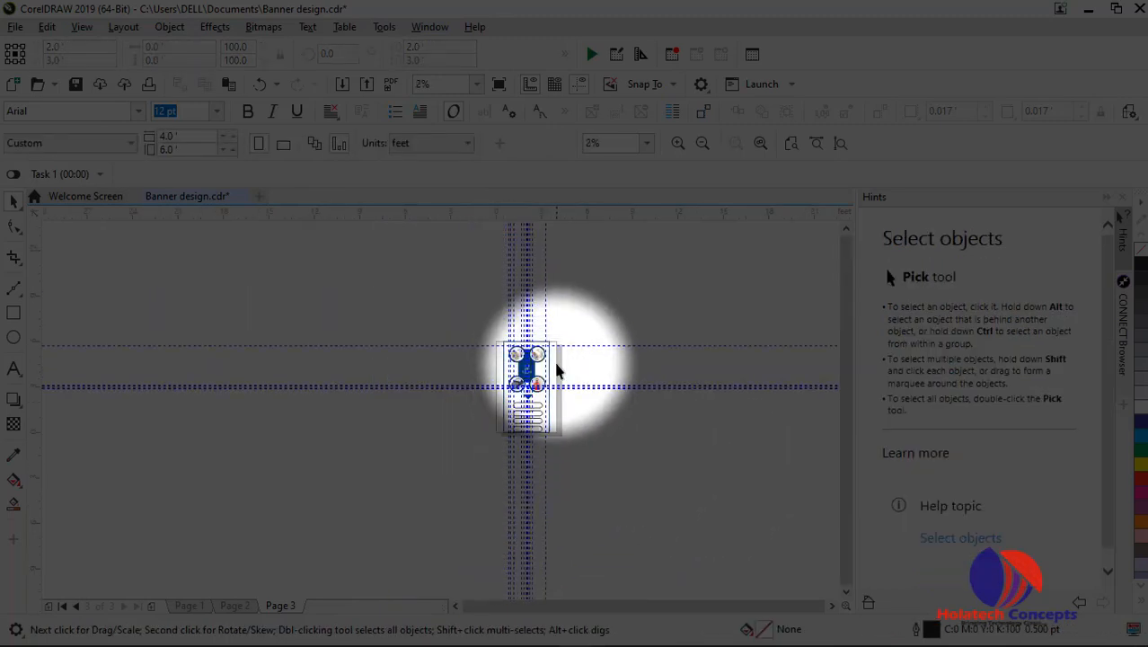
{"action": "scroll", "coordinate": [557, 377], "scroll_direction": "up", "scroll_amount": 2}
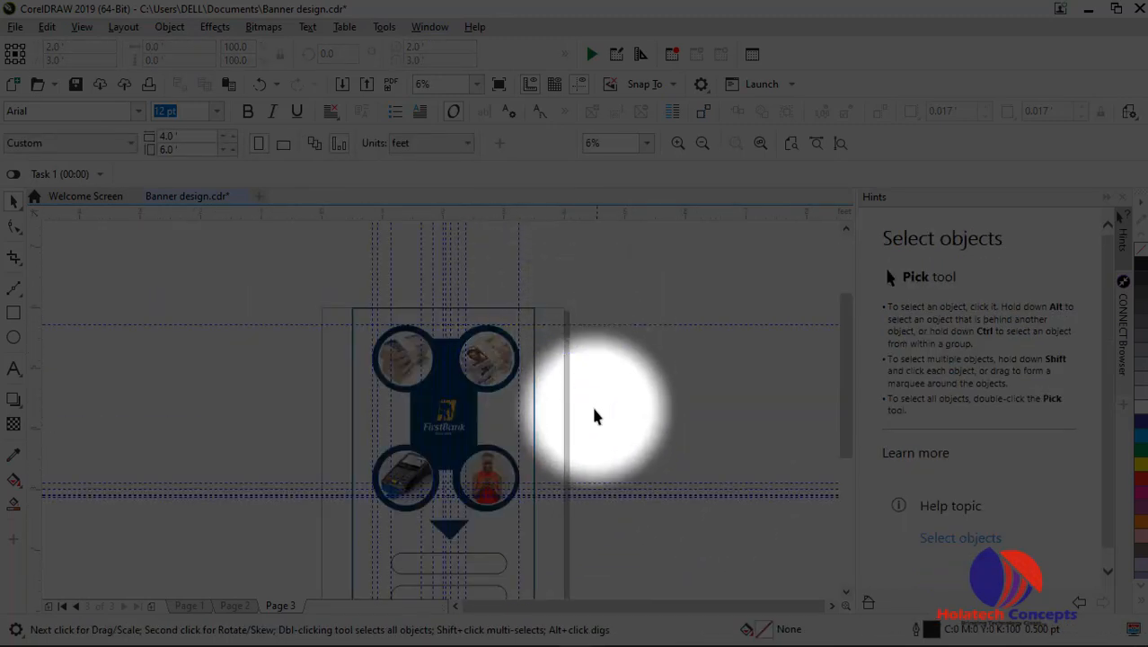
{"action": "left_click", "coordinate": [459, 533]}
{"action": "scroll", "coordinate": [457, 527], "scroll_direction": "up", "scroll_amount": 1}
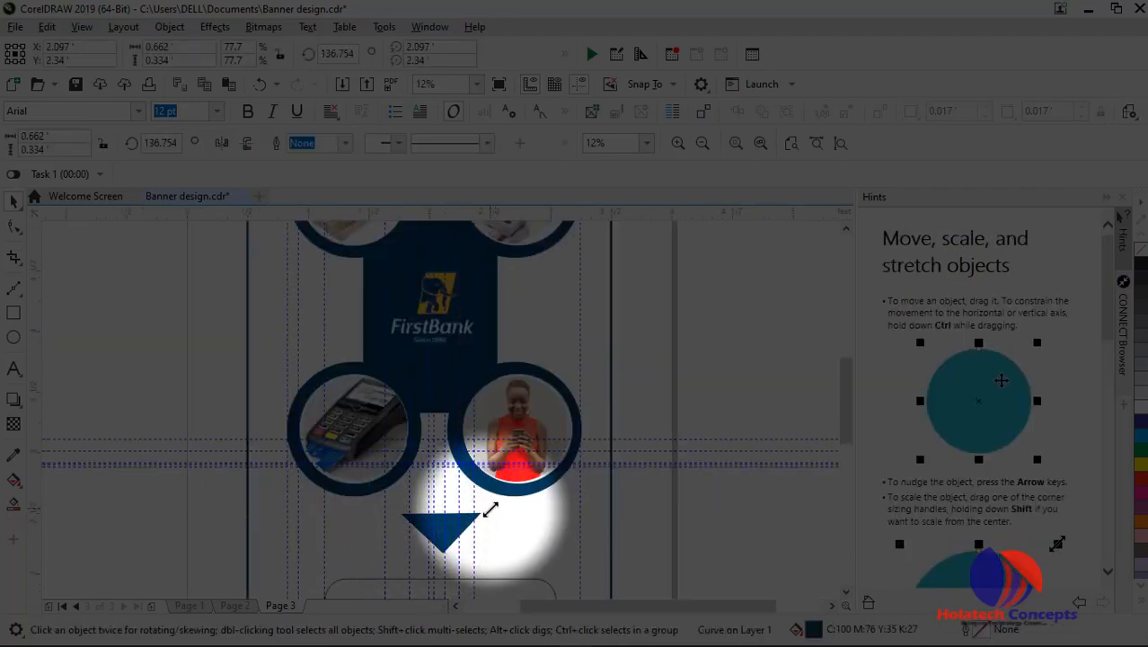
{"action": "left_click_drag", "start_coordinate": [489, 509], "coordinate": [452, 521]}
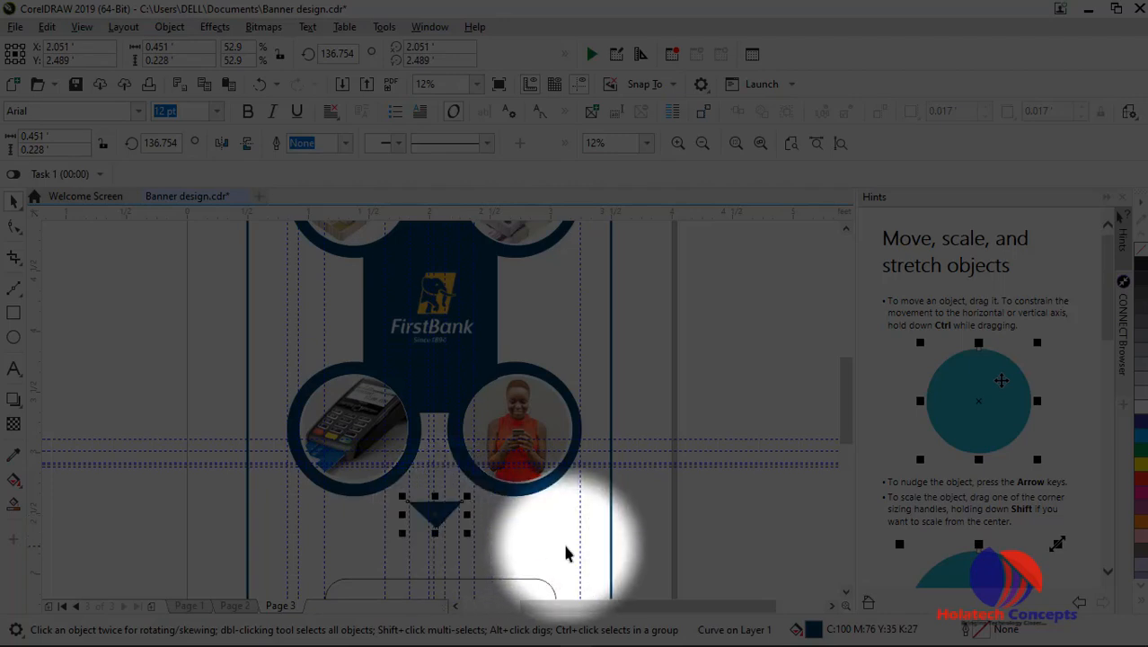
Move all four rounded bars up together so that the stack sits between the triangle and the frame's lower edge
{"action": "scroll", "coordinate": [562, 548], "scroll_direction": "down", "scroll_amount": 1}
{"action": "scroll", "coordinate": [610, 543], "scroll_direction": "down", "scroll_amount": 1}
{"action": "left_click_drag", "start_coordinate": [624, 537], "coordinate": [511, 579]}
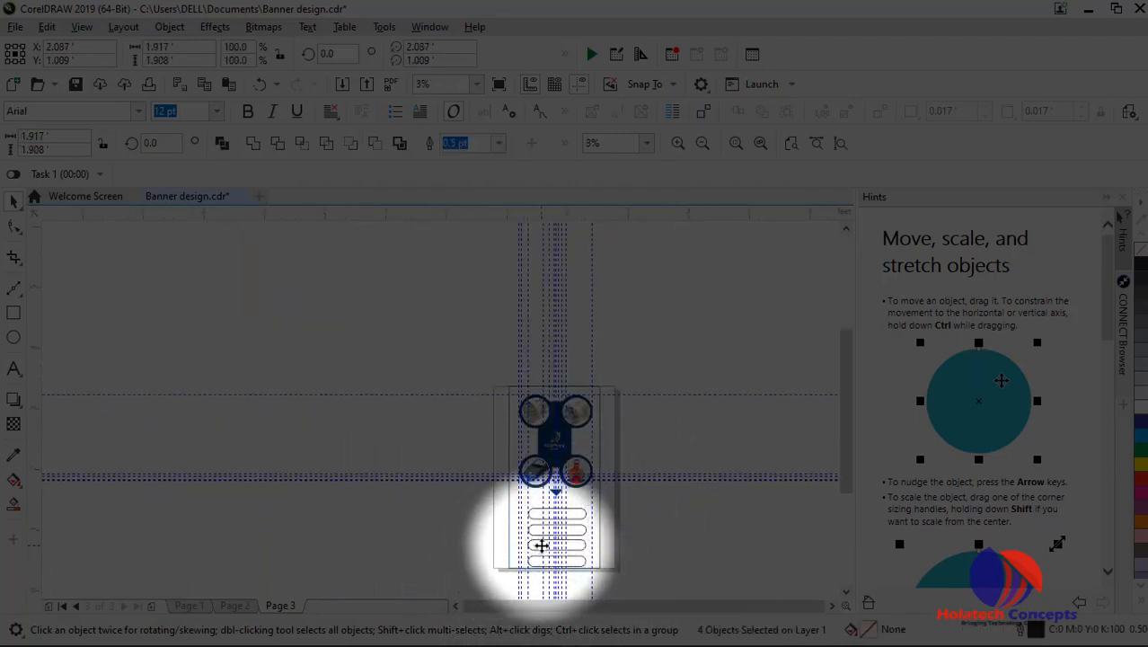
{"action": "scroll", "coordinate": [548, 539], "scroll_direction": "up", "scroll_amount": 2}
{"action": "left_click_drag", "start_coordinate": [604, 514], "coordinate": [600, 488]}
{"action": "scroll", "coordinate": [601, 490], "scroll_direction": "down", "scroll_amount": 1}
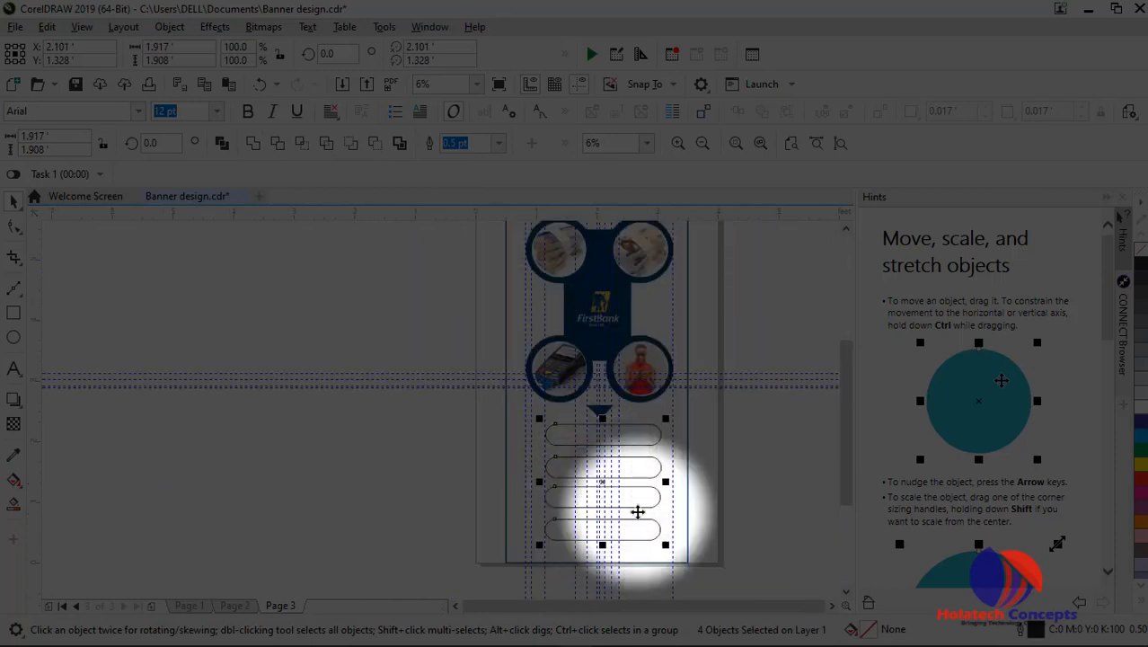
{"action": "left_click_drag", "start_coordinate": [614, 527], "coordinate": [613, 531]}
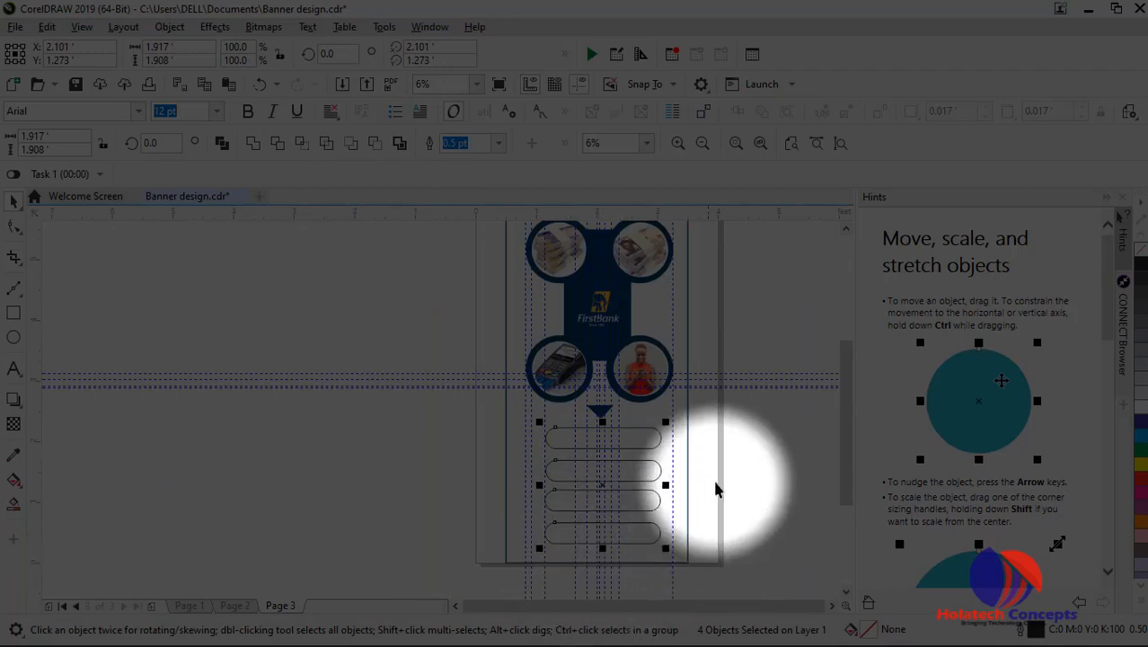
{"action": "left_click", "coordinate": [809, 435]}
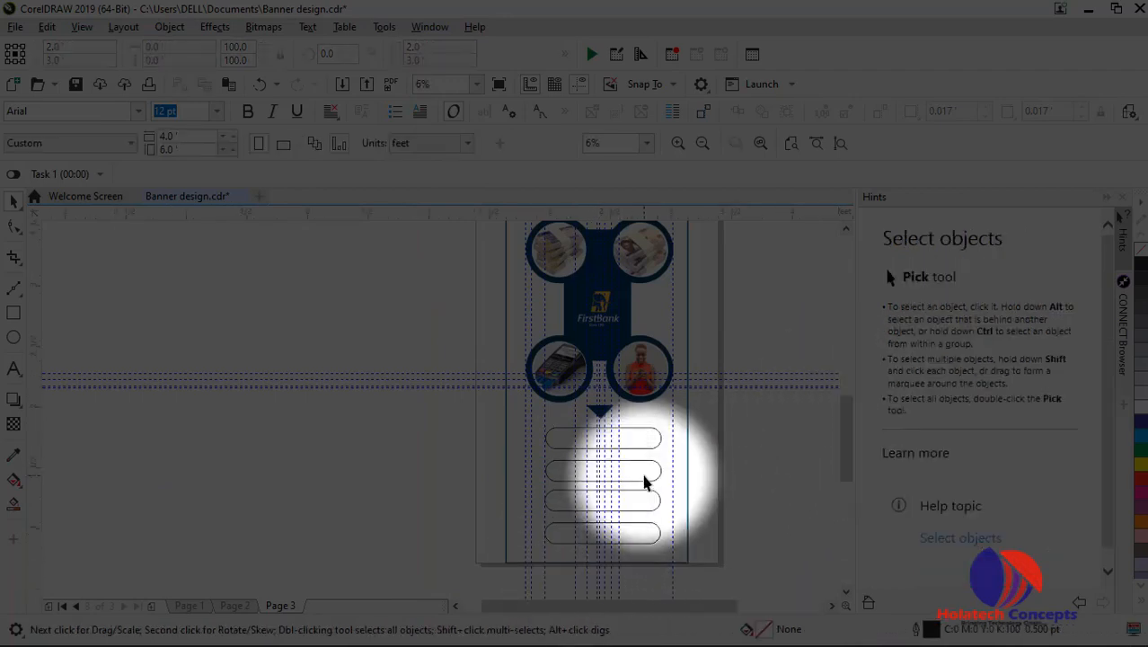
{"action": "scroll", "coordinate": [643, 482], "scroll_direction": "up", "scroll_amount": 1}
{"action": "left_click", "coordinate": [482, 418]}
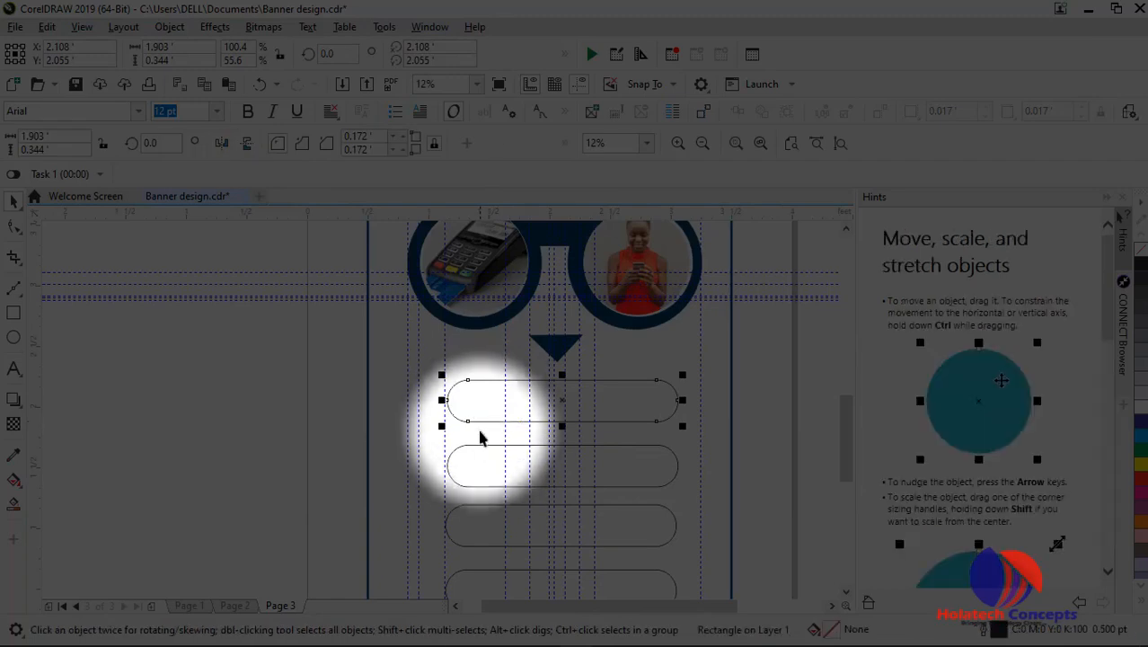
{"action": "left_click", "coordinate": [485, 456], "text": "shift"}
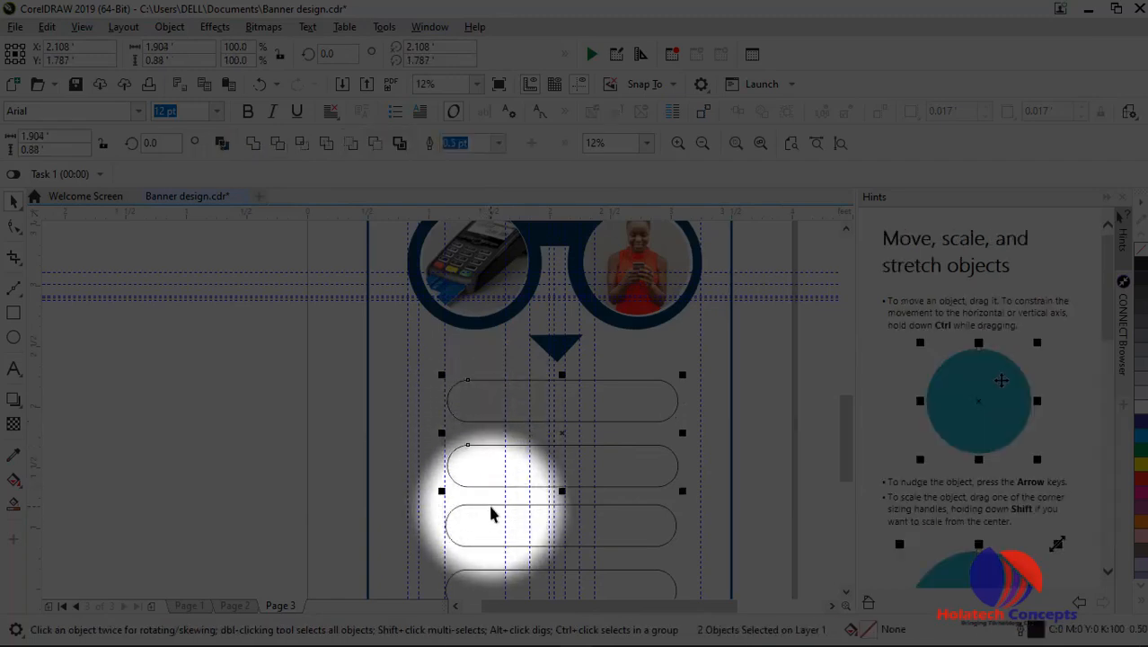
{"action": "left_click", "coordinate": [492, 576], "text": "shift"}
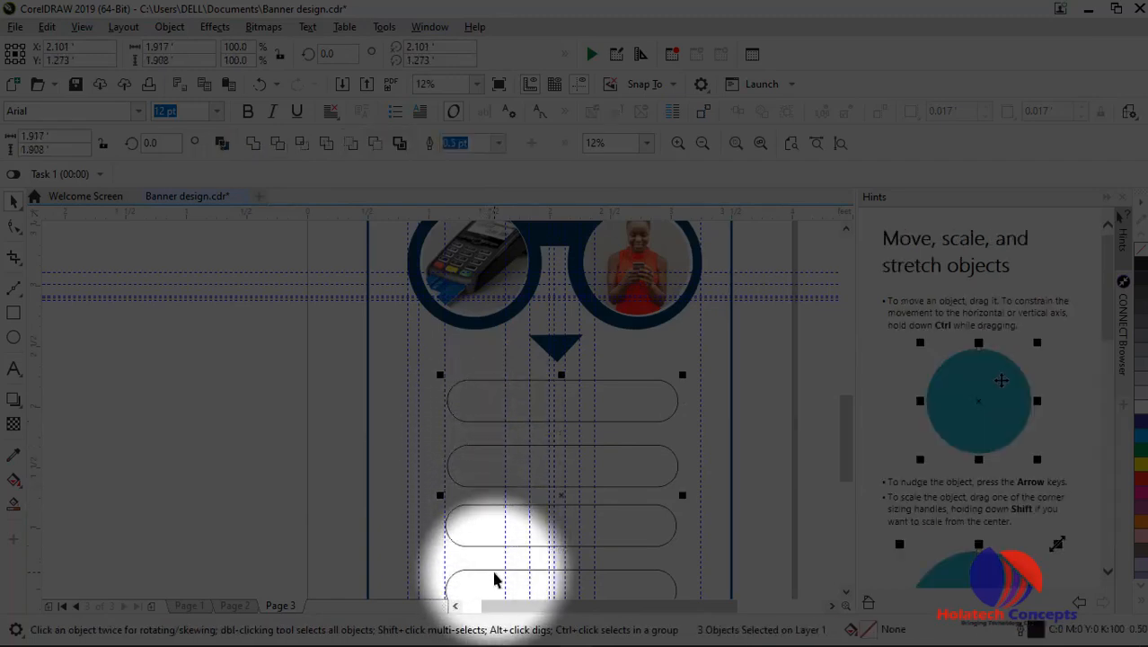
{"action": "left_click", "coordinate": [556, 349]}
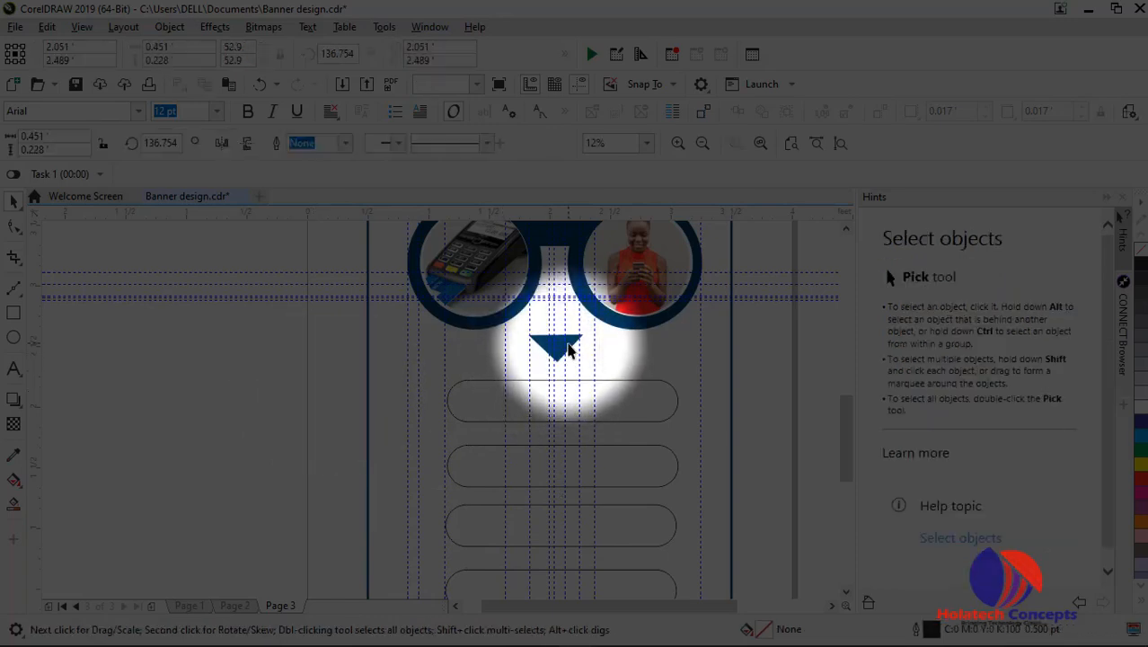
{"action": "right_click", "coordinate": [568, 349]}
{"action": "left_click", "coordinate": [558, 354]}
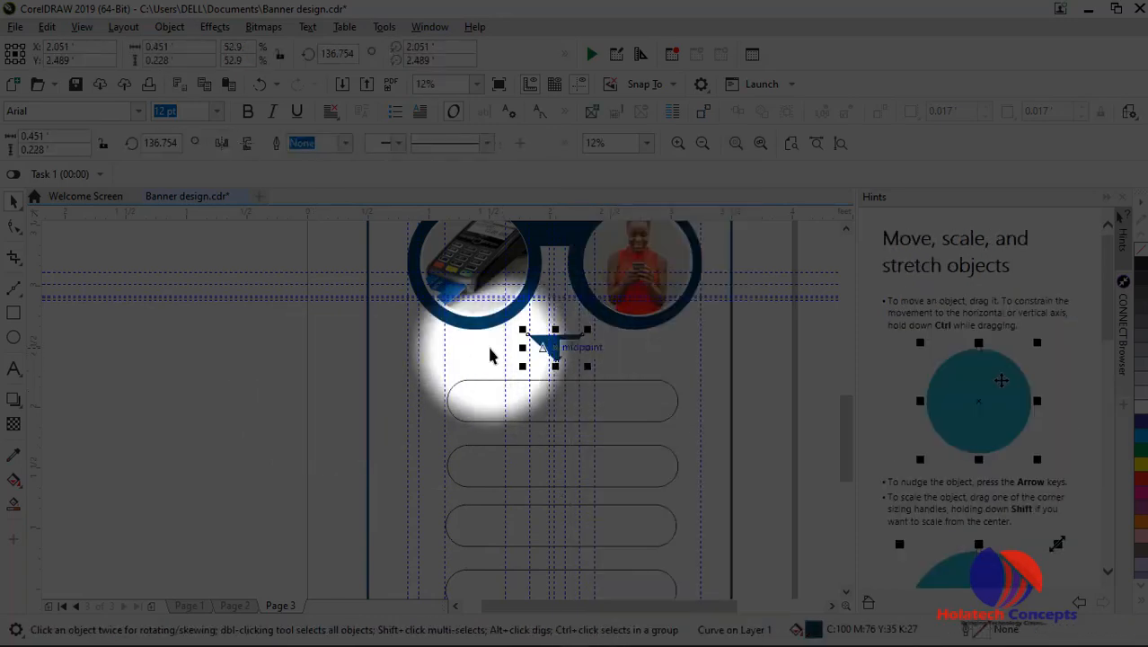
Sample the dark blue of the lower-left circle's ring with the Color Eyedropper and colour the four rounded bars' outlines with it
{"action": "left_click", "coordinate": [85, 453]}
{"action": "left_click", "coordinate": [13, 455]}
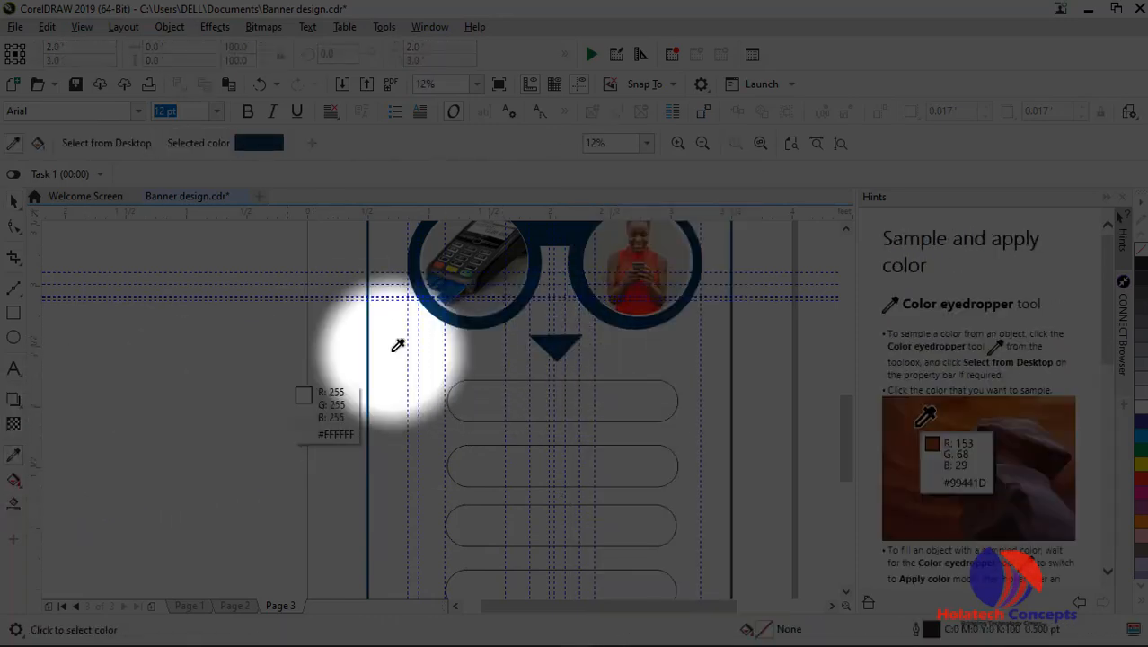
{"action": "left_click", "coordinate": [462, 314]}
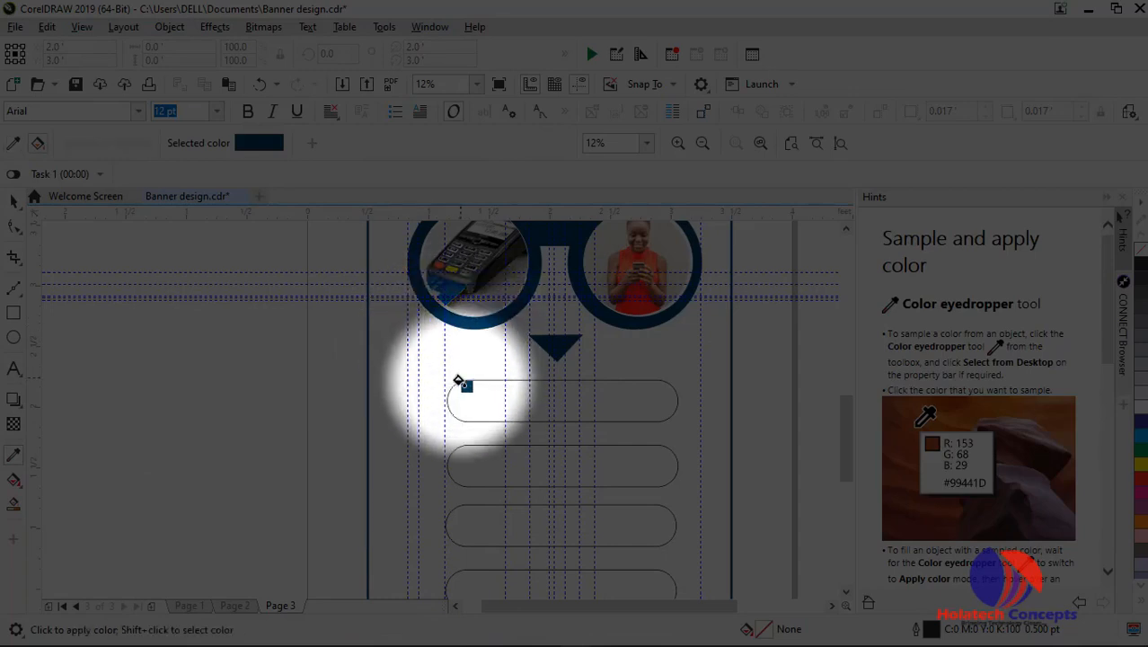
{"action": "left_click", "coordinate": [14, 200]}
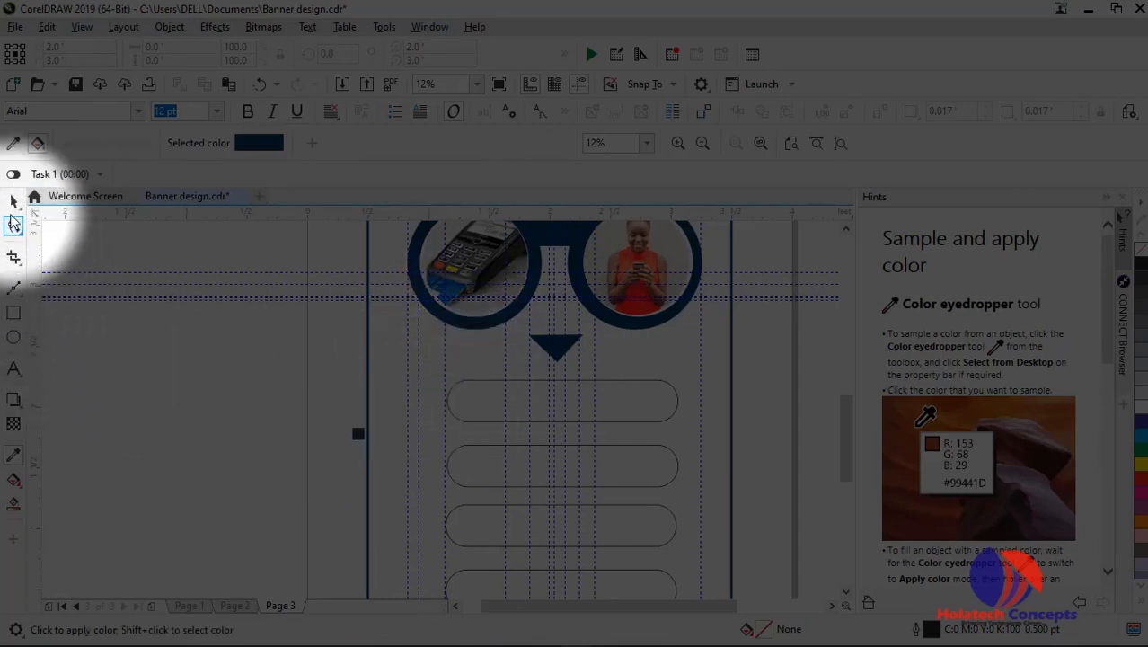
{"action": "left_click", "coordinate": [458, 490]}
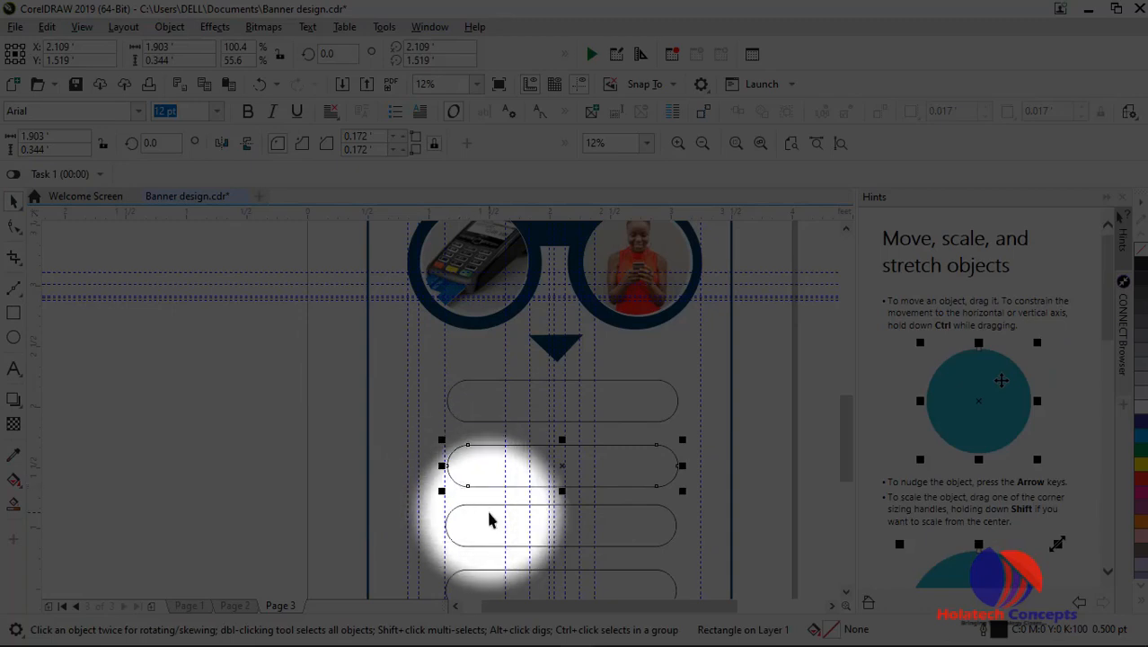
{"action": "left_click", "coordinate": [492, 506]}
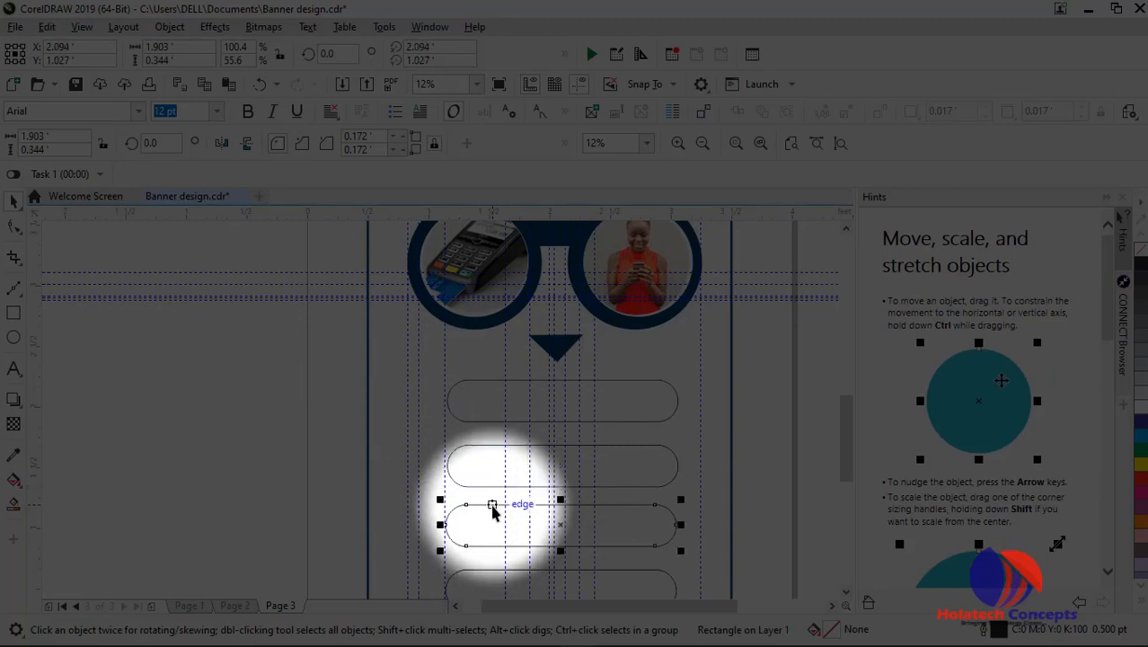
{"action": "left_click", "coordinate": [509, 577]}
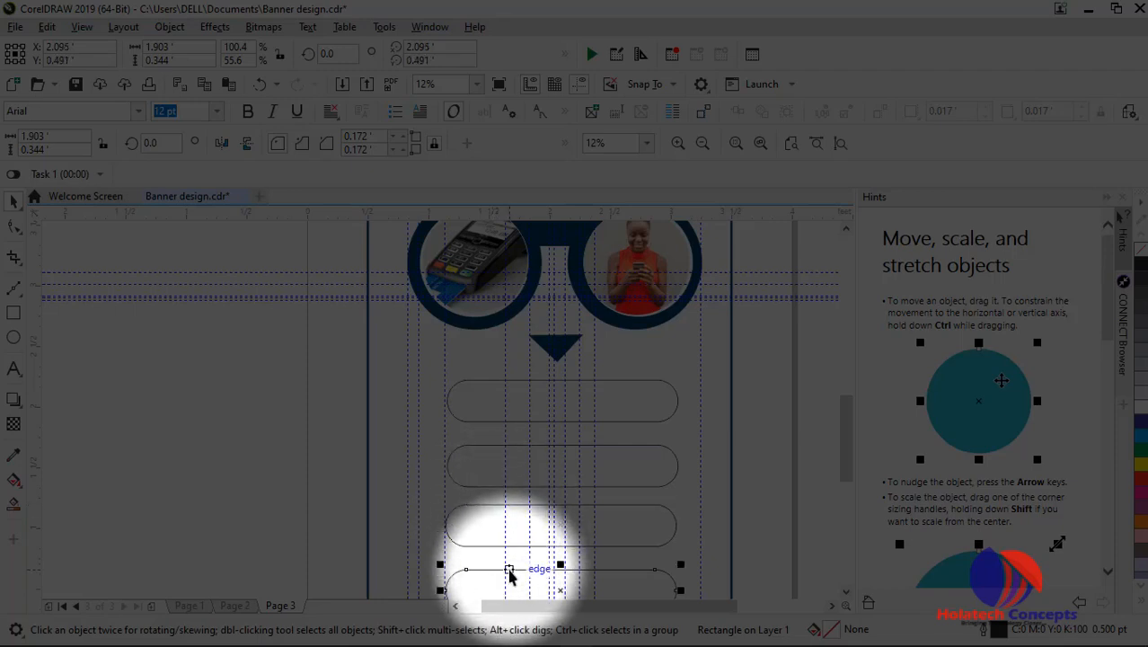
{"action": "left_click", "coordinate": [629, 422]}
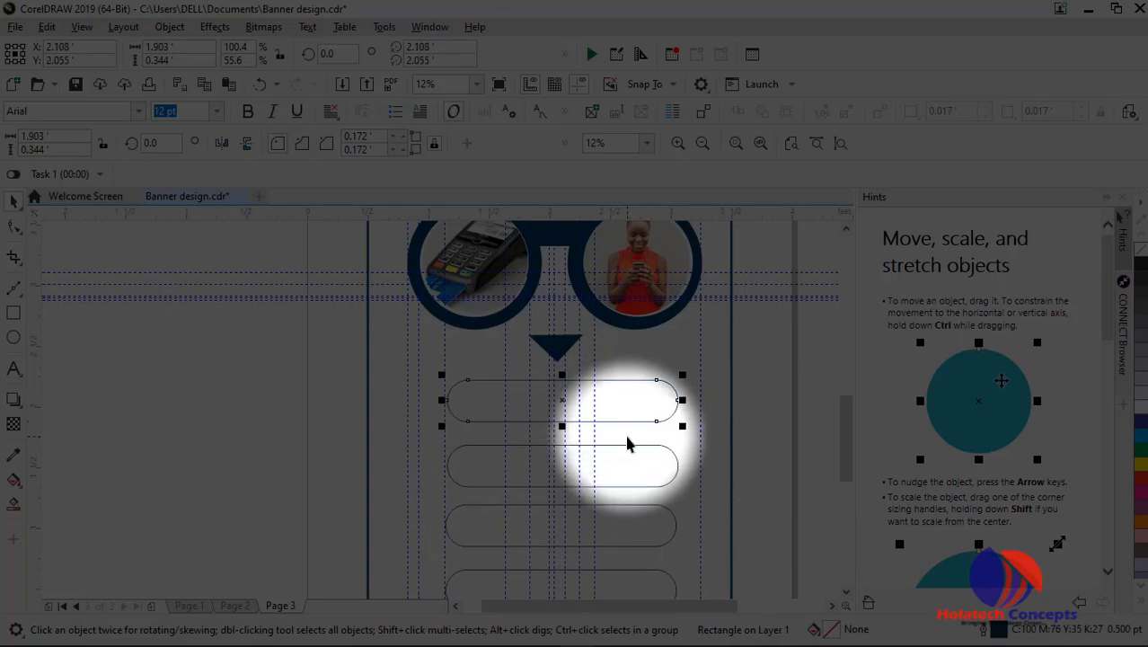
Select all four rounded bars together and set their outline width to 8 pt
{"action": "left_click", "coordinate": [627, 445], "text": "shift"}
{"action": "left_click", "coordinate": [627, 508], "text": "shift"}
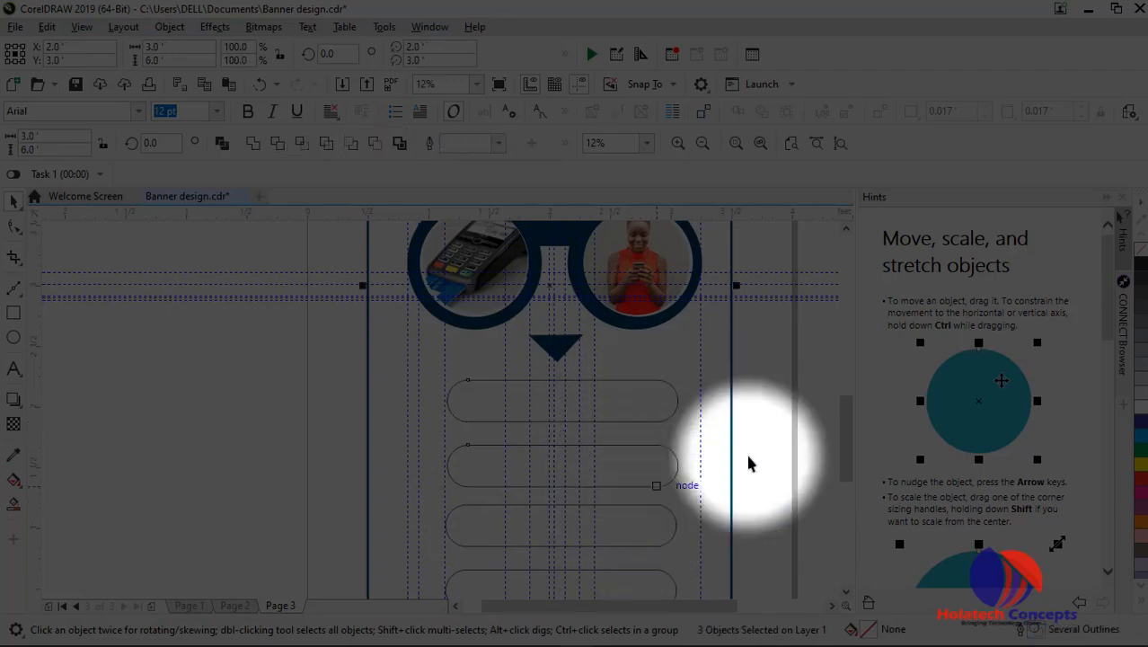
{"action": "left_click", "coordinate": [771, 398]}
{"action": "scroll", "coordinate": [771, 398], "scroll_direction": "down", "scroll_amount": 2}
{"action": "left_click_drag", "start_coordinate": [681, 520], "coordinate": [778, 368]}
{"action": "left_click_drag", "start_coordinate": [537, 373], "coordinate": [754, 508]}
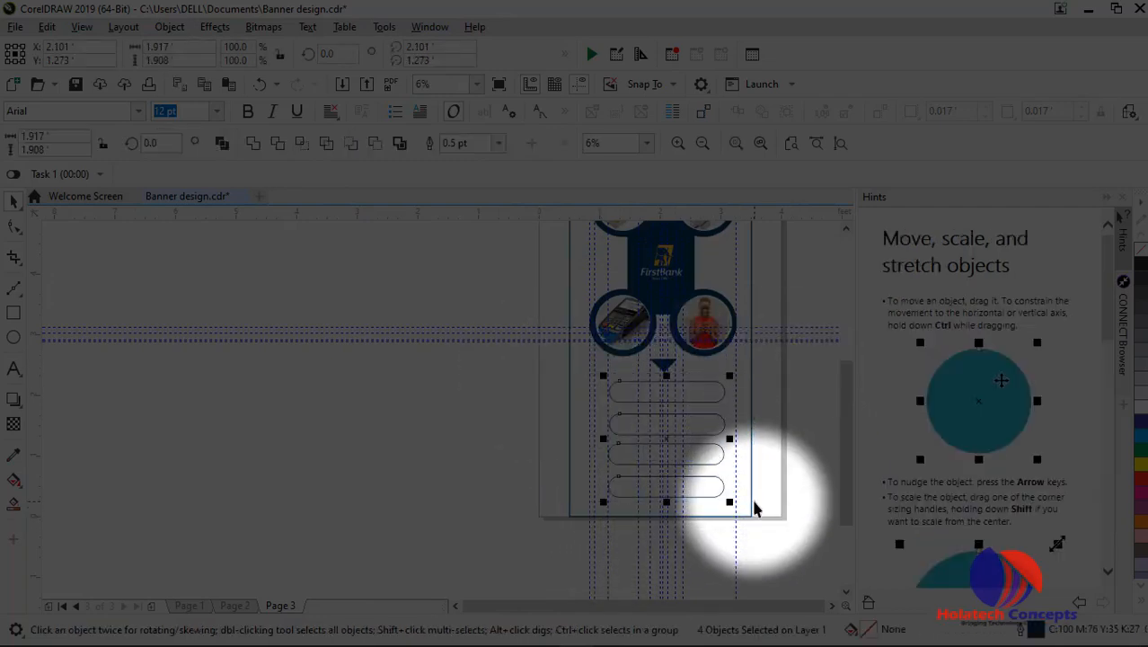
{"action": "key", "text": "F12"}
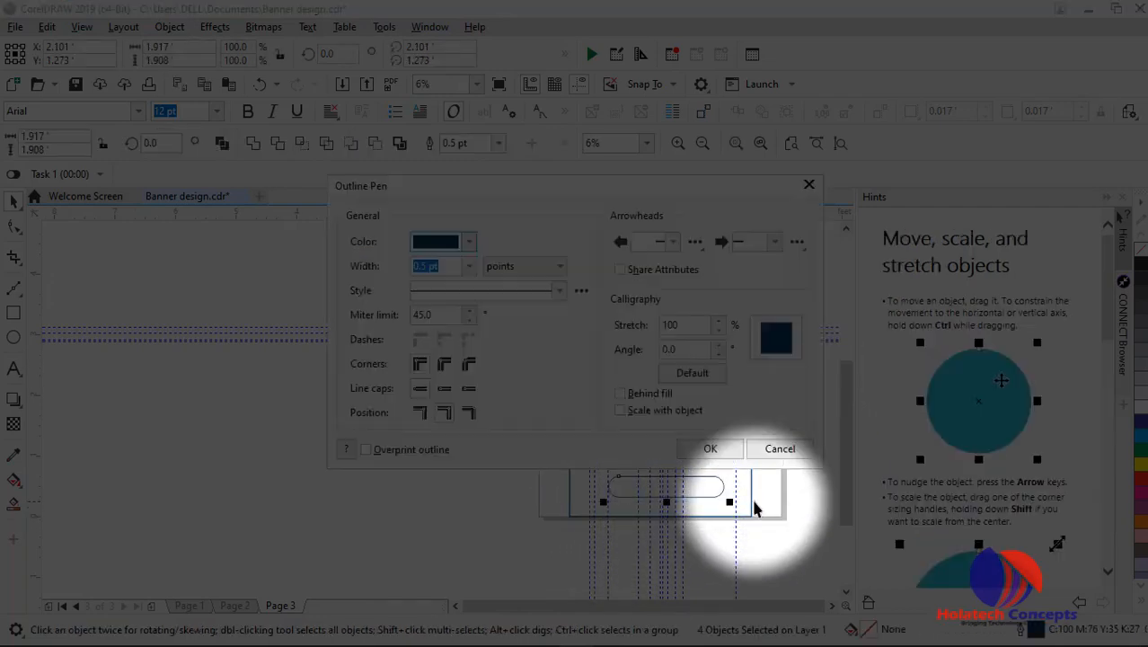
{"action": "left_click", "coordinate": [468, 266]}
{"action": "left_click", "coordinate": [451, 404]}
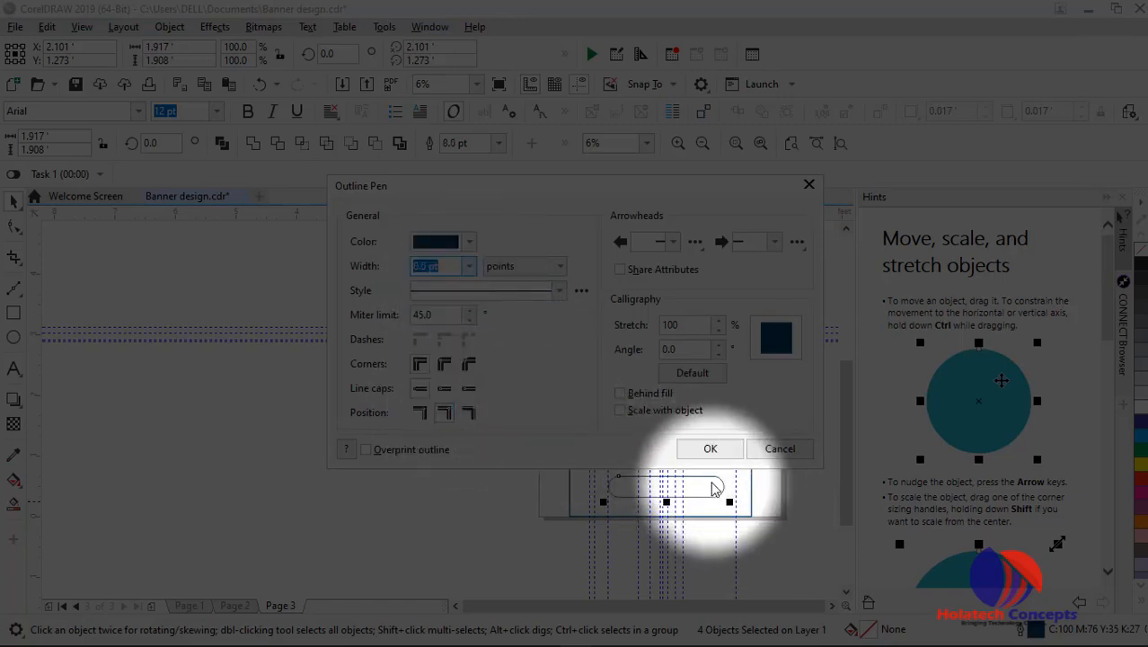
{"action": "left_click", "coordinate": [709, 449]}
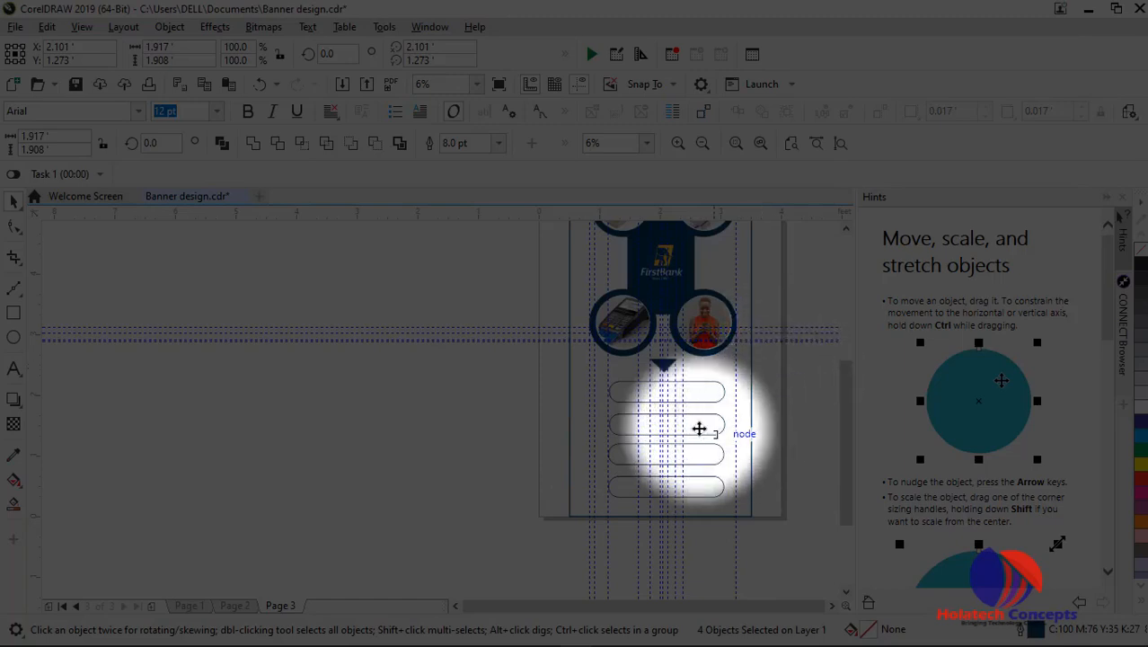
Duplicate the top rounded bar and move the copy so that it lies over the original
{"action": "scroll", "coordinate": [708, 421], "scroll_direction": "up", "scroll_amount": 1}
{"action": "left_click", "coordinate": [786, 369]}
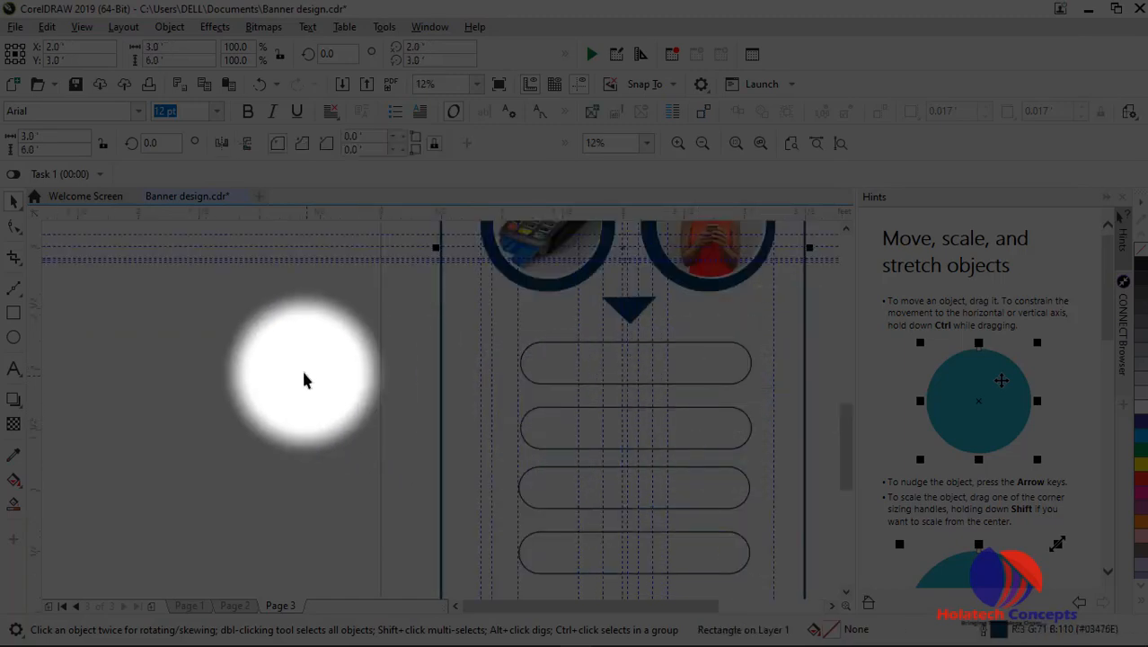
{"action": "left_click", "coordinate": [159, 357]}
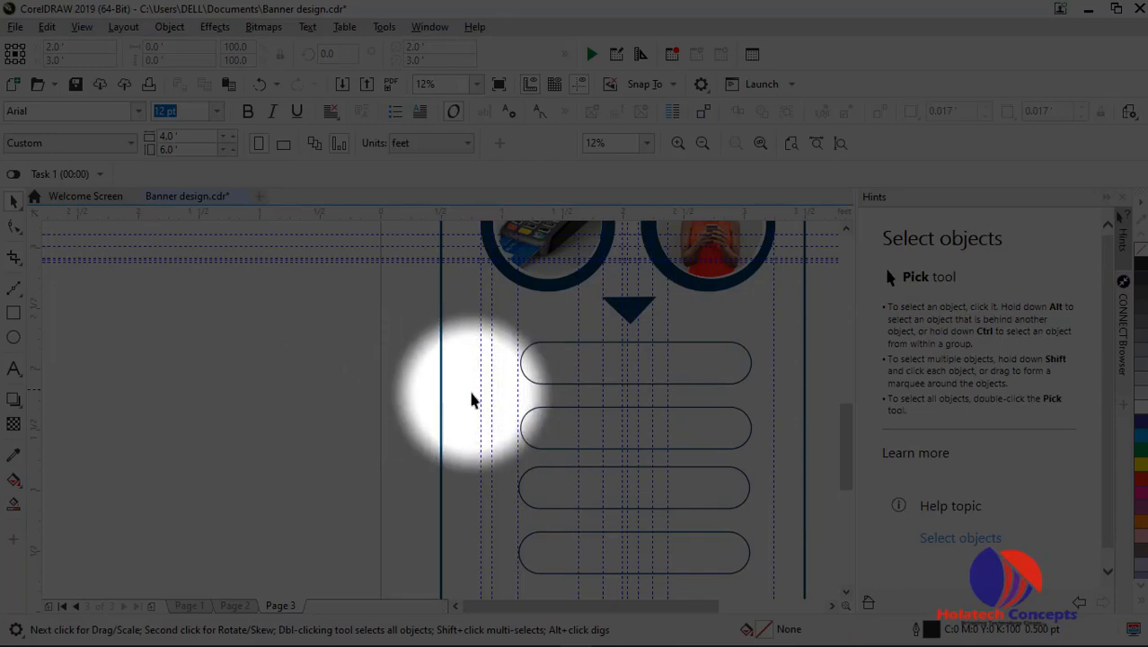
{"action": "left_click", "coordinate": [544, 382]}
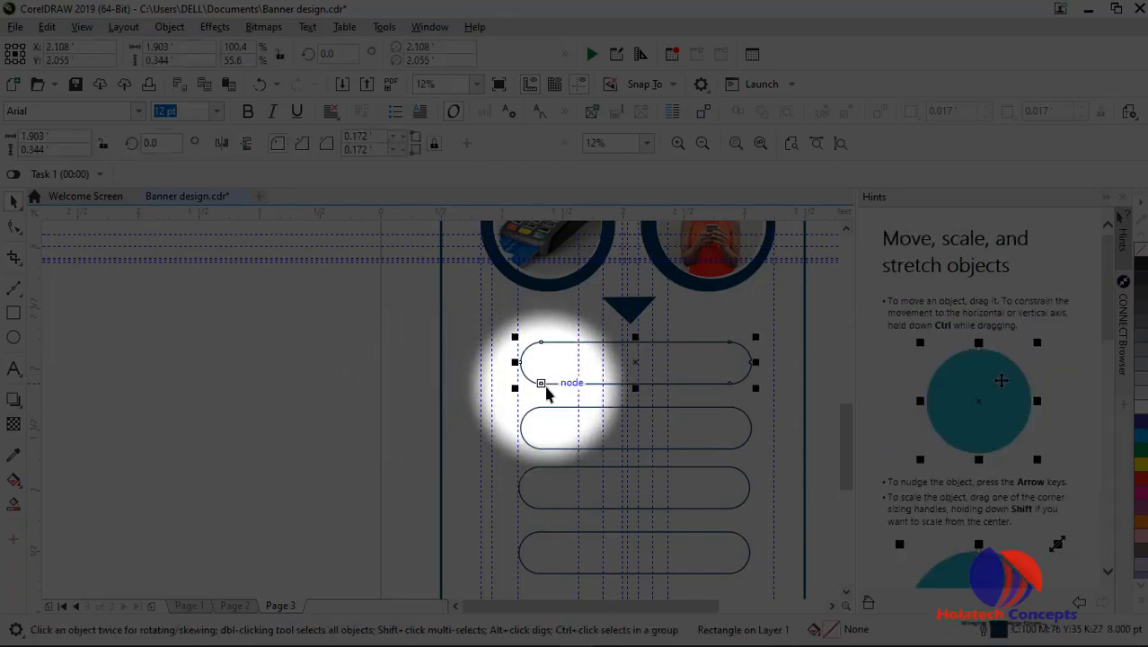
{"action": "key", "text": "ctrl+d"}
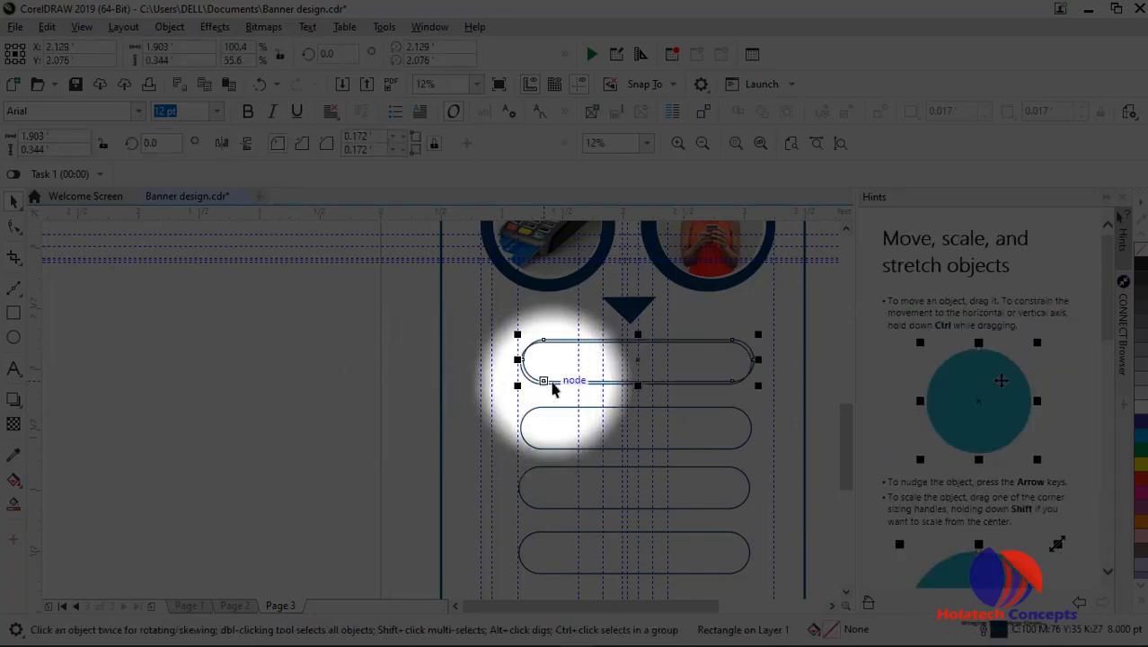
{"action": "scroll", "coordinate": [638, 362], "scroll_direction": "left", "scroll_amount": 1}
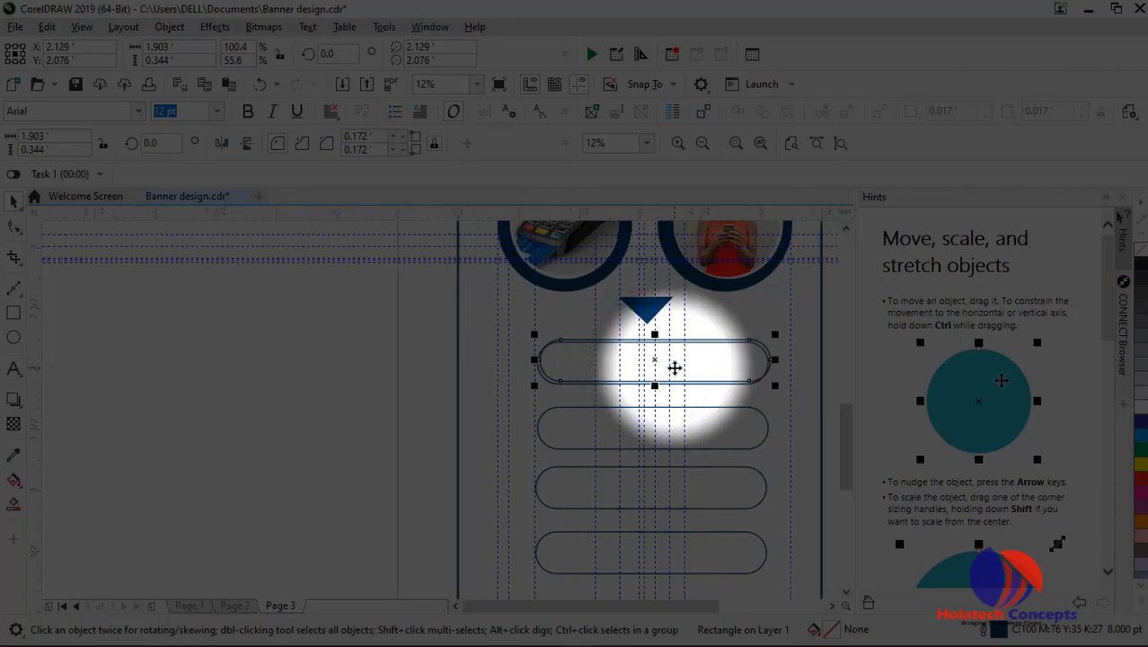
{"action": "left_click", "coordinate": [675, 368]}
{"action": "scroll", "coordinate": [695, 368], "scroll_direction": "up", "scroll_amount": 2}
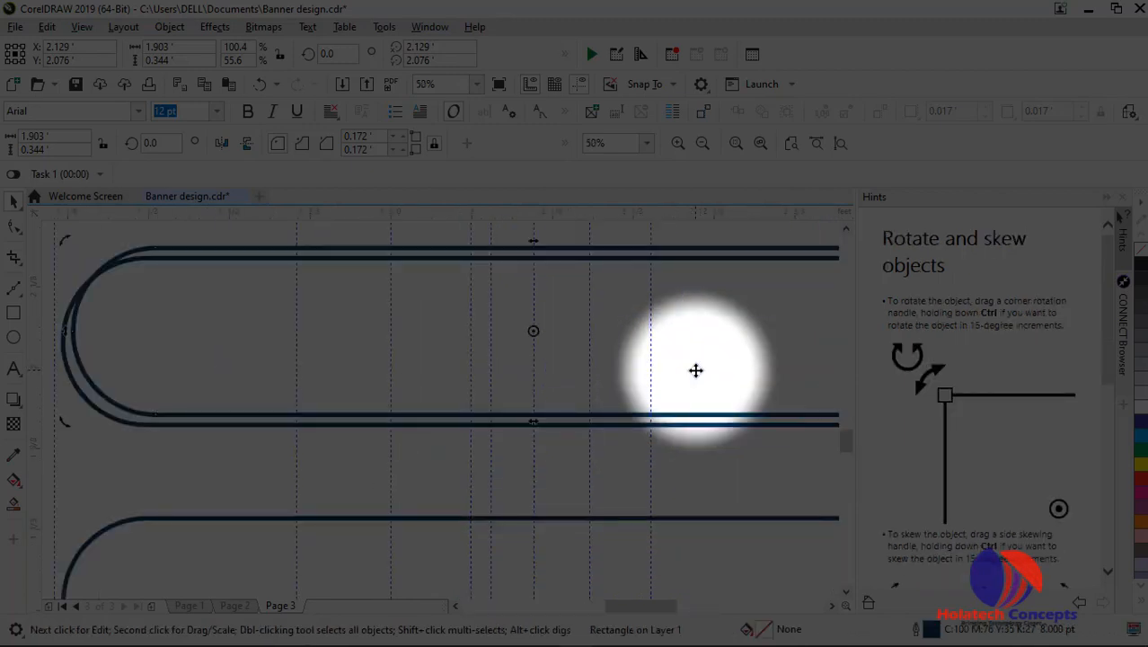
{"action": "scroll", "coordinate": [696, 371], "scroll_direction": "down", "scroll_amount": 1}
{"action": "left_click", "coordinate": [699, 369]}
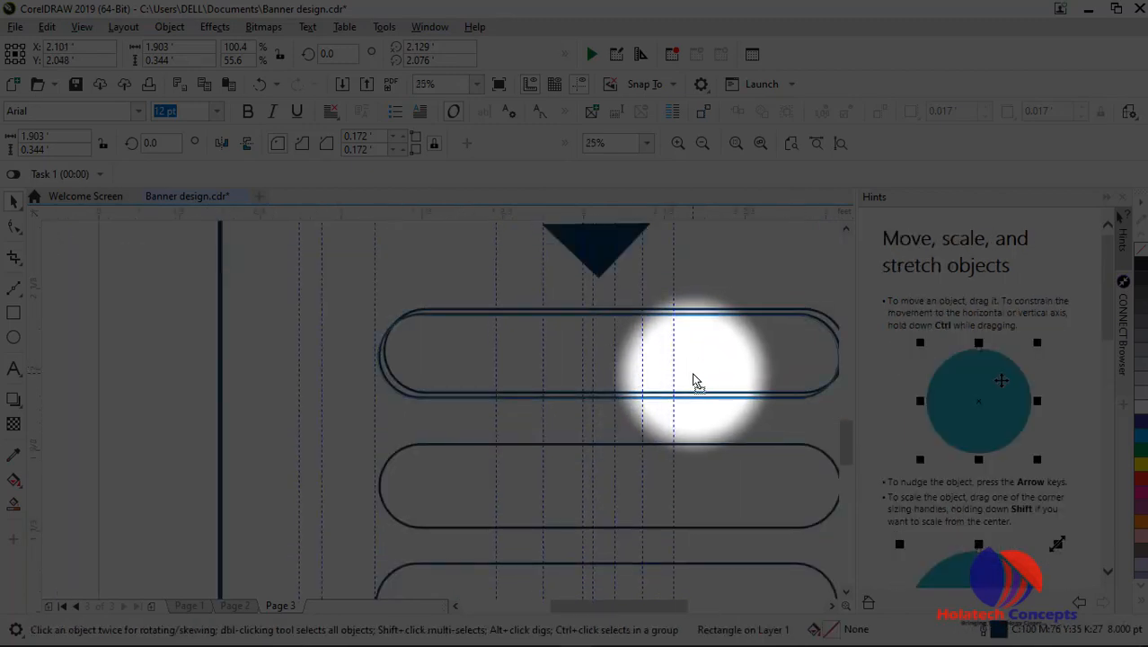
{"action": "left_click_drag", "start_coordinate": [692, 376], "coordinate": [693, 377]}
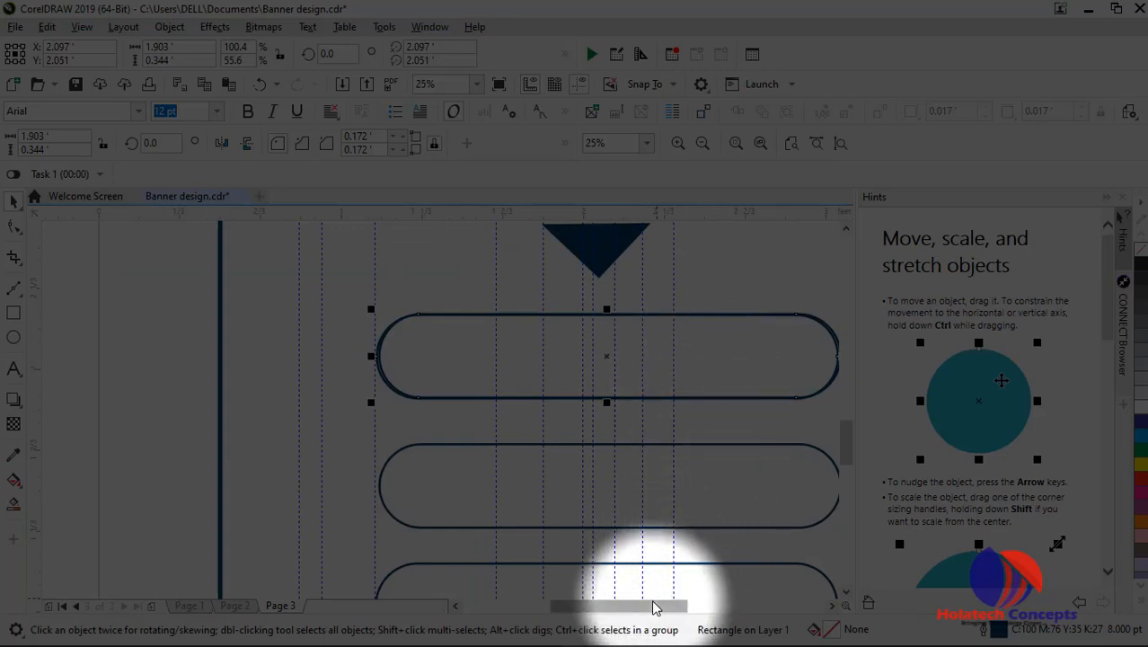
Scale the duplicate down inside the top bar to about 1.785 by 0.257 ft, leaving a narrow gap all around
{"action": "left_click_drag", "start_coordinate": [653, 608], "coordinate": [667, 608]}
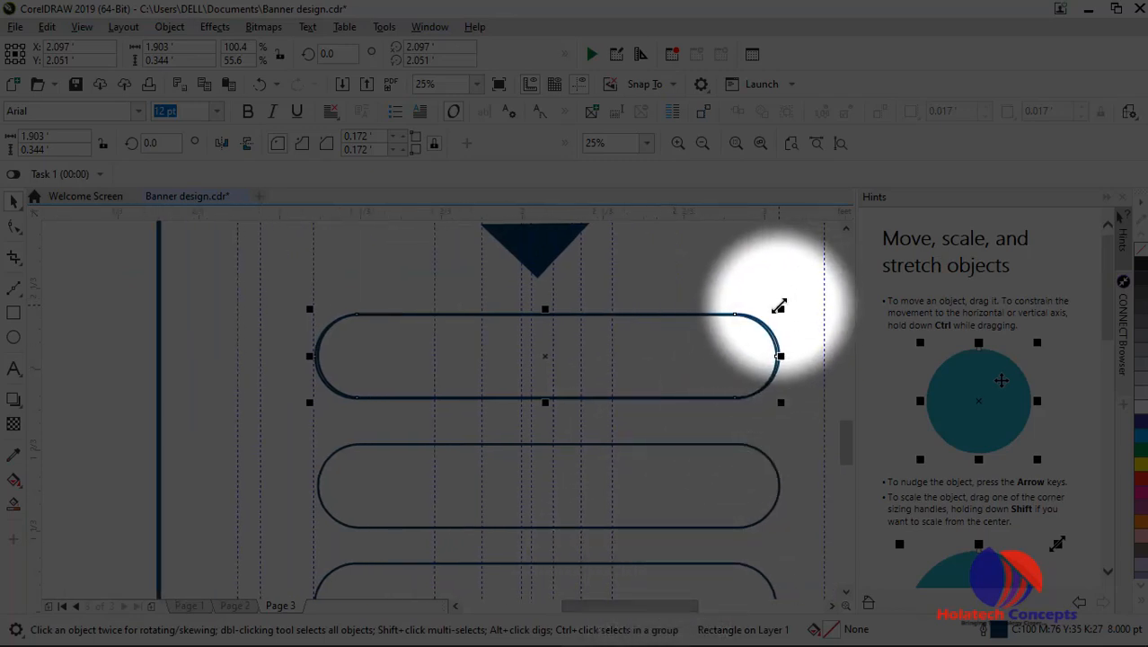
{"action": "mouse_move", "coordinate": [779, 306]}
{"action": "left_mouse_down"}
{"action": "mouse_move", "coordinate": [770, 324]}
{"action": "mouse_move", "coordinate": [778, 316]}
{"action": "left_mouse_up"}
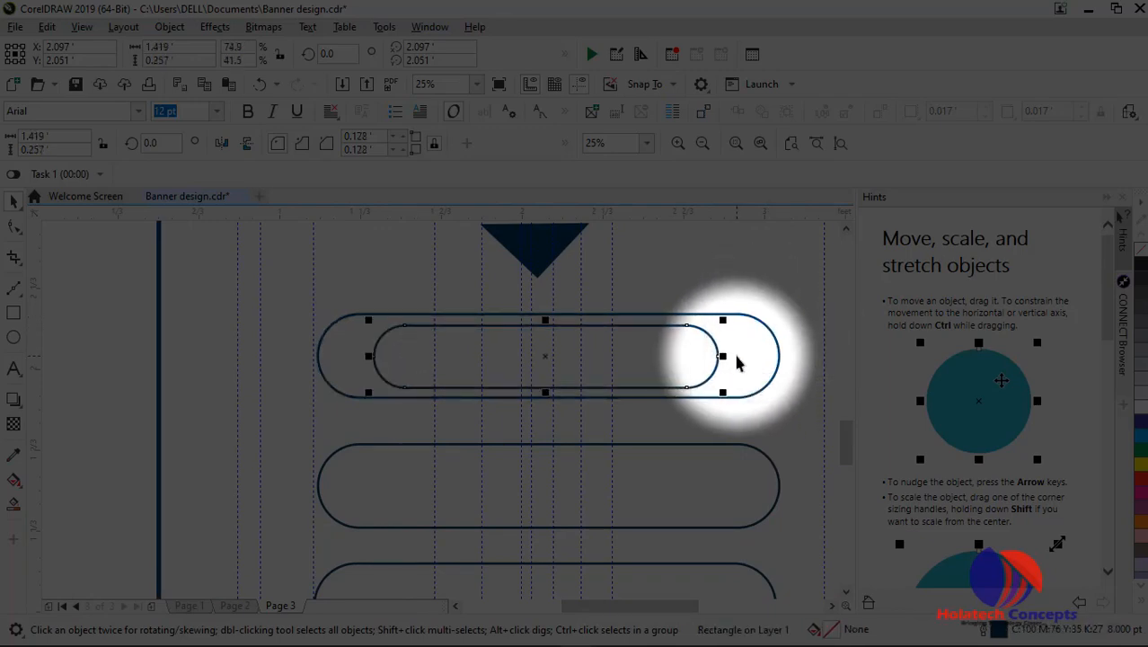
{"action": "left_click_drag", "start_coordinate": [724, 355], "coordinate": [772, 360]}
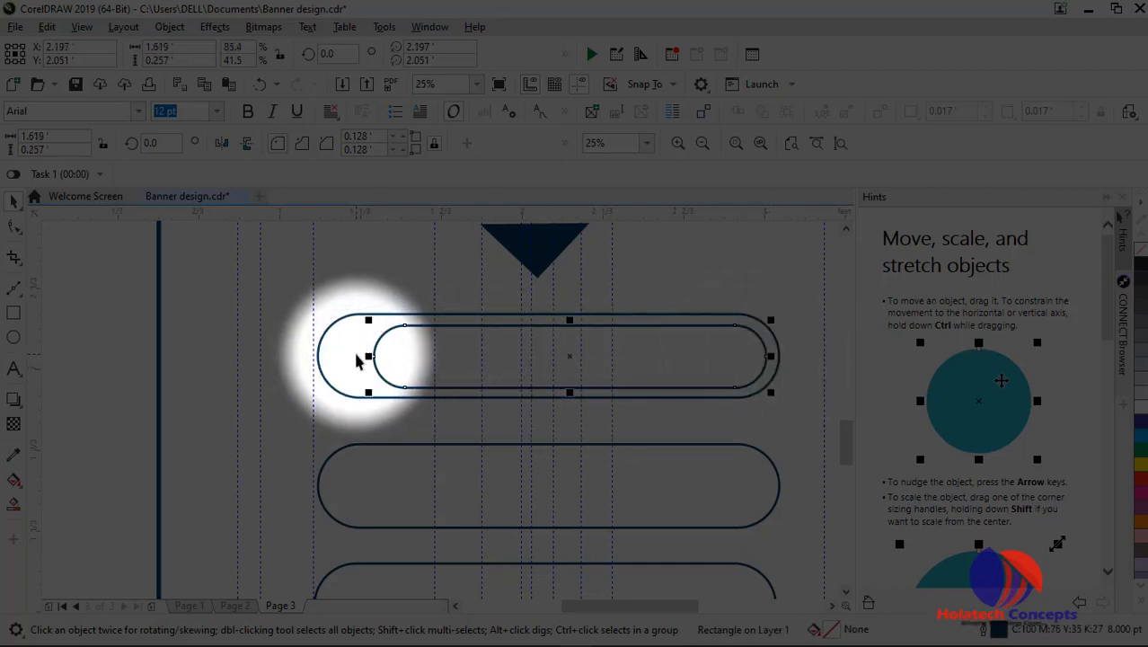
{"action": "left_click_drag", "start_coordinate": [365, 356], "coordinate": [325, 356]}
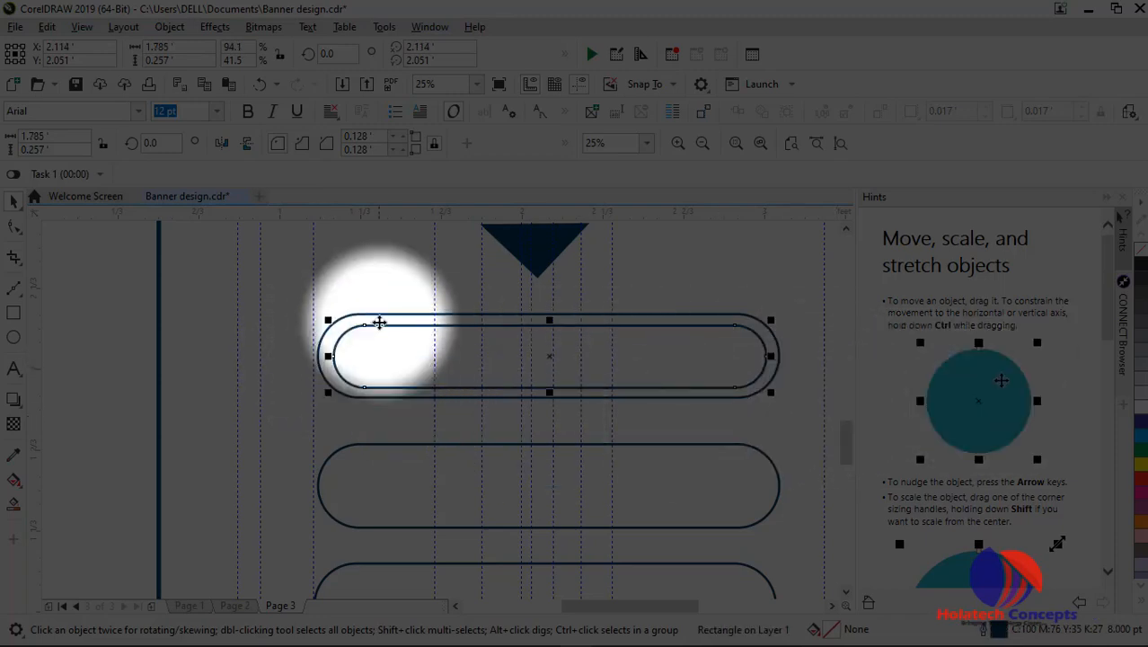
Fill the inner bar with the dark blue sampled from the triangle using the Color Eyedropper
{"action": "left_click", "coordinate": [234, 300]}
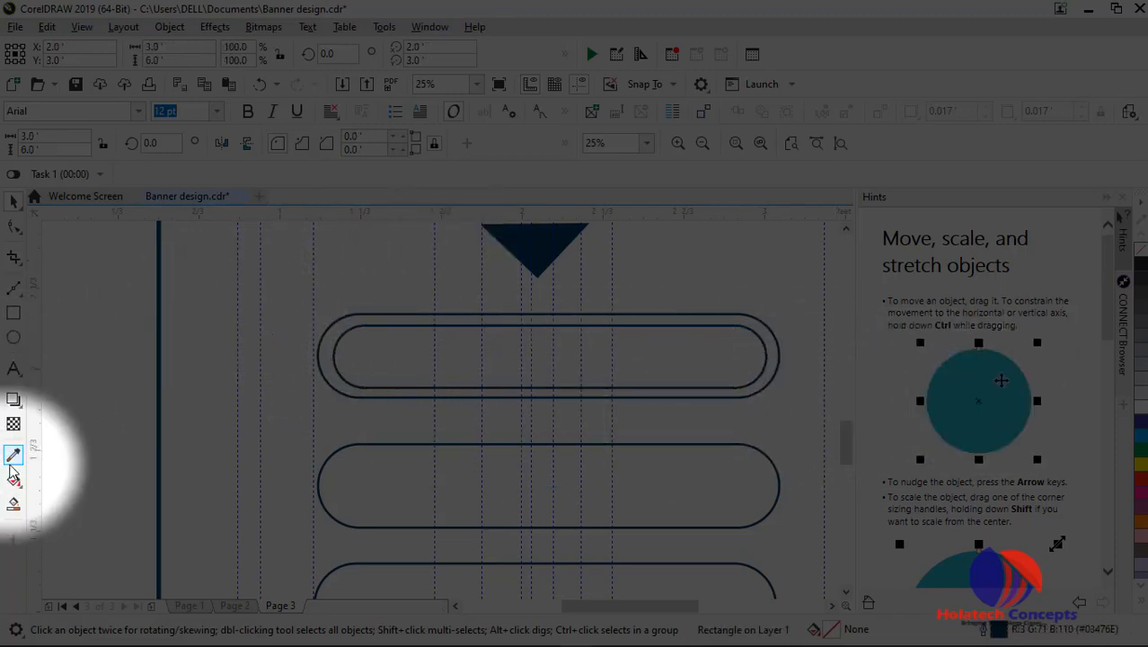
{"action": "left_click", "coordinate": [14, 456]}
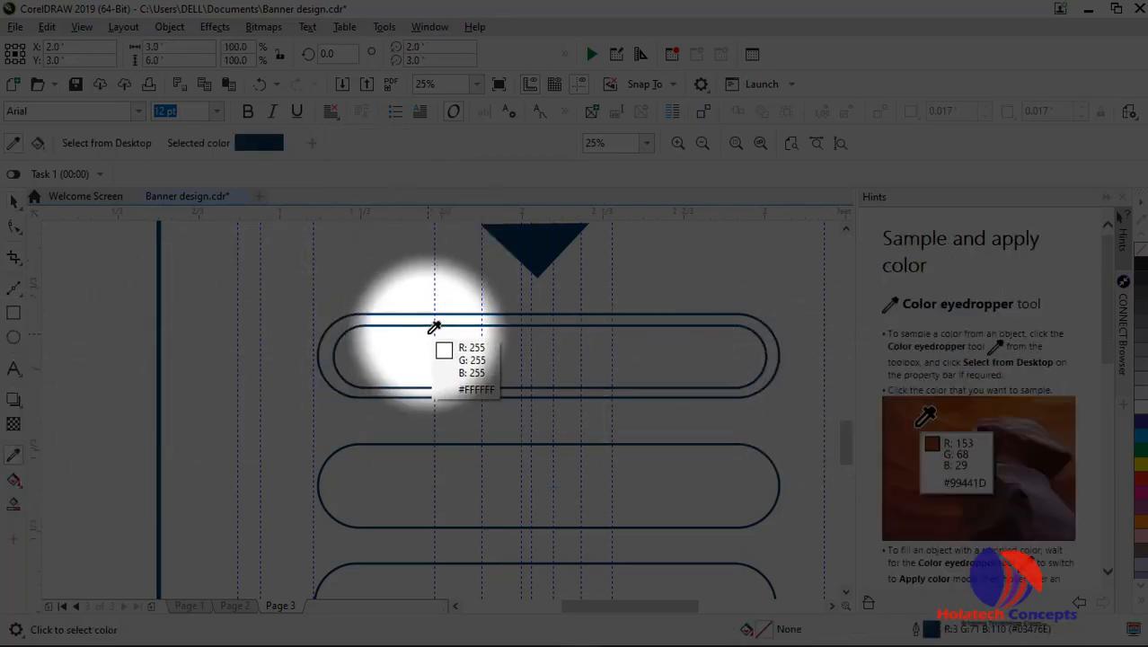
{"action": "left_click", "coordinate": [528, 246]}
{"action": "left_click", "coordinate": [569, 354]}
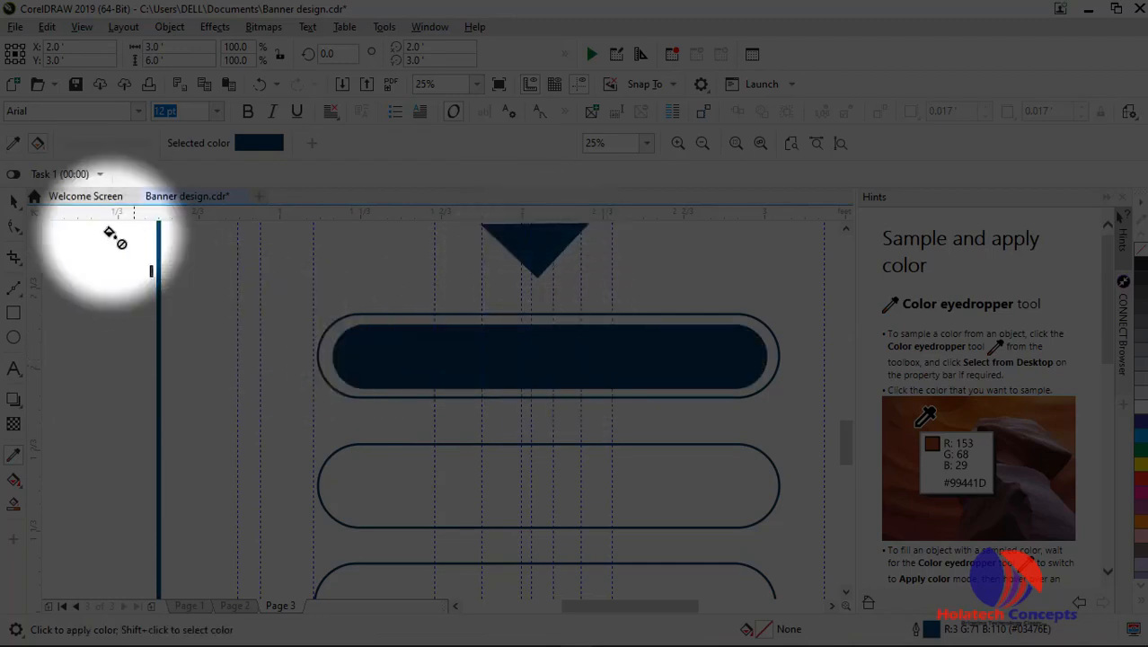
{"action": "left_click", "coordinate": [13, 200]}
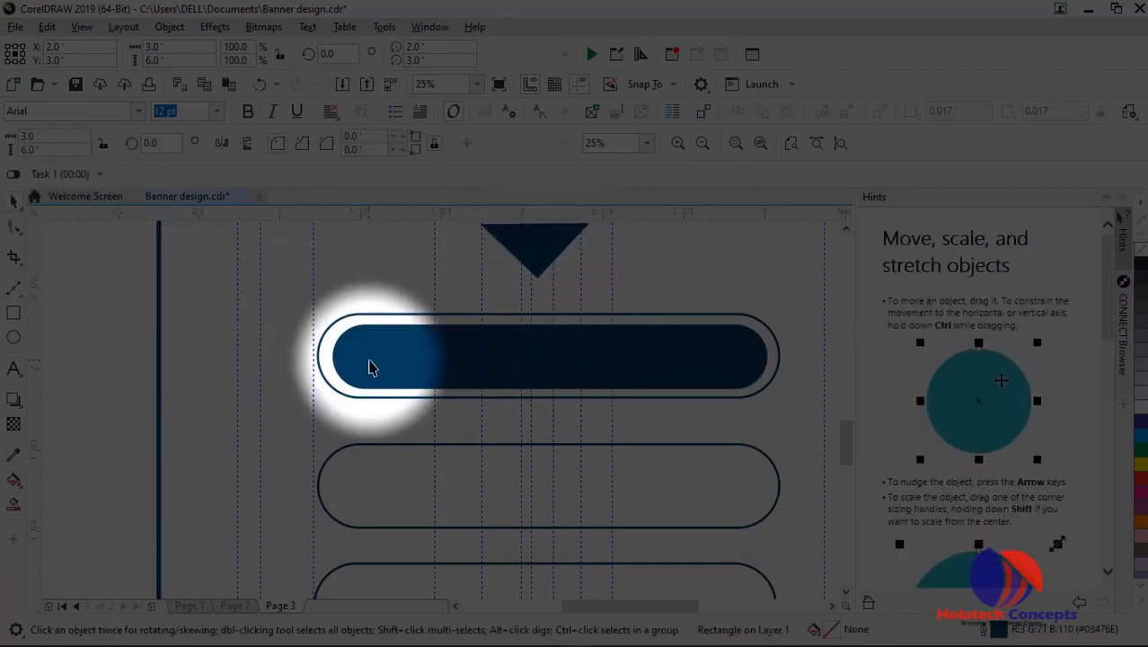
Copy the blue inner bar into the second outlined bar and align its left end to a new vertical guideline at the top inner bar's edge
{"action": "left_click_drag", "start_coordinate": [371, 361], "coordinate": [373, 488]}
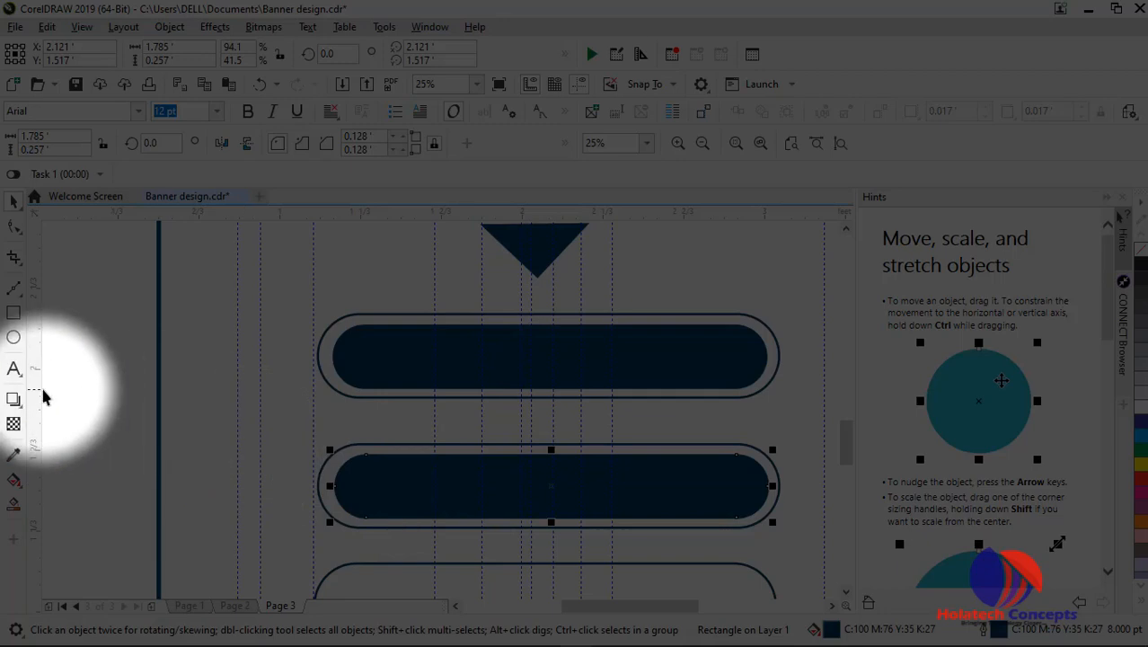
{"action": "left_click_drag", "start_coordinate": [38, 404], "coordinate": [329, 424]}
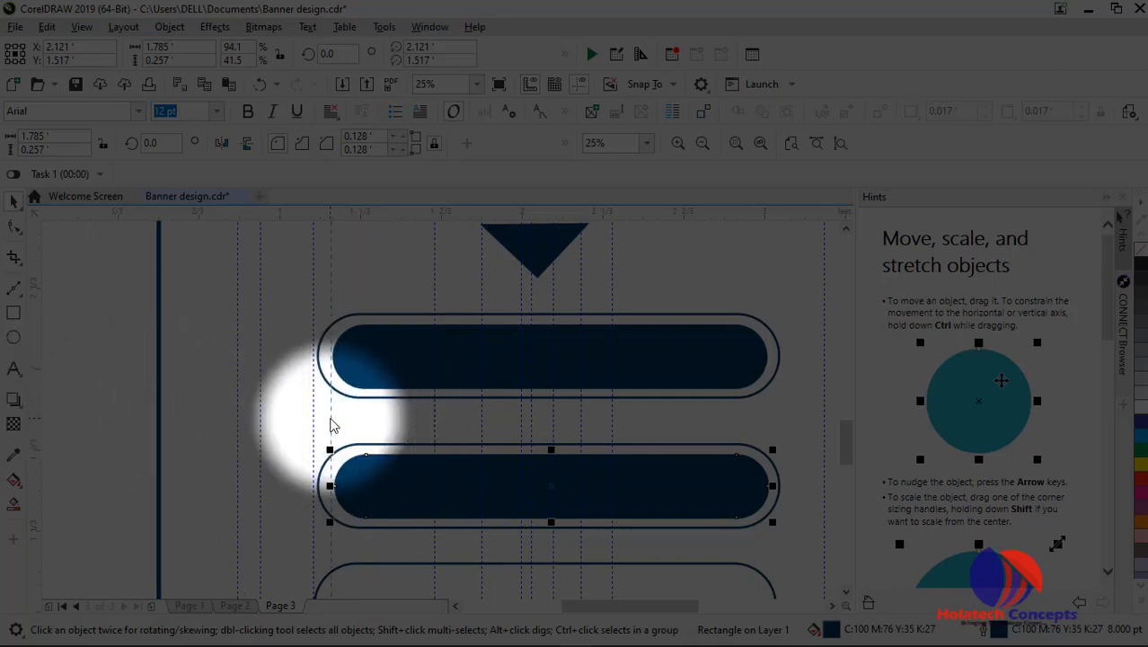
{"action": "left_click", "coordinate": [329, 424]}
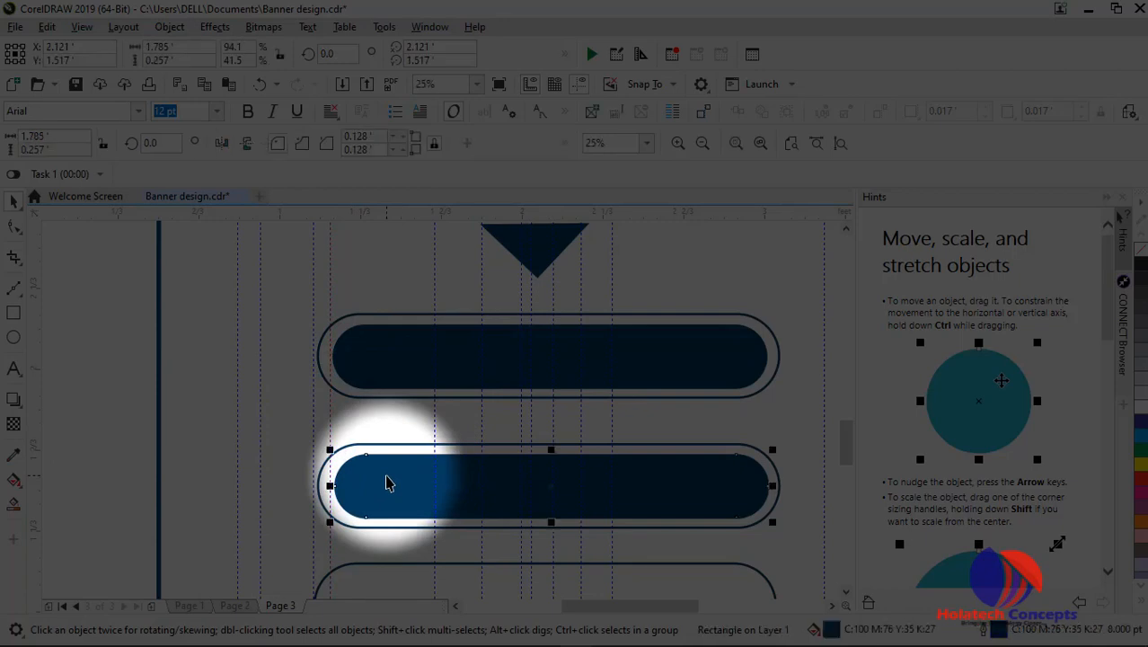
{"action": "scroll", "coordinate": [386, 484], "scroll_direction": "up", "scroll_amount": 2}
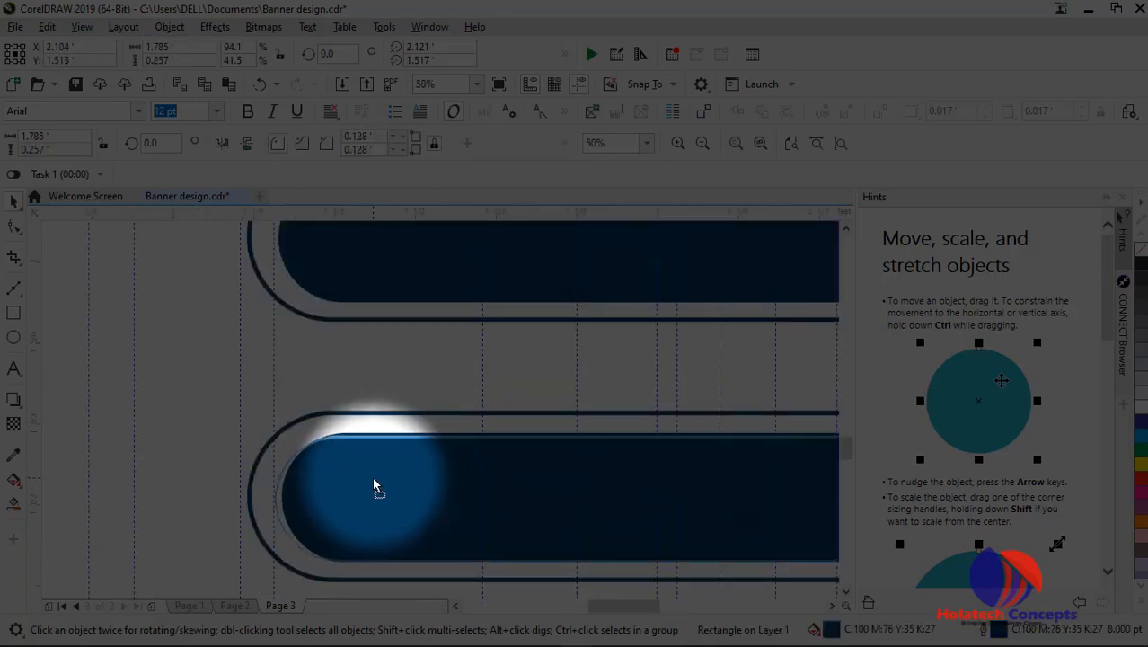
{"action": "left_click", "coordinate": [375, 486]}
{"action": "scroll", "coordinate": [375, 481], "scroll_direction": "down", "scroll_amount": 4}
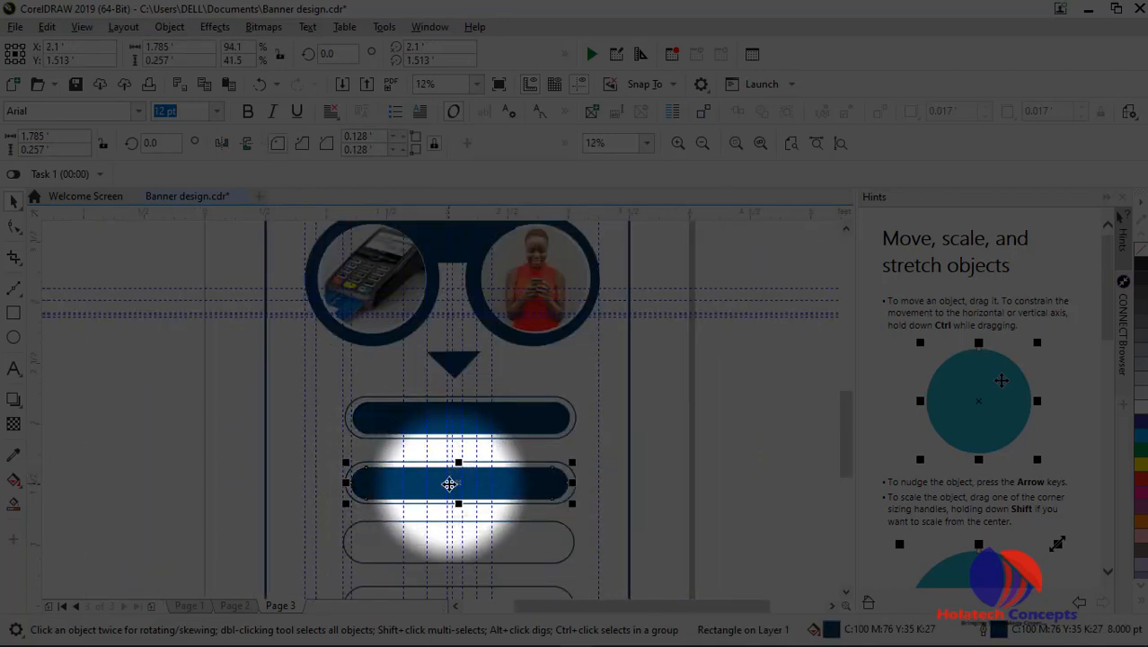
Copy the second blue inner bar down into the third outlined bar, leaving an even gap around it
{"action": "left_click", "coordinate": [451, 563]}
{"action": "left_click_drag", "start_coordinate": [450, 553], "coordinate": [448, 553]}
{"action": "left_click_drag", "start_coordinate": [543, 485], "coordinate": [543, 554]}
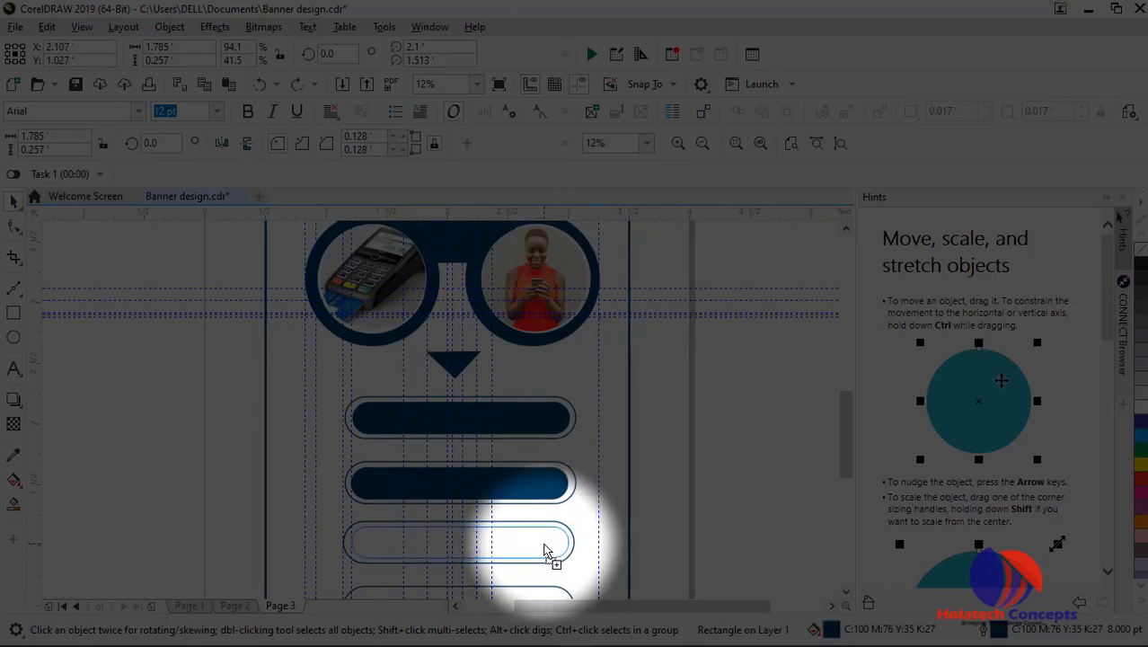
{"action": "left_click_drag", "start_coordinate": [544, 551], "coordinate": [539, 545]}
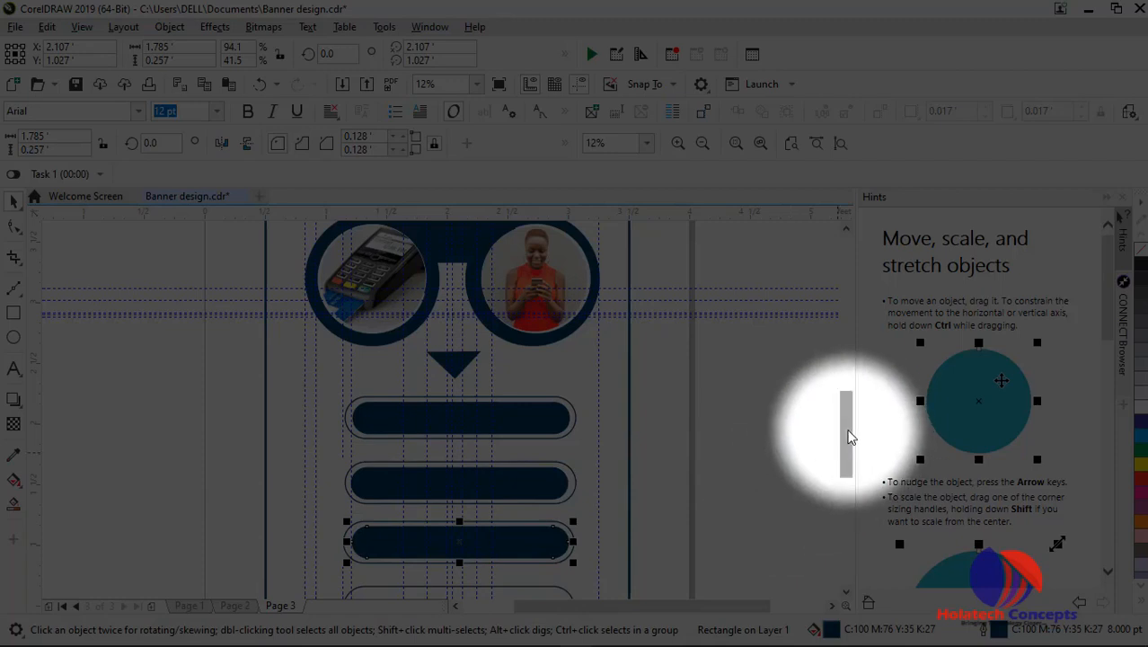
Copy the third blue inner bar into the lowest outlined bar and shift it slightly down to centre it inside the outline
{"action": "left_click_drag", "start_coordinate": [850, 436], "coordinate": [842, 471]}
{"action": "left_click_drag", "start_coordinate": [508, 354], "coordinate": [516, 419]}
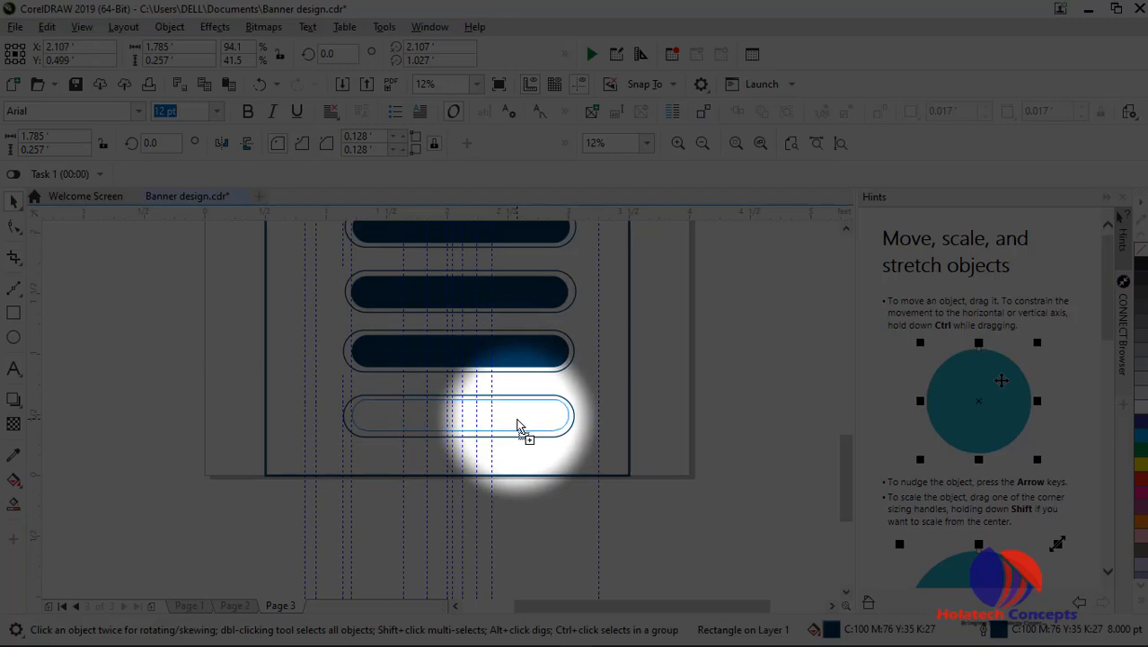
{"action": "left_click_drag", "start_coordinate": [517, 418], "coordinate": [517, 415]}
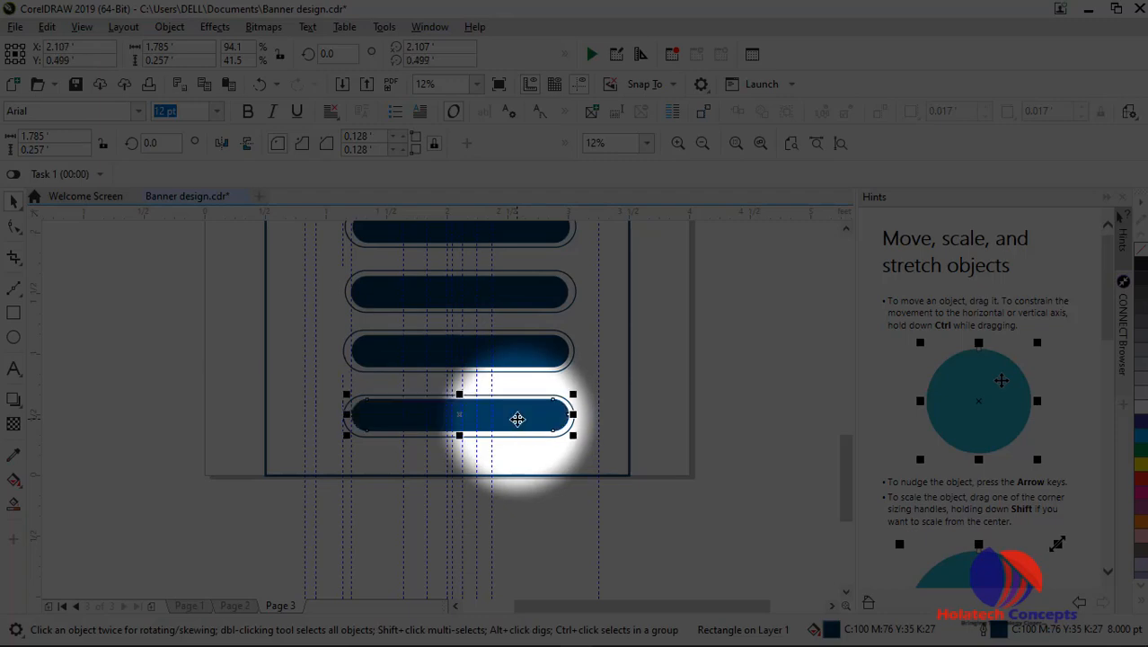
{"action": "left_click", "coordinate": [448, 441]}
{"action": "scroll", "coordinate": [460, 417], "scroll_direction": "up", "scroll_amount": 2}
{"action": "left_click", "coordinate": [460, 418]}
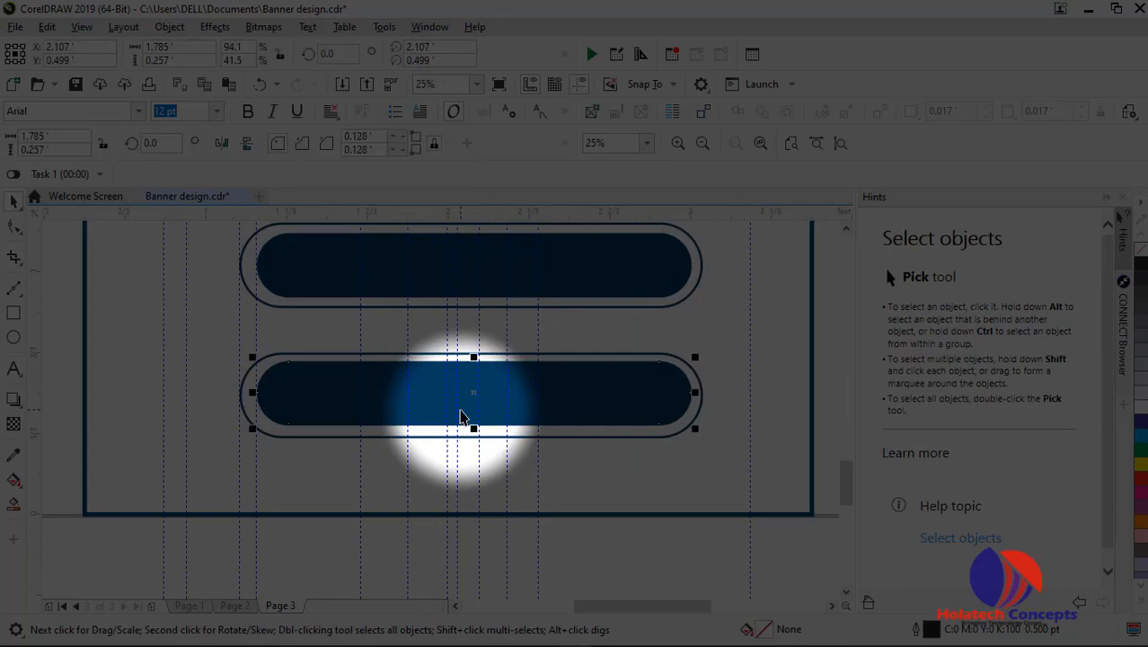
{"action": "left_click", "coordinate": [600, 395]}
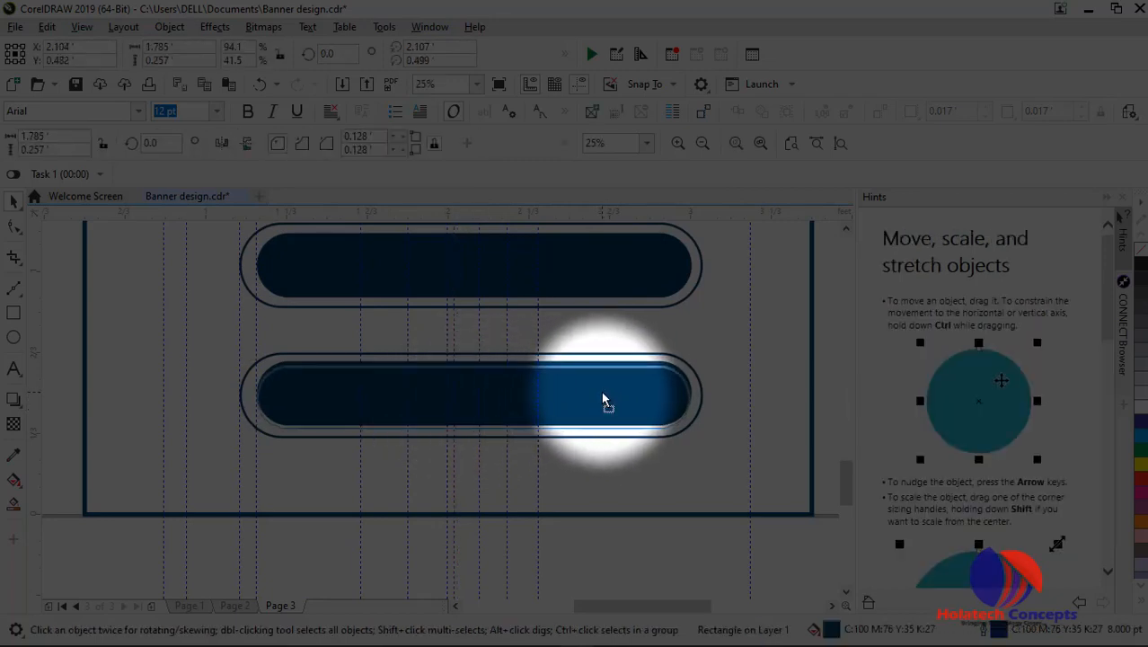
{"action": "left_click_drag", "start_coordinate": [603, 401], "coordinate": [603, 398]}
{"action": "scroll", "coordinate": [609, 391], "scroll_direction": "down", "scroll_amount": 2}
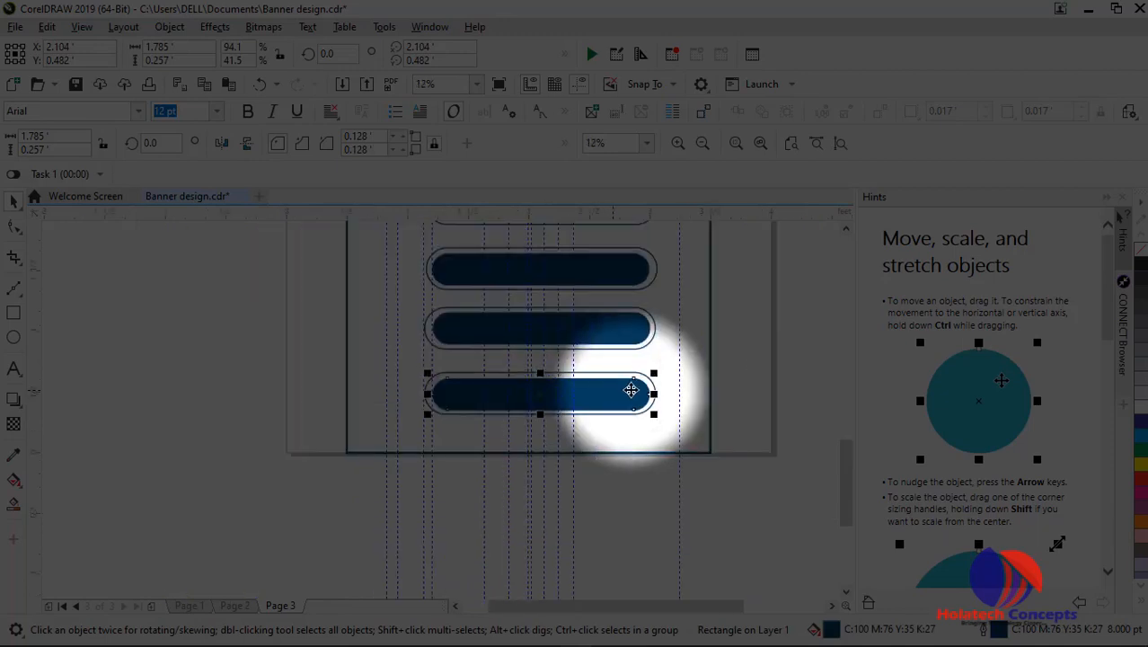
Add the artistic text "MONEY TRANSFER" in the empty area beside the banner, level with the top bar
{"action": "left_click_drag", "start_coordinate": [845, 457], "coordinate": [835, 417]}
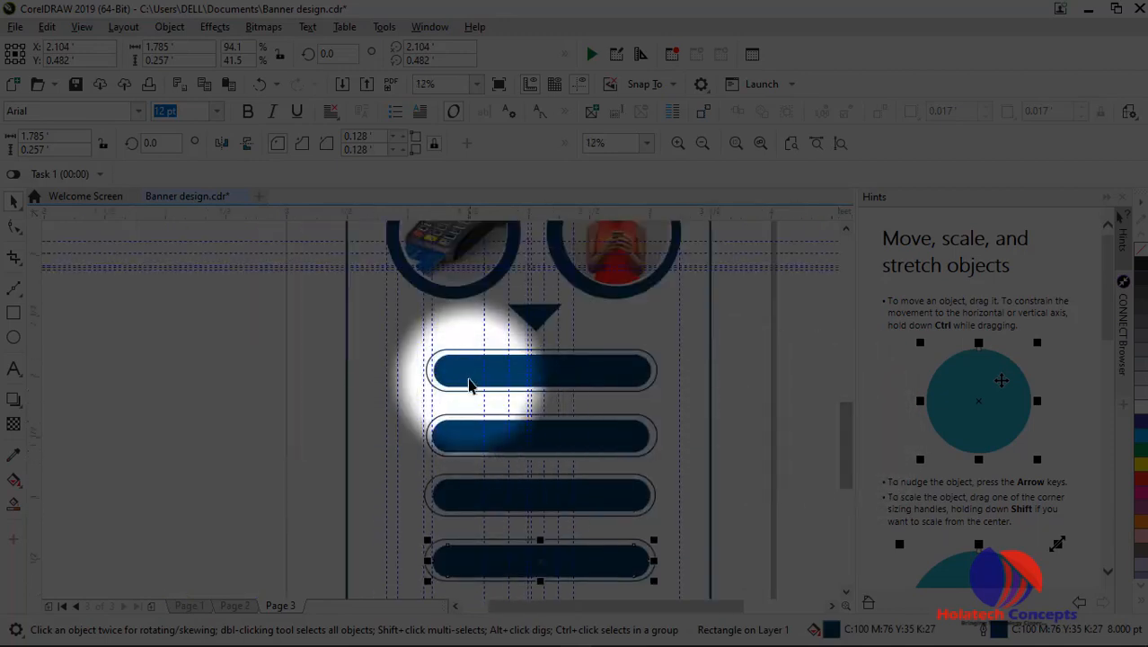
{"action": "scroll", "coordinate": [469, 380], "scroll_direction": "up", "scroll_amount": 2}
{"action": "left_click", "coordinate": [138, 362]}
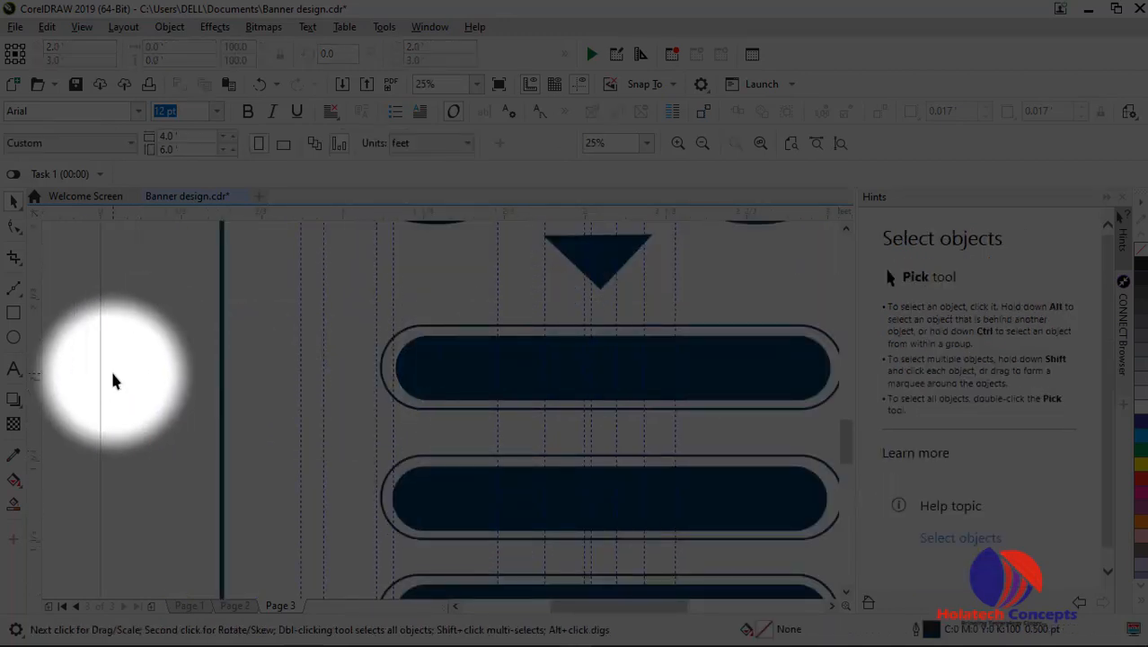
{"action": "left_click", "coordinate": [14, 369]}
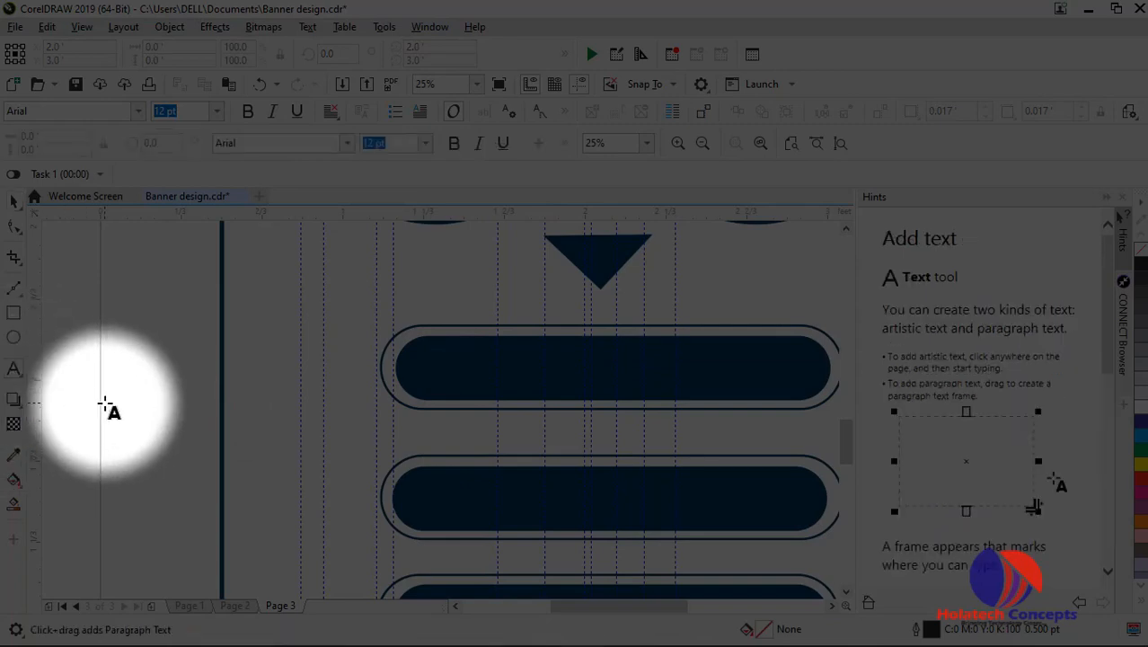
{"action": "left_click", "coordinate": [104, 406]}
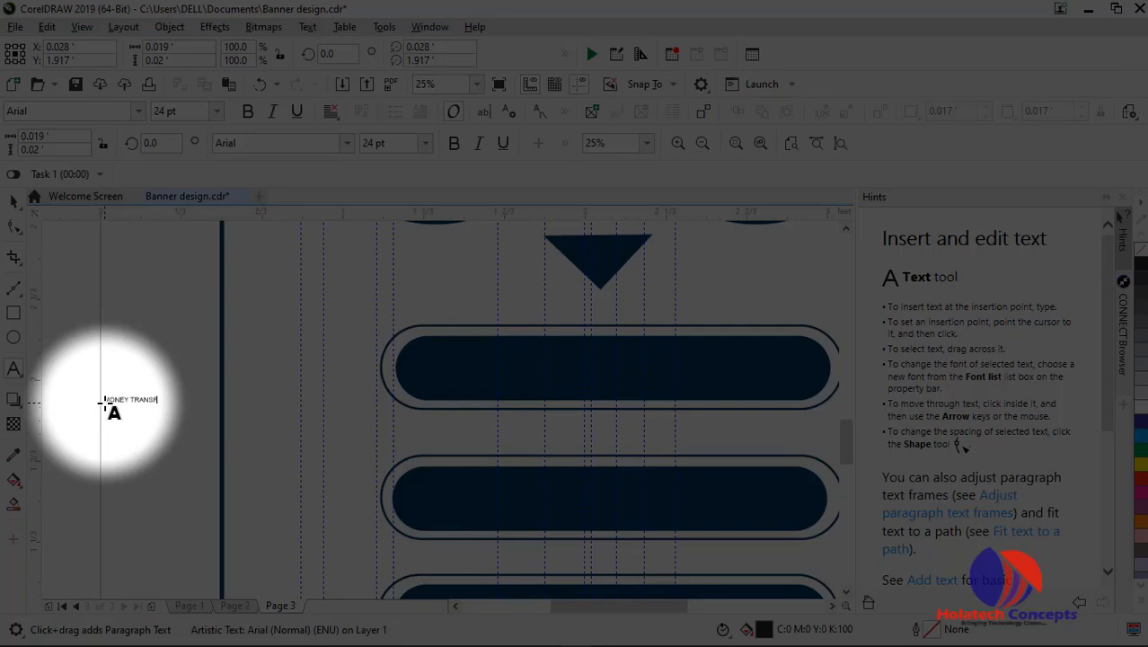
{"action": "left_click", "coordinate": [15, 202]}
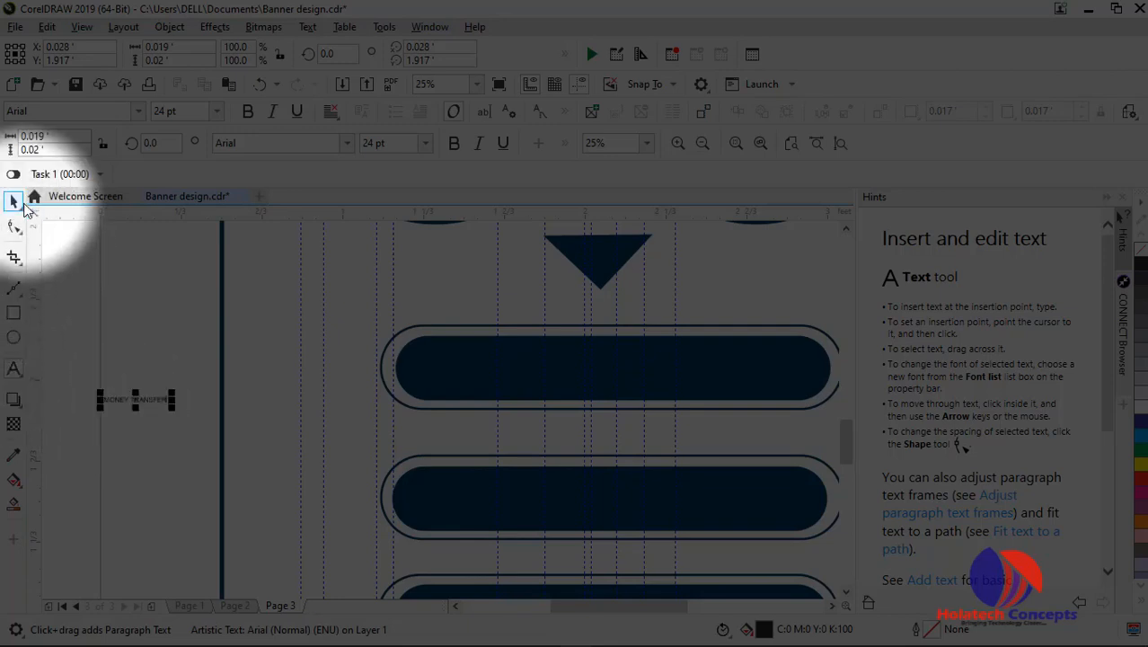
Set the font of the MONEY TRANSFER text to MADE TOMMY ExtraBold
{"action": "left_click", "coordinate": [346, 144]}
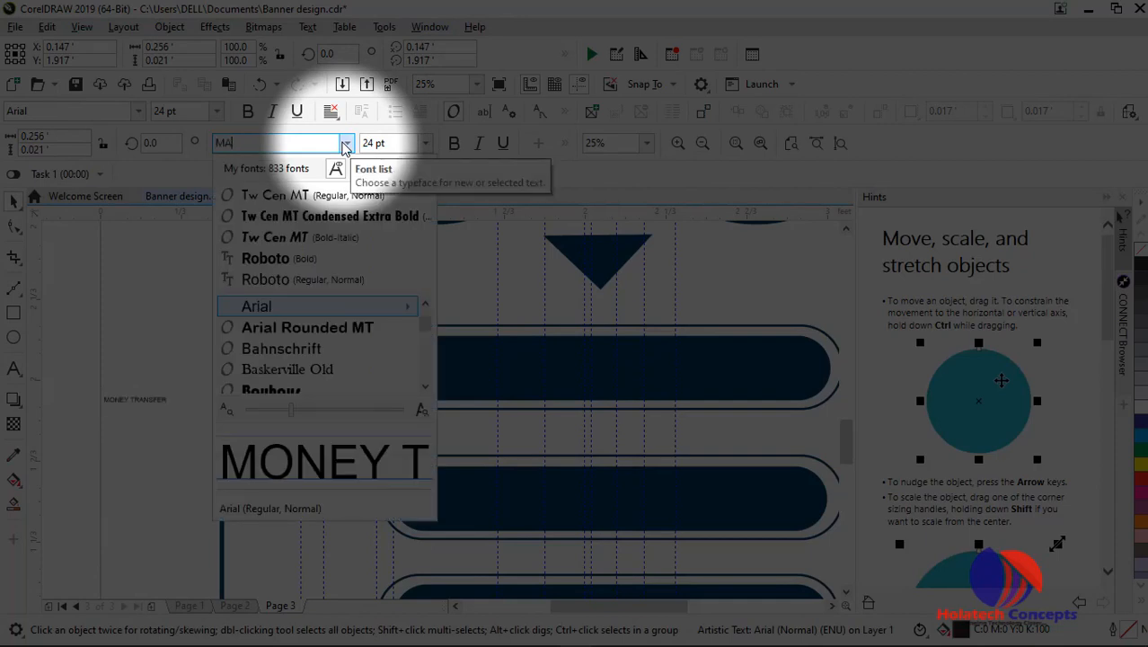
{"action": "type", "text": "MA"}
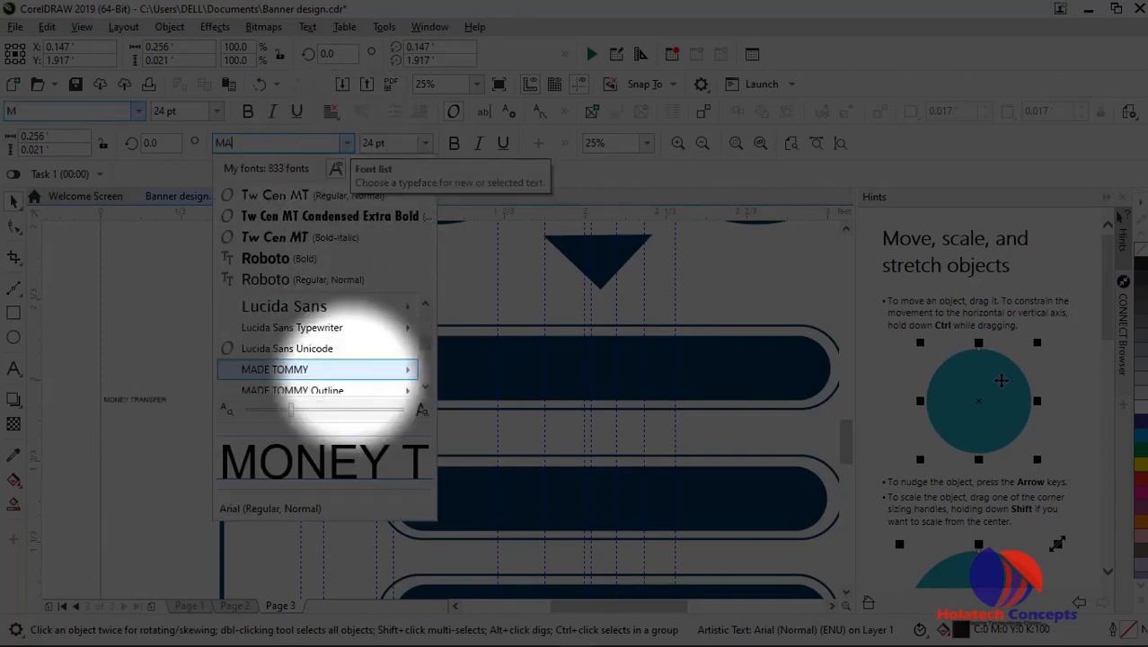
{"action": "type", "text": "DE"}
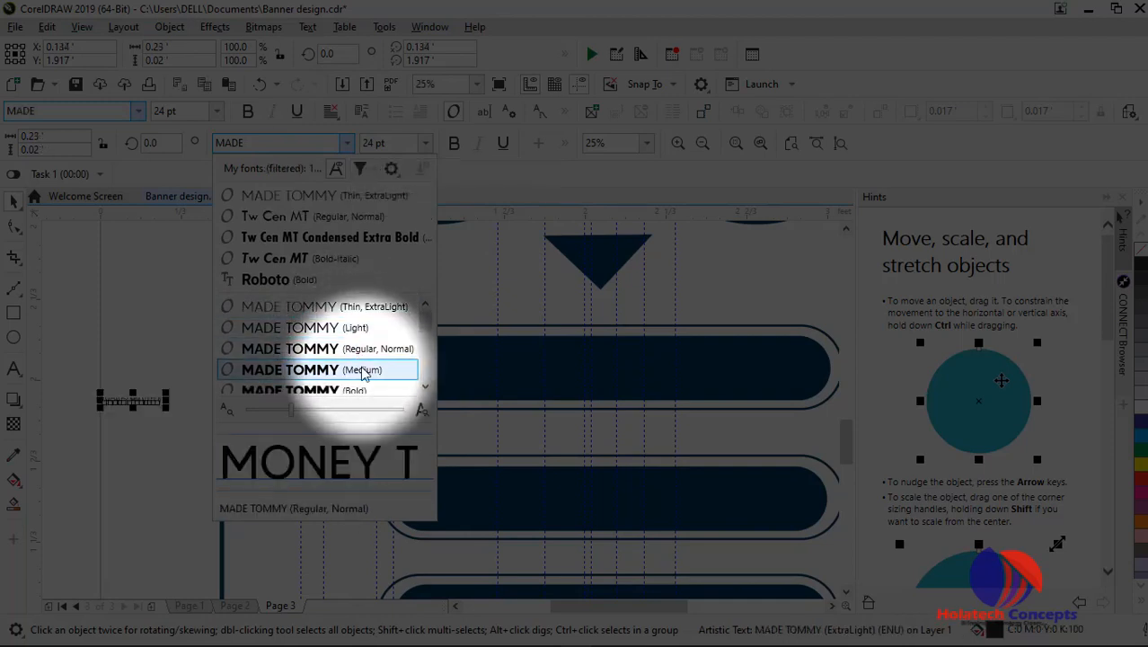
{"action": "scroll", "coordinate": [363, 378], "scroll_direction": "down", "scroll_amount": 1}
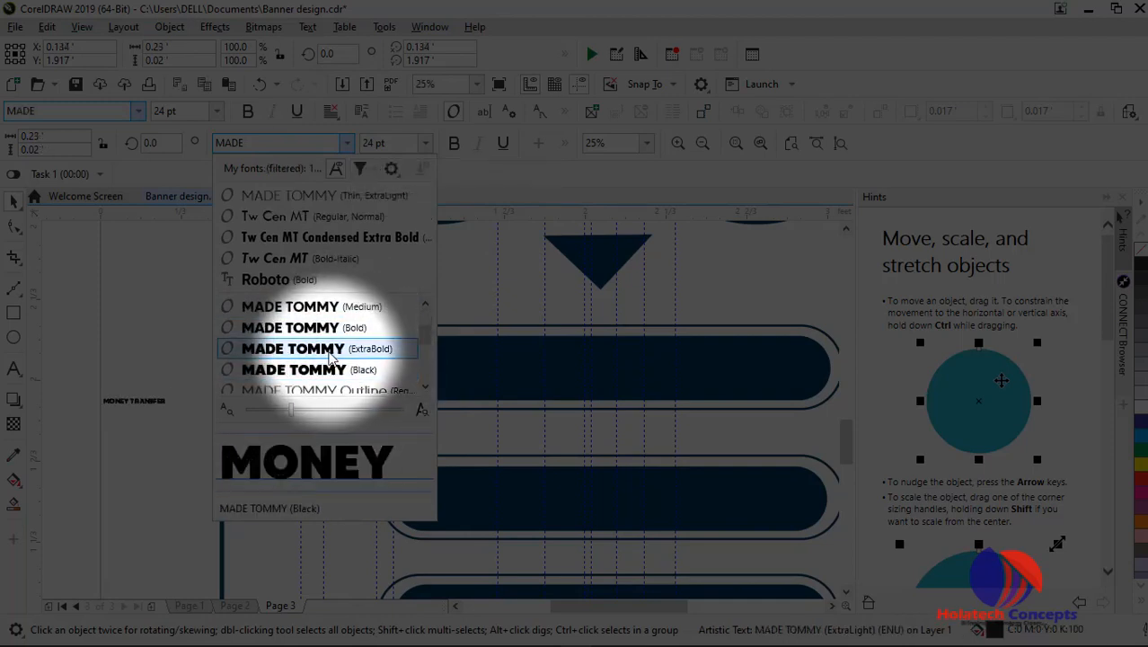
{"action": "left_click", "coordinate": [328, 356]}
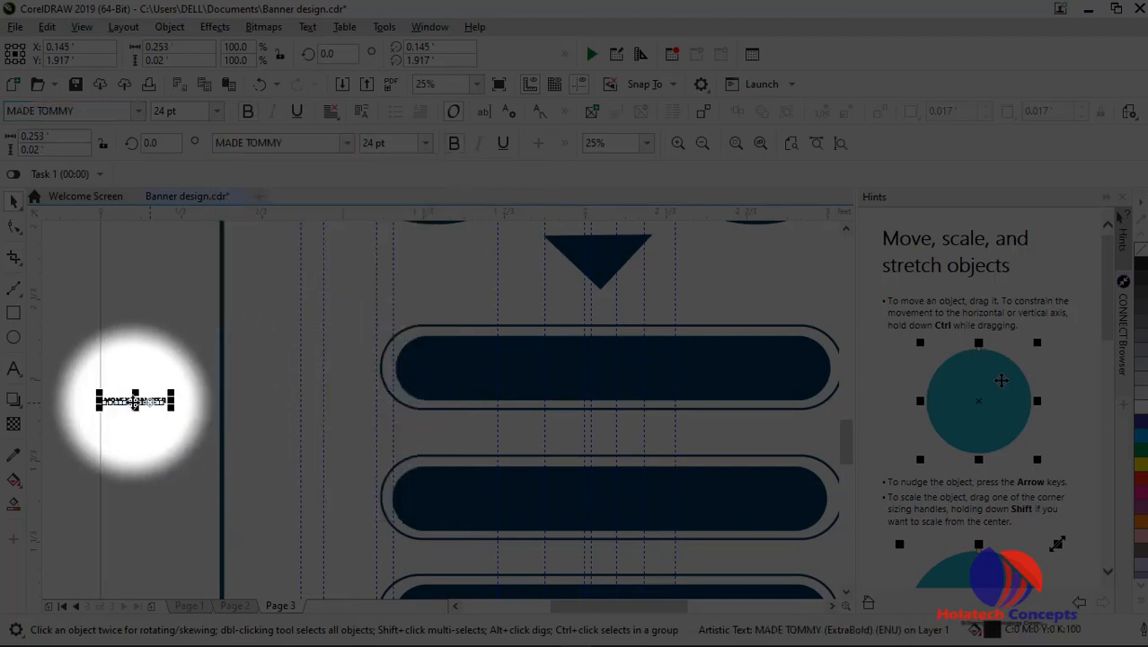
Enlarge the MONEY TRANSFER text to 72 pt and move it onto the top blue bar
{"action": "left_click", "coordinate": [425, 142]}
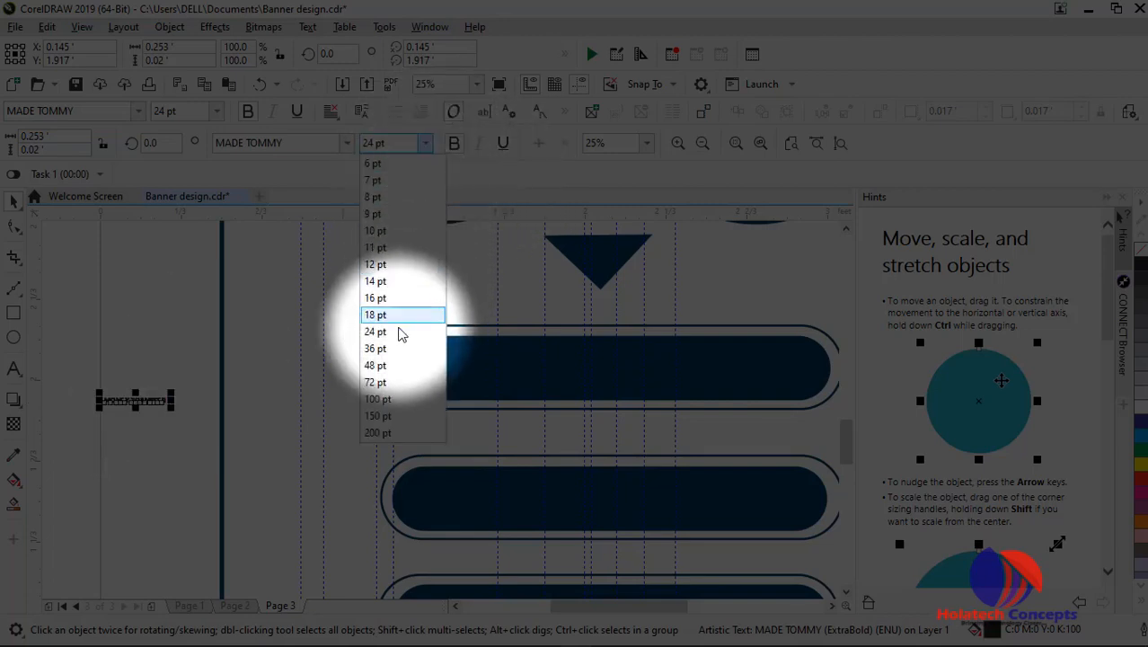
{"action": "left_click", "coordinate": [388, 353]}
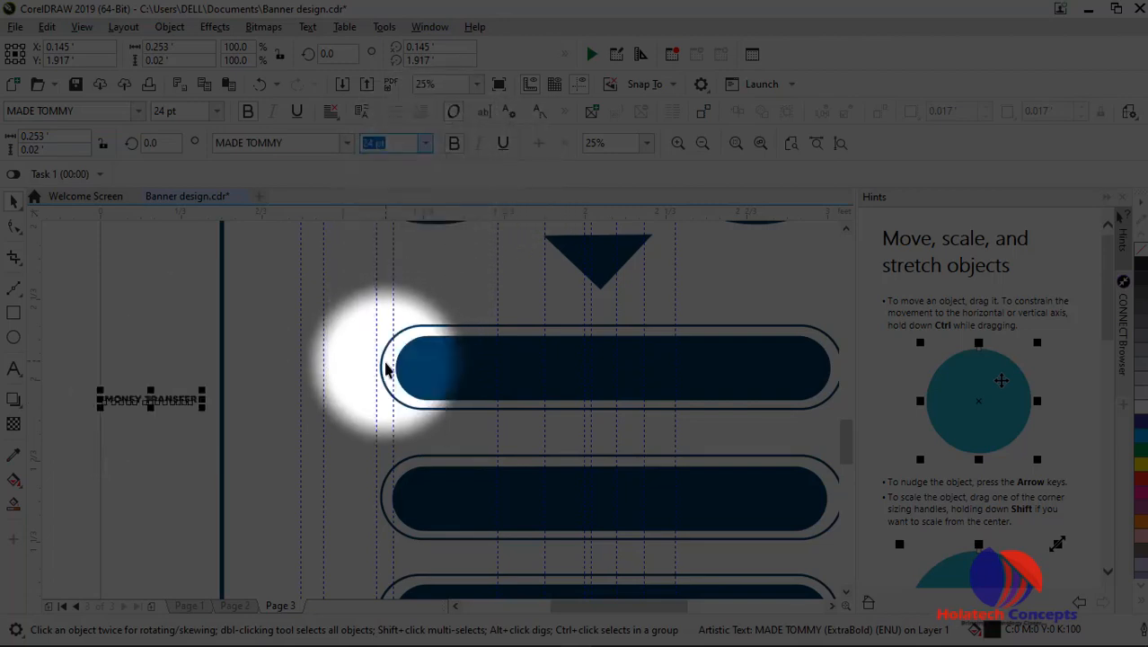
{"action": "left_click", "coordinate": [425, 143]}
{"action": "left_click", "coordinate": [376, 382]}
{"action": "left_click_drag", "start_coordinate": [264, 387], "coordinate": [677, 384]}
{"action": "left_click", "coordinate": [653, 372]}
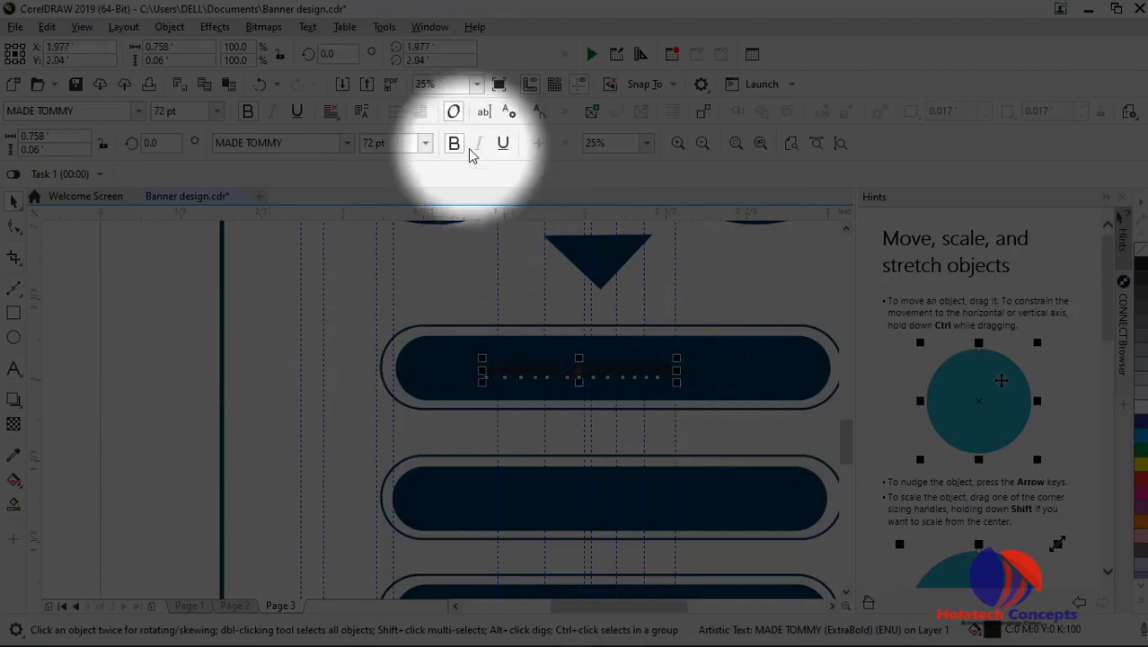
Set the text size to 150 pt, centred in the top bar, and fill the text with white
{"action": "left_click", "coordinate": [425, 143]}
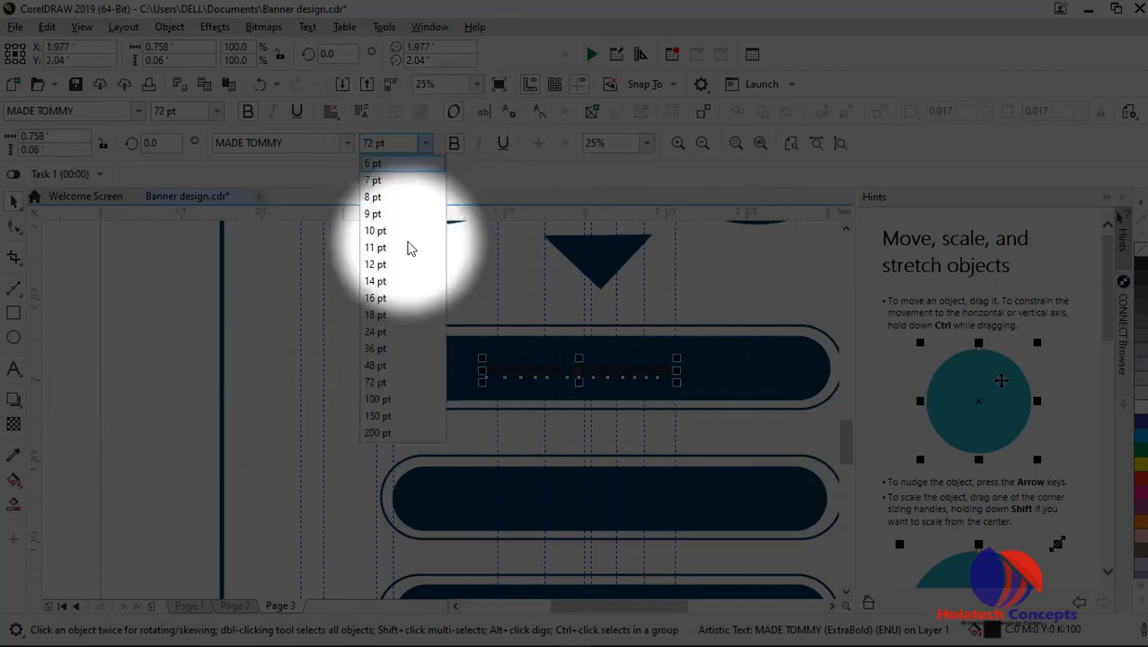
{"action": "left_click", "coordinate": [375, 419]}
{"action": "left_click_drag", "start_coordinate": [667, 373], "coordinate": [653, 367]}
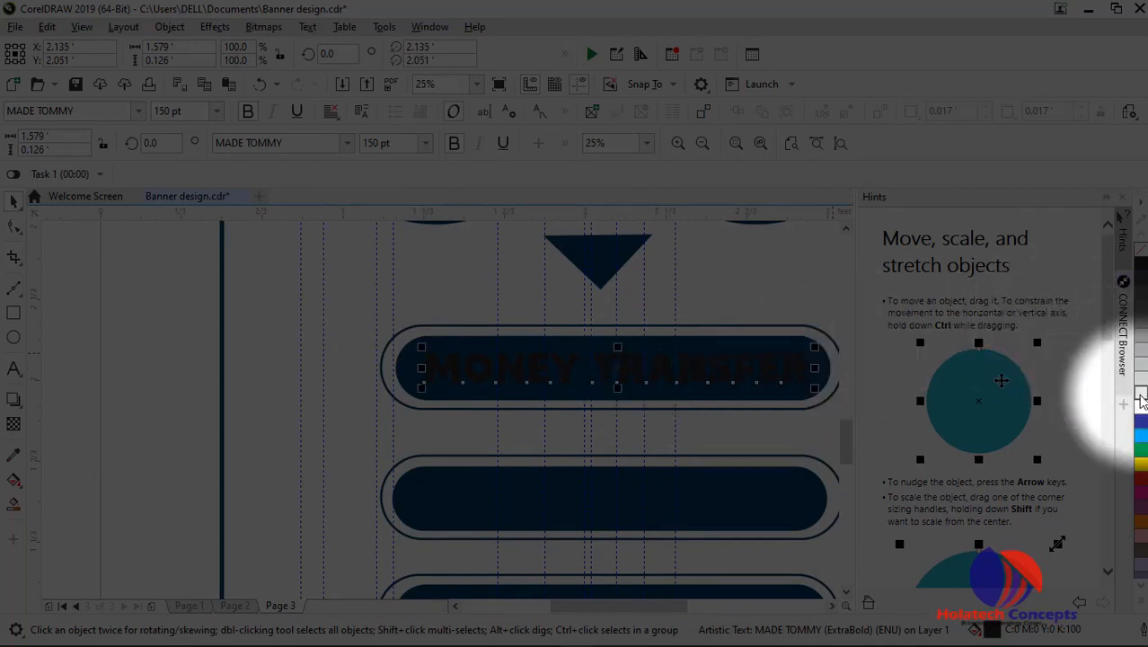
{"action": "left_click", "coordinate": [1142, 407]}
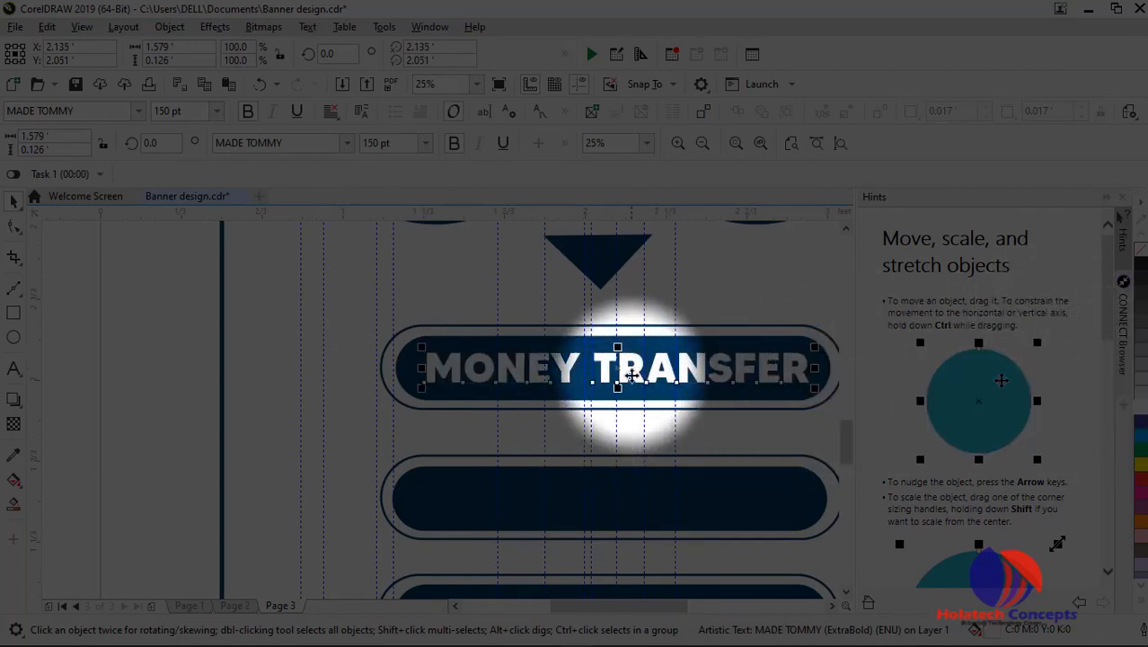
Copy the MONEY TRANSFER text into the second bar and place a vertical guideline at the text's left edge, at about 1.336 ft
{"action": "left_click_drag", "start_coordinate": [633, 368], "coordinate": [635, 508]}
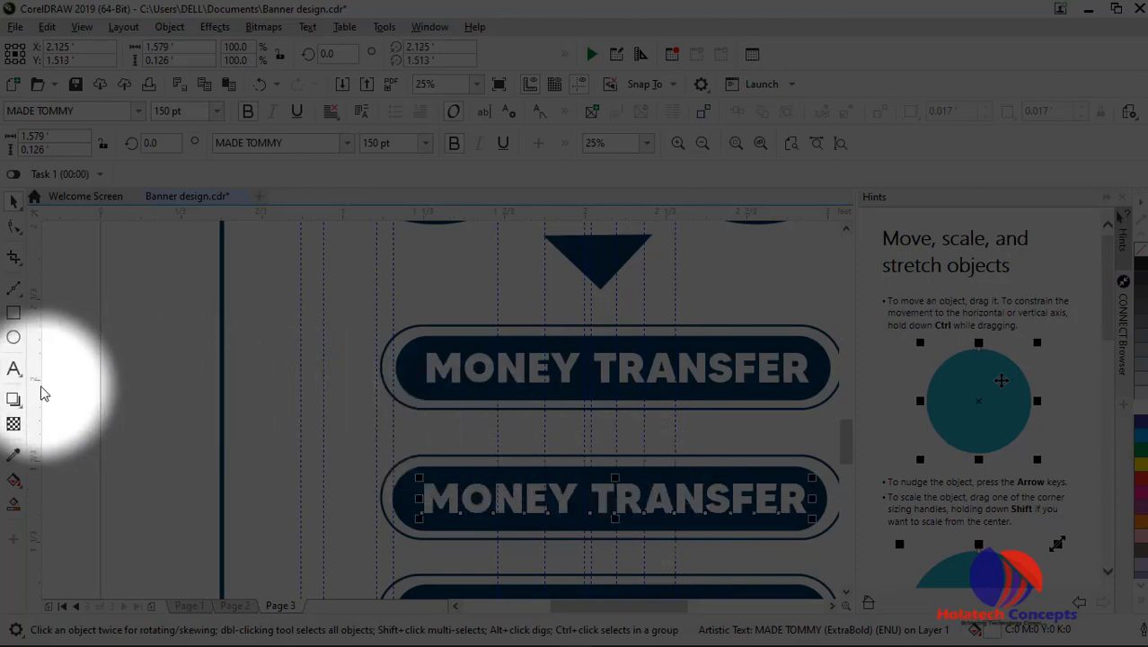
{"action": "left_click", "coordinate": [426, 395]}
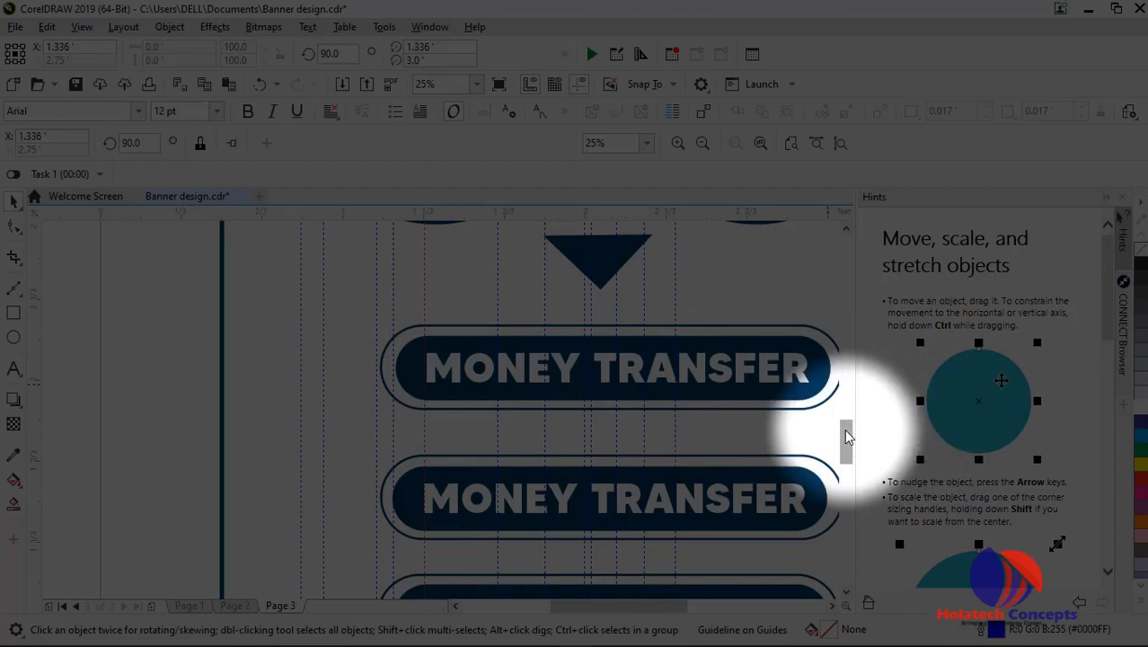
{"action": "scroll", "coordinate": [431, 367], "scroll_direction": "up", "scroll_amount": 2}
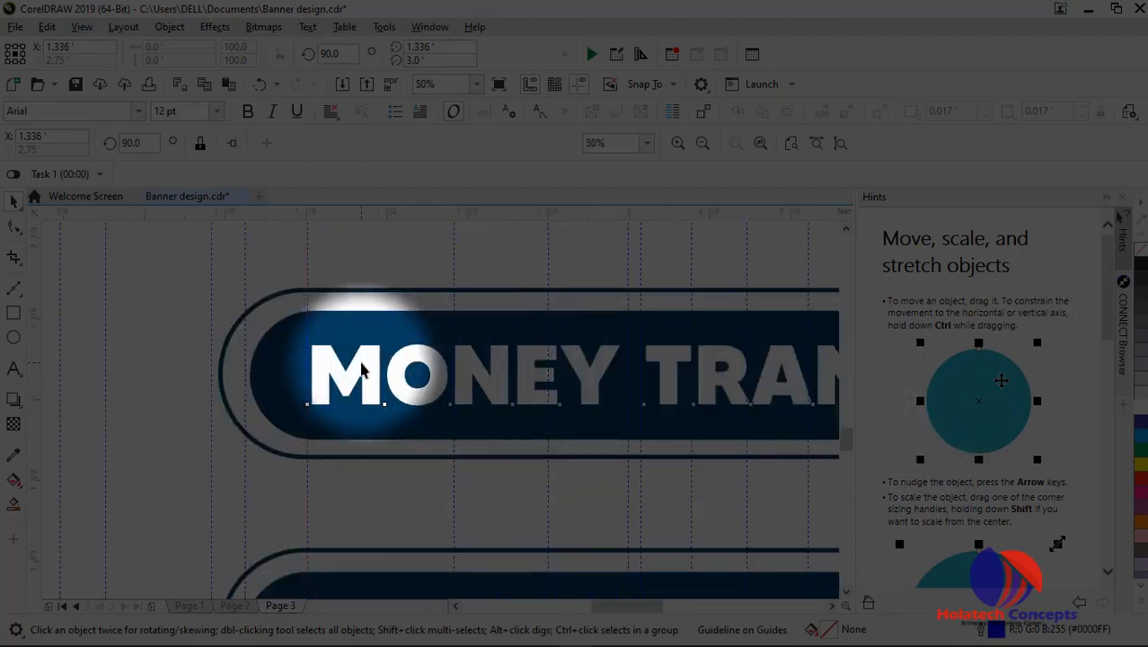
{"action": "left_click", "coordinate": [361, 371]}
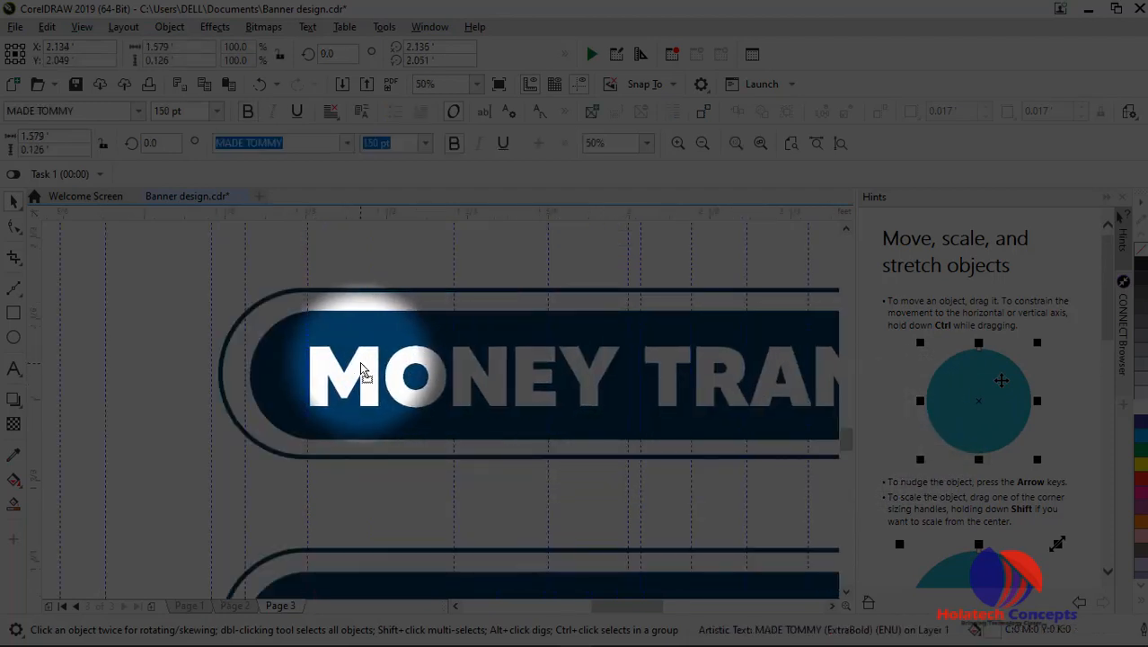
{"action": "scroll", "coordinate": [361, 371], "scroll_direction": "down", "scroll_amount": 3}
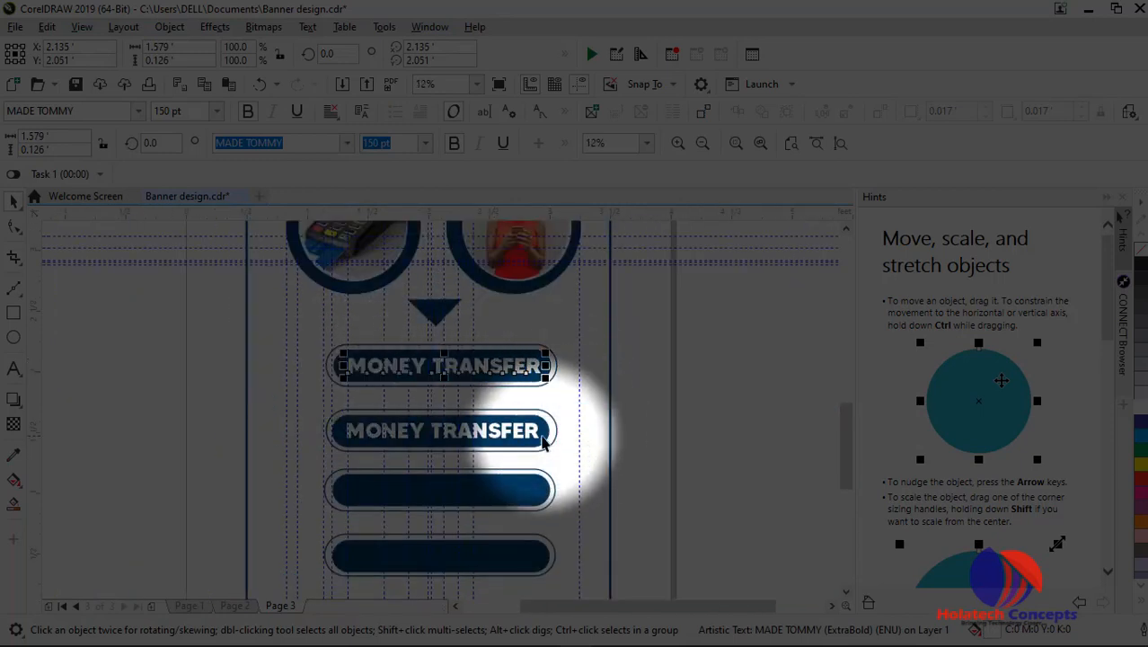
Replace the copied MONEY TRANSFER text in the second bar with CASH WITHDRAWAL
{"action": "left_click", "coordinate": [521, 432]}
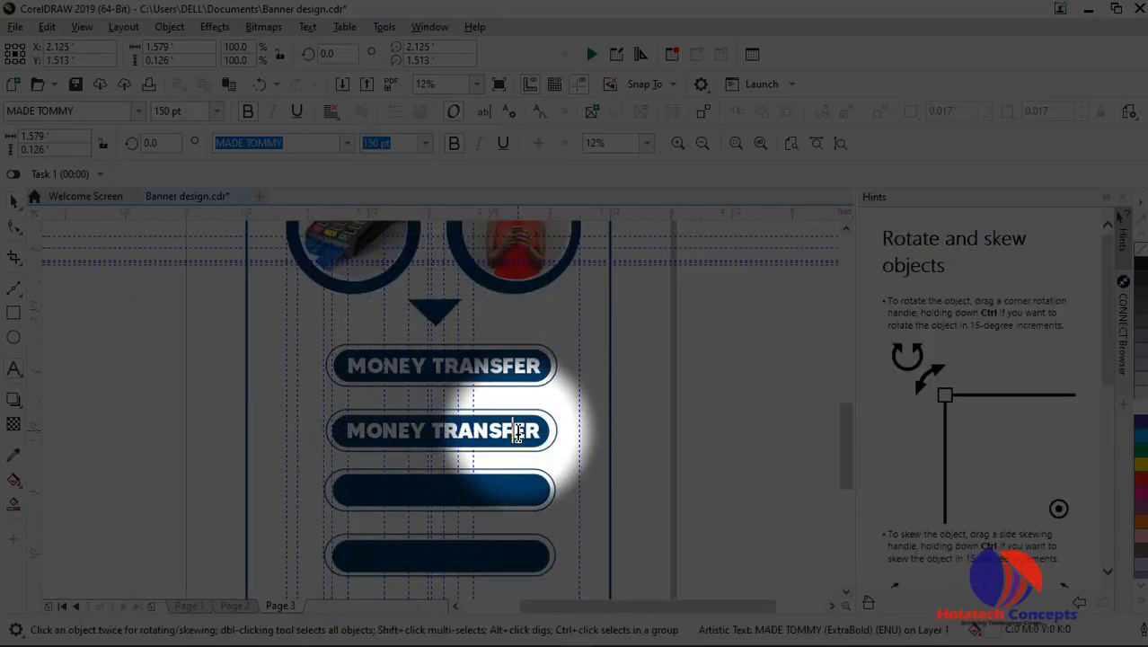
{"action": "double_click", "coordinate": [518, 434]}
{"action": "type", "text": "CA"}
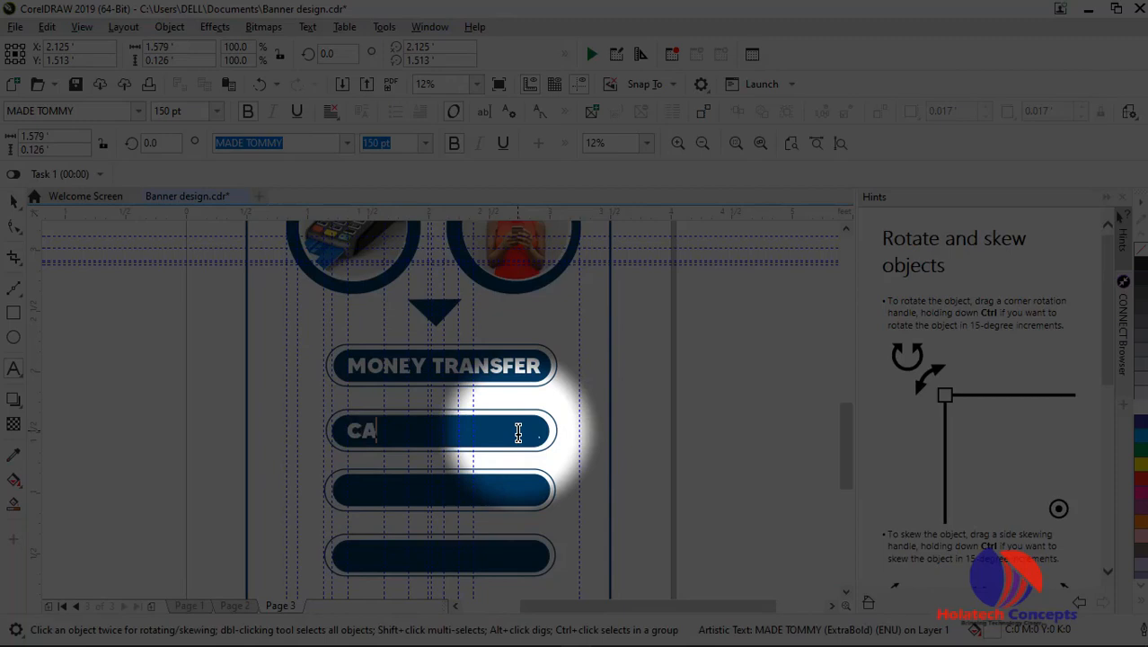
{"action": "type", "text": "SH WIT"}
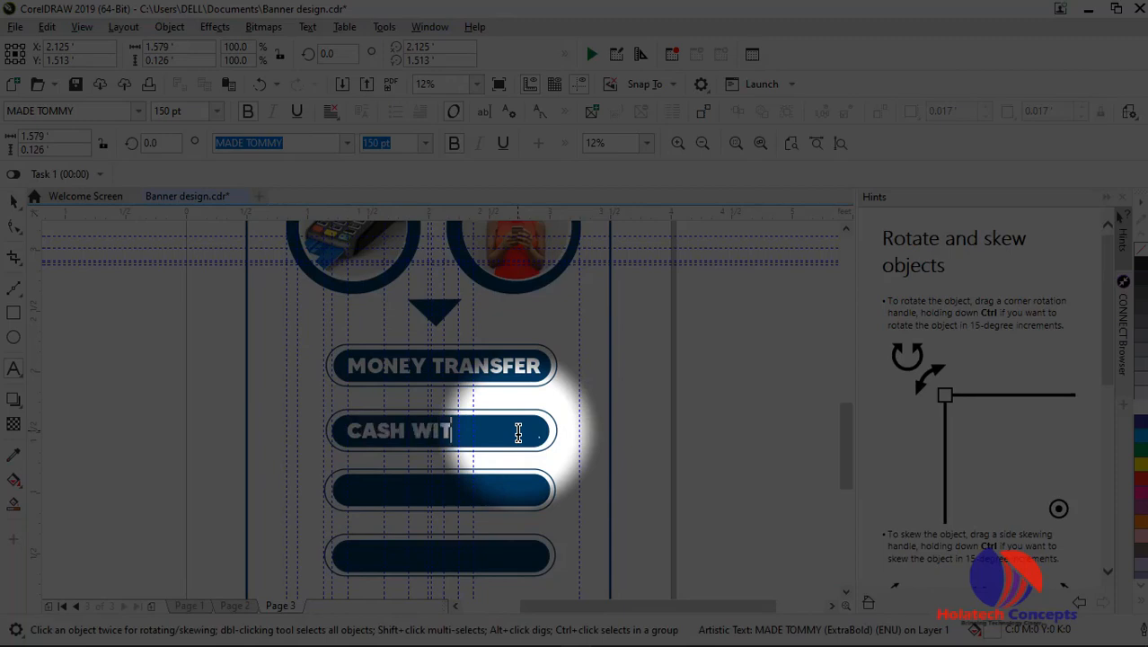
{"action": "type", "text": "HDRAWA"}
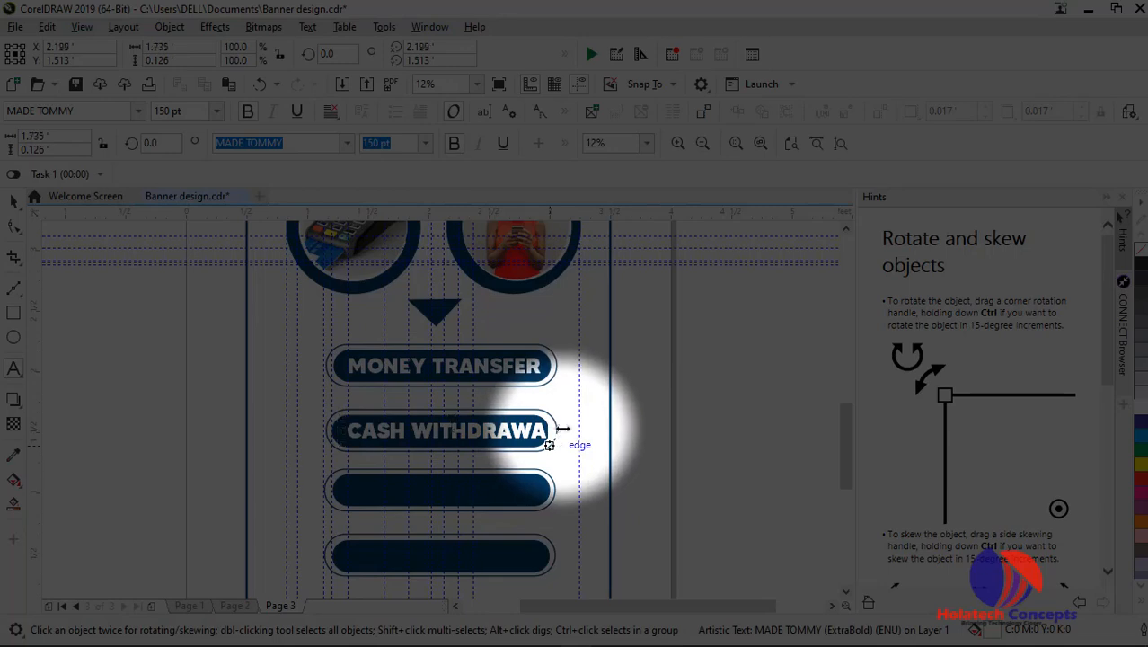
{"action": "type", "text": "L"}
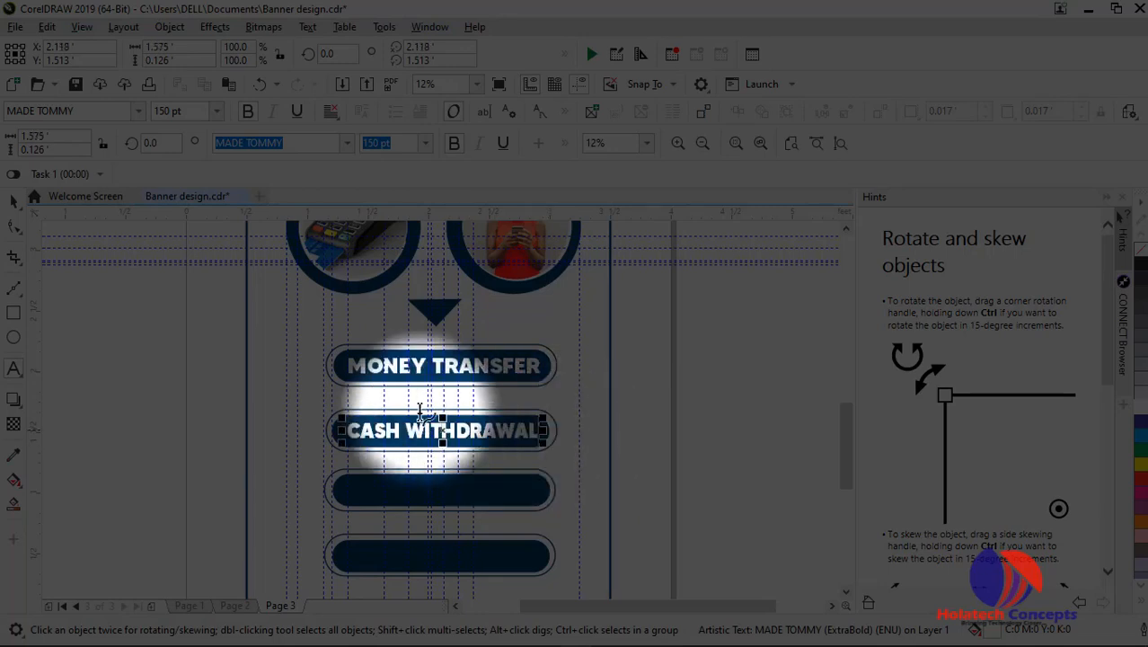
{"action": "left_click", "coordinate": [13, 200]}
Copy the MONEY TRANSFER text from the top bar into the third bar, in line with the labels above
{"action": "left_click", "coordinate": [403, 370]}
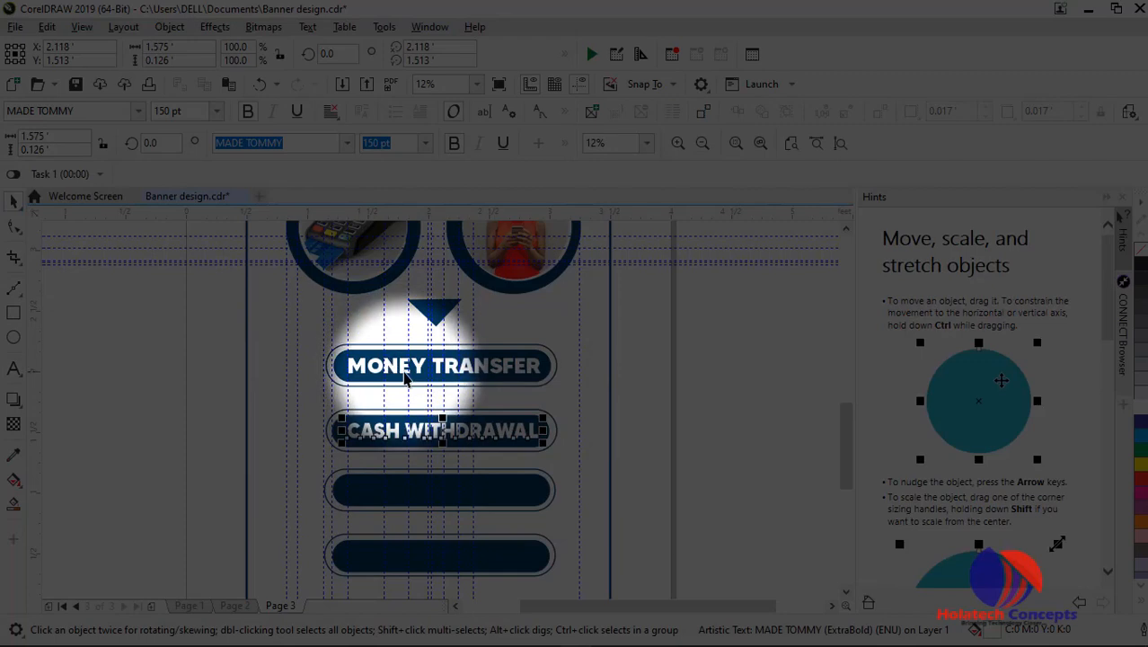
{"action": "left_click_drag", "start_coordinate": [404, 370], "coordinate": [402, 499]}
{"action": "scroll", "coordinate": [404, 494], "scroll_direction": "up", "scroll_amount": 2}
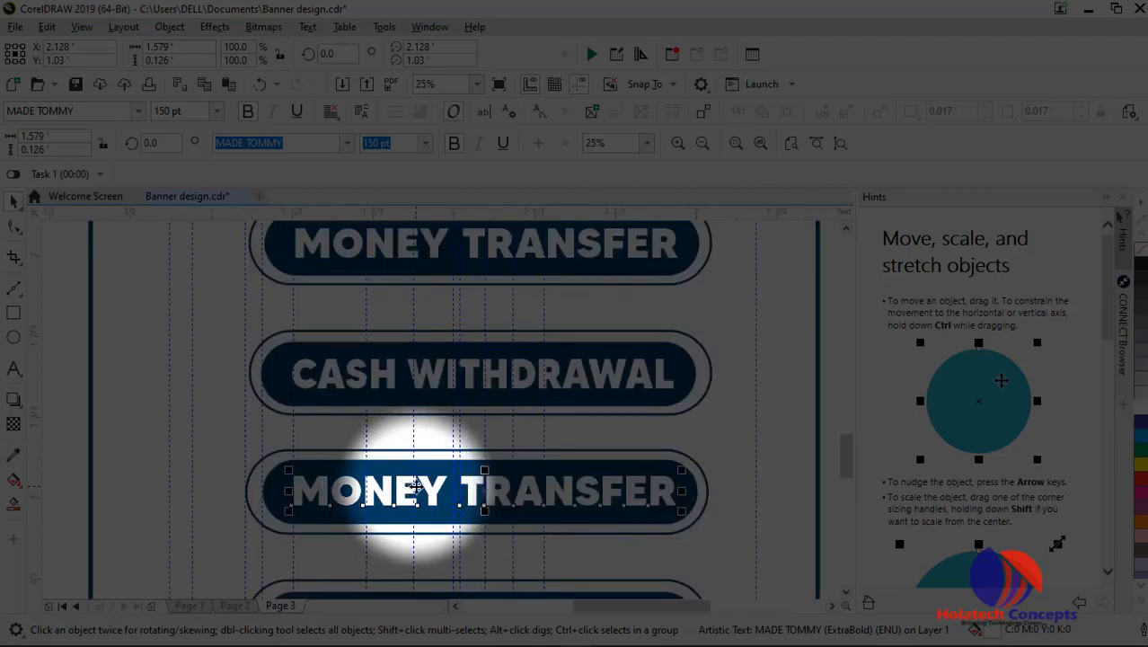
Replace the whole text in the third bar with STARTIMES/DSTV
{"action": "double_click", "coordinate": [417, 493]}
{"action": "double_click", "coordinate": [403, 494]}
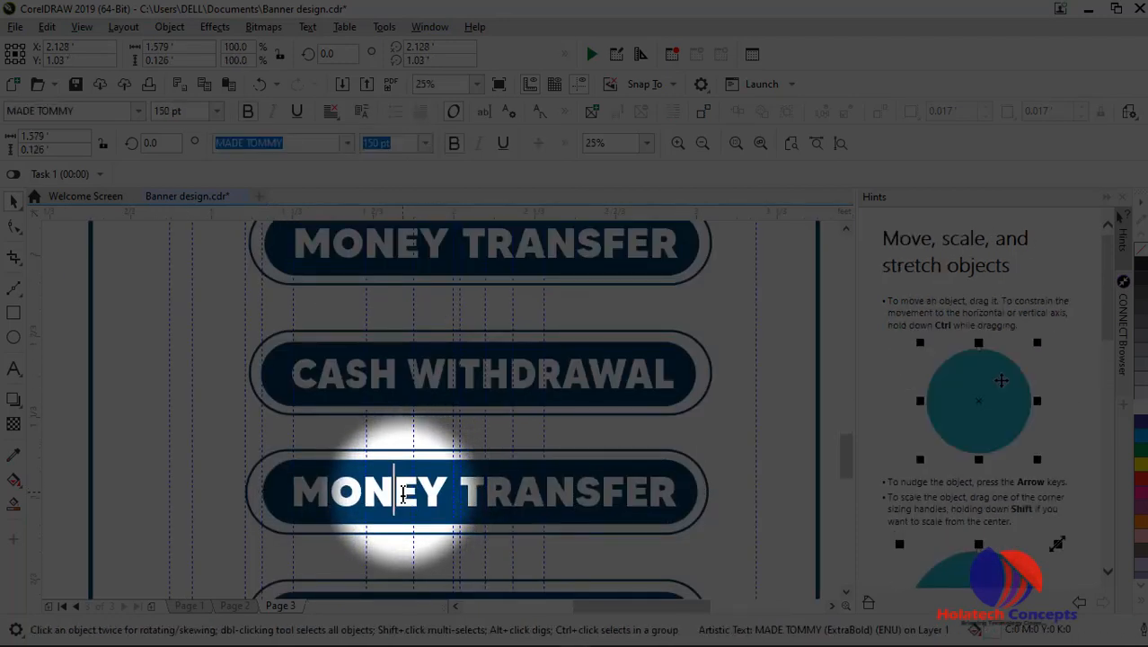
{"action": "key", "text": "ctrl+a"}
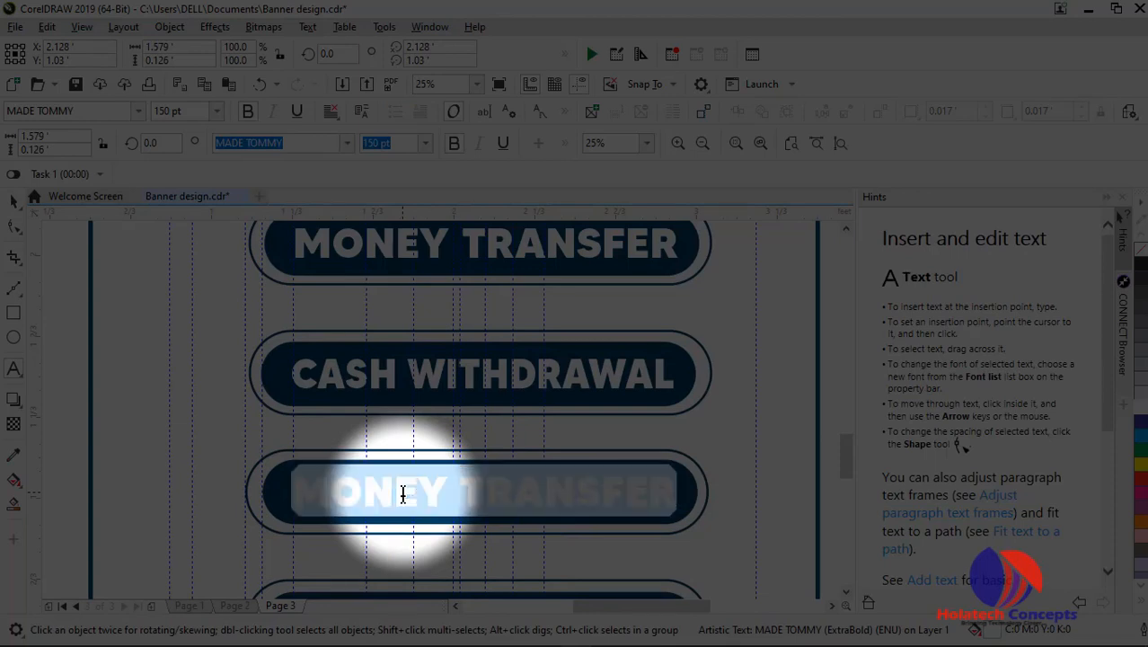
{"action": "type", "text": "STAR"}
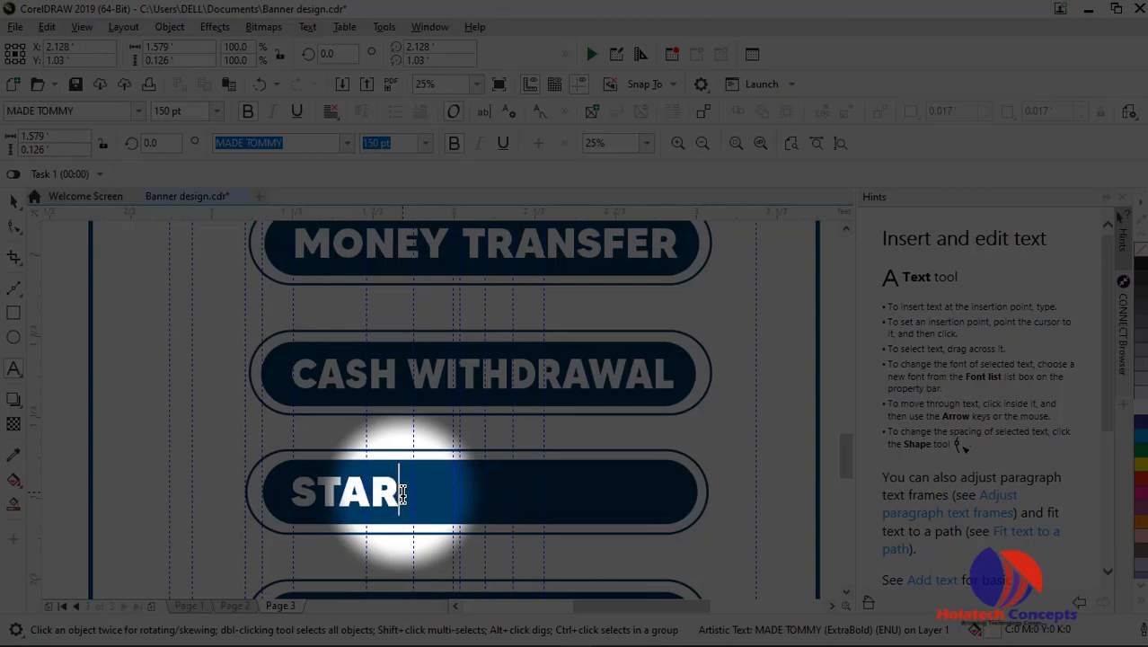
{"action": "type", "text": "TIM"}
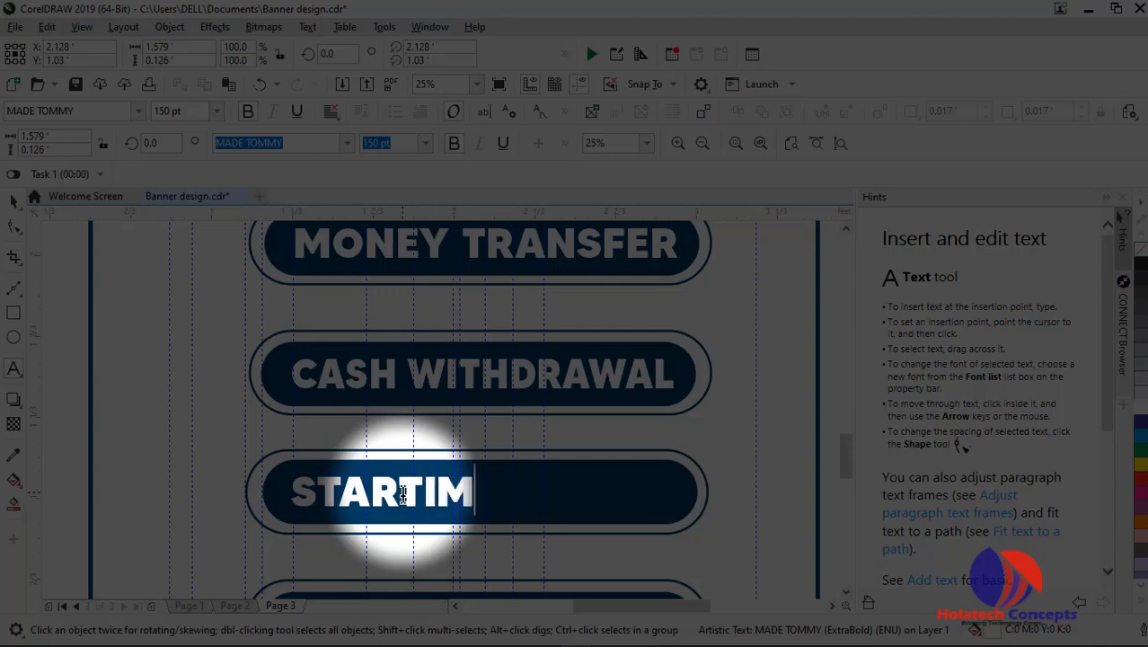
{"action": "type", "text": "ES/"}
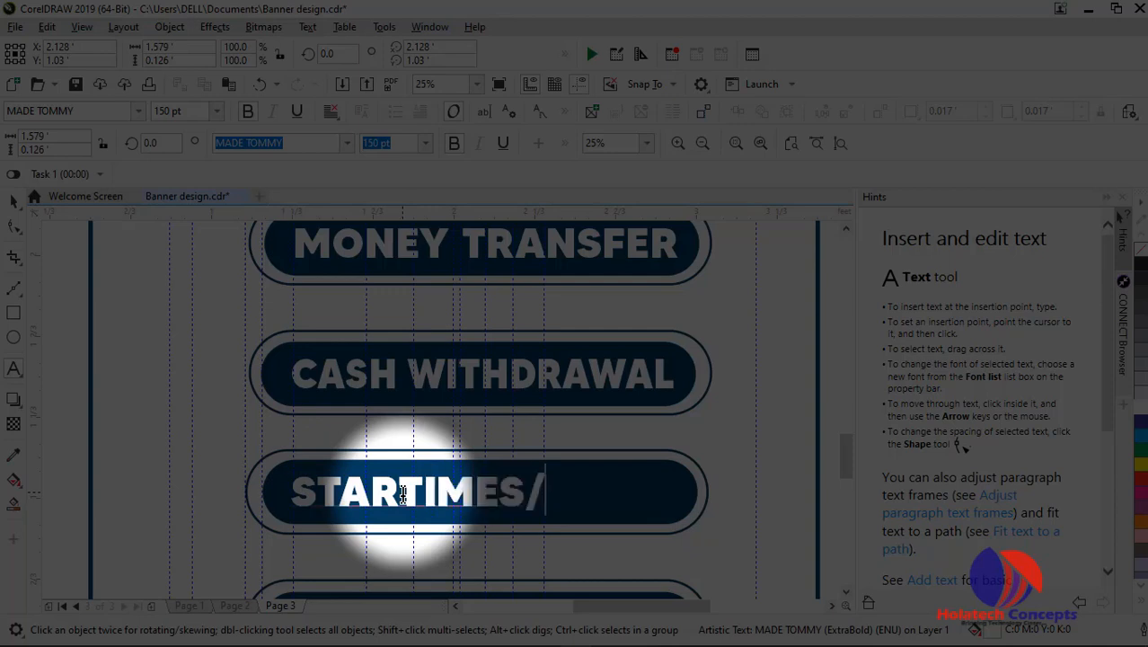
{"action": "type", "text": "DST"}
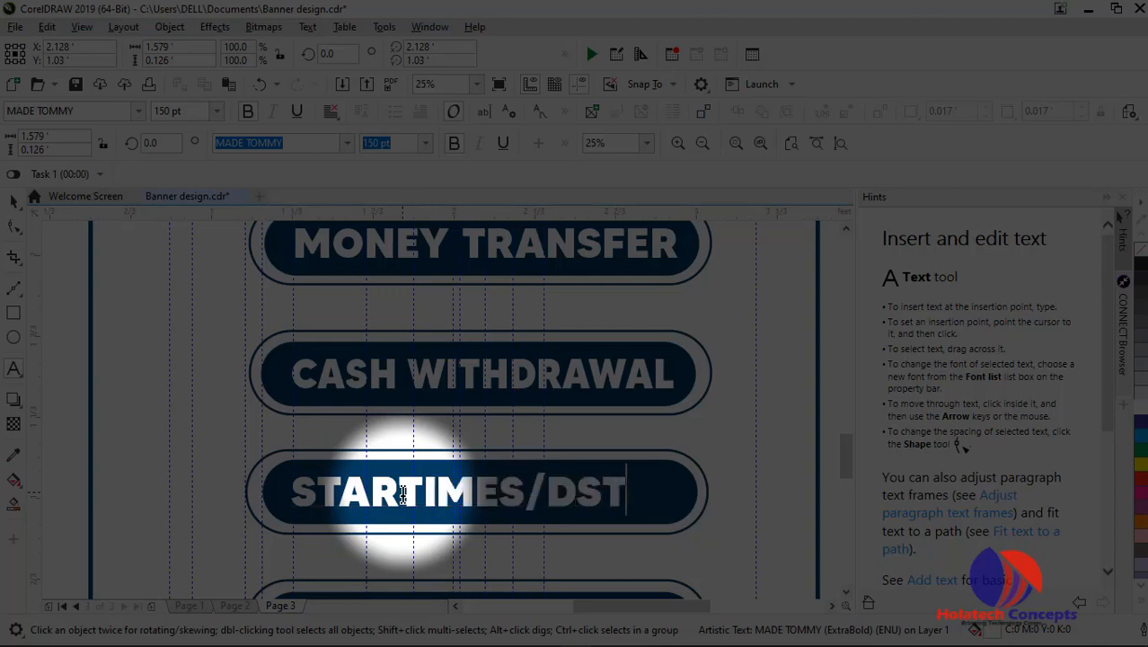
{"action": "type", "text": "V"}
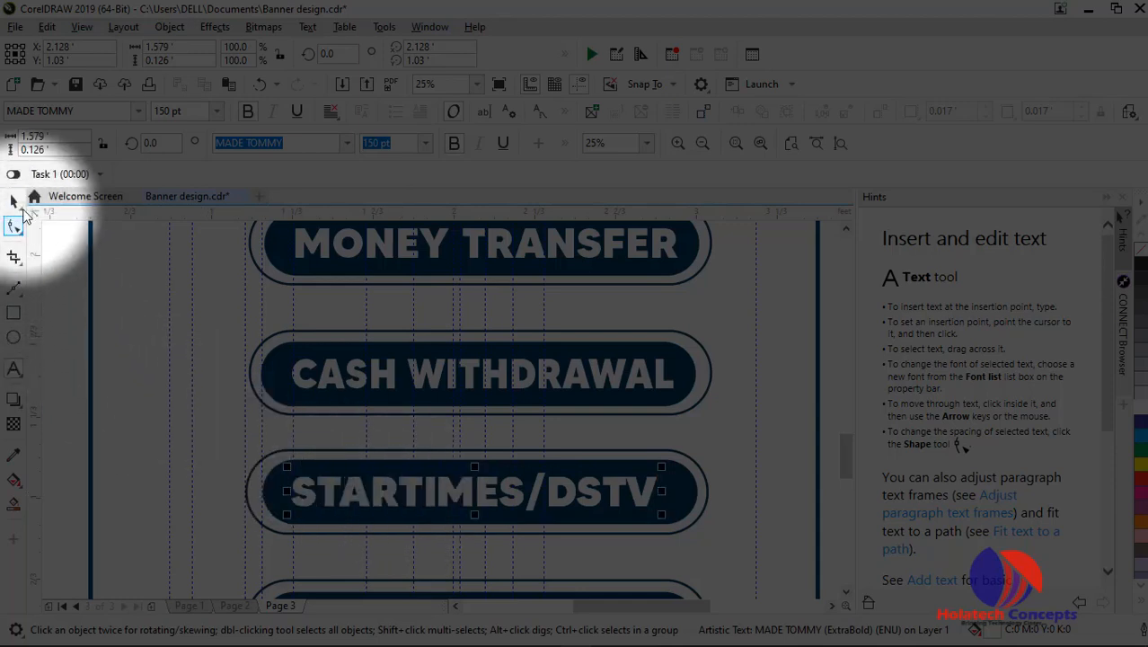
{"action": "left_click", "coordinate": [13, 200]}
Copy the STARTIMES/DSTV text into the fourth bar and replace its wording with PAYMENT BILLS
{"action": "scroll", "coordinate": [844, 459], "scroll_direction": "down", "scroll_amount": 2}
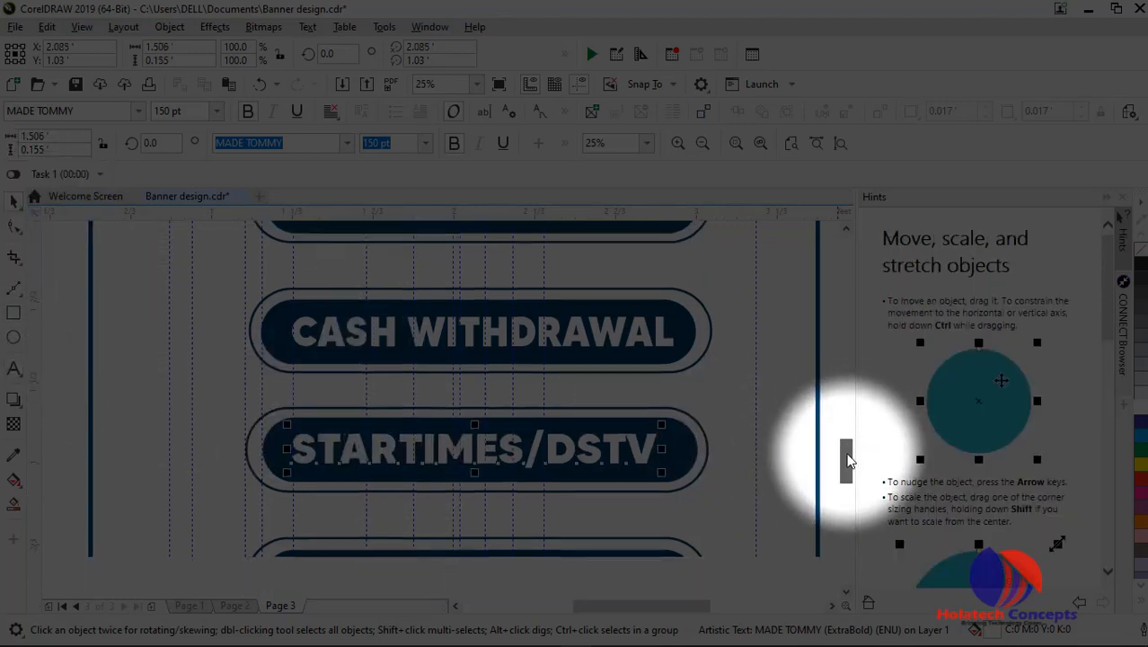
{"action": "left_click_drag", "start_coordinate": [585, 411], "coordinate": [598, 533]}
{"action": "double_click", "coordinate": [597, 533]}
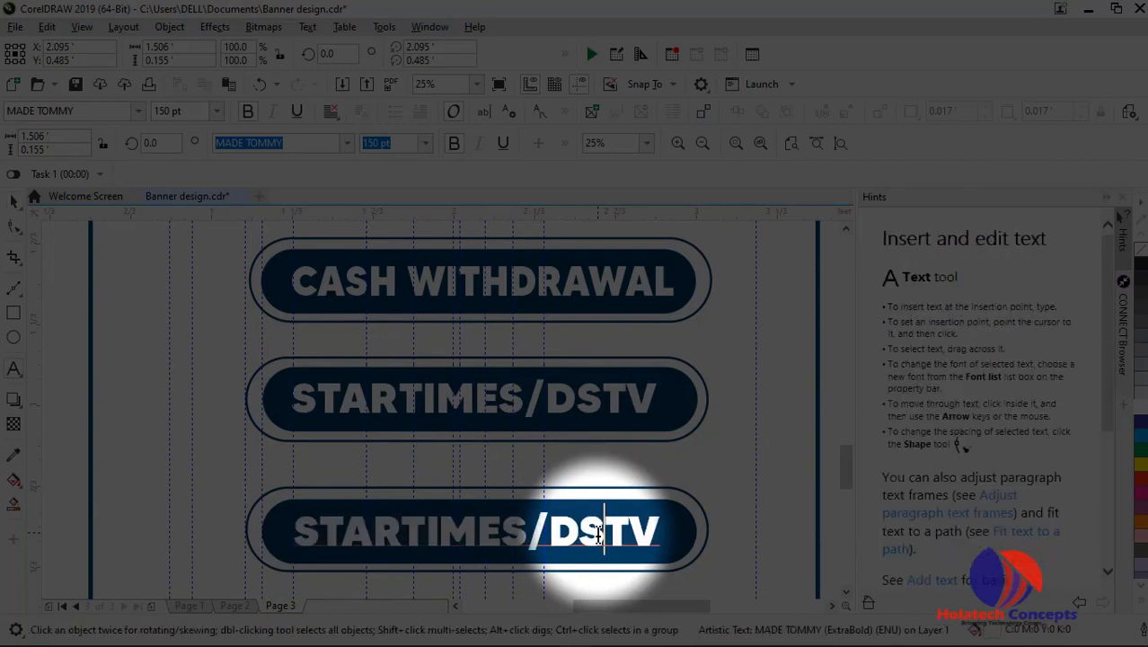
{"action": "key", "text": "ctrl+a"}
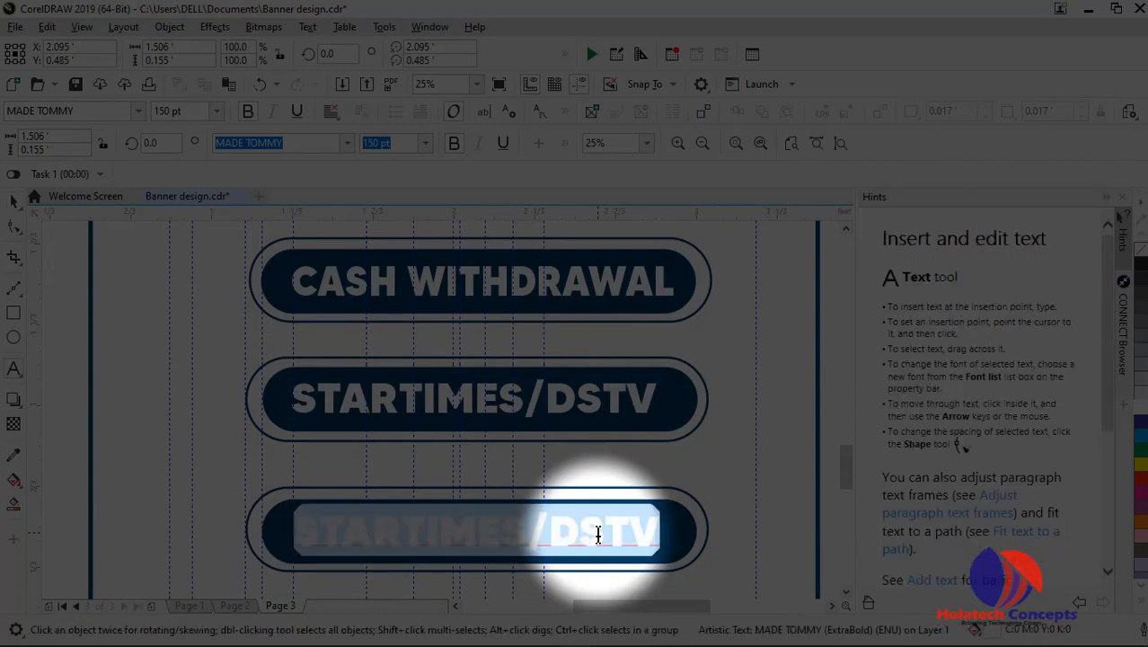
{"action": "type", "text": "PA"}
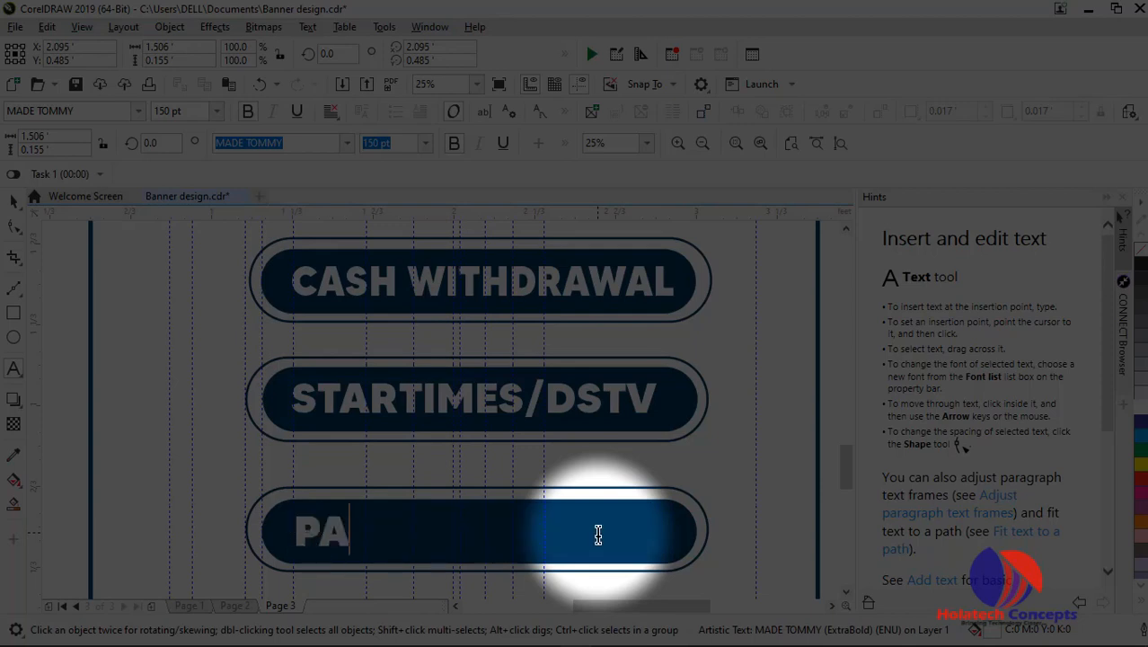
{"action": "type", "text": "Y"}
{"action": "key", "text": "BackSpace"}
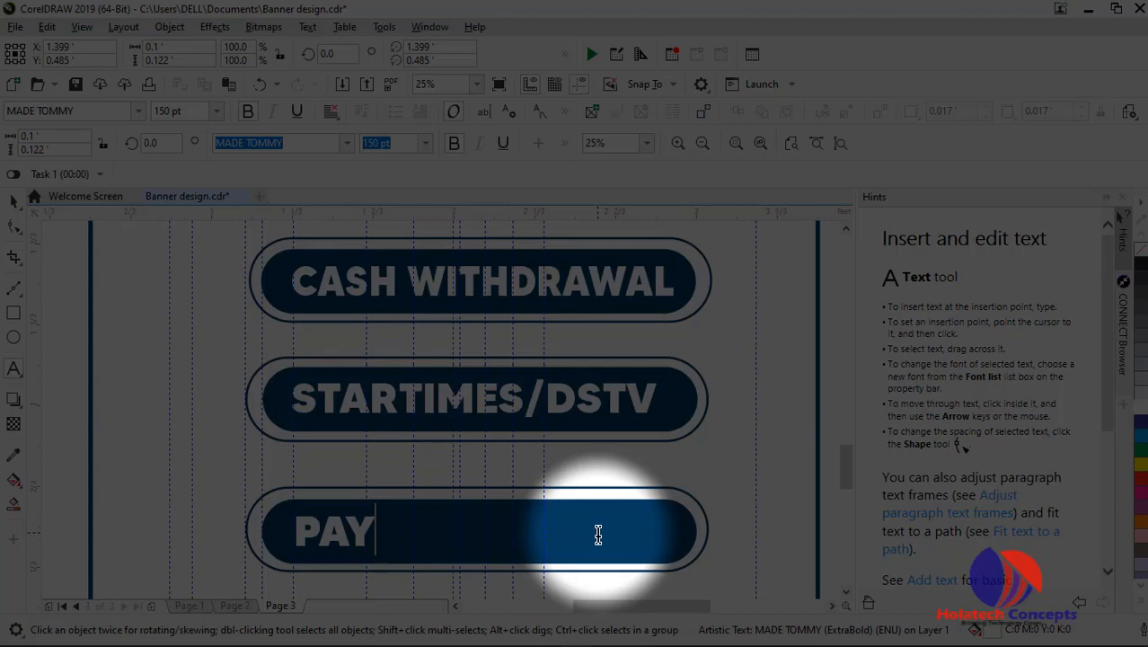
{"action": "type", "text": "E"}
{"action": "key", "text": "BackSpace"}
{"action": "type", "text": "ME"}
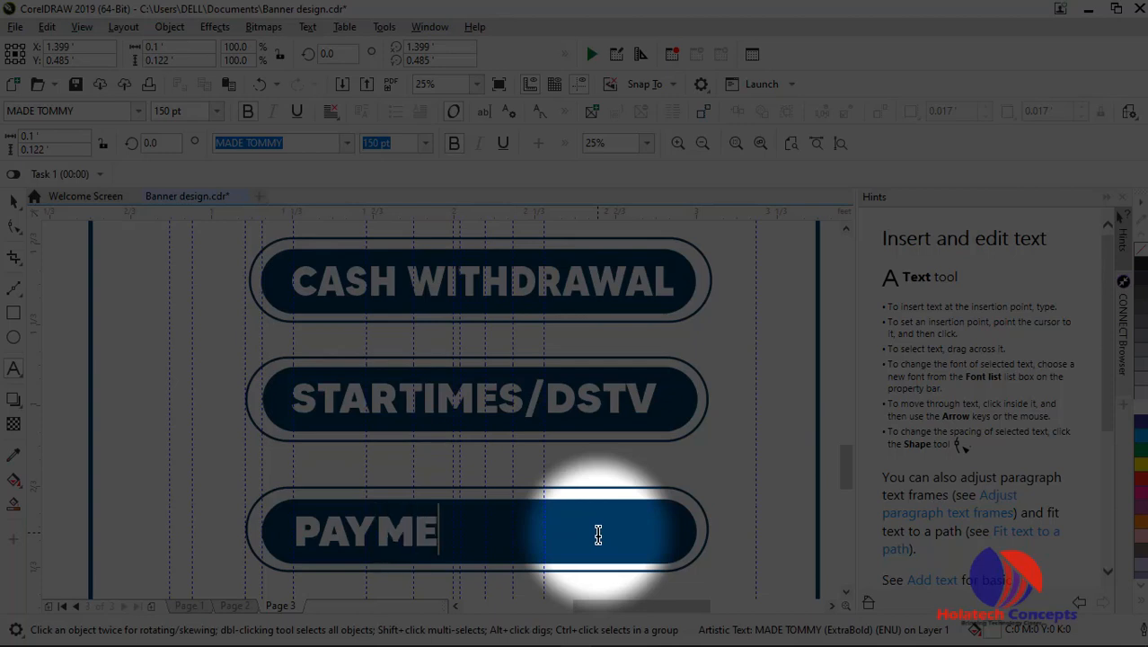
{"action": "type", "text": "NT "}
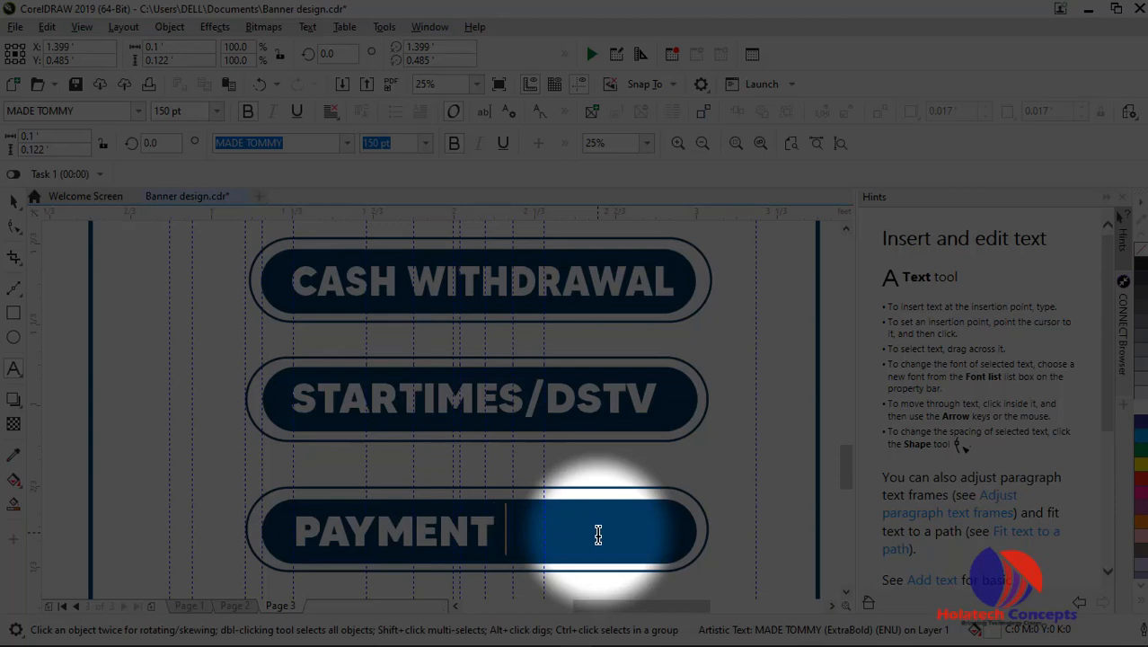
{"action": "type", "text": "BILLS"}
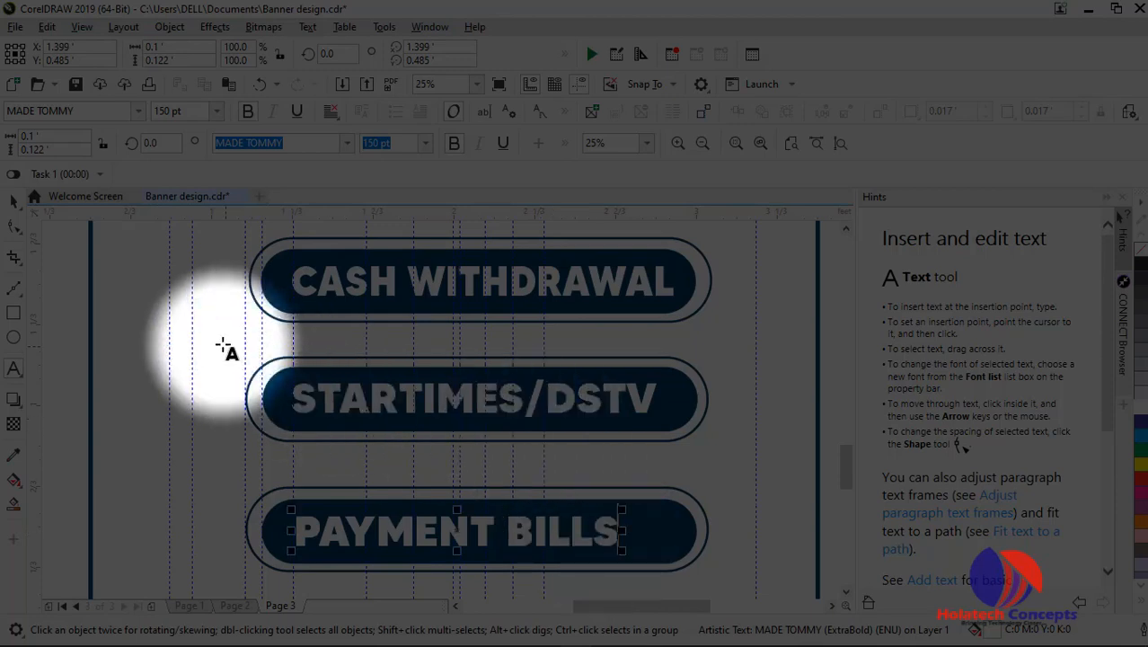
{"action": "left_click", "coordinate": [14, 199]}
Fit the full page height in view and clear the selection to check the whole banner layout
{"action": "left_click", "coordinate": [169, 308]}
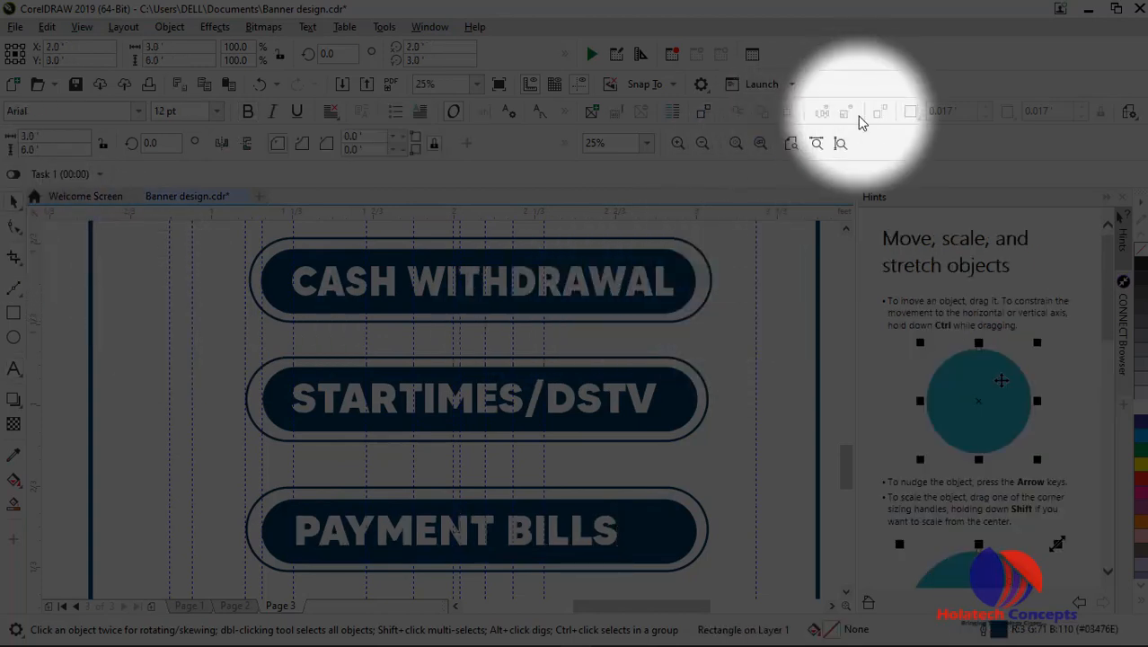
{"action": "left_click", "coordinate": [840, 144]}
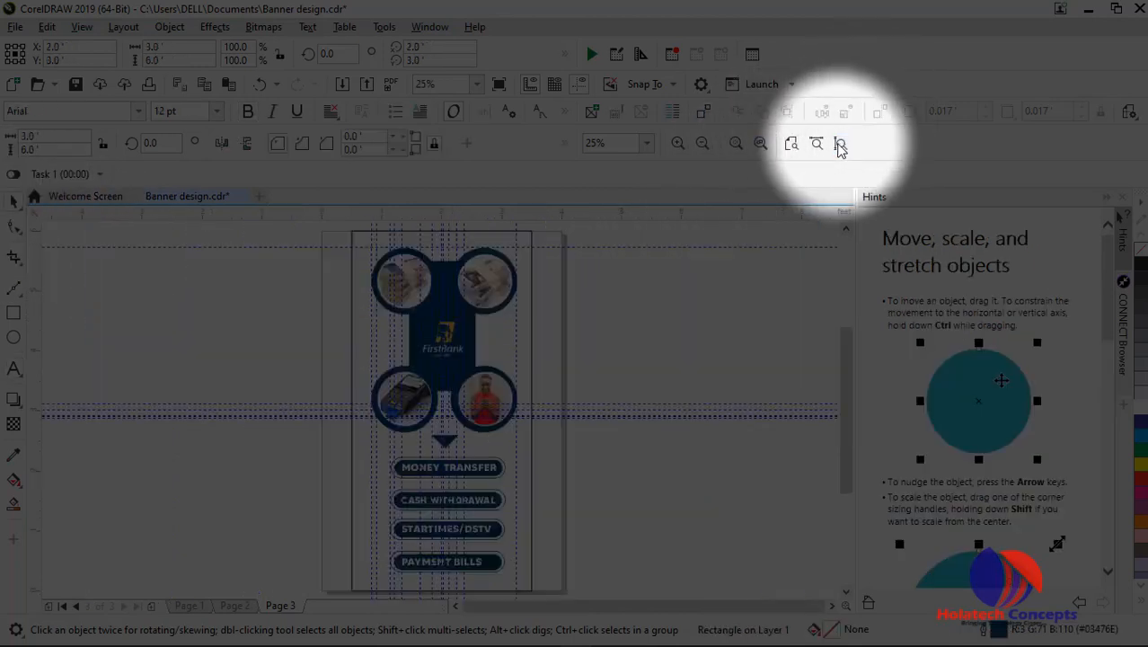
{"action": "left_click", "coordinate": [697, 323]}
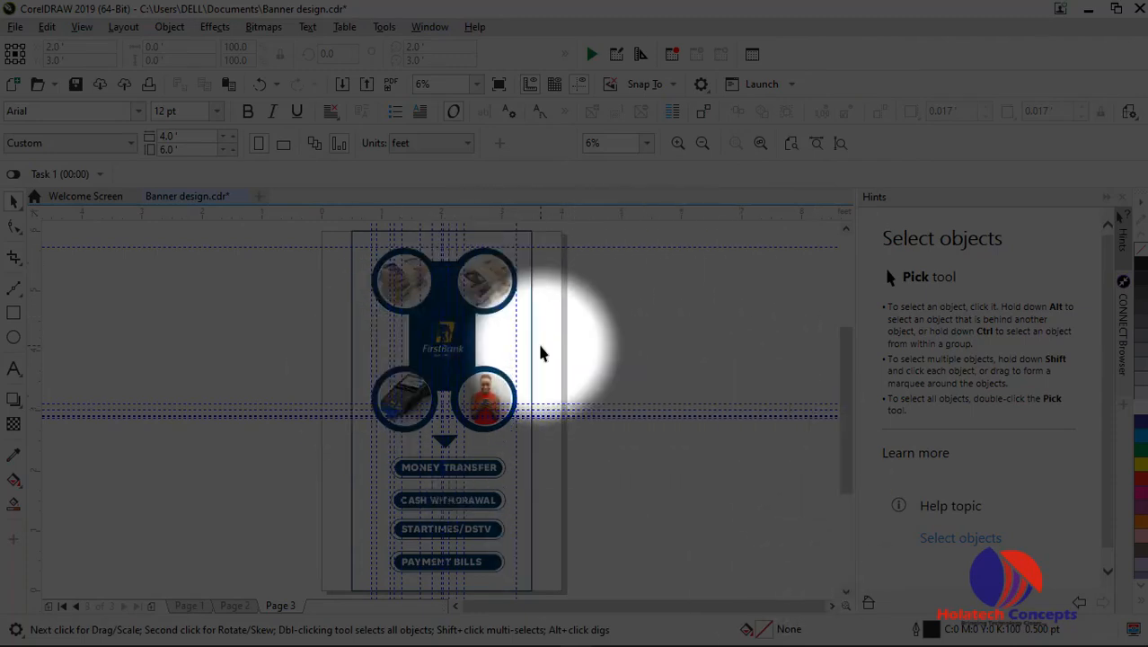
{"action": "left_click", "coordinate": [81, 27]}
{"action": "left_click", "coordinate": [174, 129]}
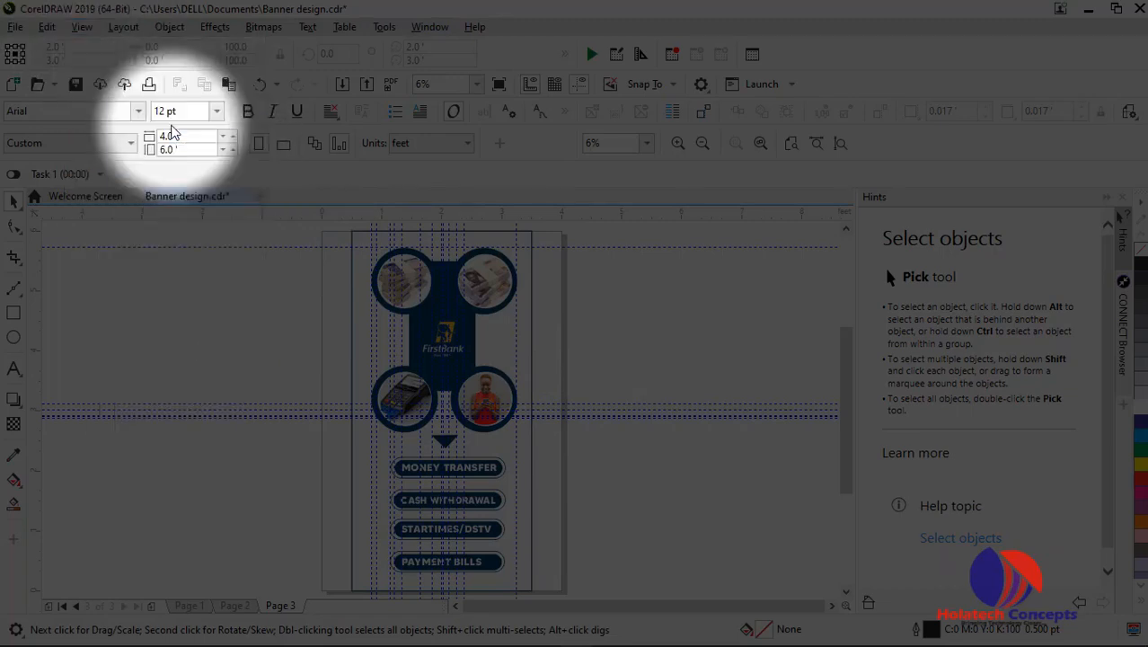